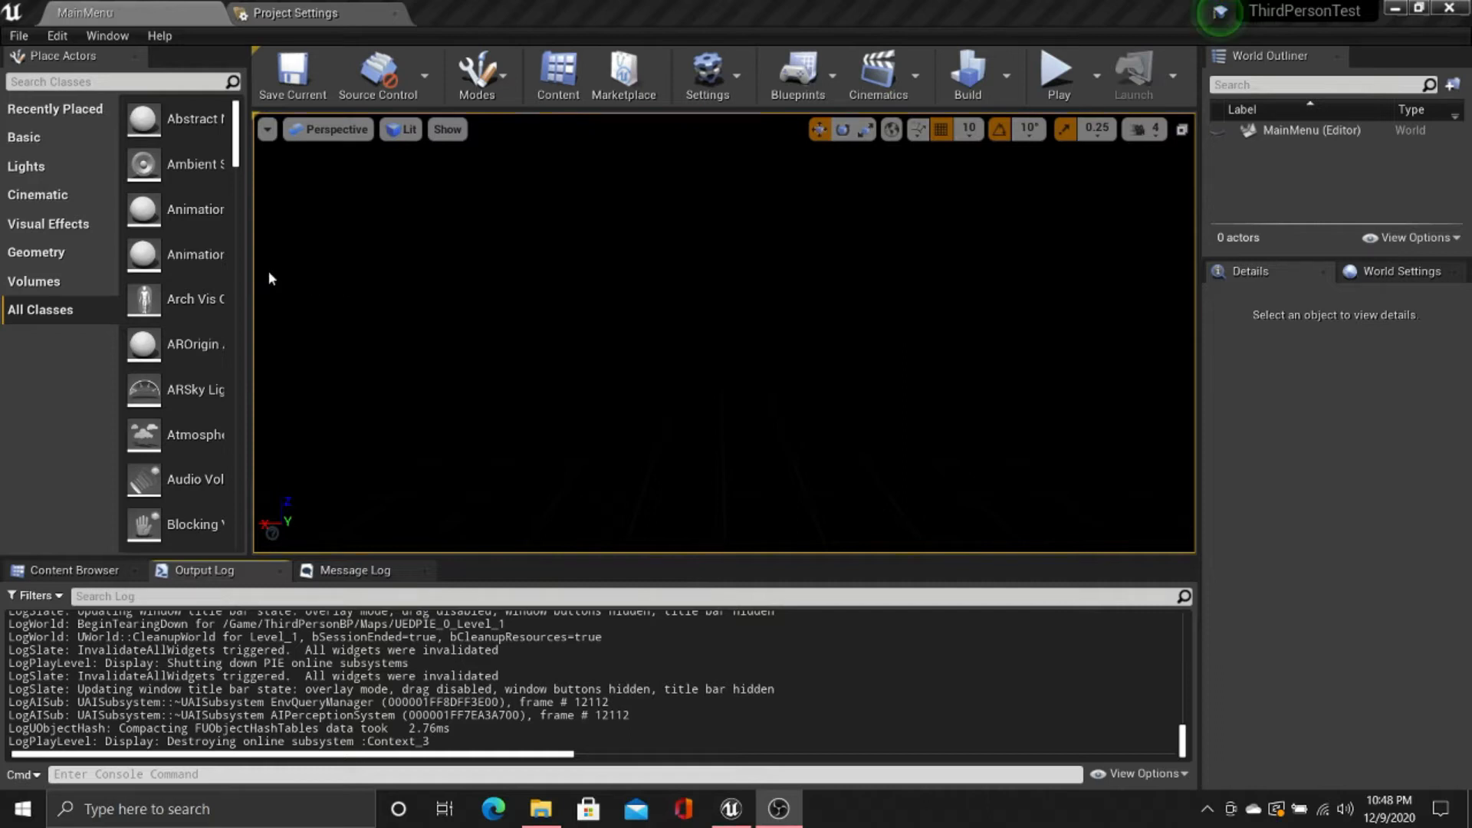
Step: Open the source control connection settings and choose Git (beta version) as the provider with Git path C:/Program Files/Git/bin/git.exe
{"action": "left_click_drag", "start_coordinate": [247, 268], "coordinate": [313, 276]}
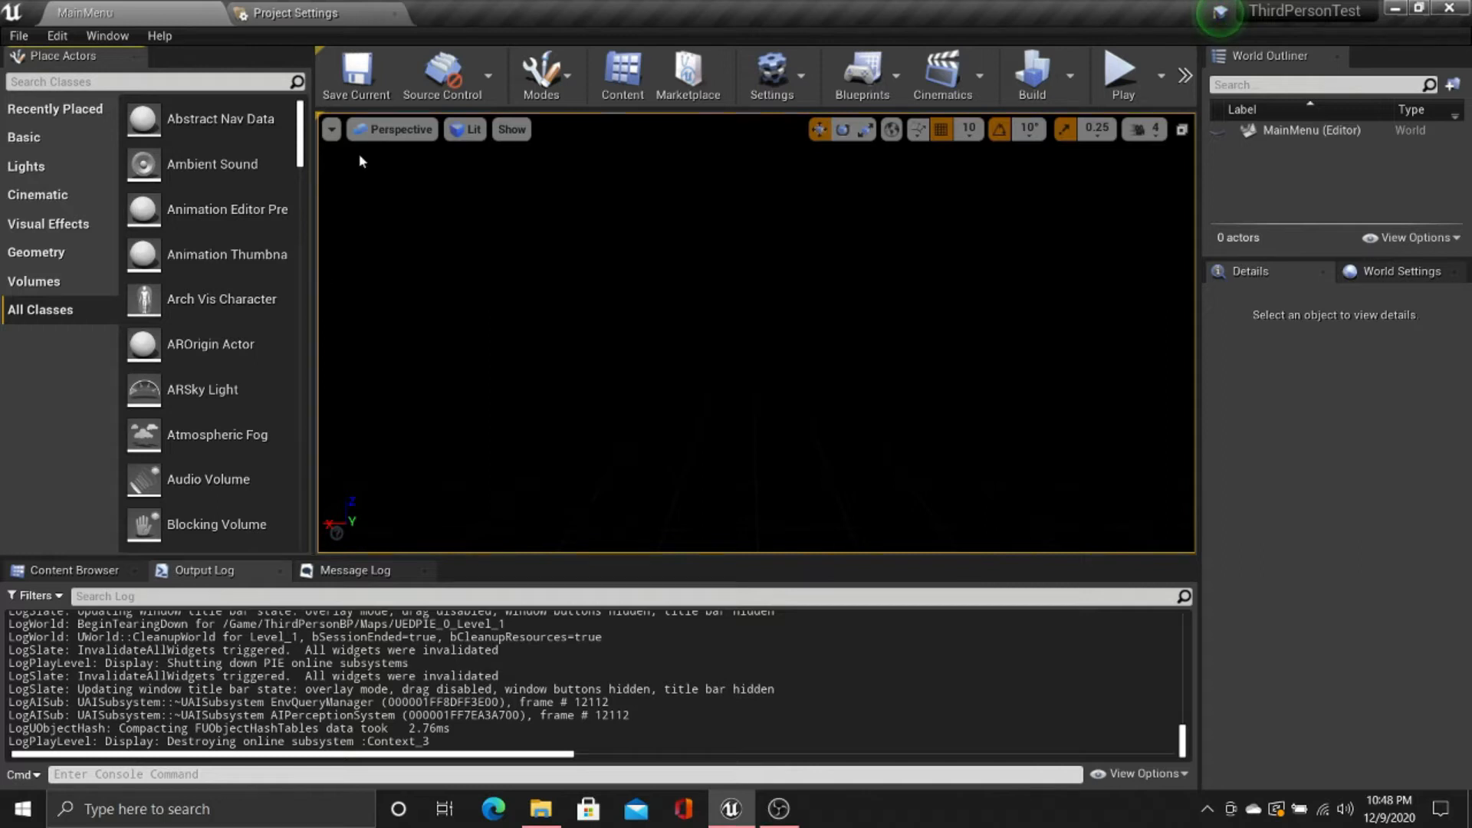
{"action": "left_click", "coordinate": [484, 76]}
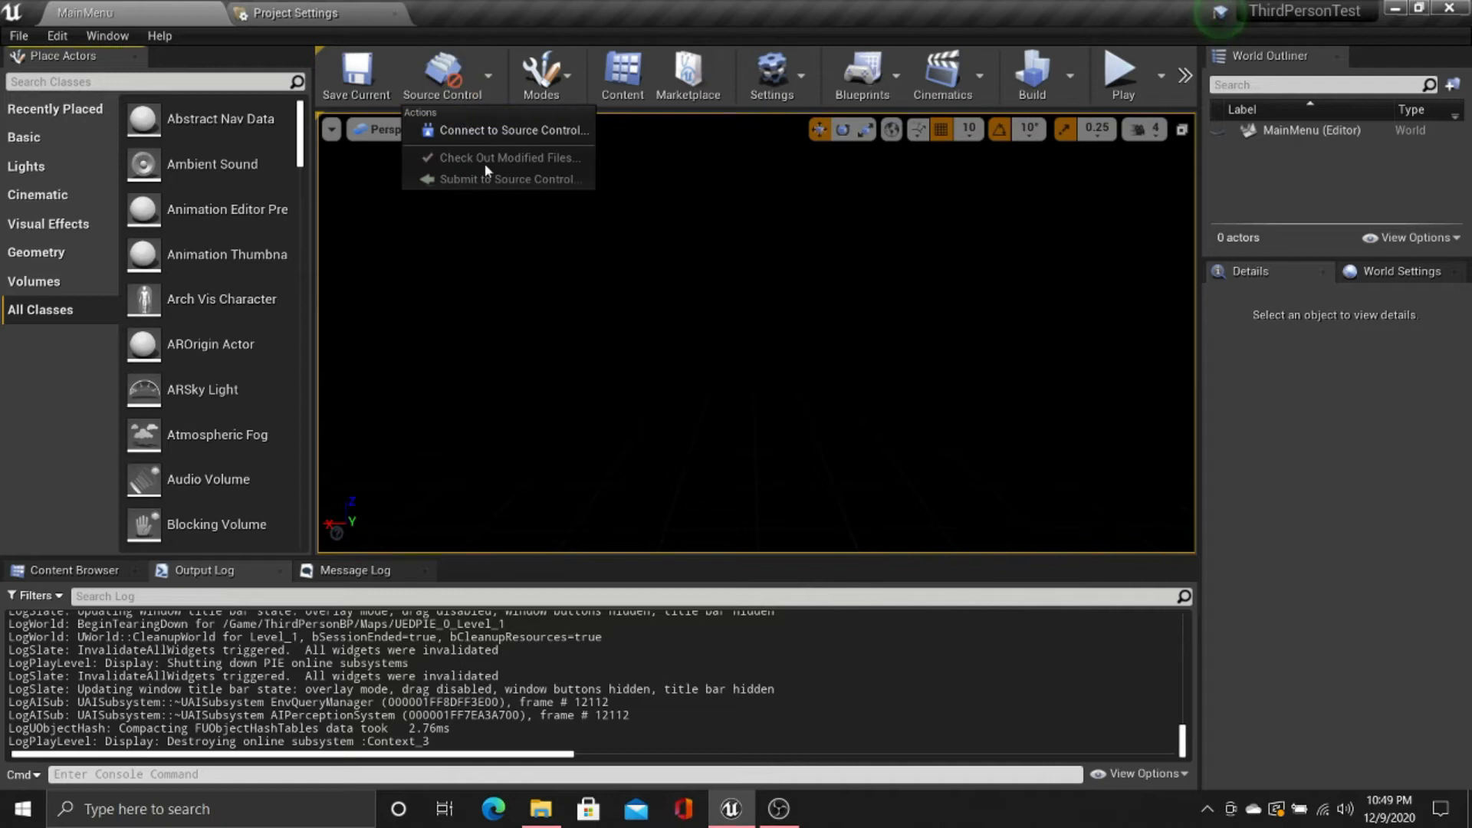
{"action": "left_click", "coordinate": [488, 134]}
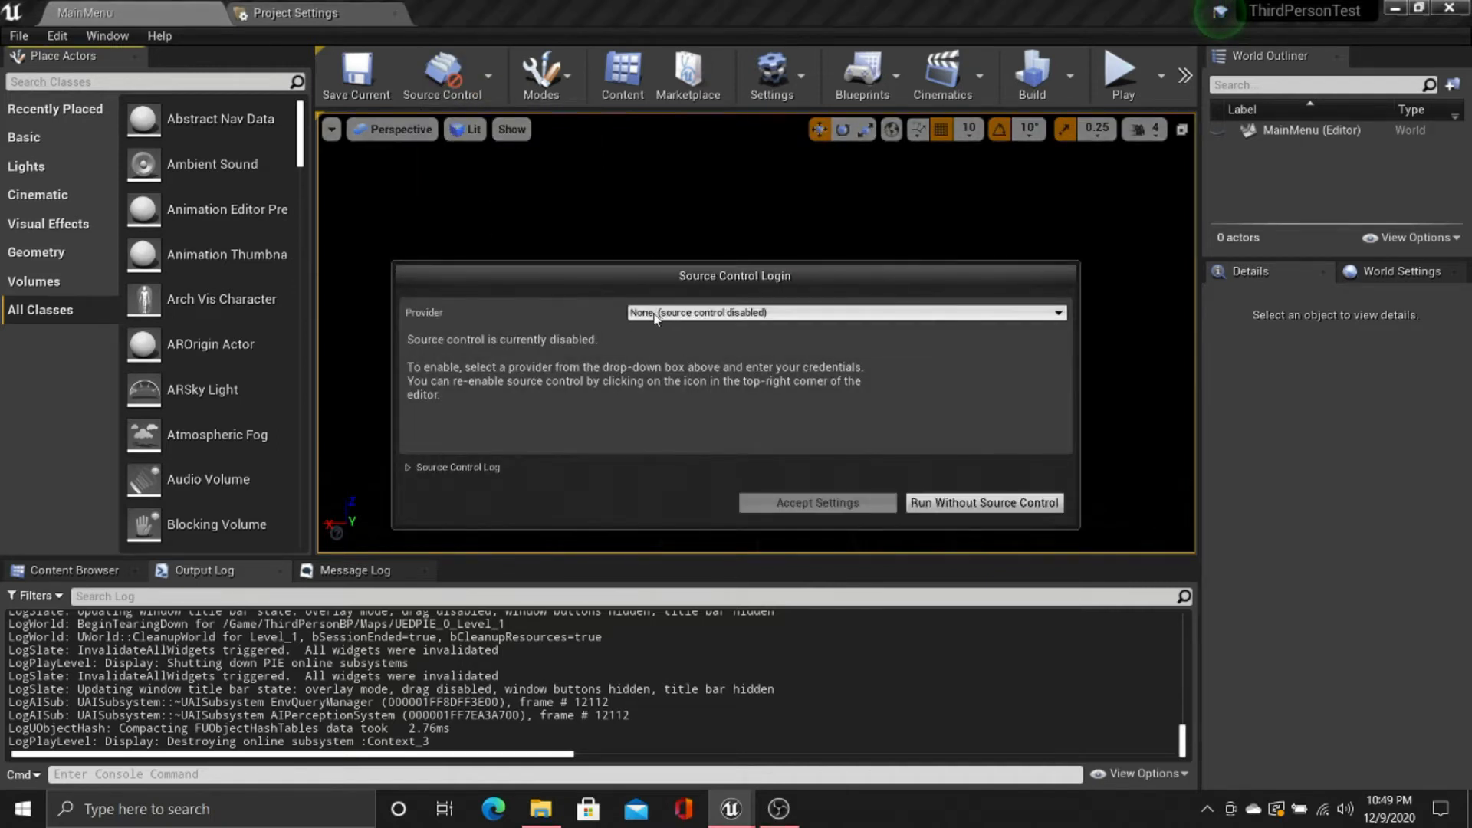
{"action": "left_click", "coordinate": [695, 315]}
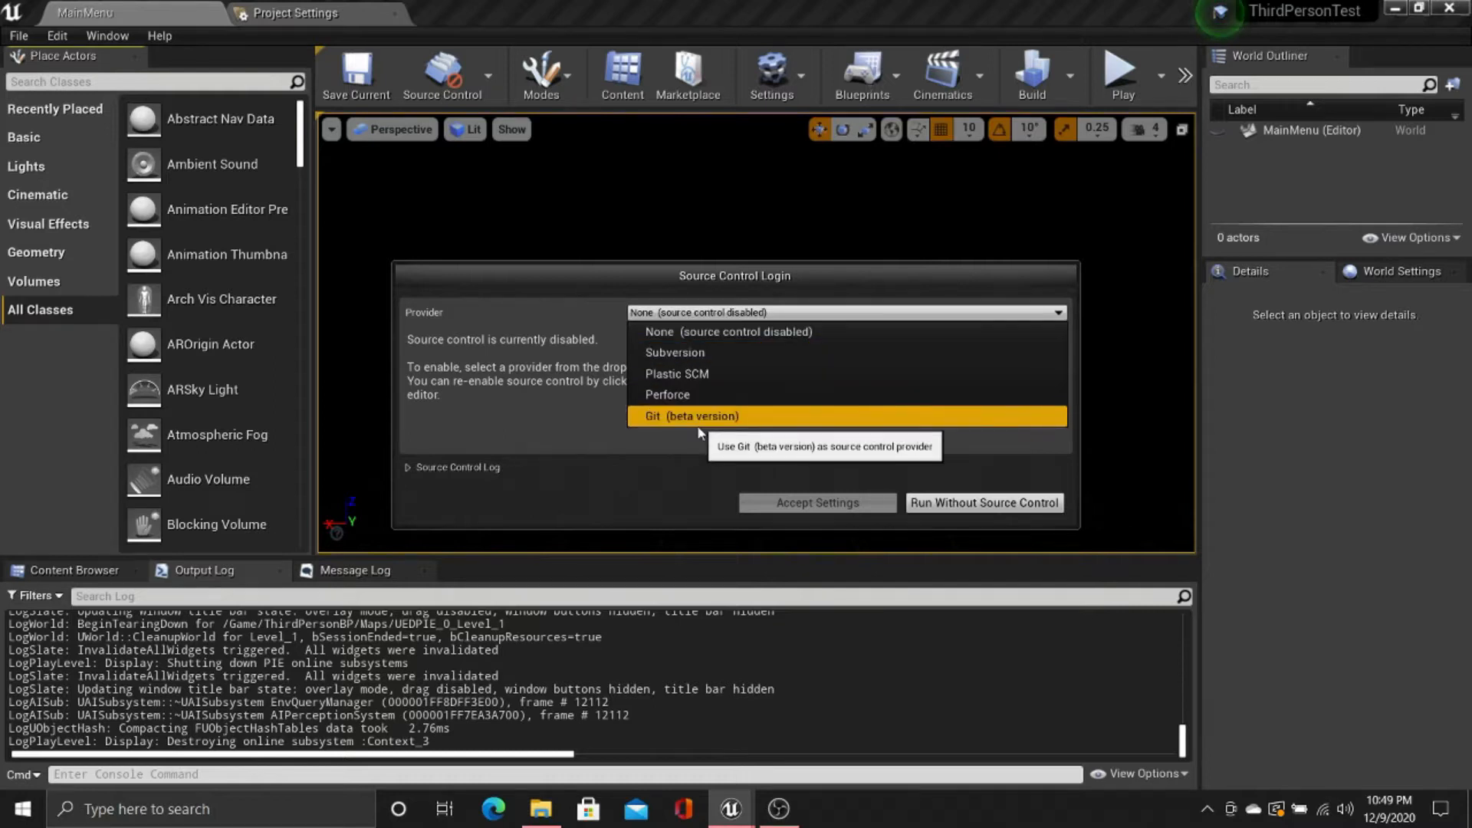
{"action": "left_click", "coordinate": [698, 420]}
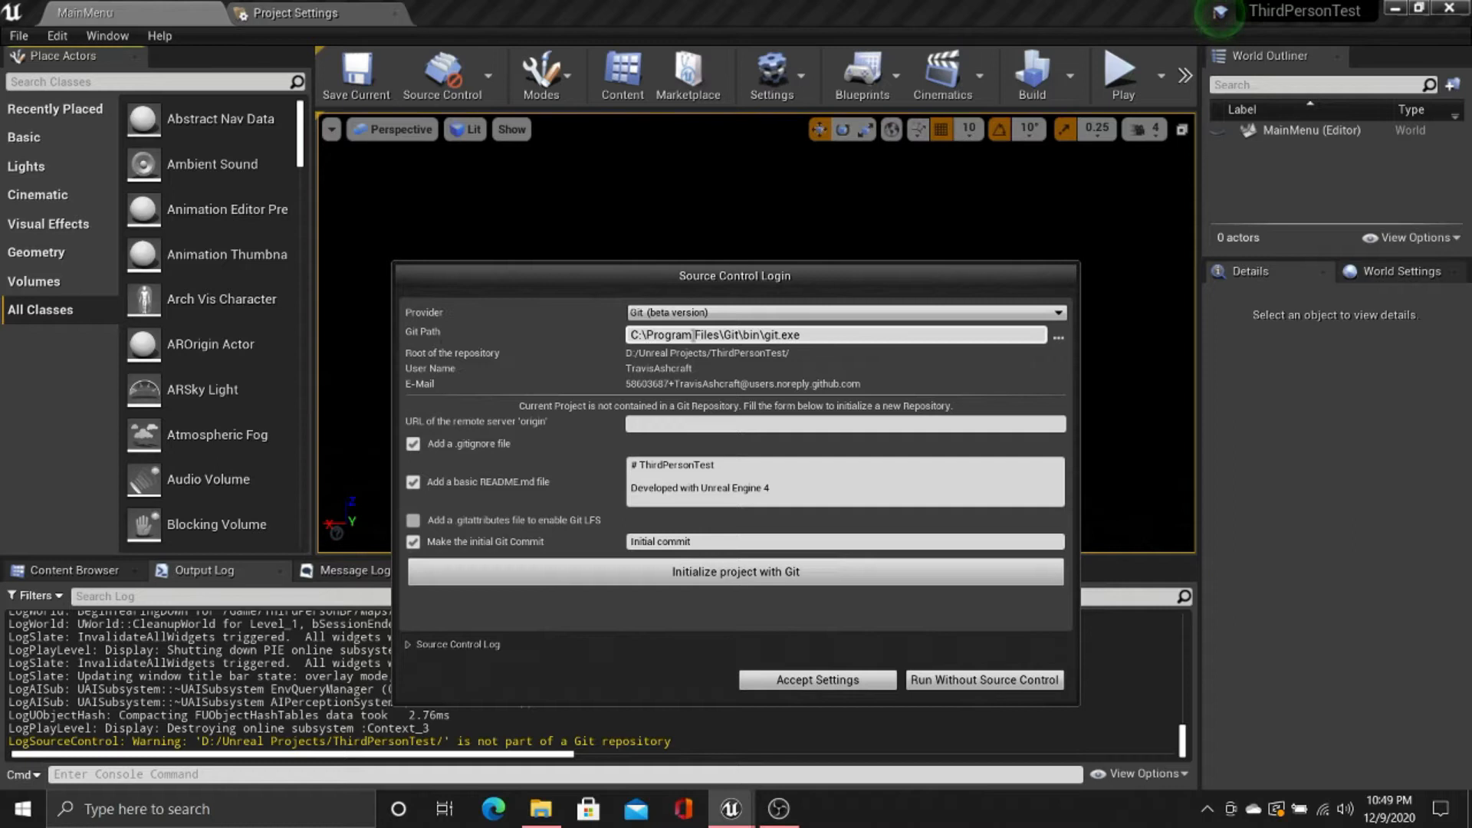
{"action": "left_click", "coordinate": [814, 335]}
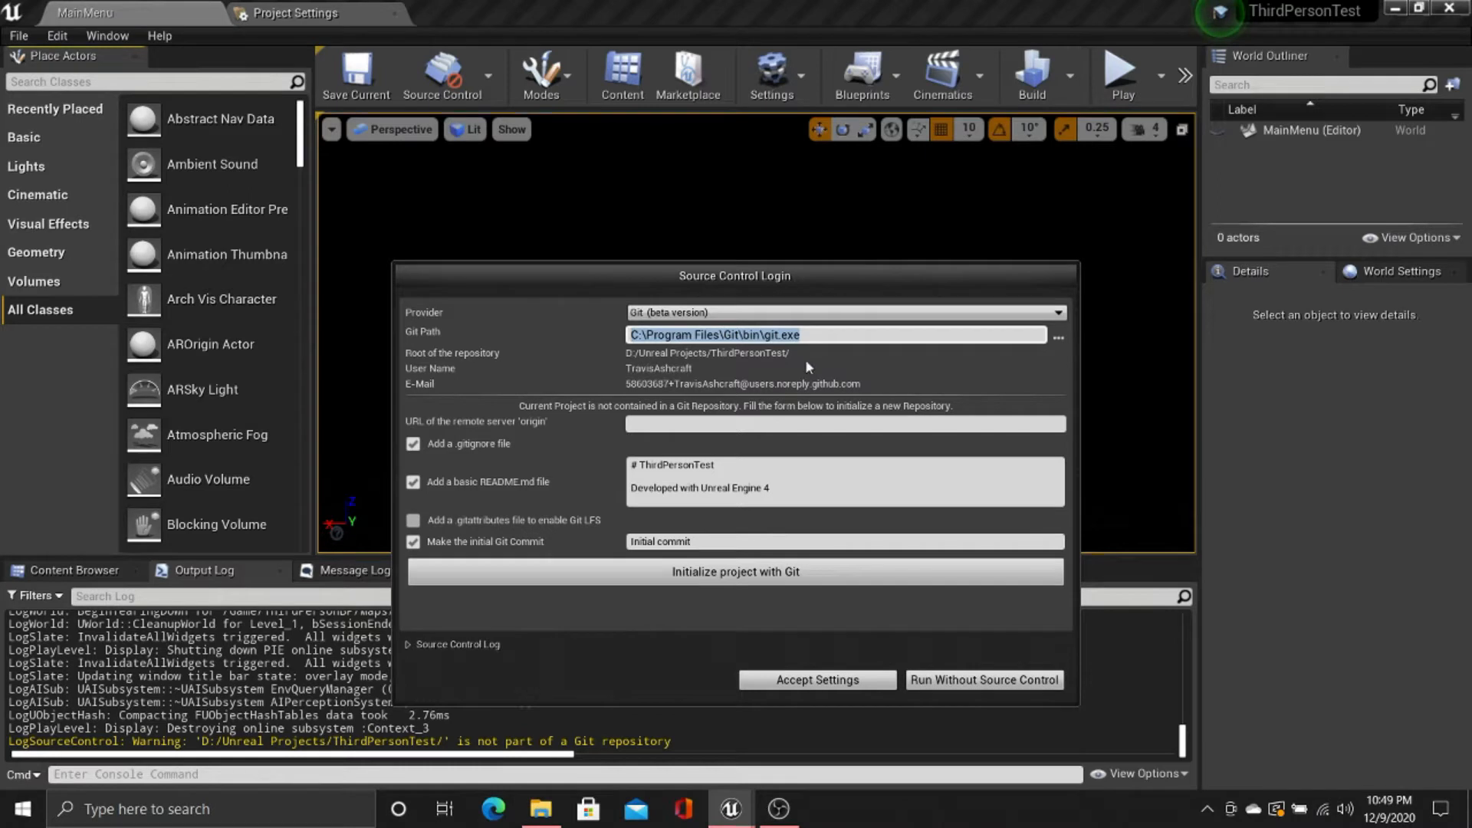
{"action": "left_click", "coordinate": [733, 360]}
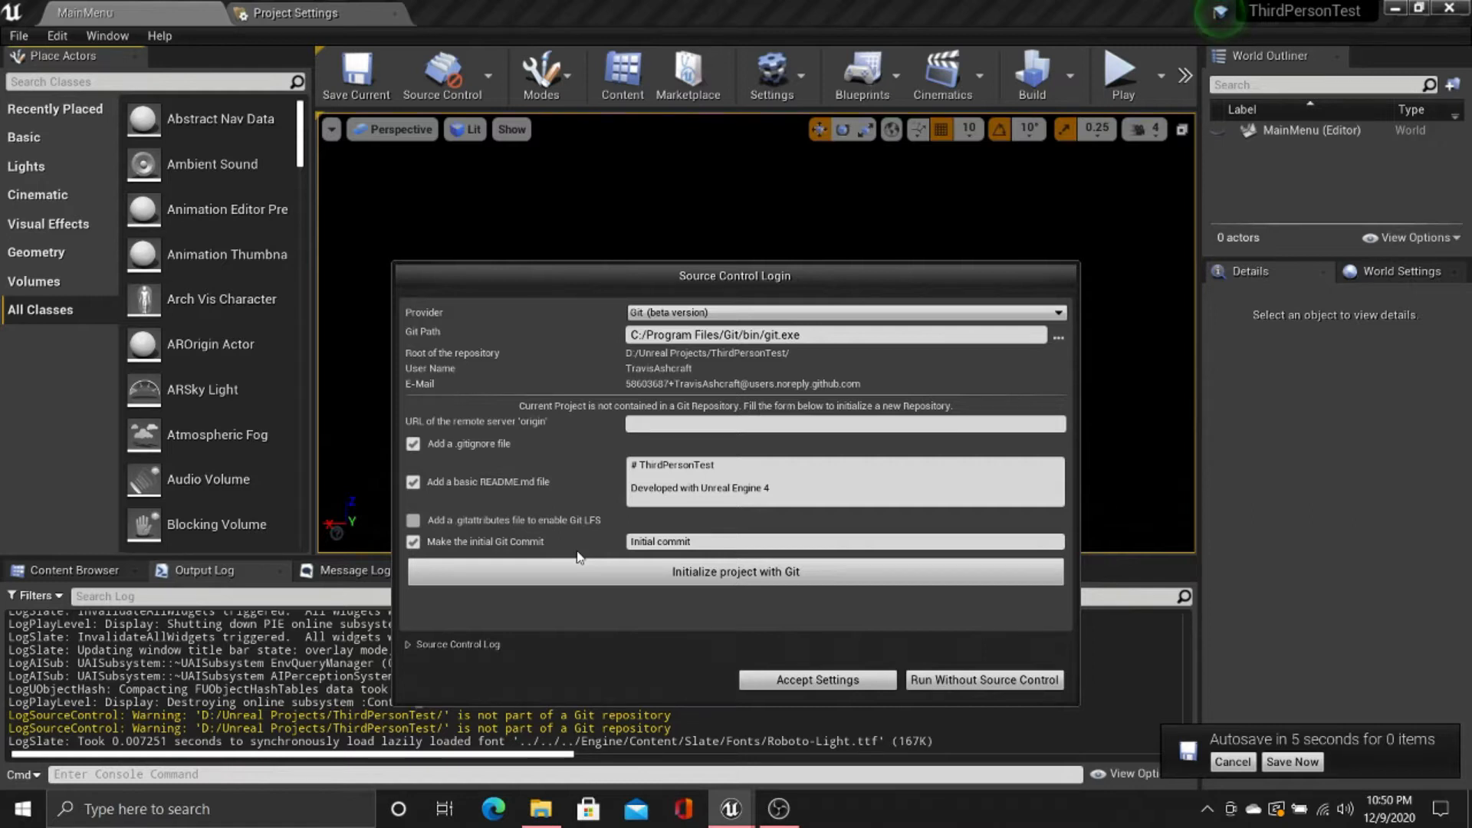
Step: Include a .gitattributes file to enable Git LFS, initialize the project with Git and accept the source control settings
{"action": "left_click", "coordinate": [409, 525]}
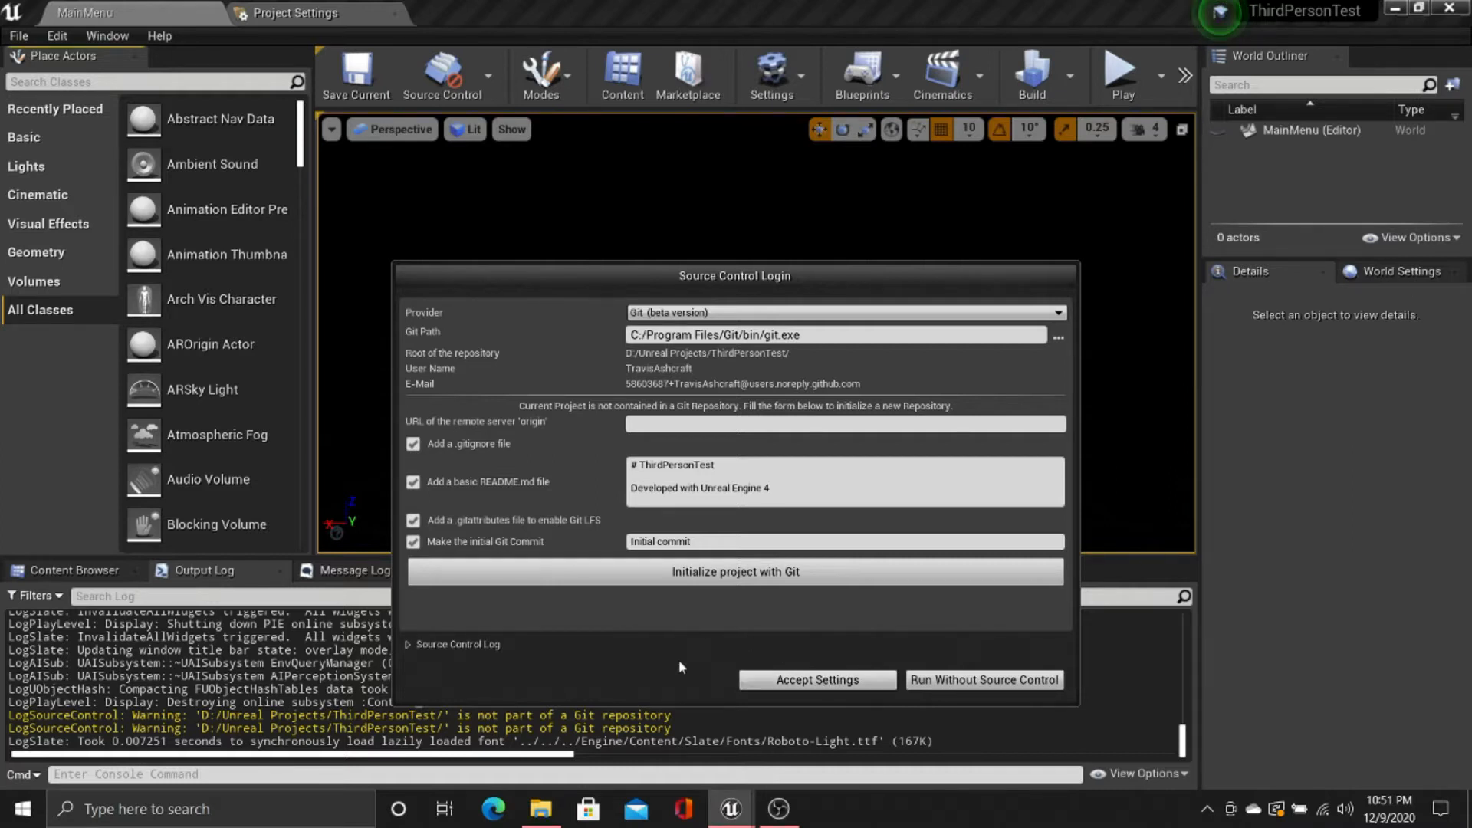
{"action": "left_click", "coordinate": [806, 685]}
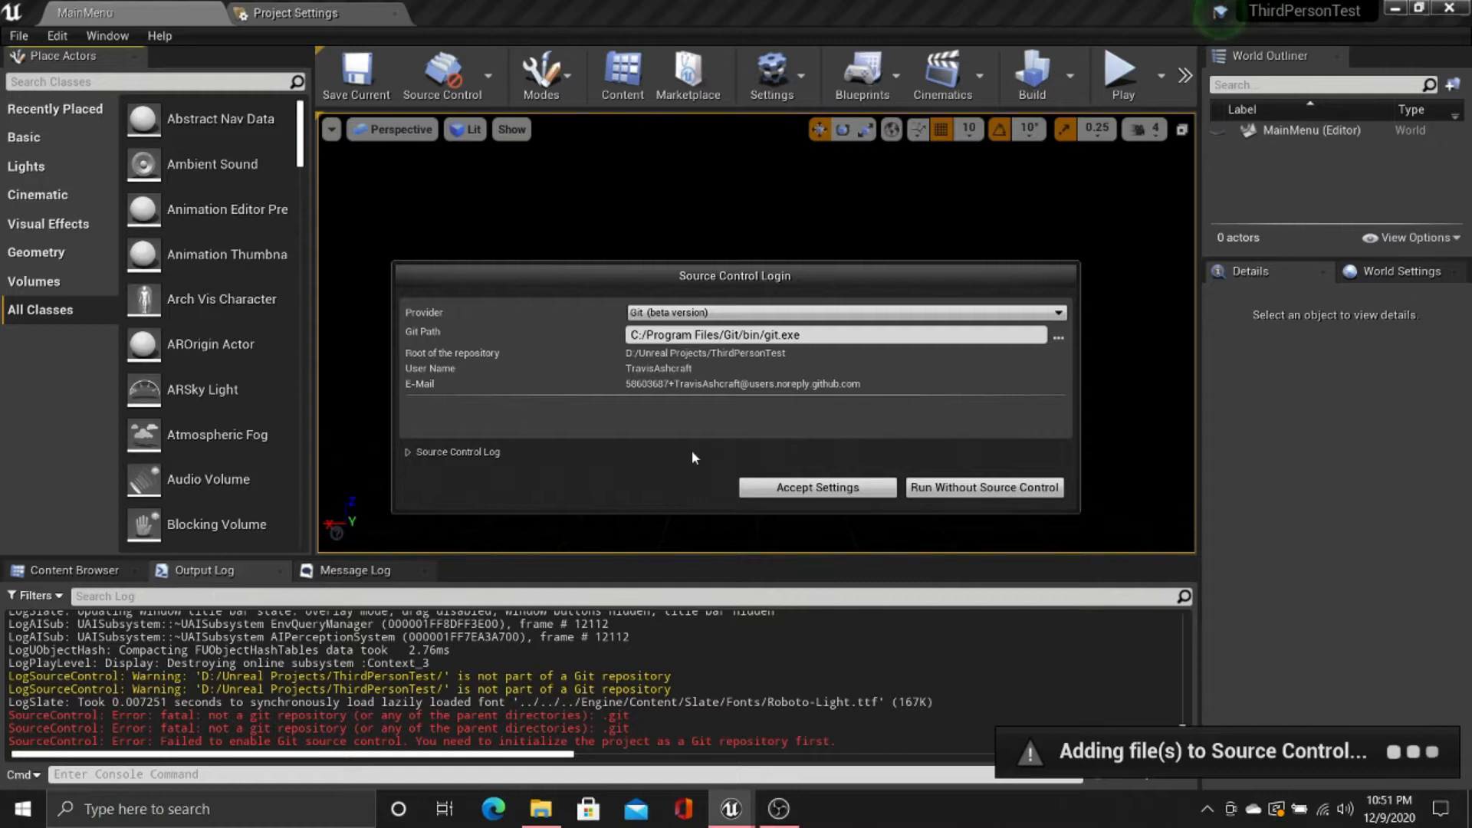
{"action": "left_click", "coordinate": [793, 490]}
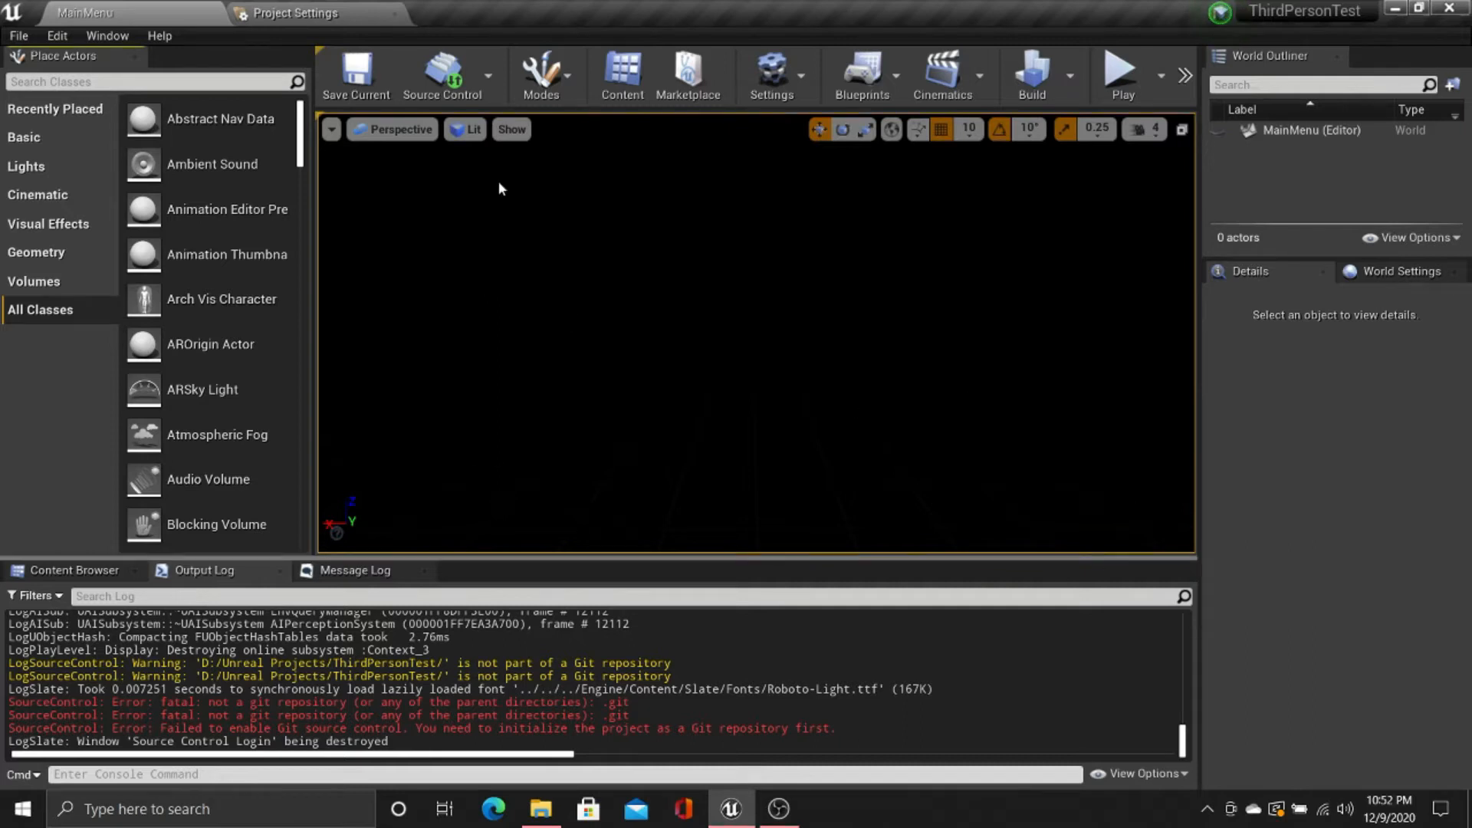
Step: Start a submission to source control, show the Content Browser and look through the list of files to submit
{"action": "left_click", "coordinate": [442, 74]}
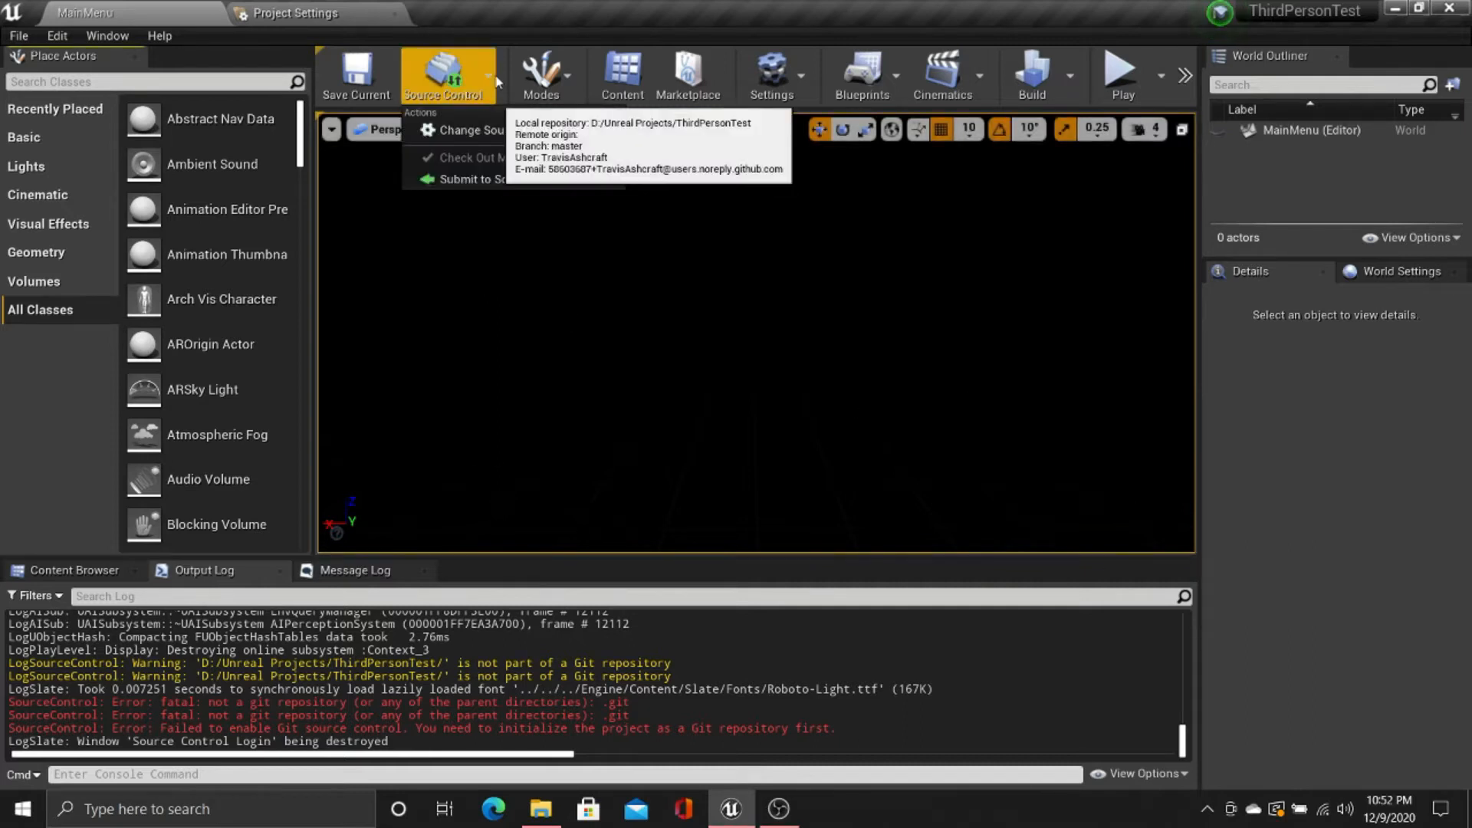
{"action": "left_click", "coordinate": [490, 179]}
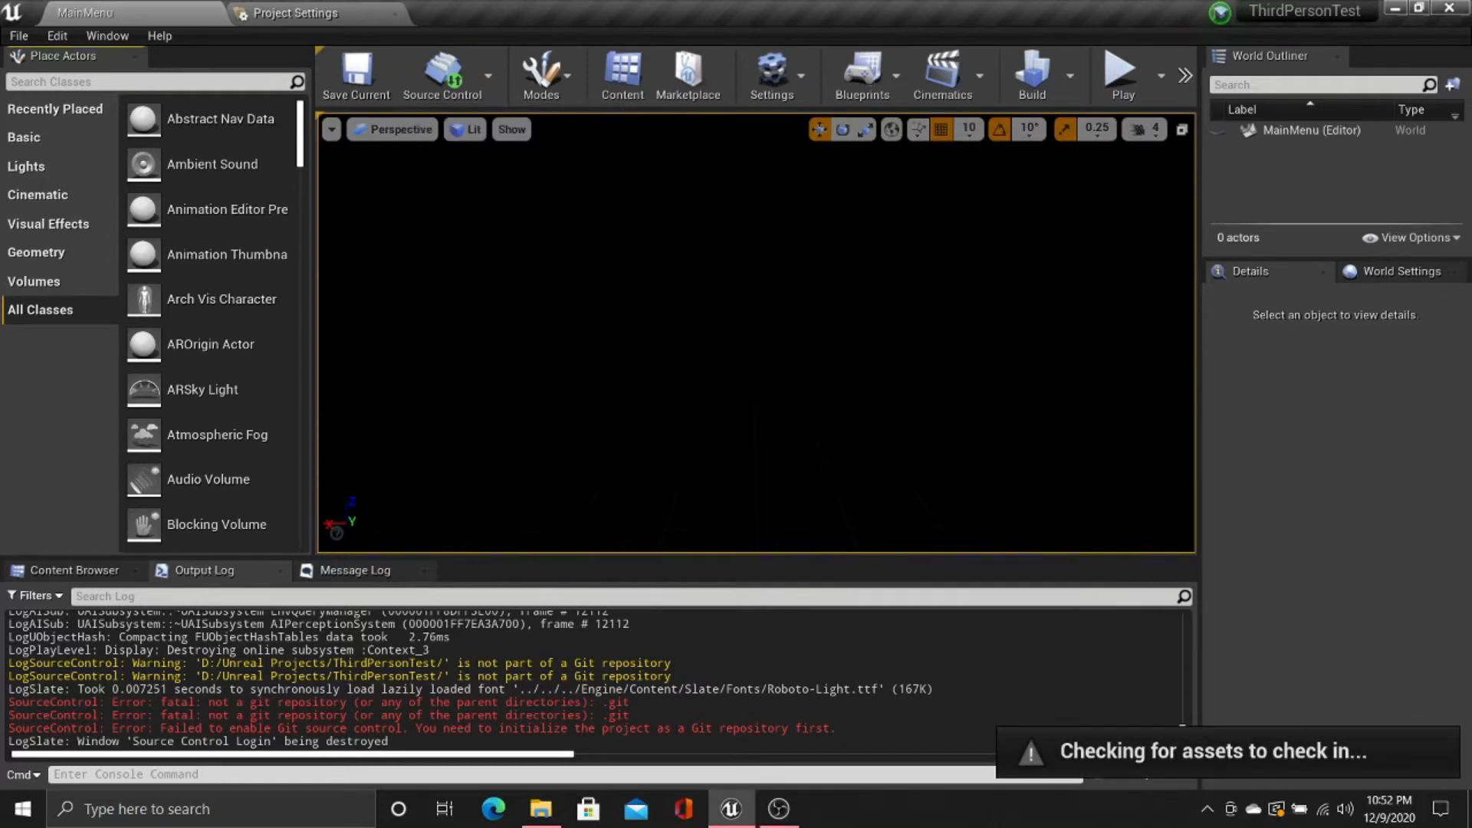
{"action": "left_click", "coordinate": [74, 570]}
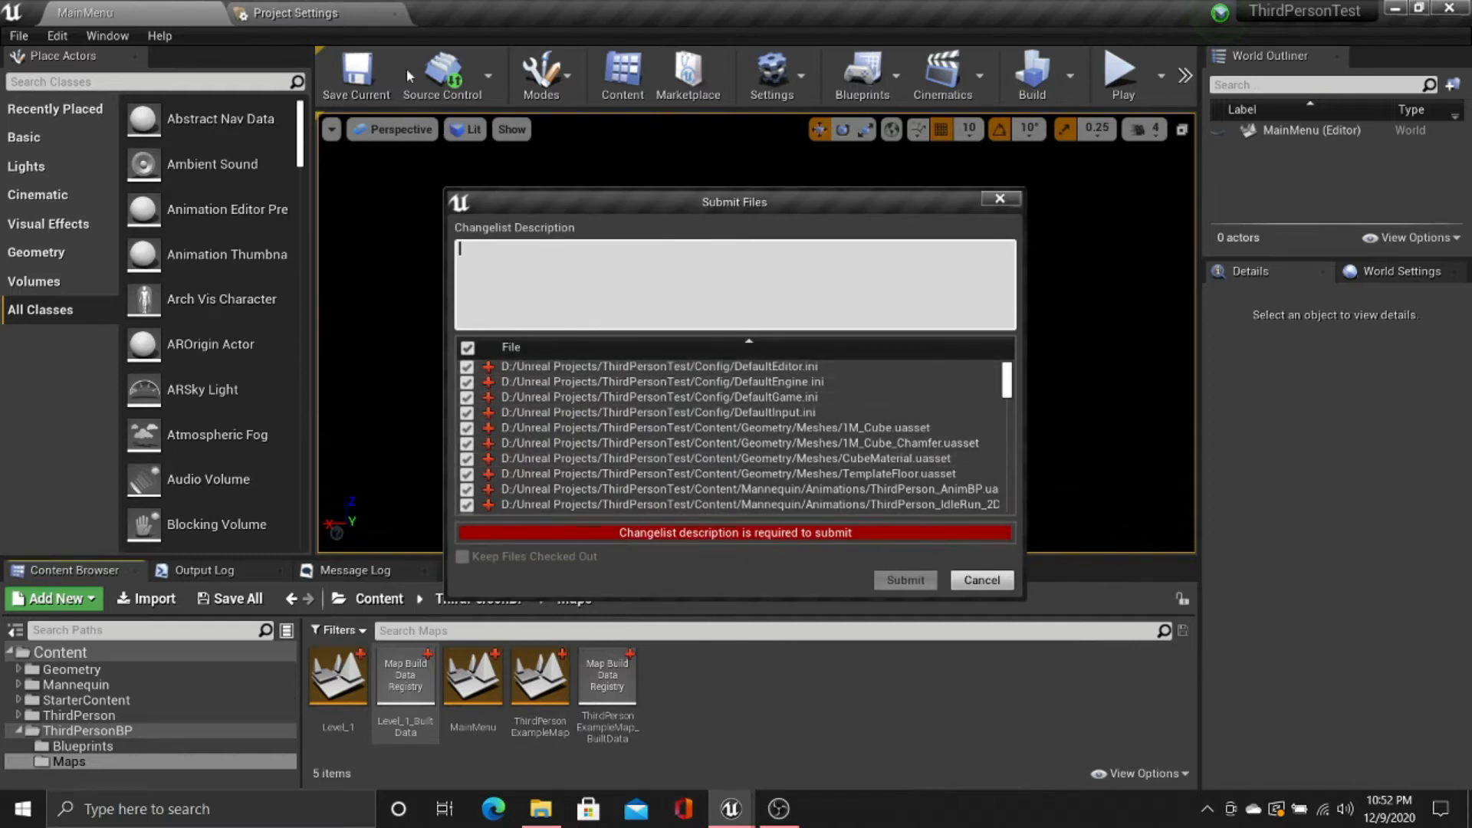
{"action": "scroll", "coordinate": [564, 414], "scroll_direction": "down", "scroll_amount": 5}
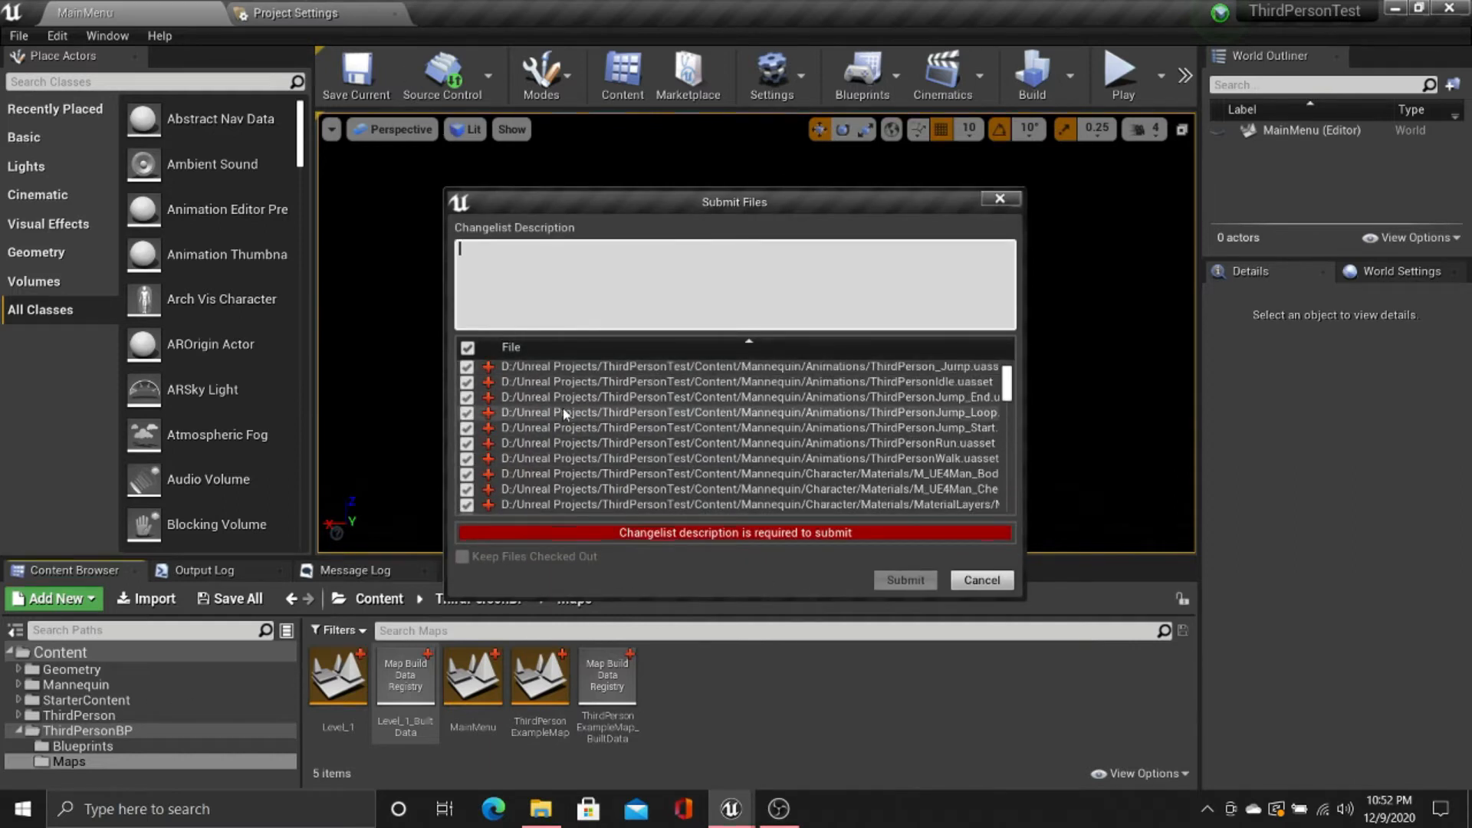
{"action": "scroll", "coordinate": [627, 418], "scroll_direction": "down", "scroll_amount": 10}
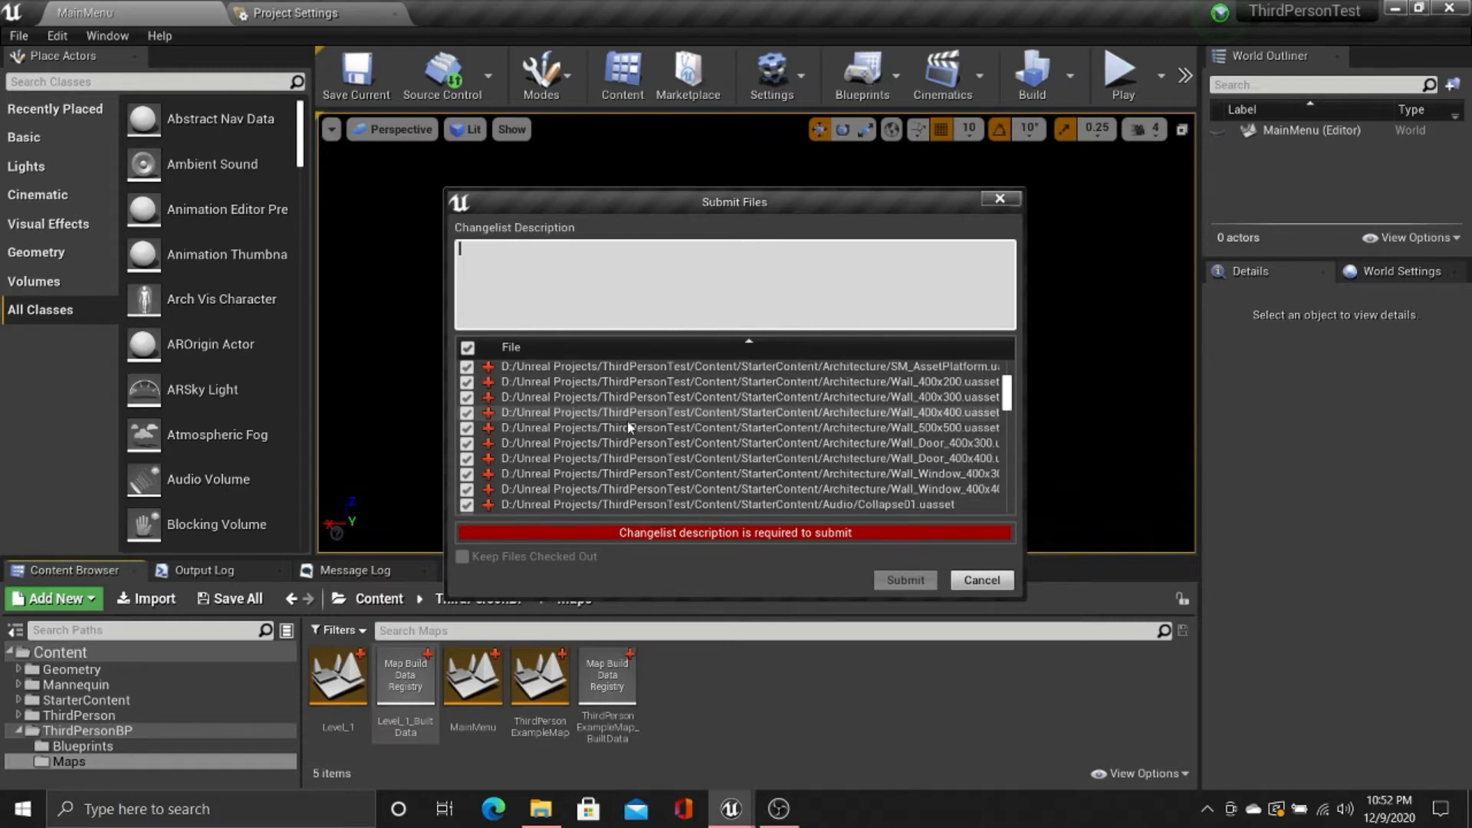
{"action": "scroll", "coordinate": [627, 426], "scroll_direction": "down", "scroll_amount": 15}
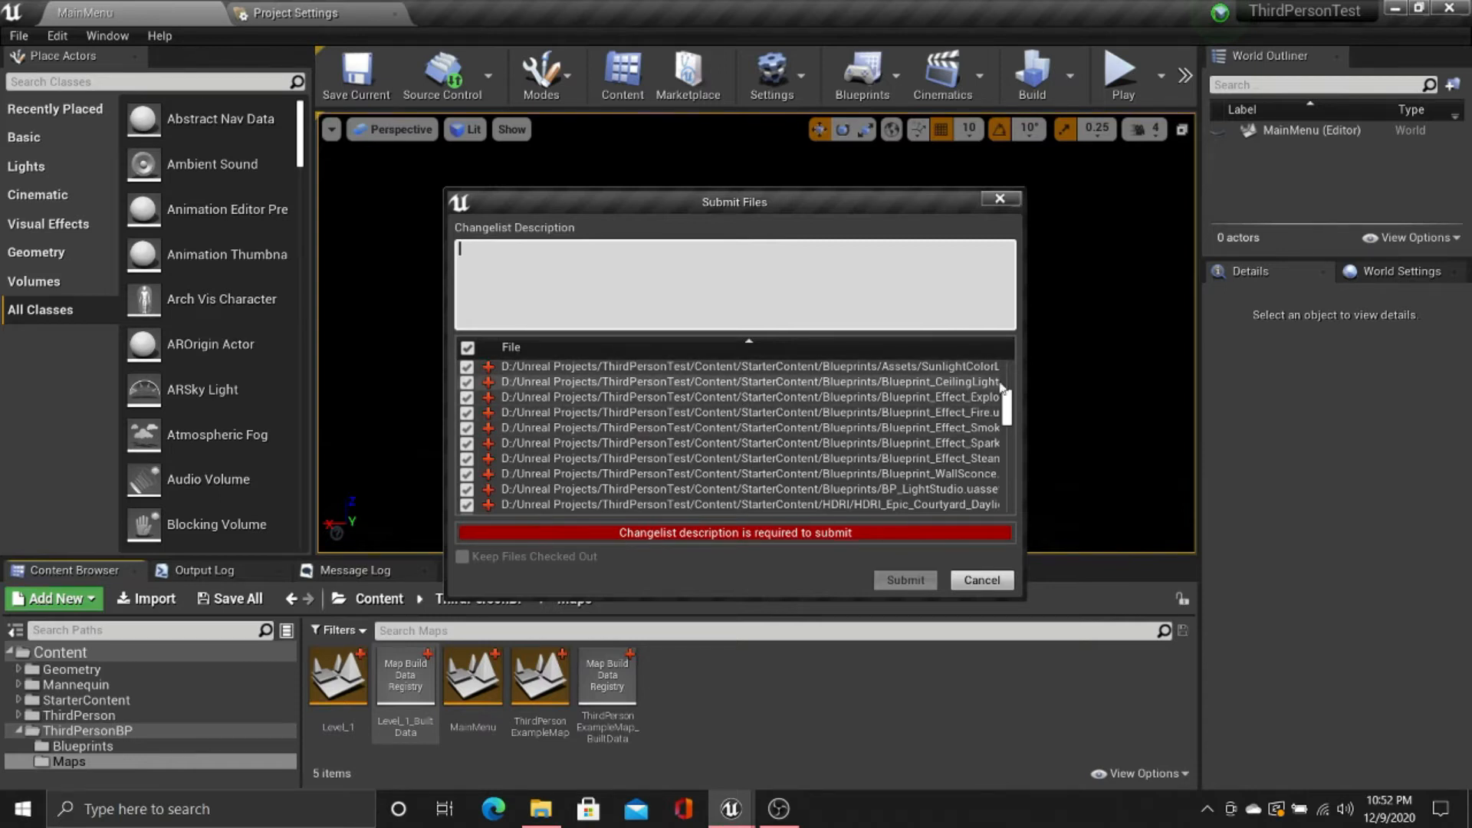
{"action": "mouse_move", "coordinate": [1005, 395]}
{"action": "left_mouse_down"}
{"action": "mouse_move", "coordinate": [1010, 493]}
{"action": "mouse_move", "coordinate": [1002, 369]}
{"action": "left_mouse_up"}
Step: Enter "Created test project with starter content and third person content." as the changelist description and submit the files
{"action": "left_click", "coordinate": [615, 247]}
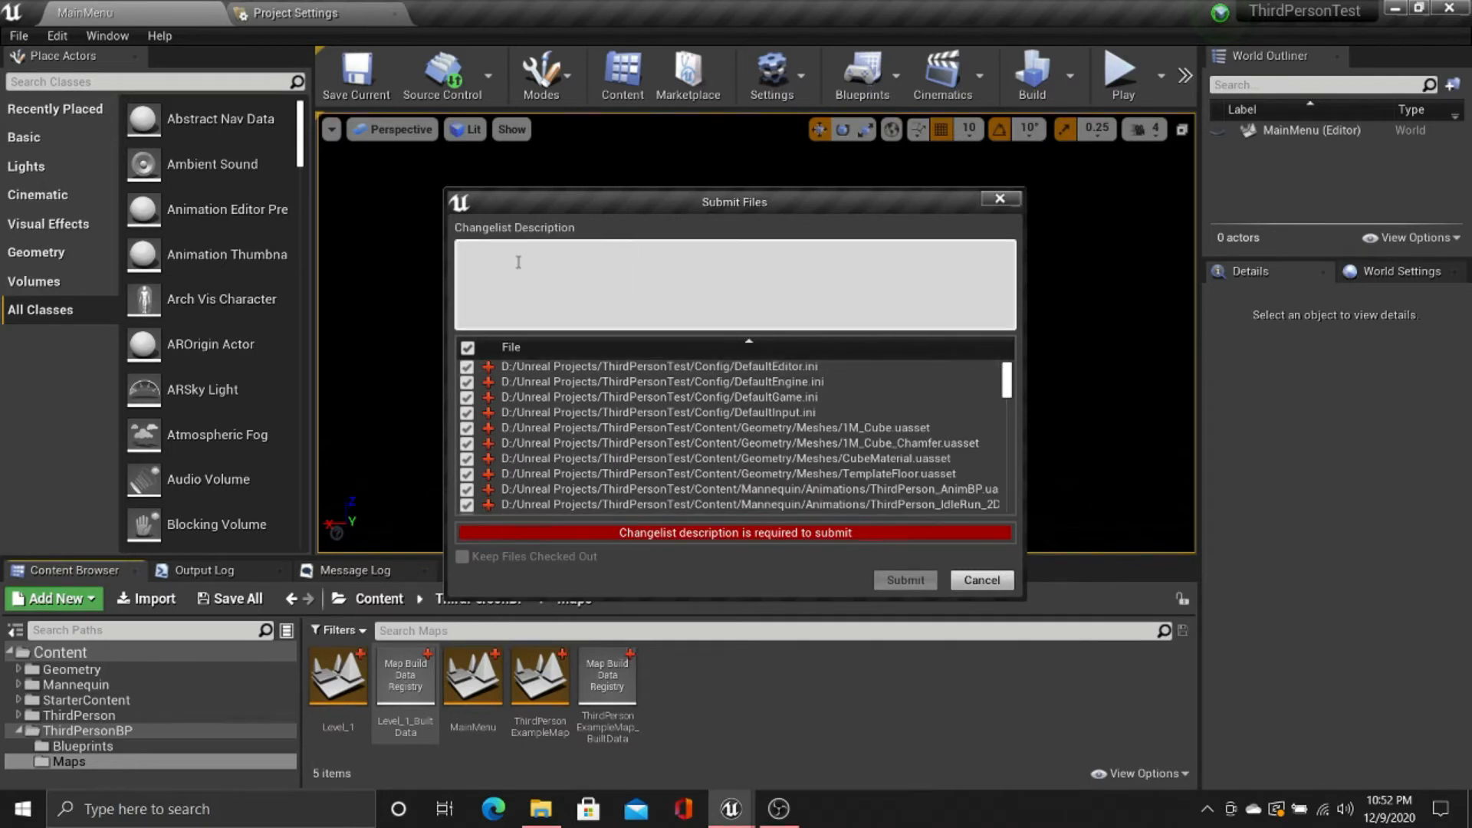
{"action": "type", "text": "Crea"}
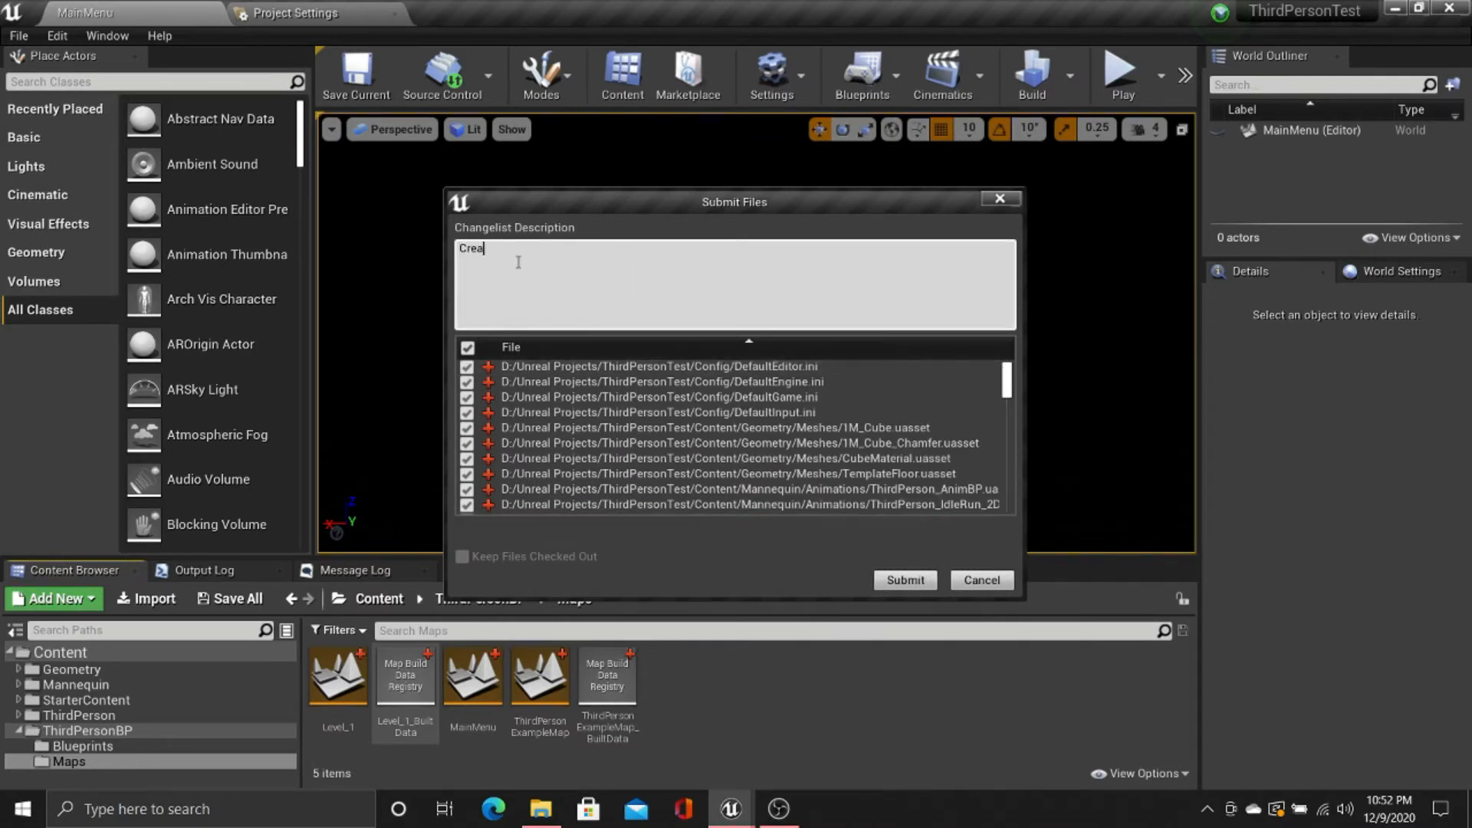
{"action": "type", "text": "ted test project"}
{"action": "type", "text": "with starter content and third person"}
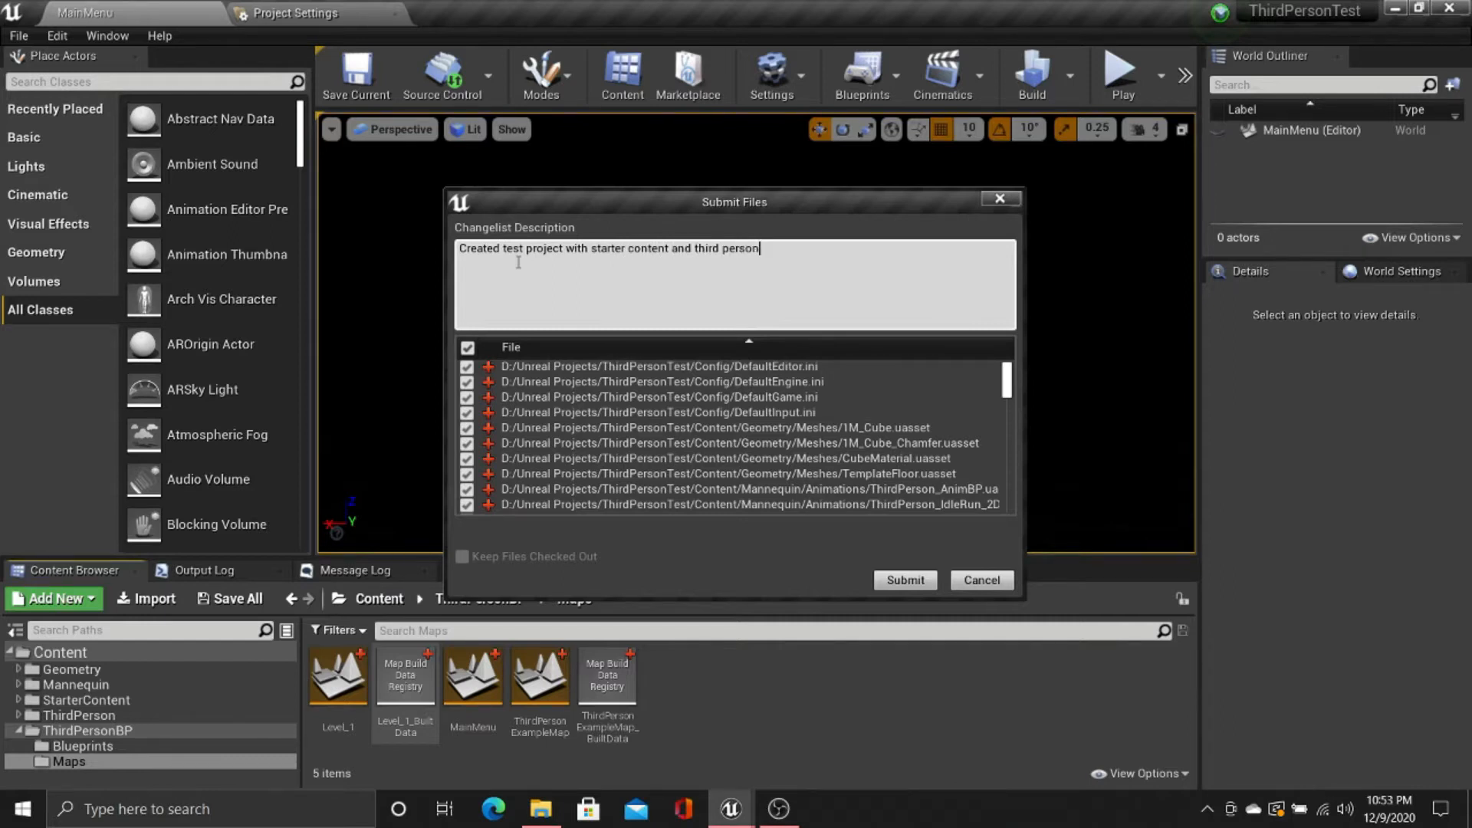
{"action": "type", "text": " contetn"}
{"action": "type", "text": "nt"}
{"action": "left_click_drag", "start_coordinate": [810, 249], "coordinate": [465, 253]}
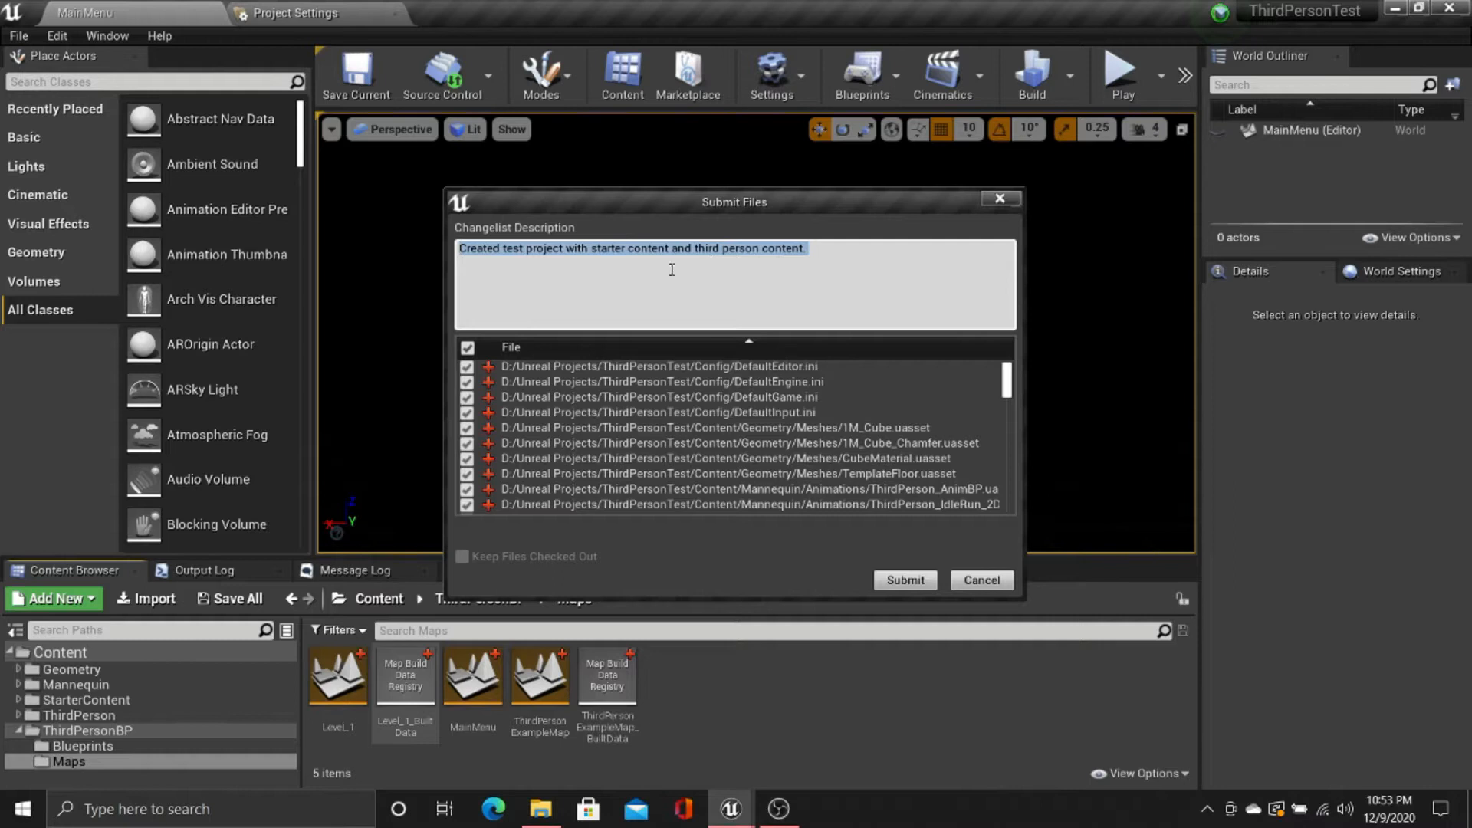
{"action": "left_click", "coordinate": [545, 275]}
{"action": "left_click_drag", "start_coordinate": [809, 249], "coordinate": [459, 248]}
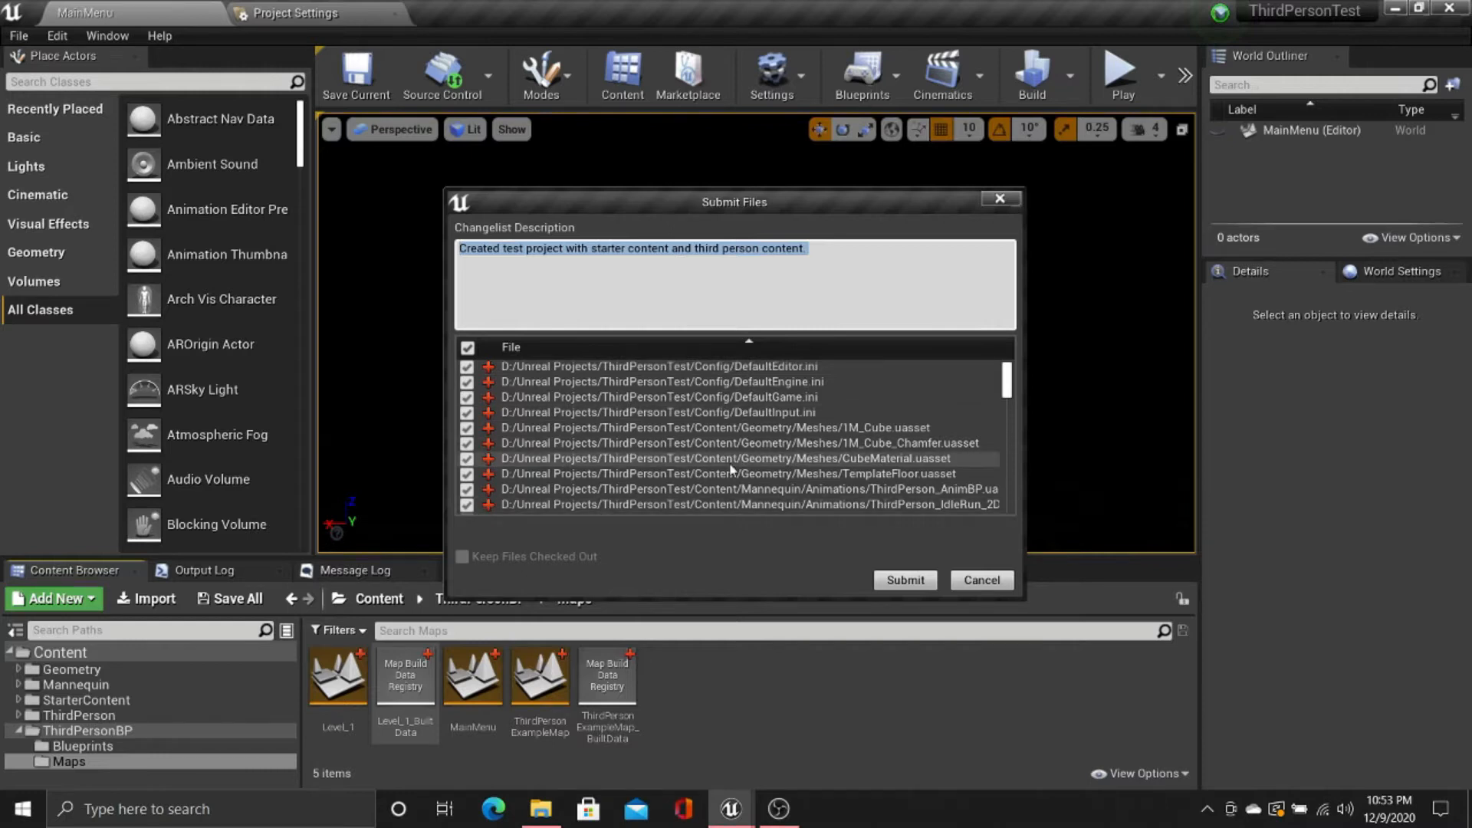
{"action": "left_click", "coordinate": [883, 580]}
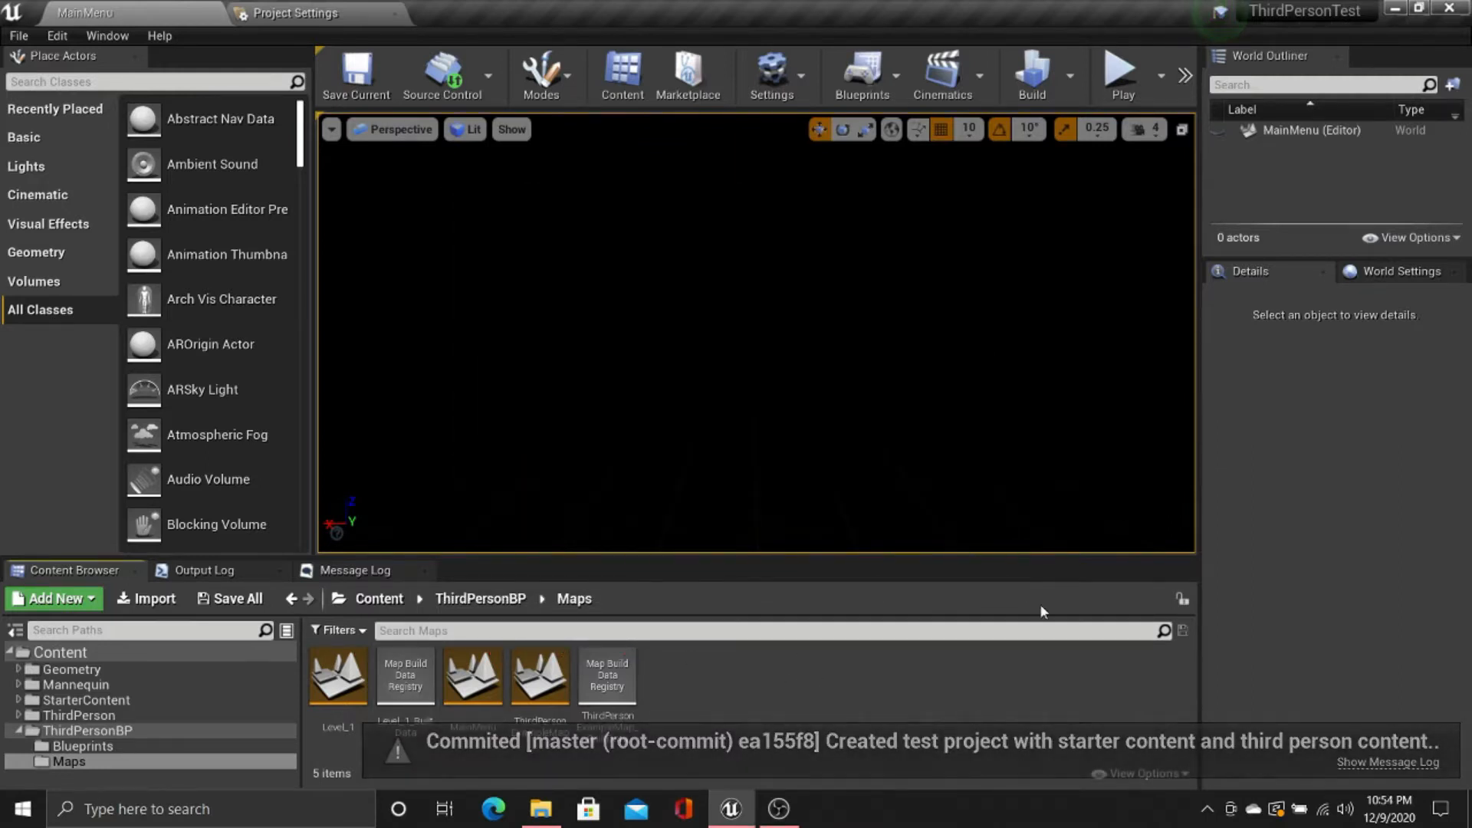
Step: Switch to GitHub Desktop, start adding an existing local repository and browse to the Unreal Projects folder for its path
{"action": "left_click", "coordinate": [1393, 9]}
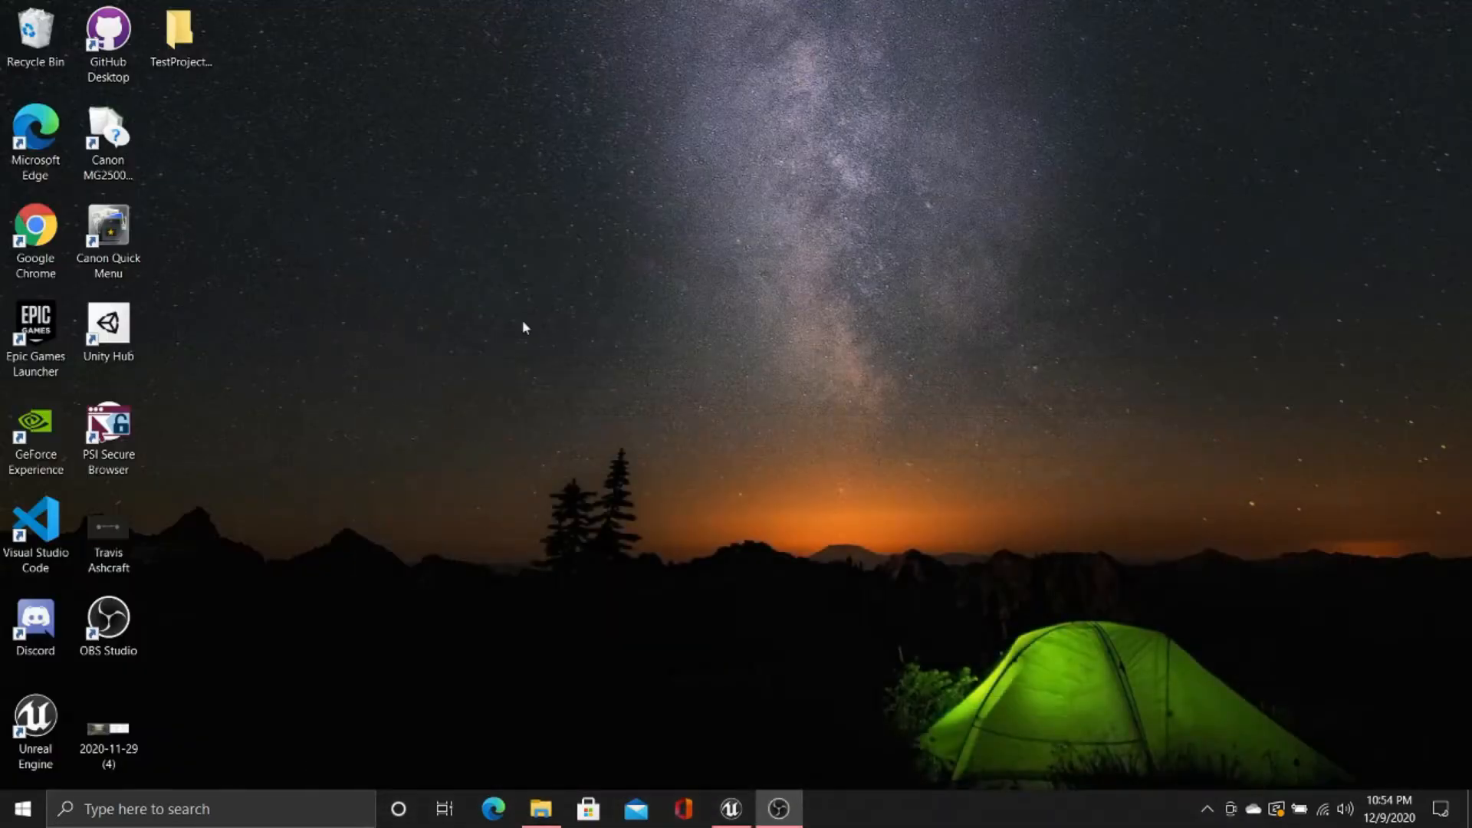
{"action": "double_click", "coordinate": [108, 35]}
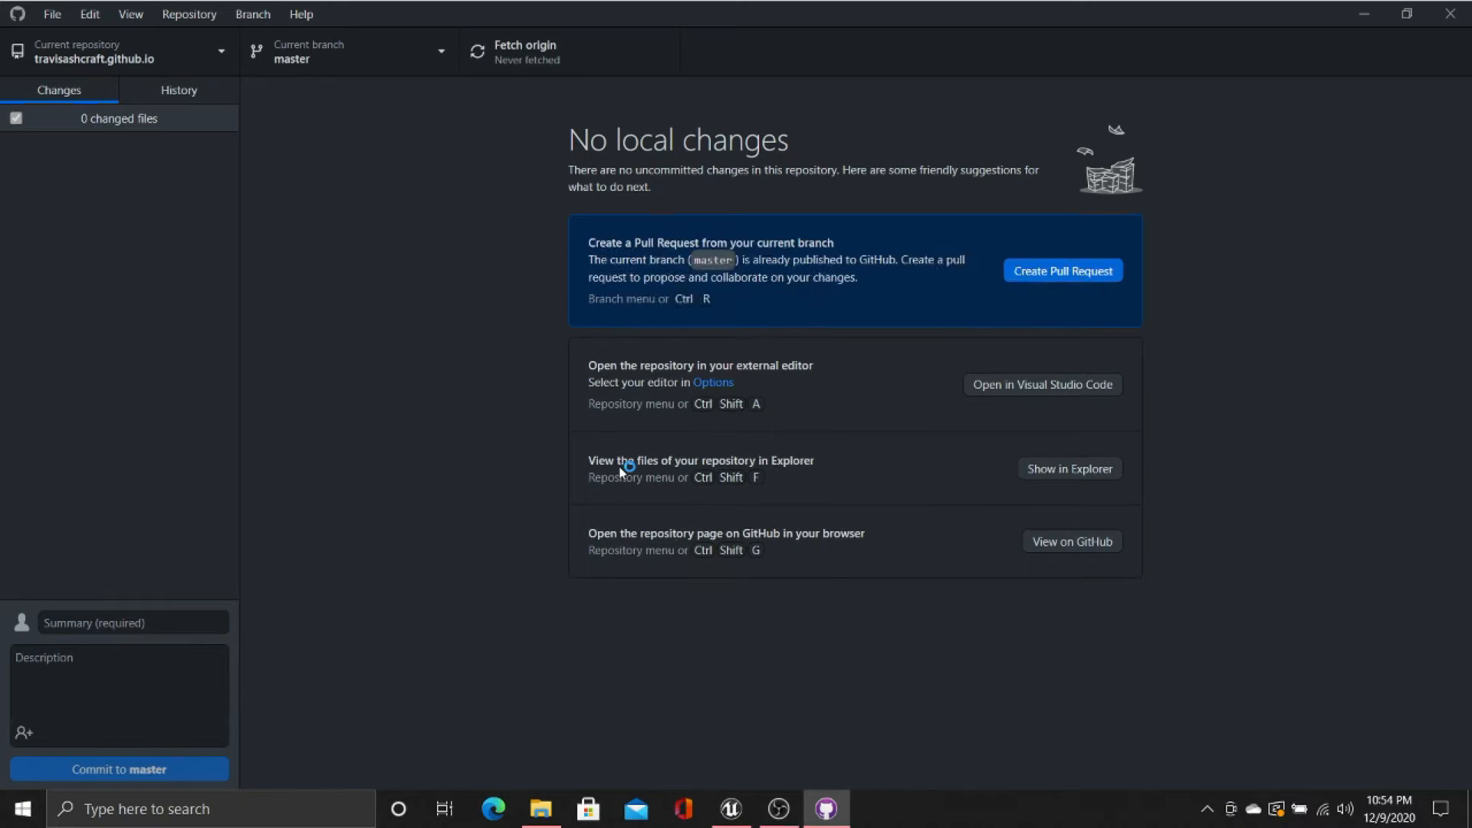
{"action": "left_click", "coordinate": [149, 69]}
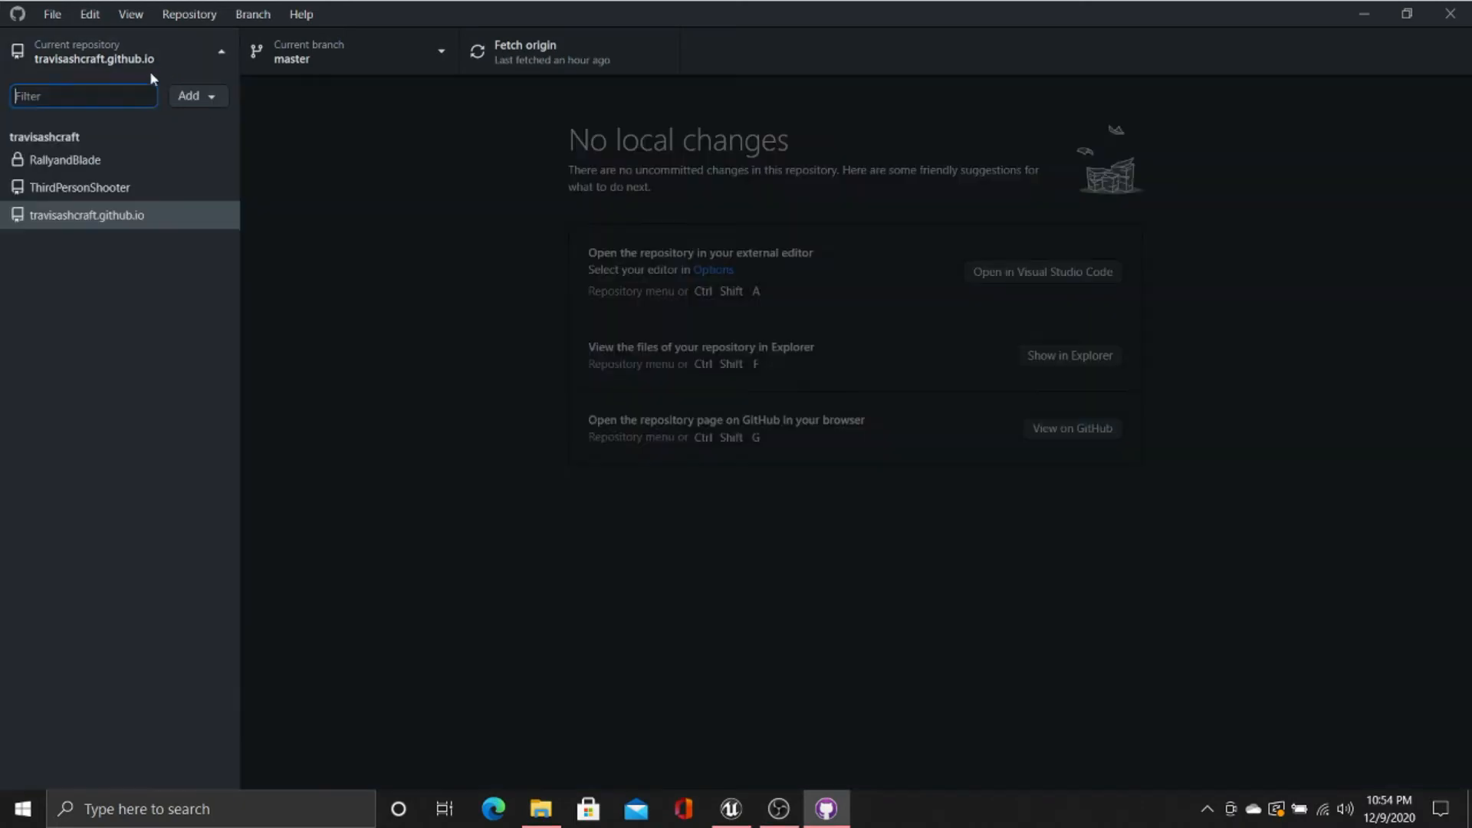
{"action": "left_click", "coordinate": [189, 95]}
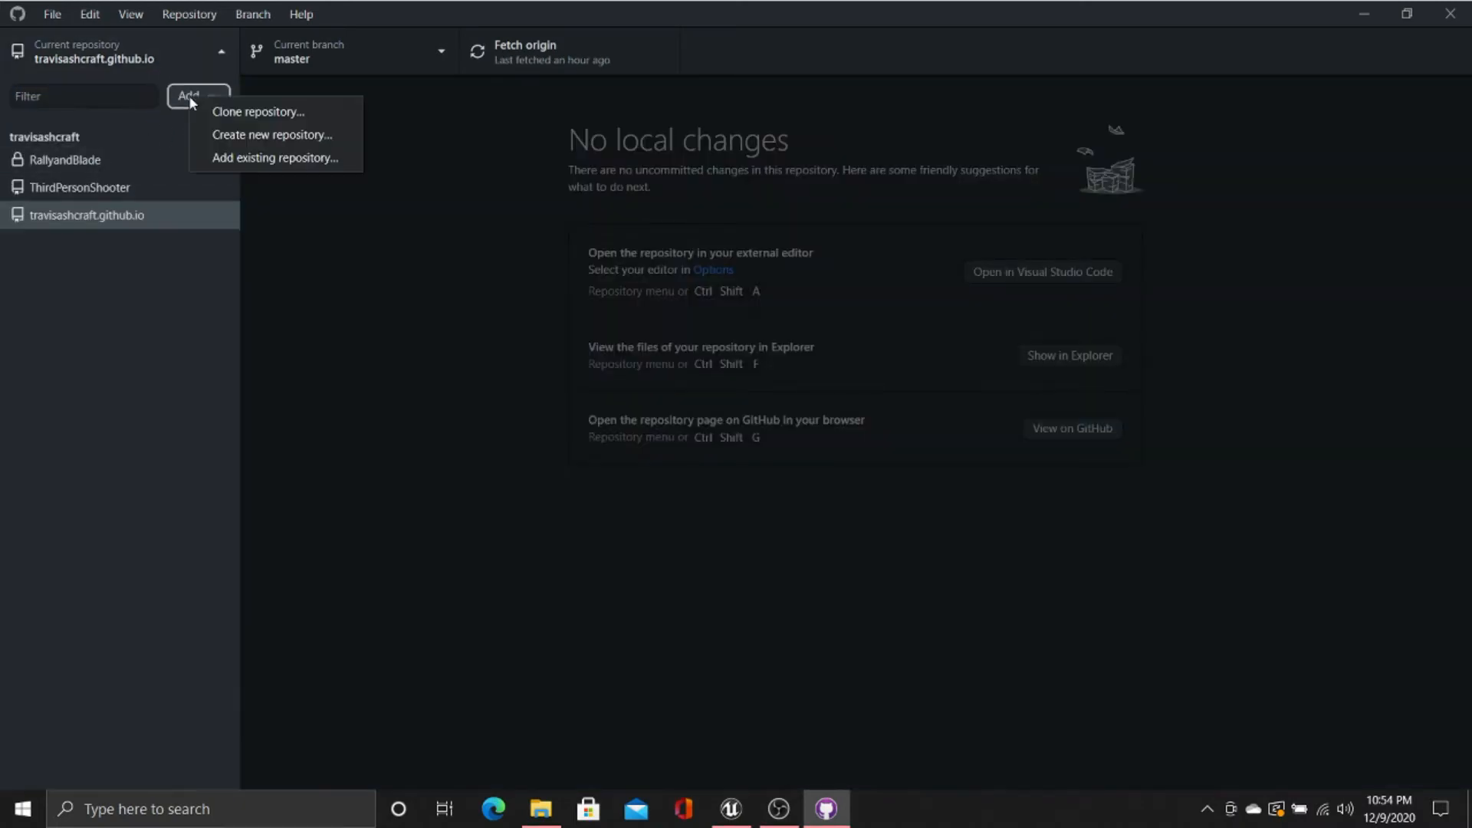
{"action": "left_click", "coordinate": [185, 260]}
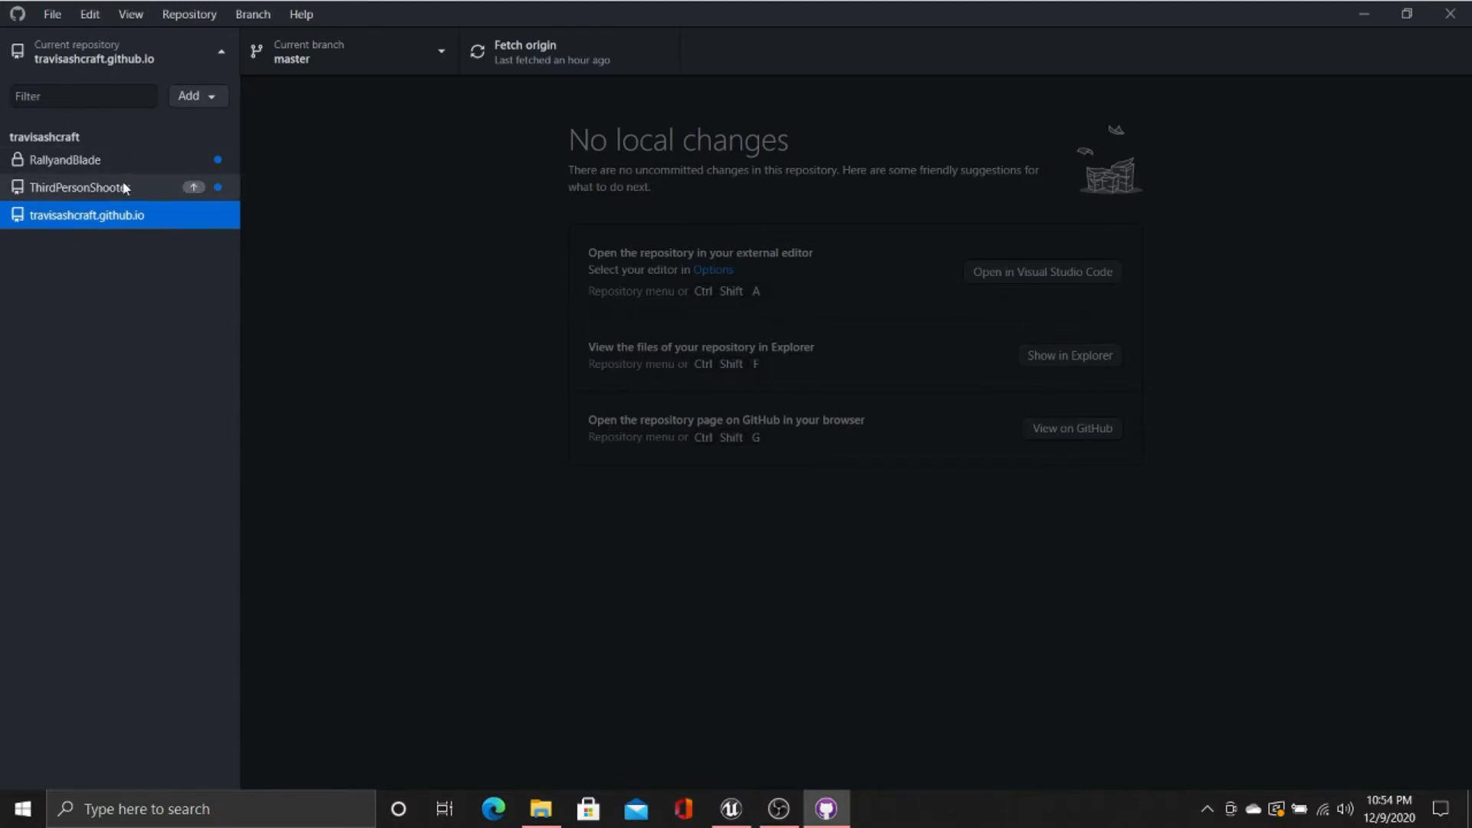
{"action": "left_click", "coordinate": [217, 99]}
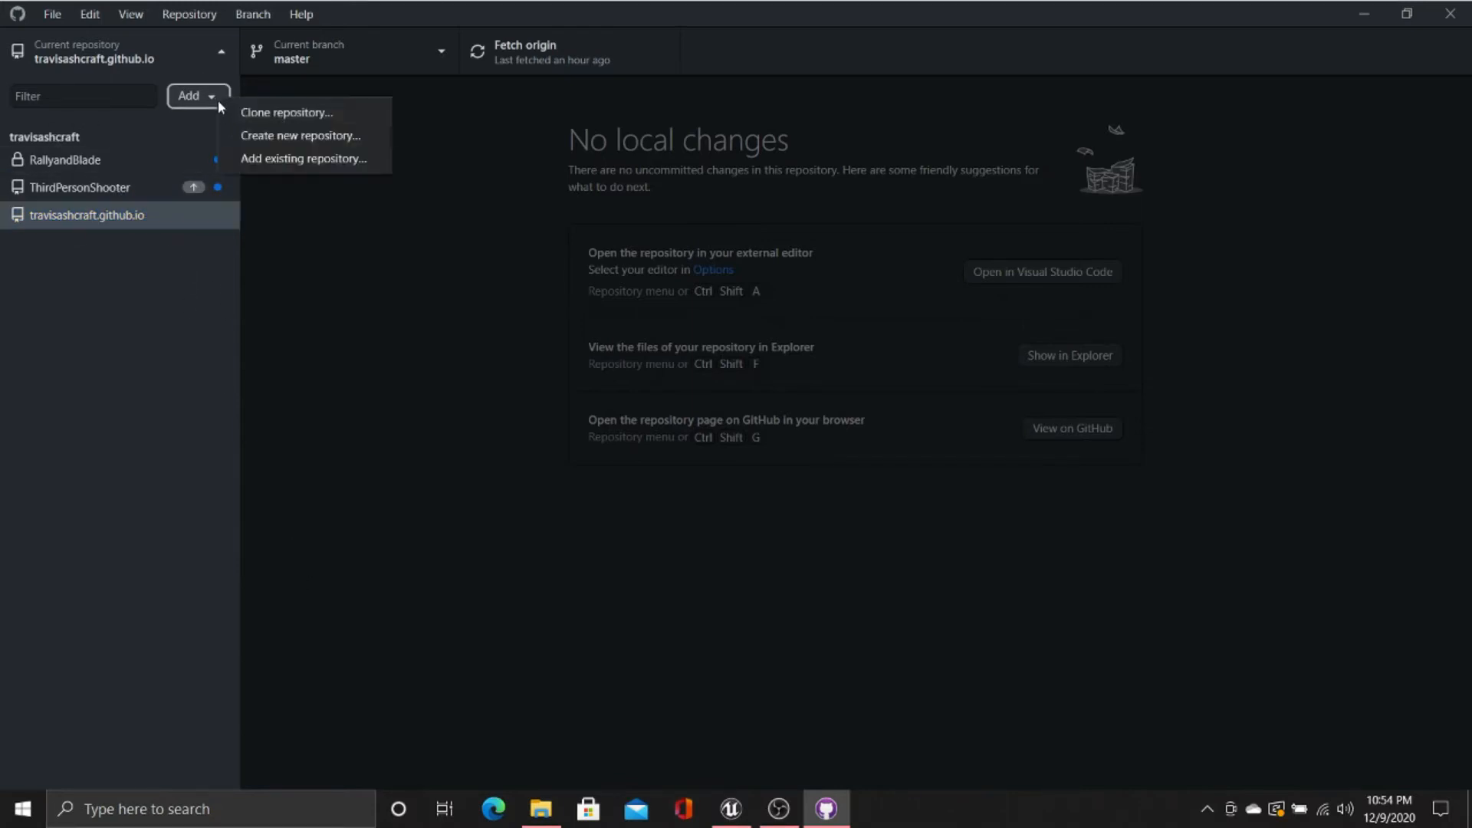
{"action": "left_click", "coordinate": [254, 158]}
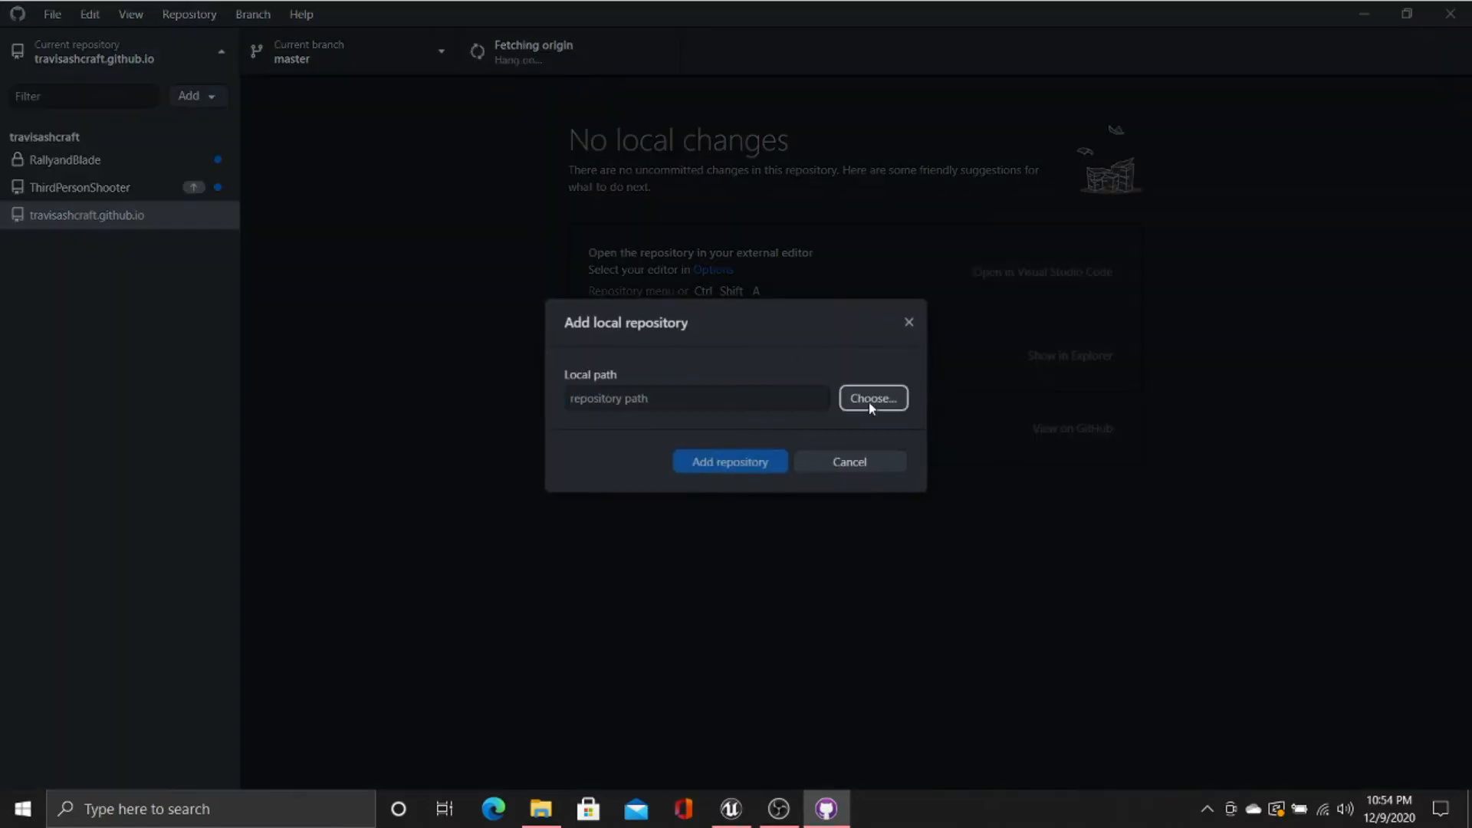
{"action": "left_click", "coordinate": [874, 399]}
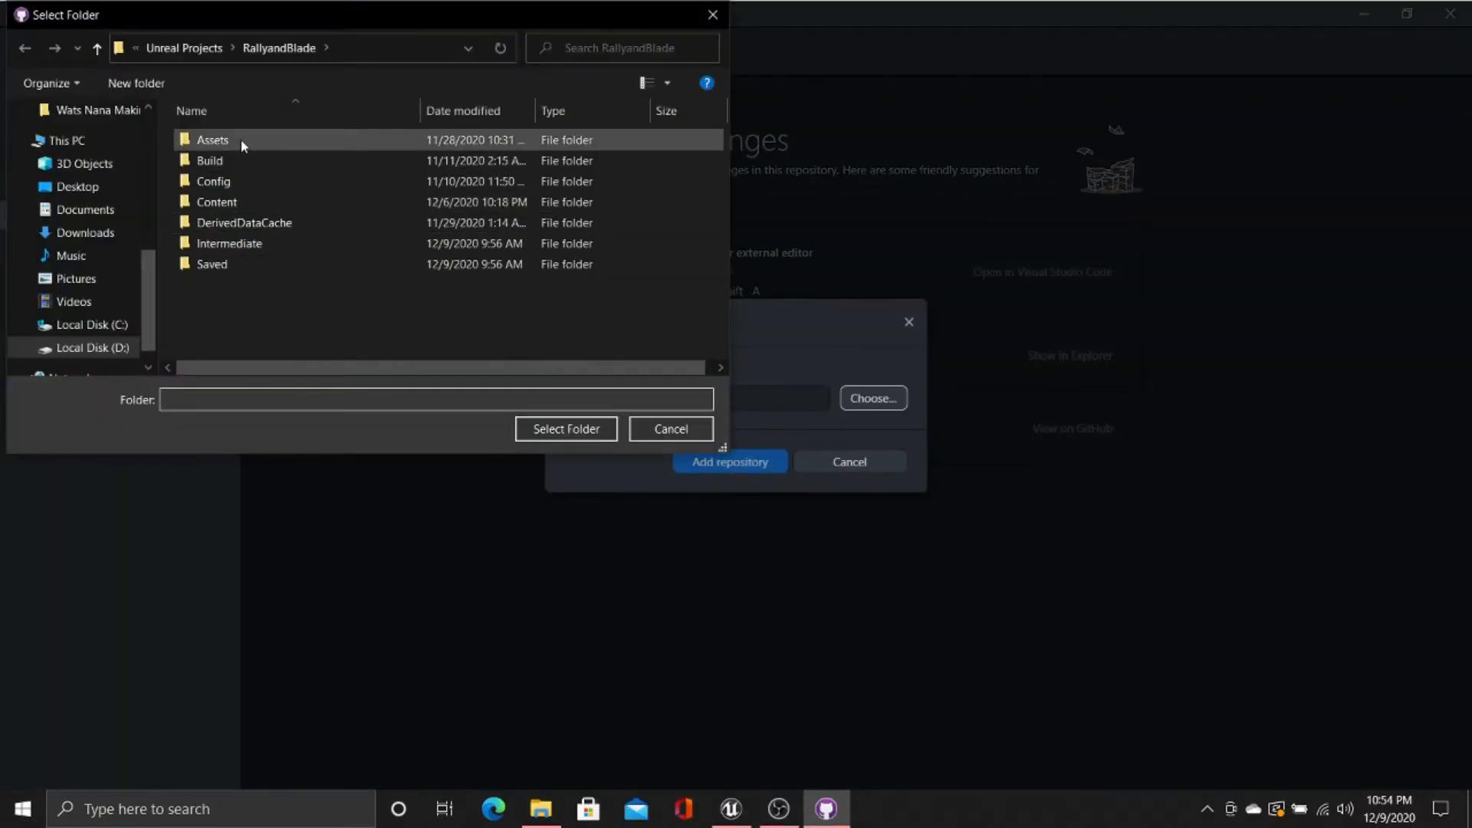
{"action": "left_click", "coordinate": [214, 55]}
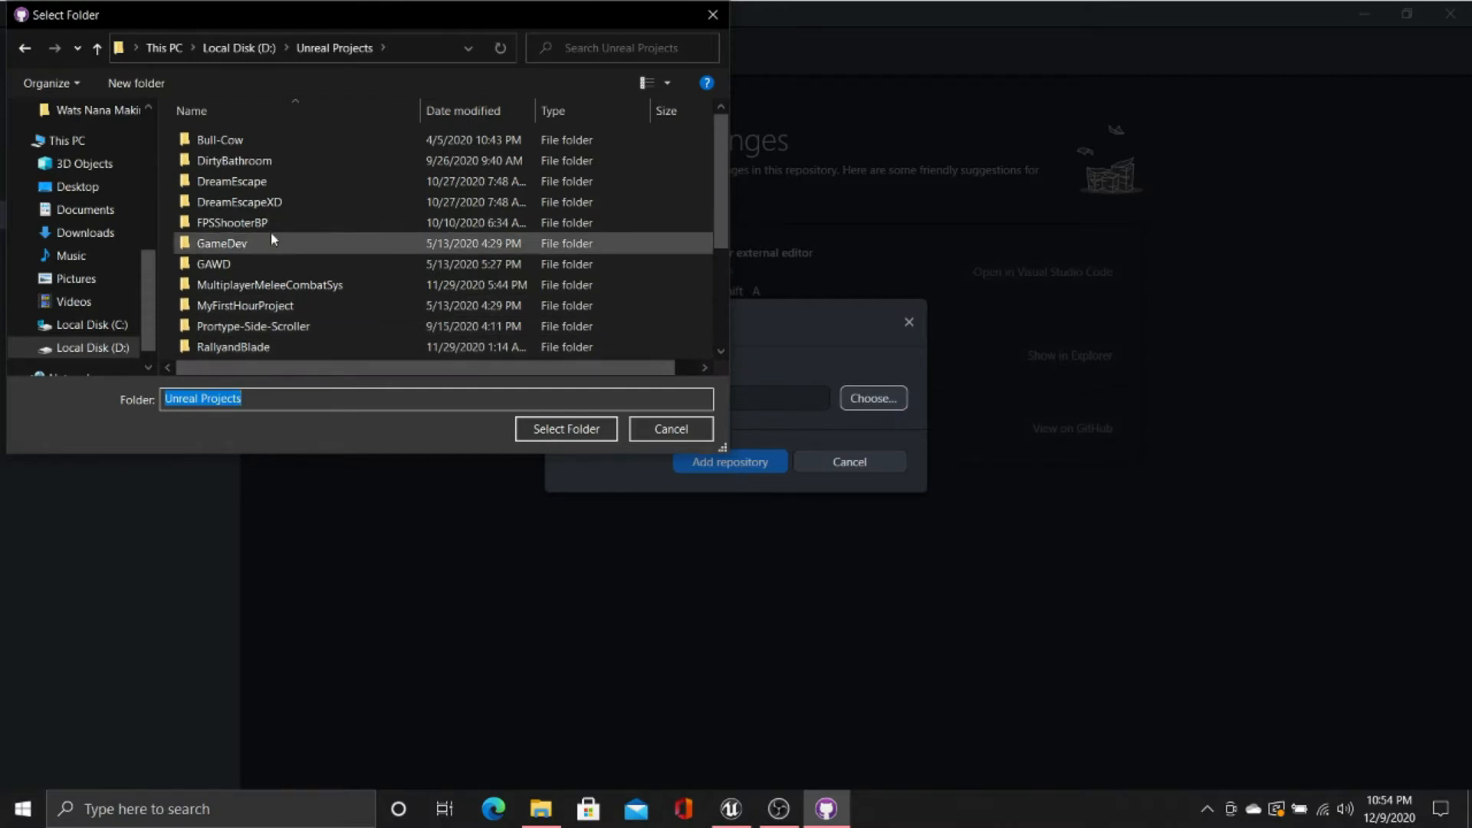
{"action": "scroll", "coordinate": [243, 277], "scroll_direction": "down", "scroll_amount": 2}
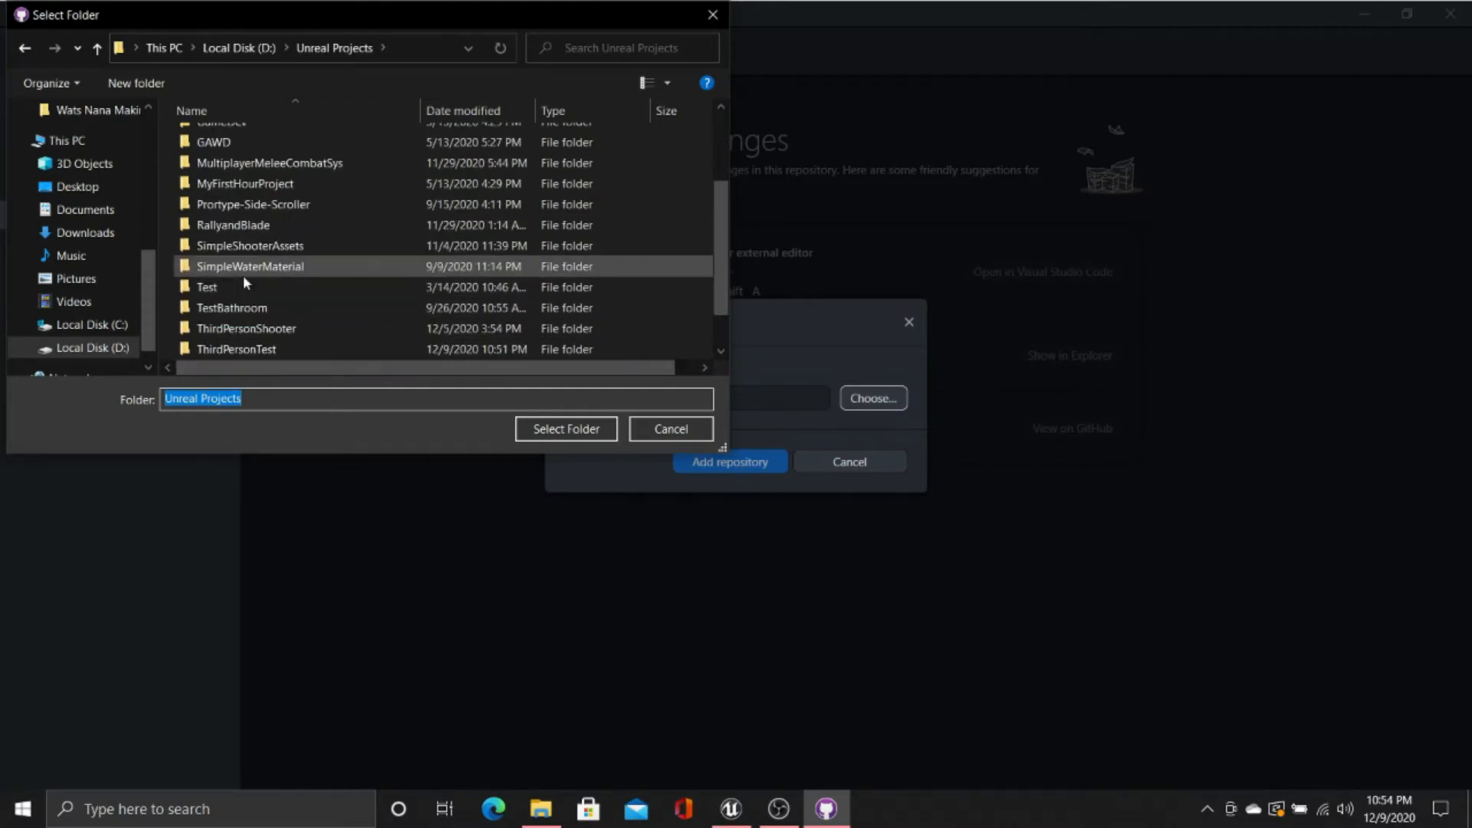
{"action": "scroll", "coordinate": [251, 300], "scroll_direction": "down", "scroll_amount": 1}
{"action": "double_click", "coordinate": [274, 310]}
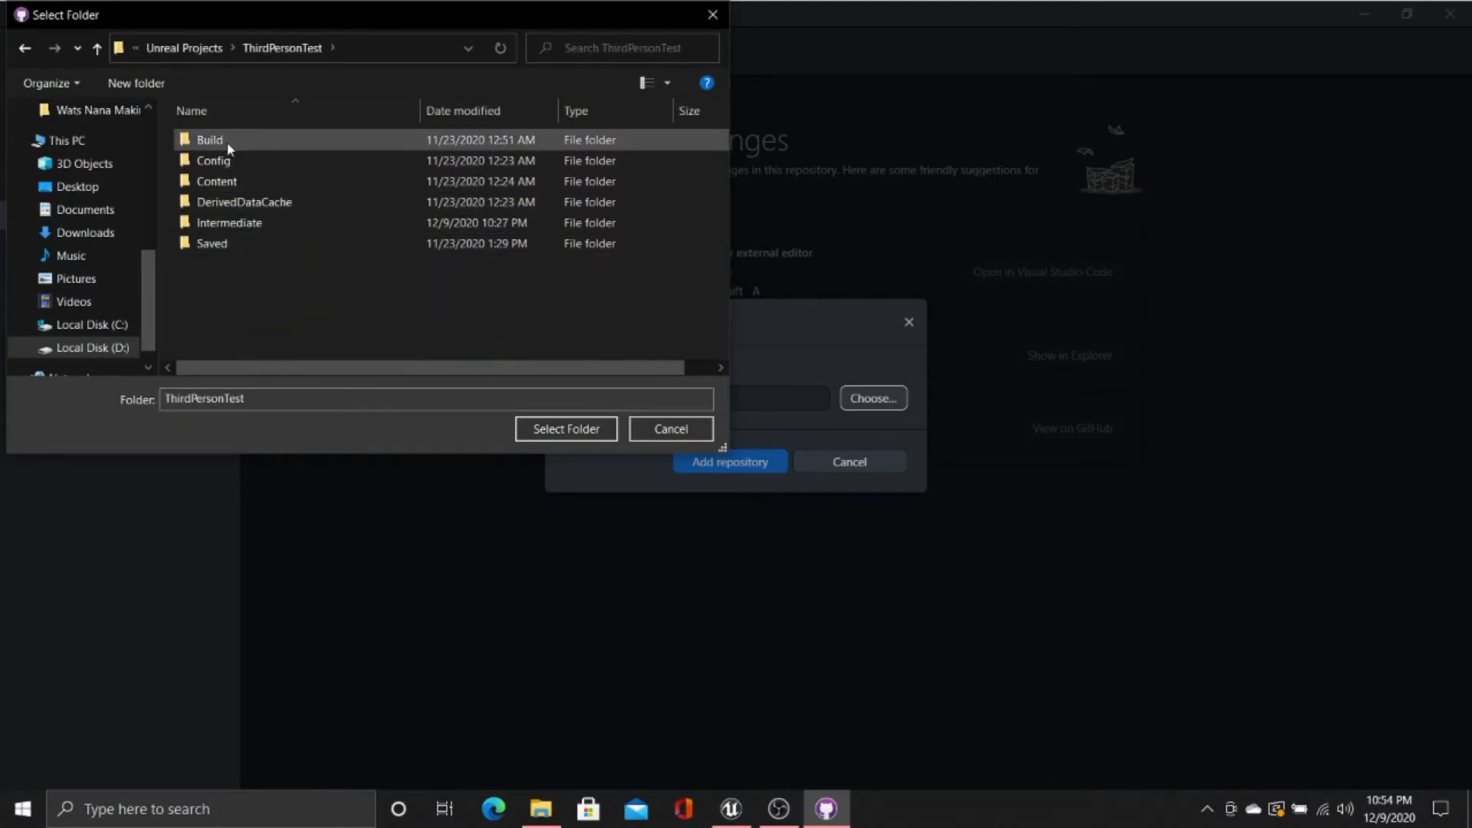
{"action": "double_click", "coordinate": [223, 140]}
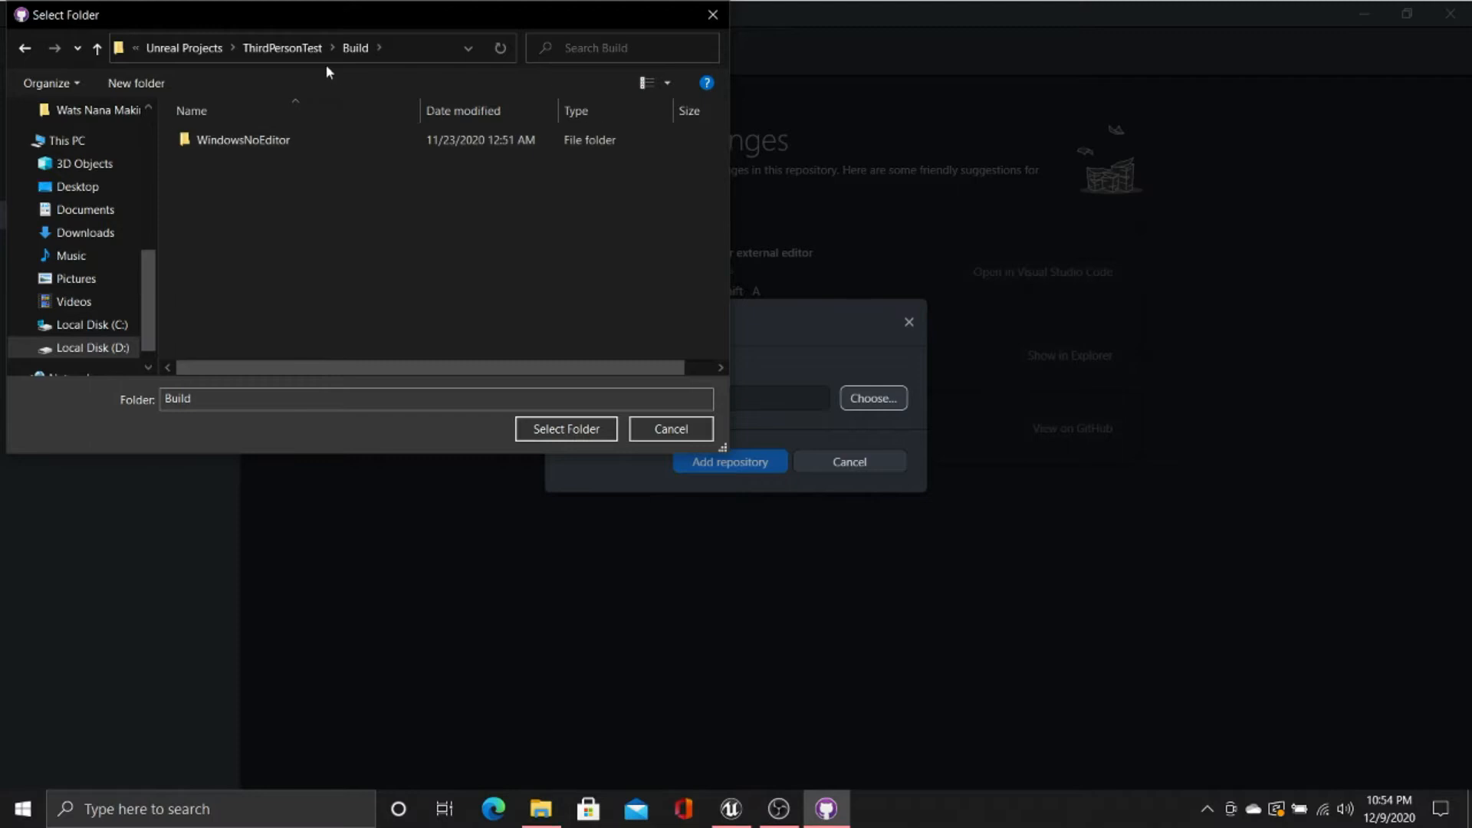
{"action": "left_click", "coordinate": [305, 48]}
{"action": "left_click", "coordinate": [185, 48]}
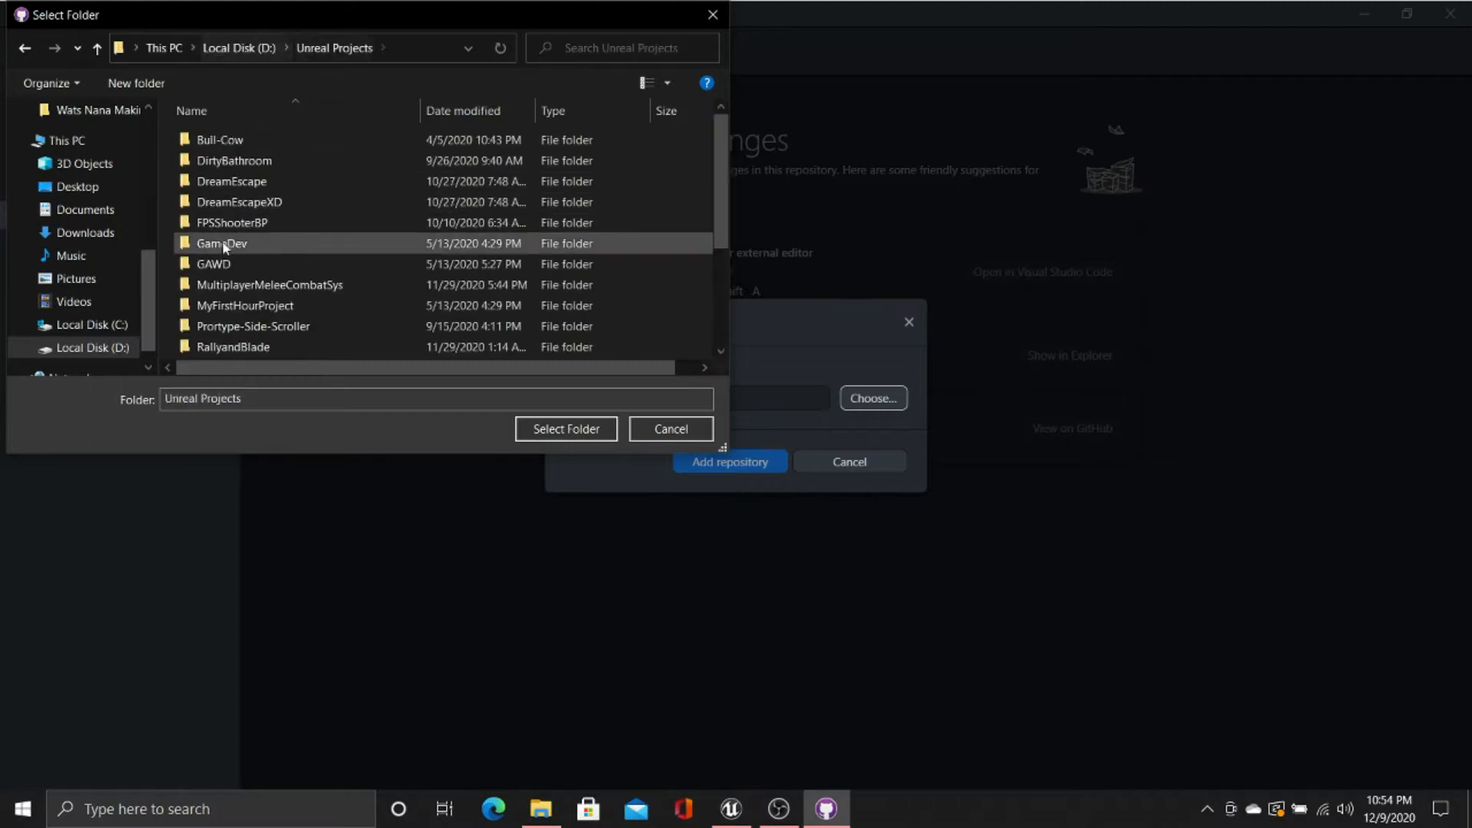
{"action": "scroll", "coordinate": [230, 307], "scroll_direction": "down", "scroll_amount": 2}
{"action": "left_click", "coordinate": [233, 328]}
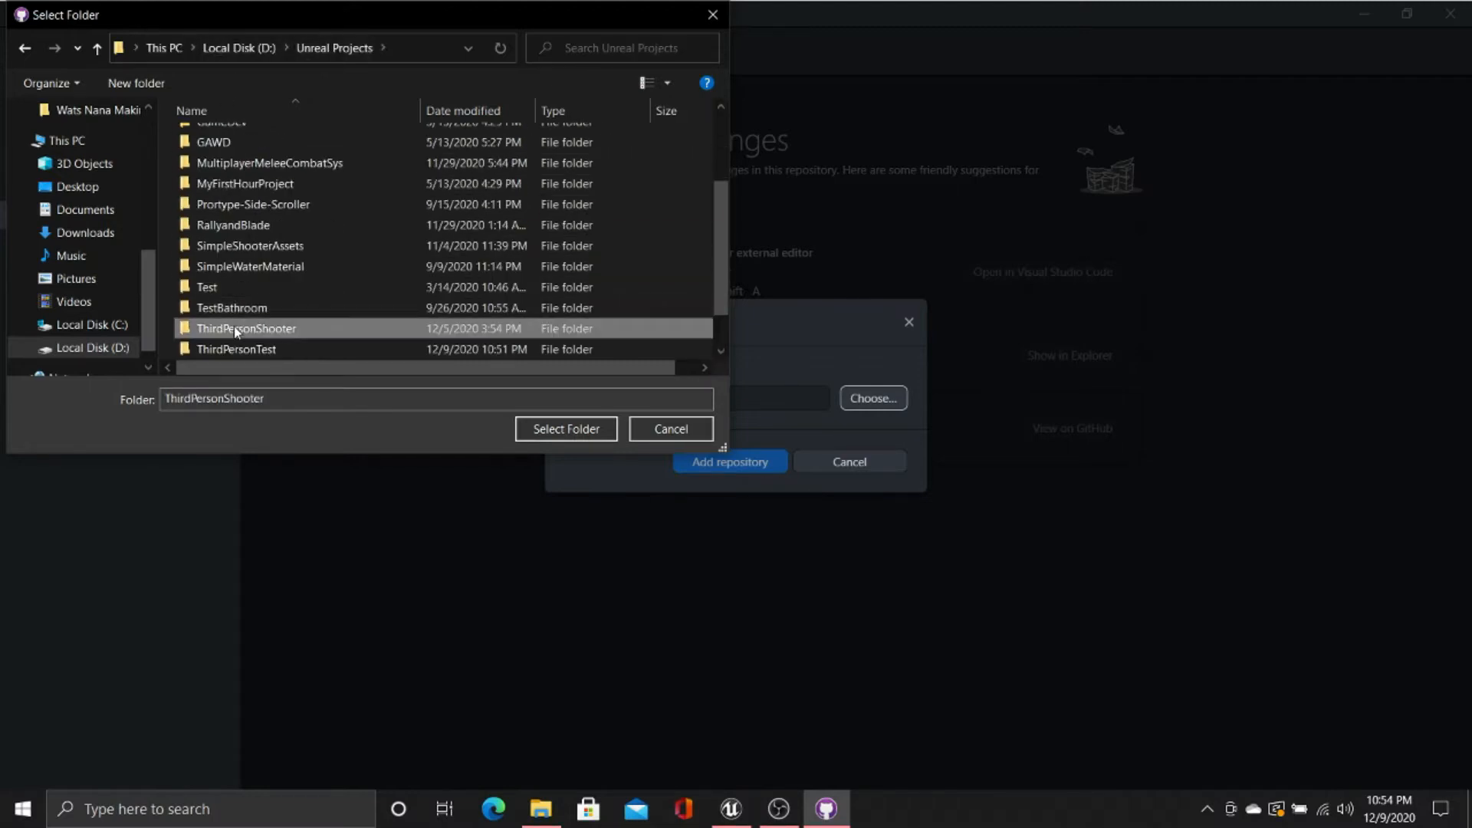
{"action": "left_click", "coordinate": [571, 430]}
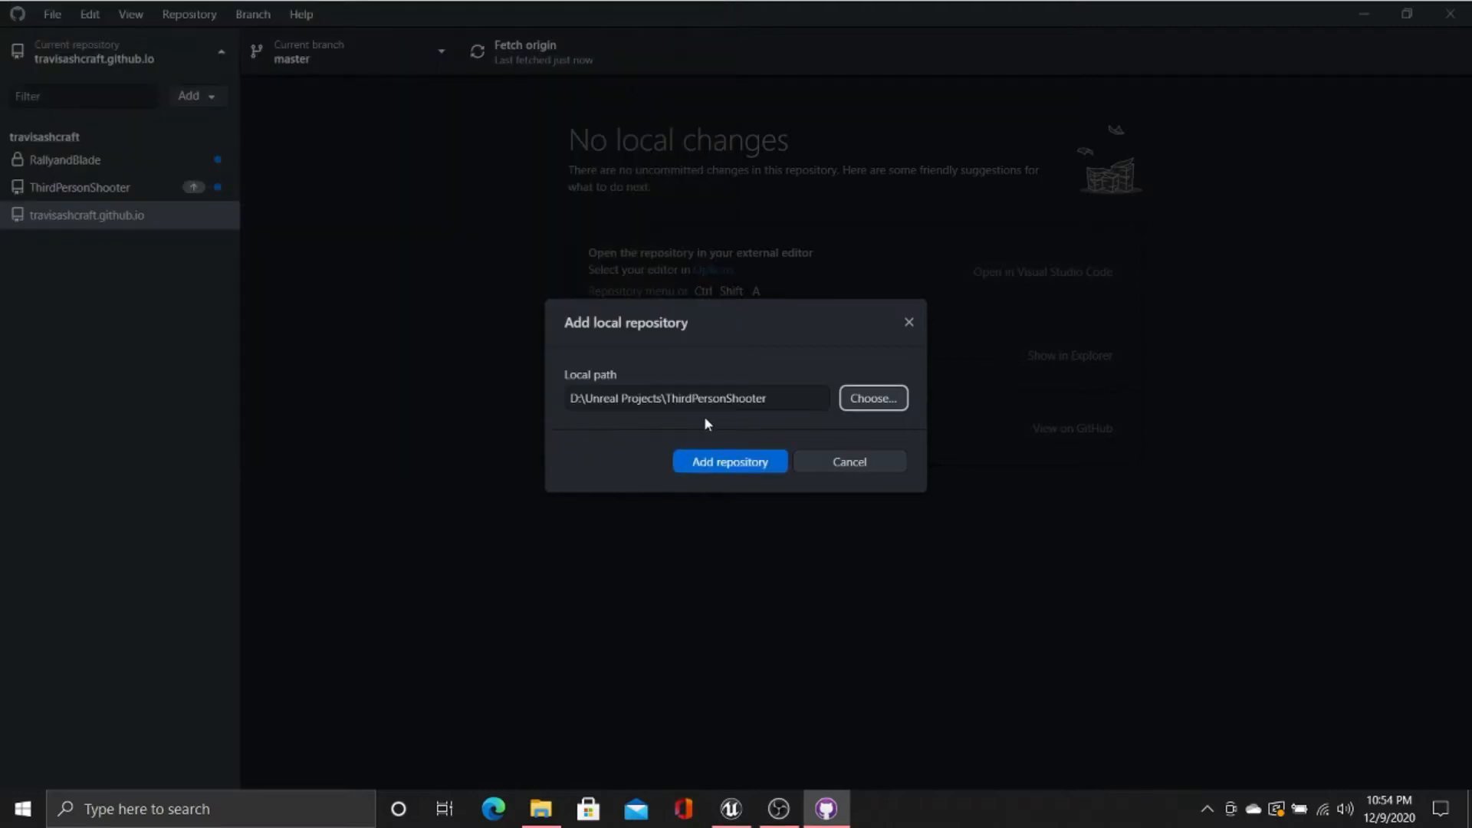
Step: Set the local path to D:\Unreal Projects\ThirdPersonTest and add it as a local repository
{"action": "left_click", "coordinate": [864, 400]}
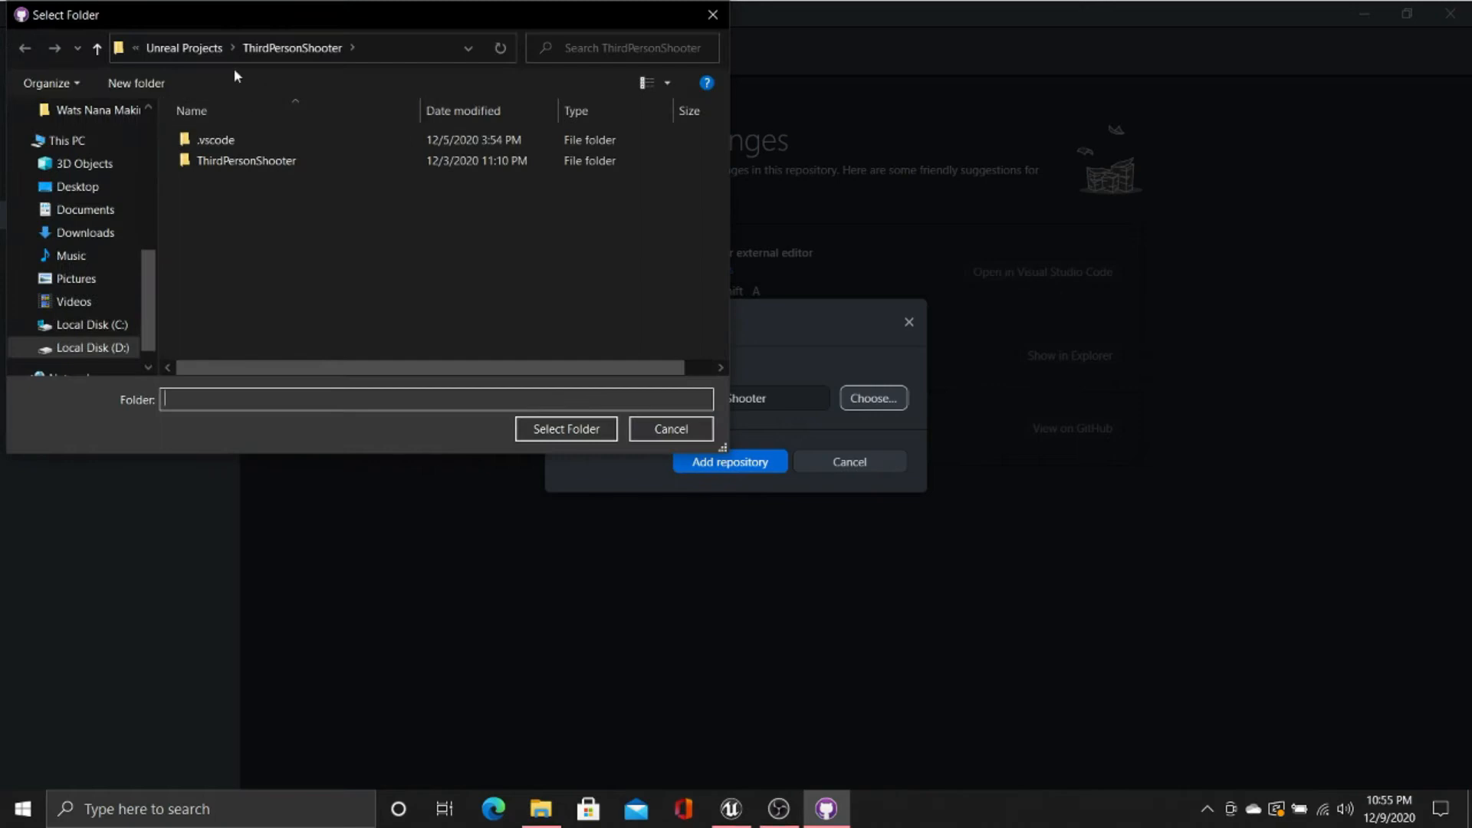
{"action": "left_click", "coordinate": [184, 48]}
{"action": "scroll", "coordinate": [298, 327], "scroll_direction": "down", "scroll_amount": 2}
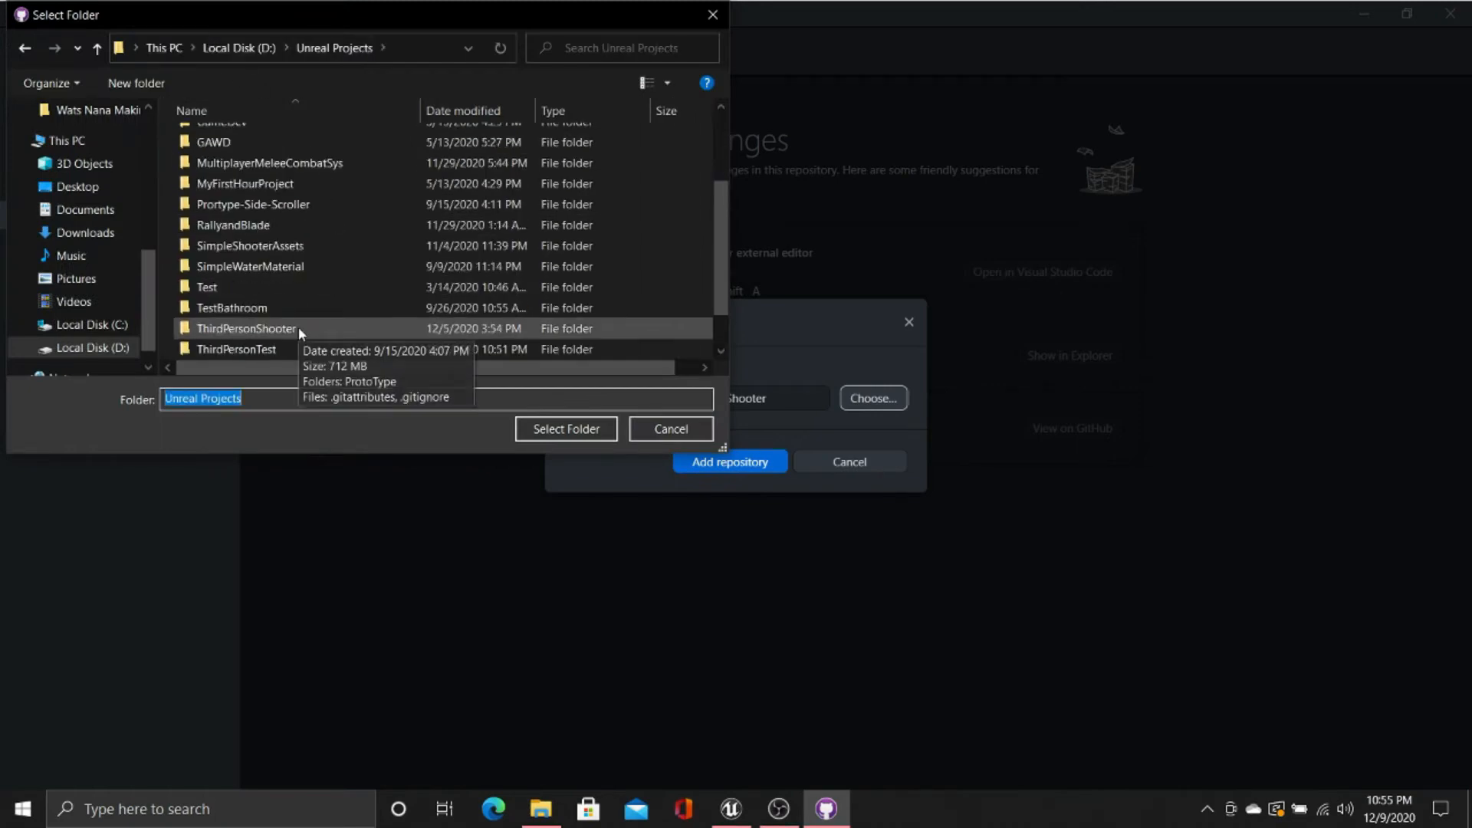
{"action": "left_click", "coordinate": [295, 349]}
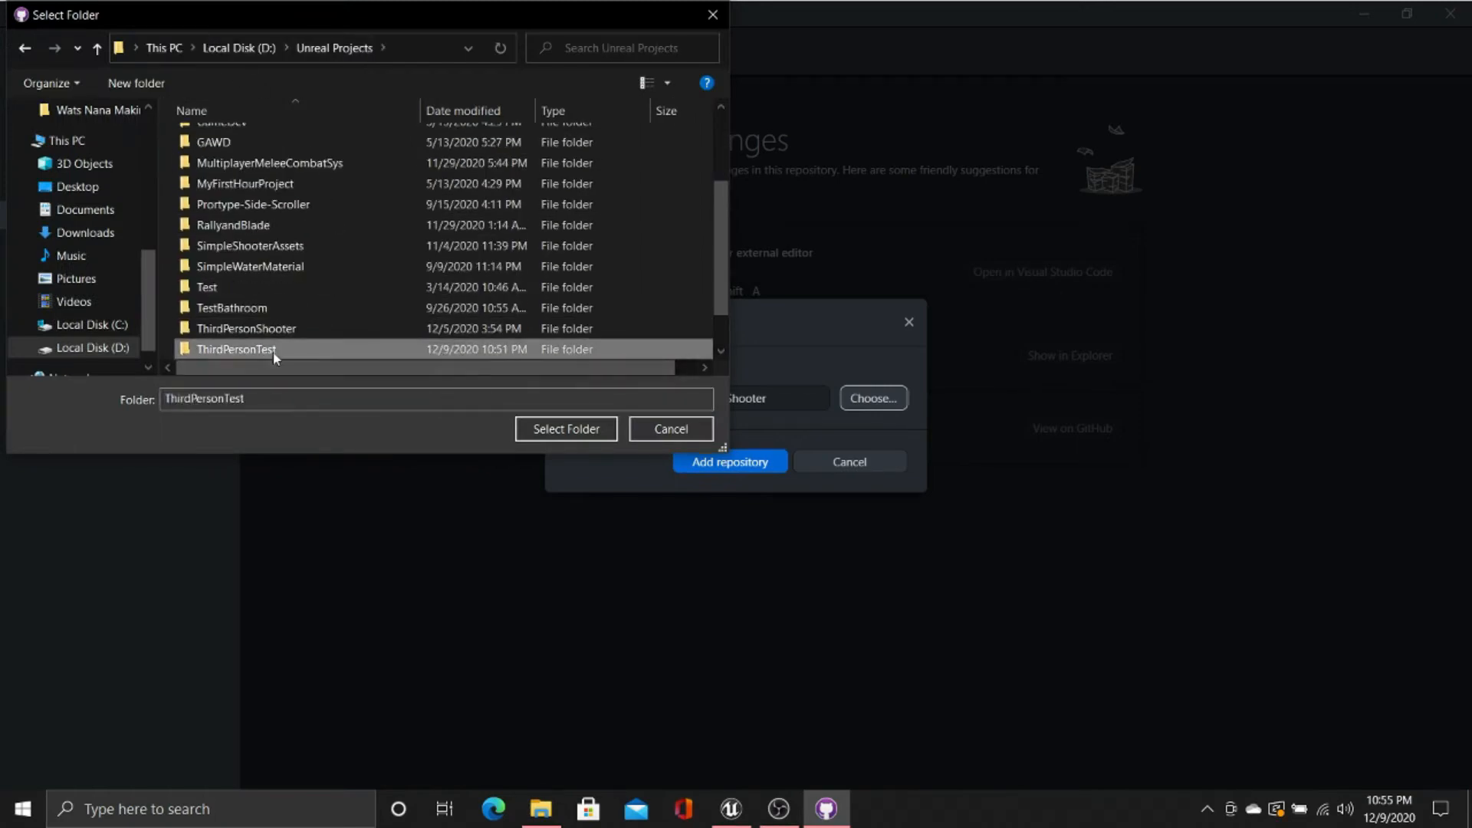
{"action": "double_click", "coordinate": [273, 351]}
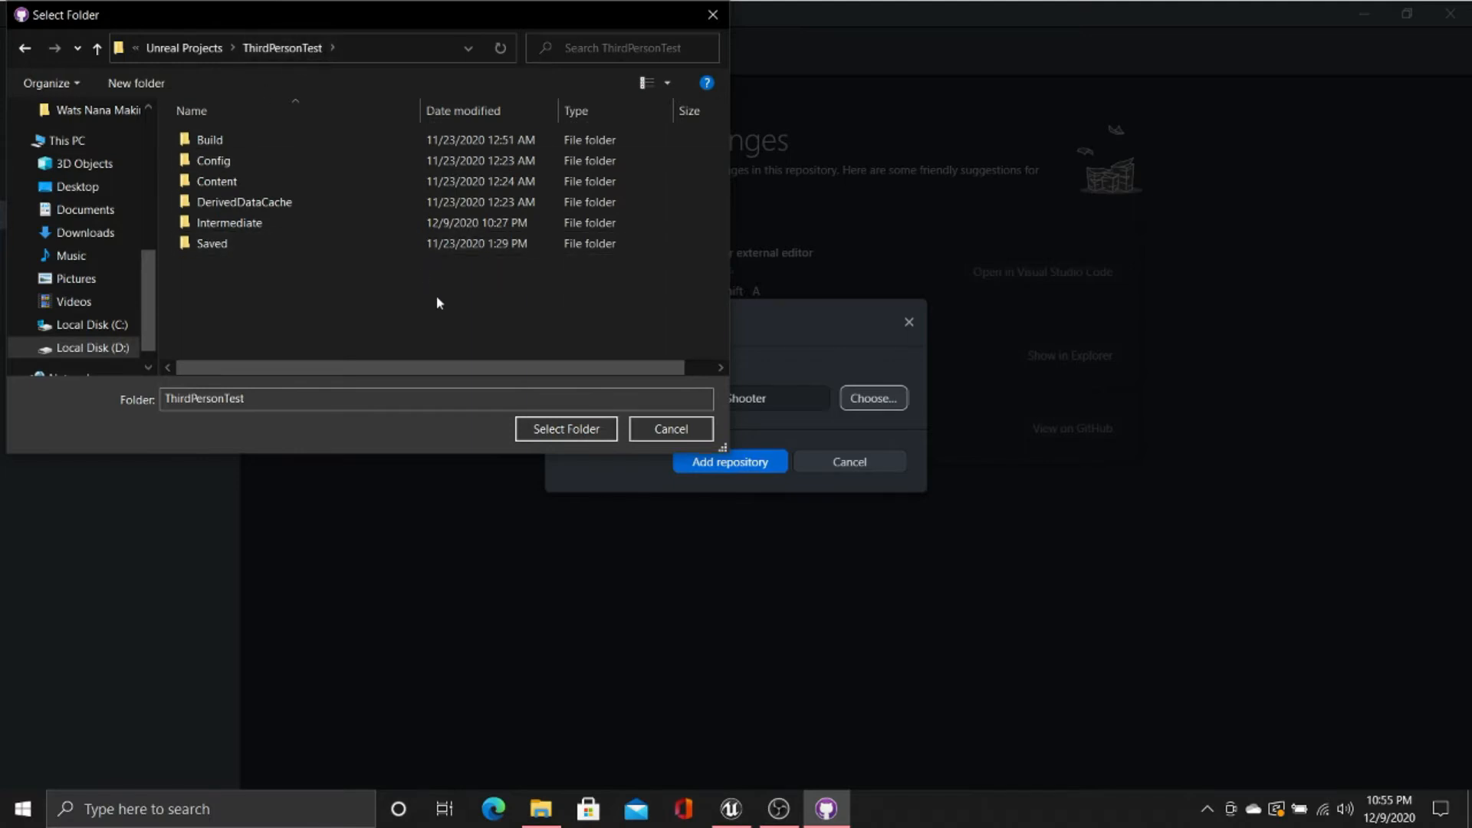
{"action": "left_click", "coordinate": [572, 430]}
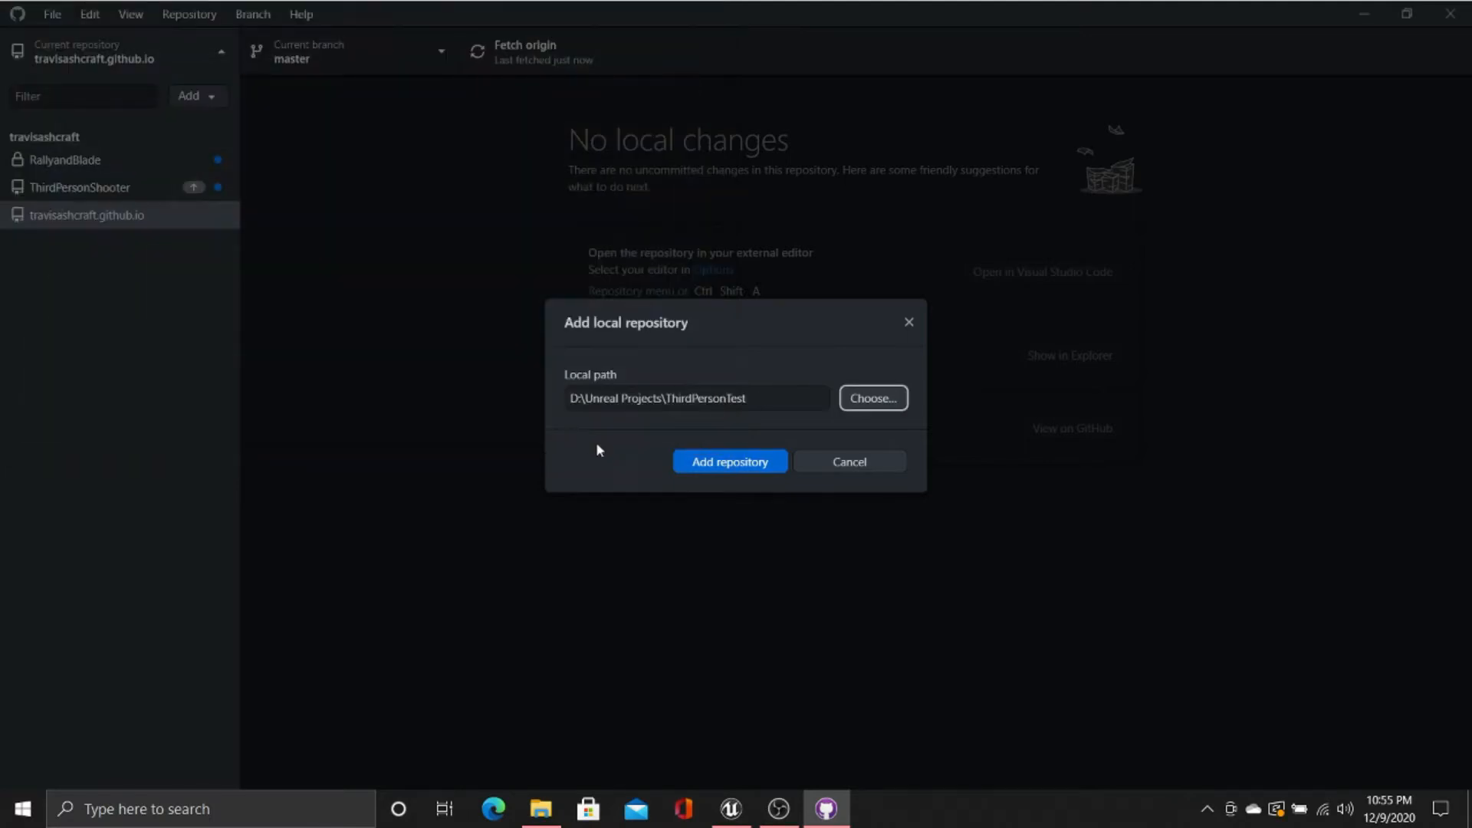
{"action": "left_click", "coordinate": [724, 463]}
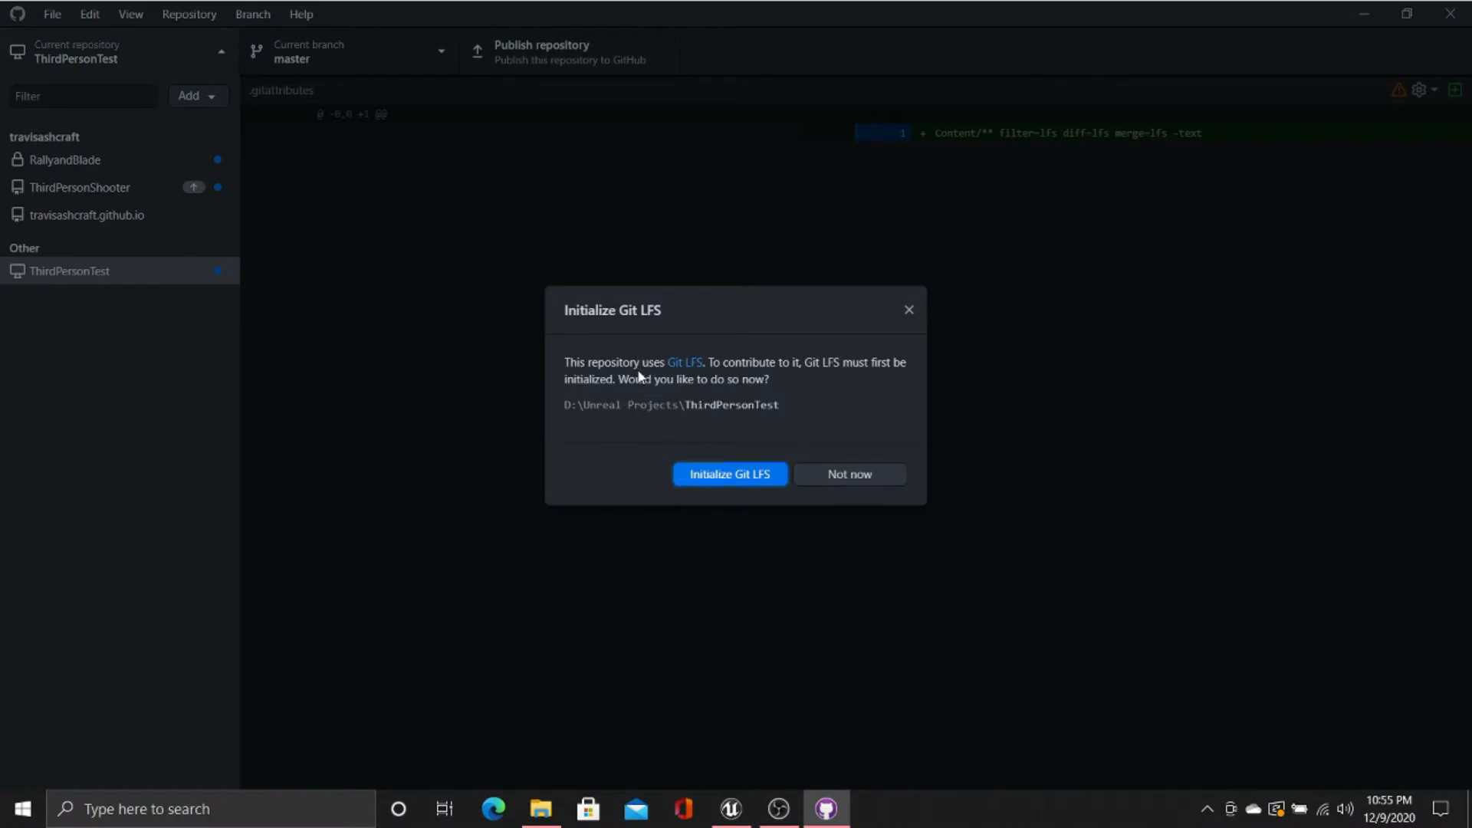
Step: Initialize Git LFS for the repository and publish it to GitHub.com as ThirdPersonTest, kept private with no organization
{"action": "left_click", "coordinate": [729, 475]}
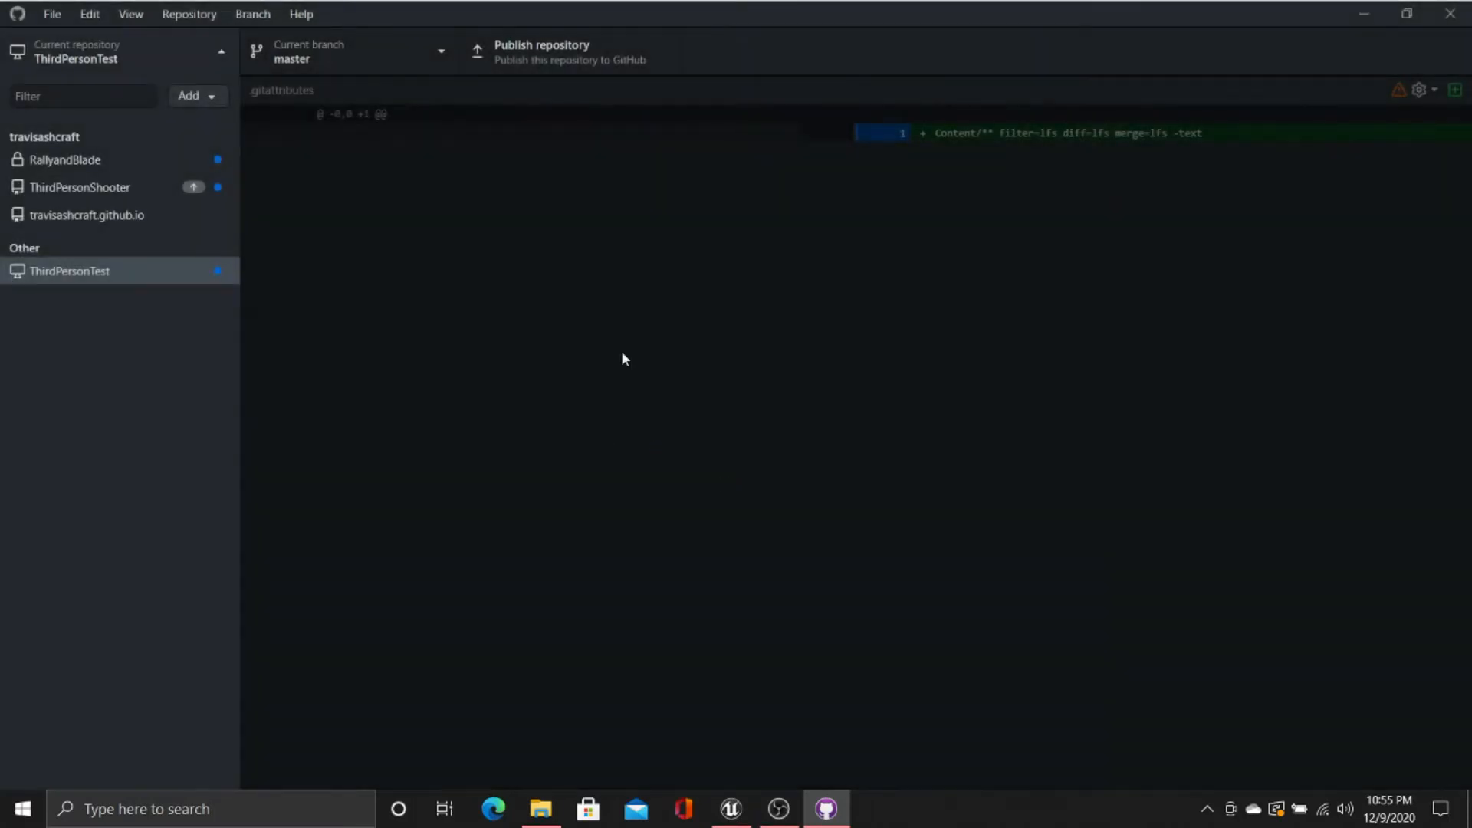
{"action": "left_click", "coordinate": [552, 53]}
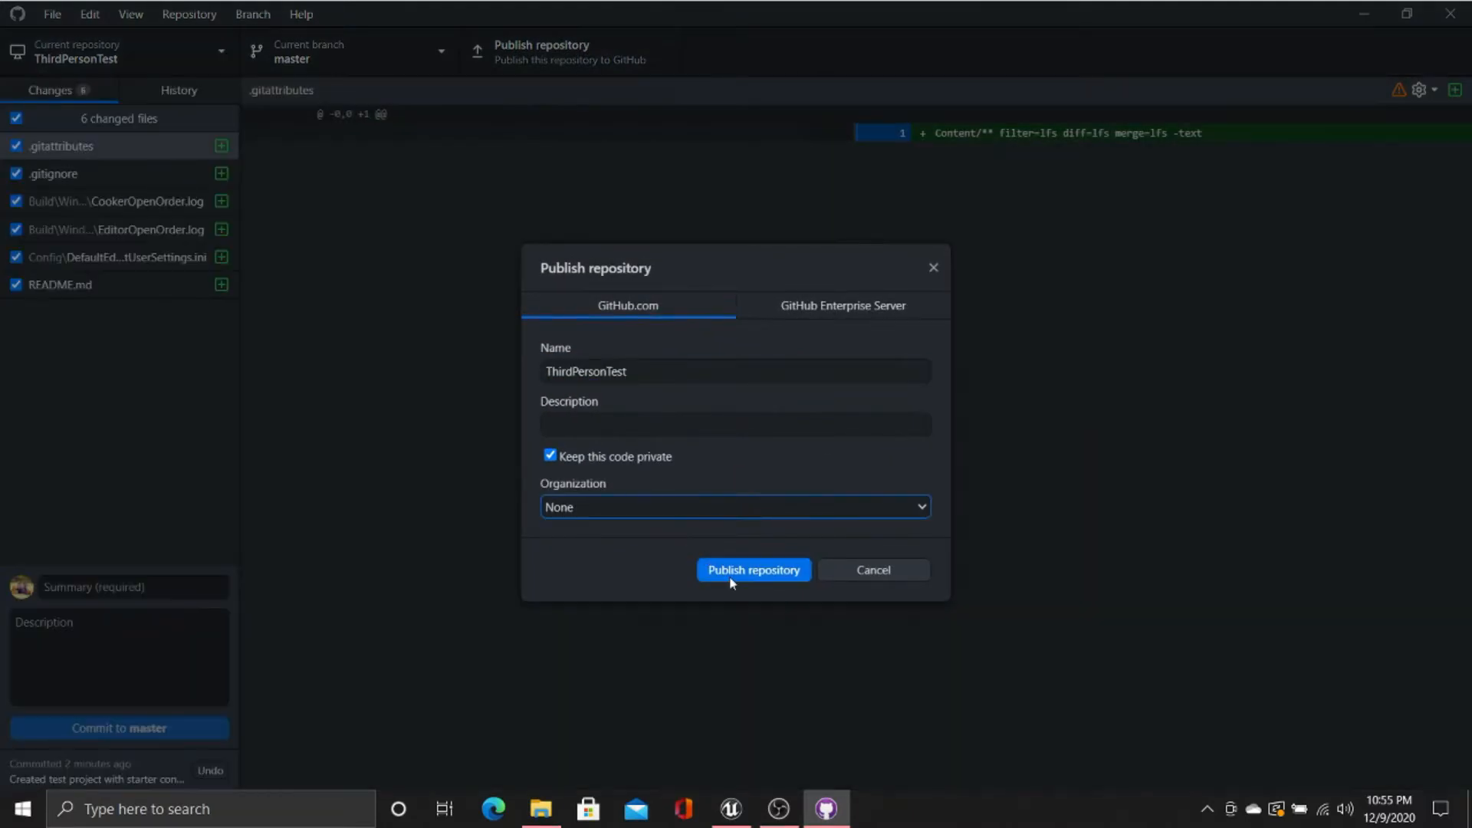
{"action": "left_click", "coordinate": [729, 576]}
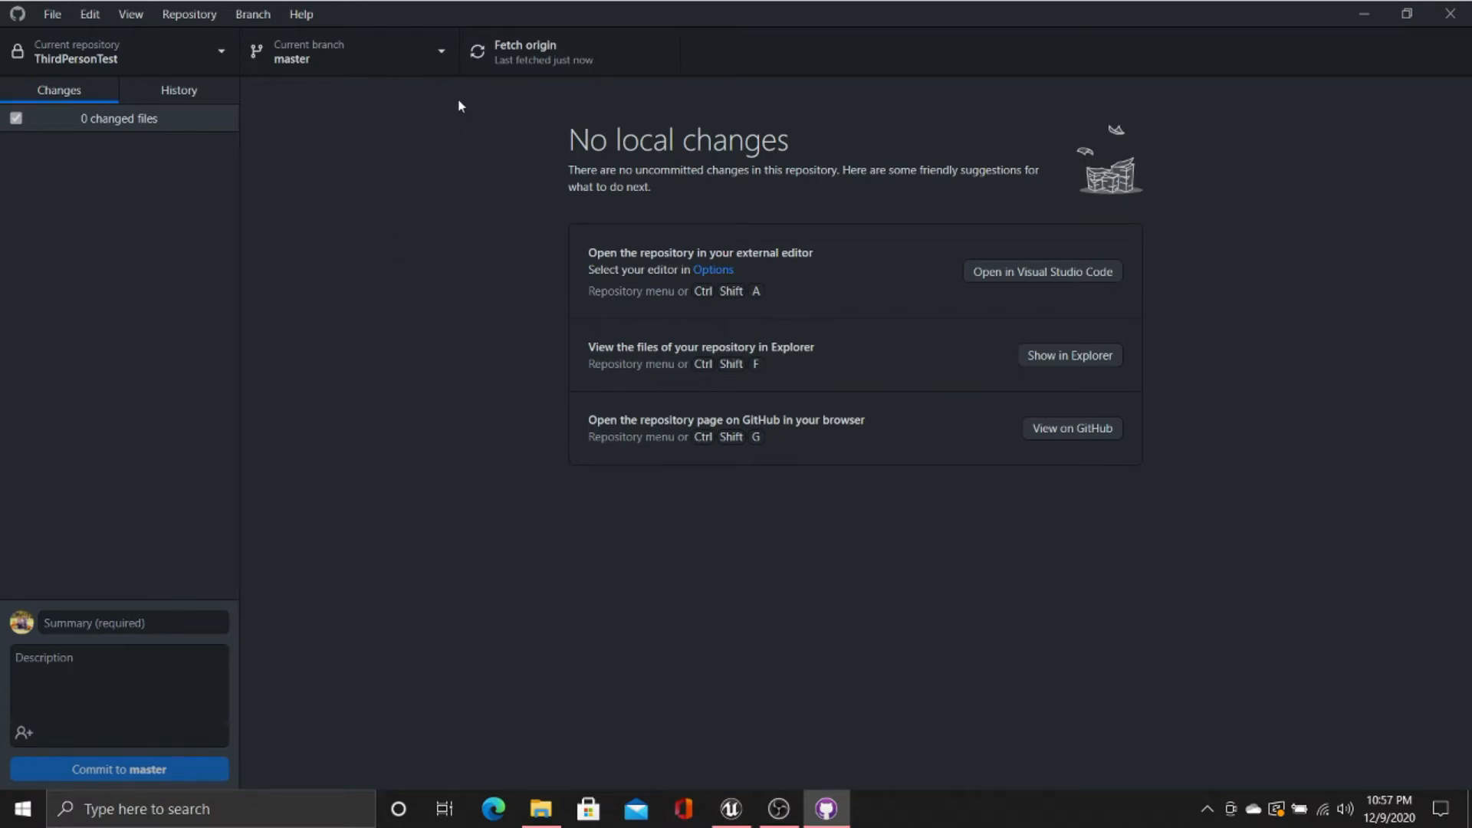
{"action": "left_click", "coordinate": [421, 42]}
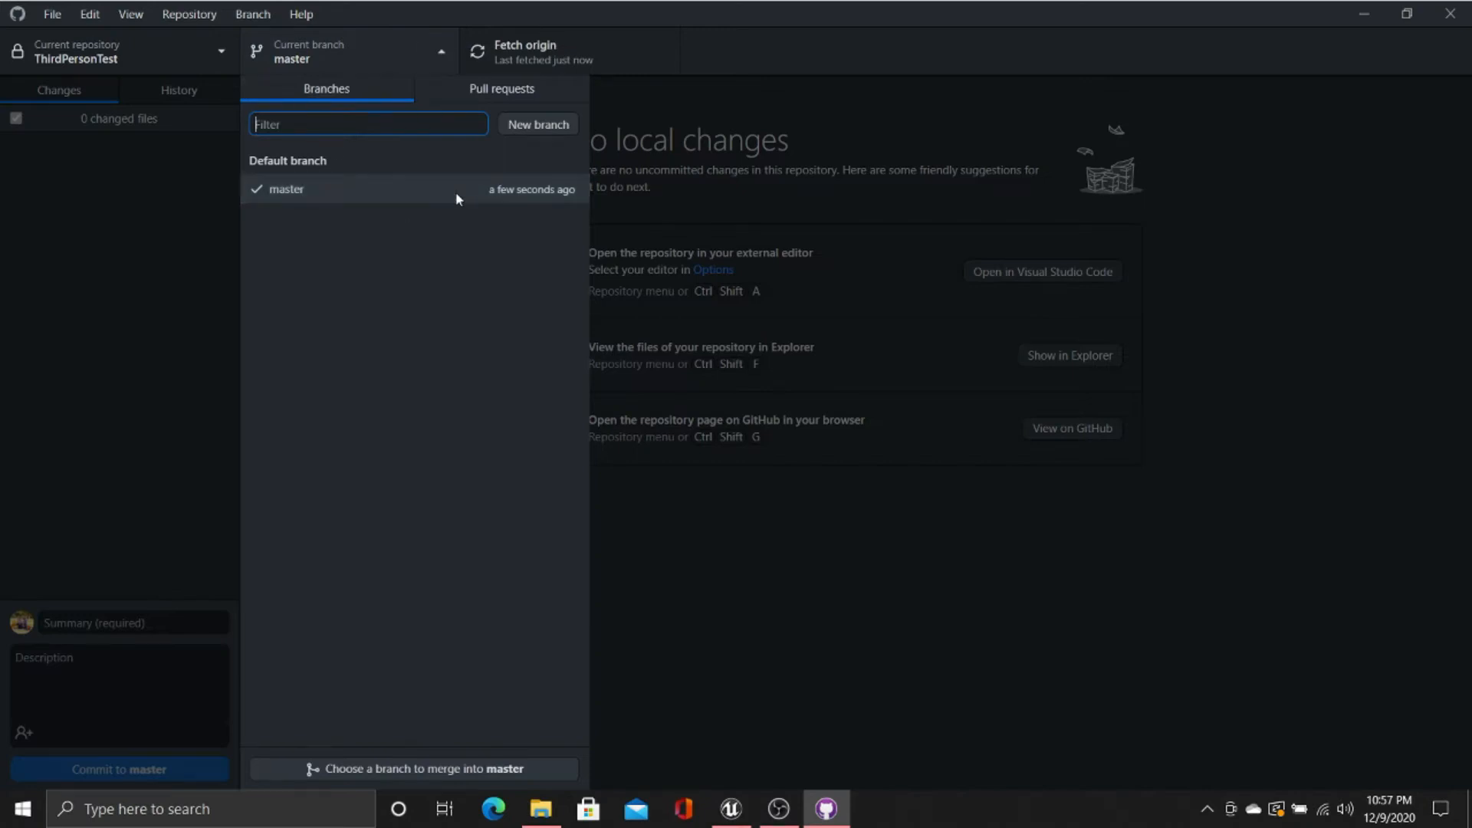
{"action": "left_click", "coordinate": [573, 126]}
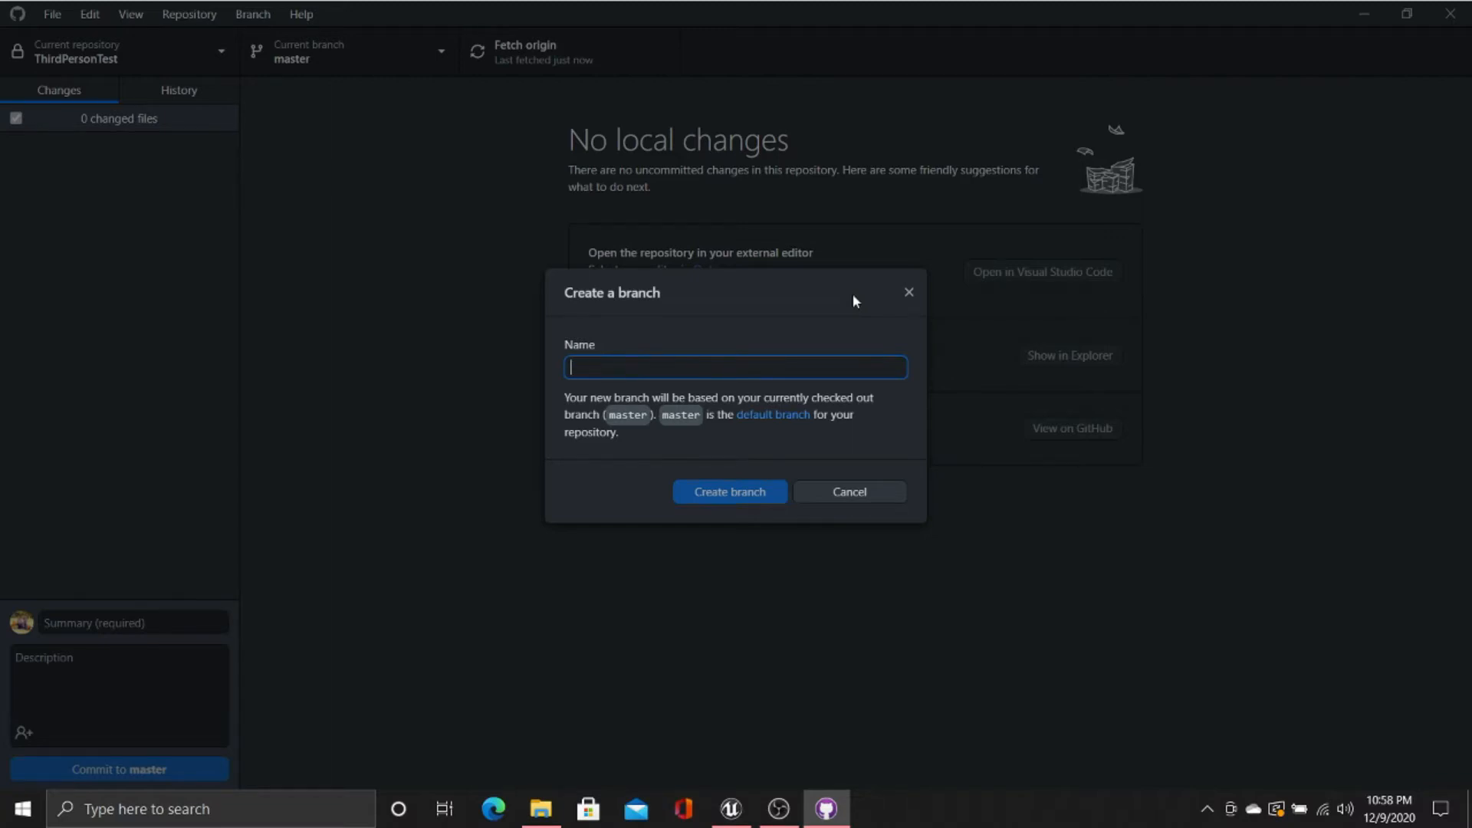
{"action": "left_click", "coordinate": [909, 292]}
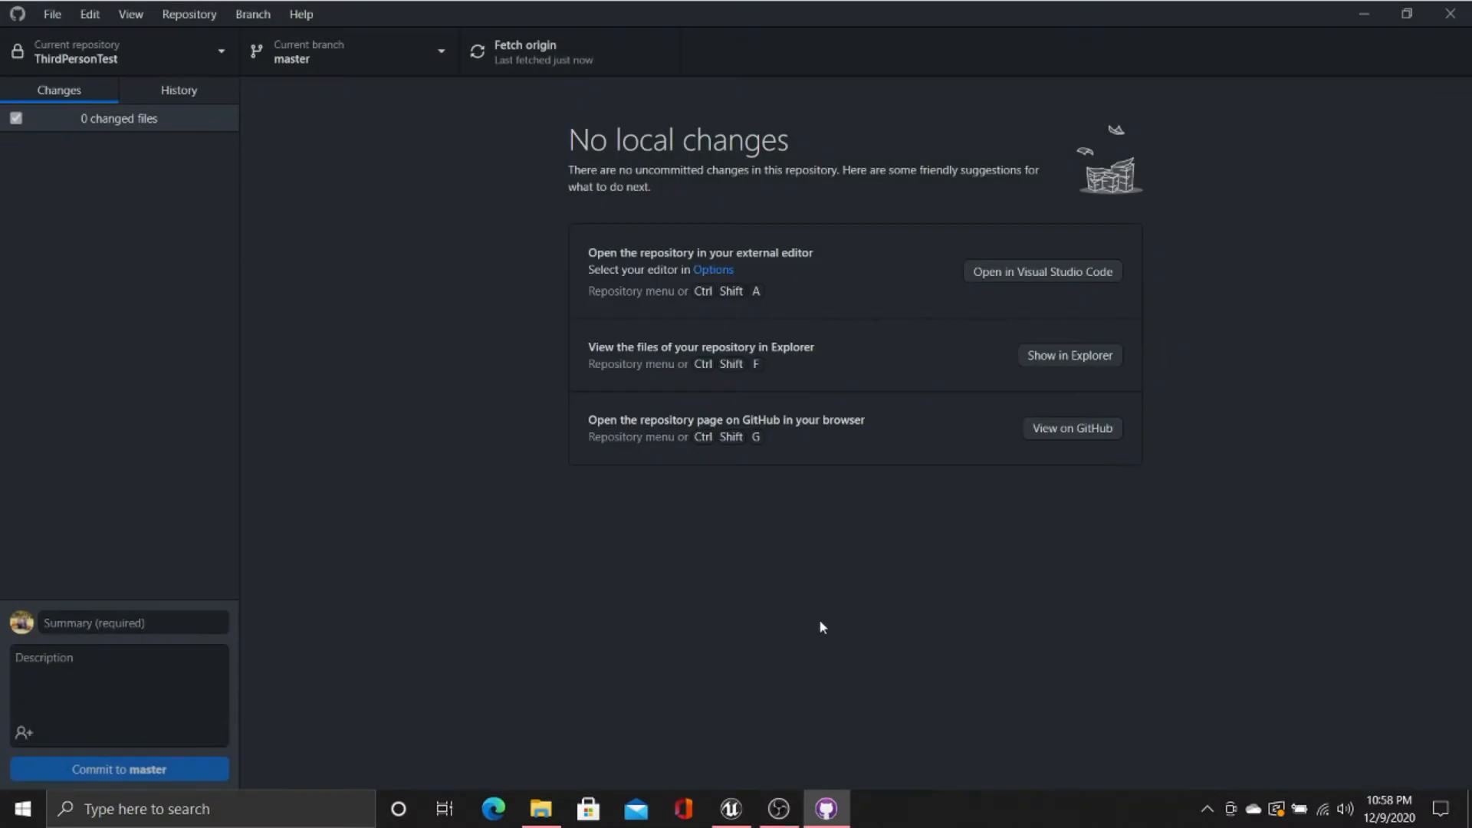
Step: Switch to the Unreal Editor and open the Level_1 map from the ThirdPersonBP Maps folder
{"action": "left_click", "coordinate": [744, 820]}
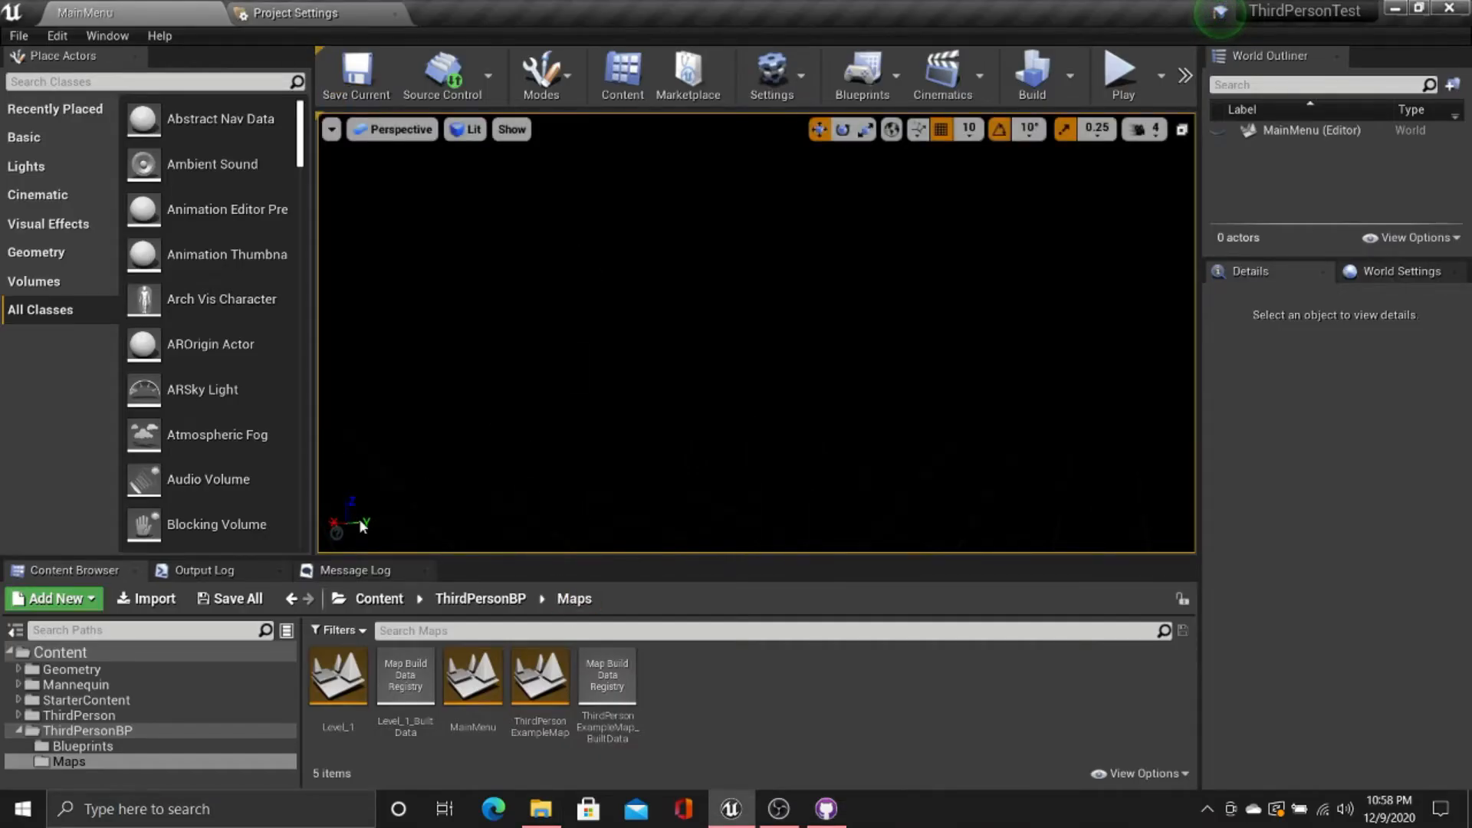
{"action": "double_click", "coordinate": [352, 698]}
{"action": "key", "text": "d"}
{"action": "right_click_drag", "start_coordinate": [732, 316], "coordinate": [368, 307]}
{"action": "key", "text": "a"}
{"action": "key", "text": "w"}
{"action": "key", "text": "s"}
{"action": "key", "text": "s"}
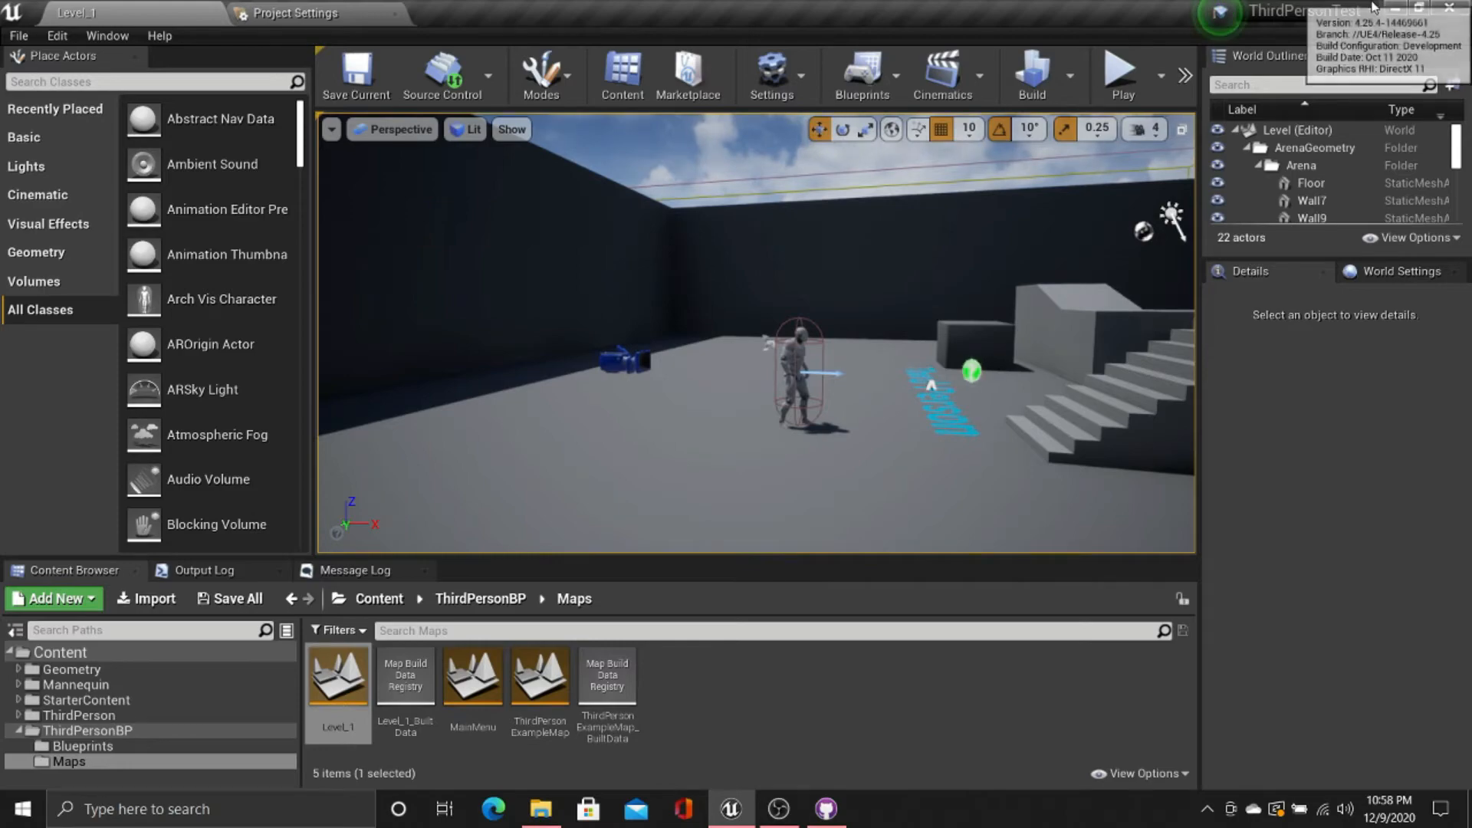
Step: Switch to the Epic Games Launcher, search the Marketplace for "Infinity" and open the Infinity Blade: Grass Lands content page
{"action": "left_click", "coordinate": [1395, 8]}
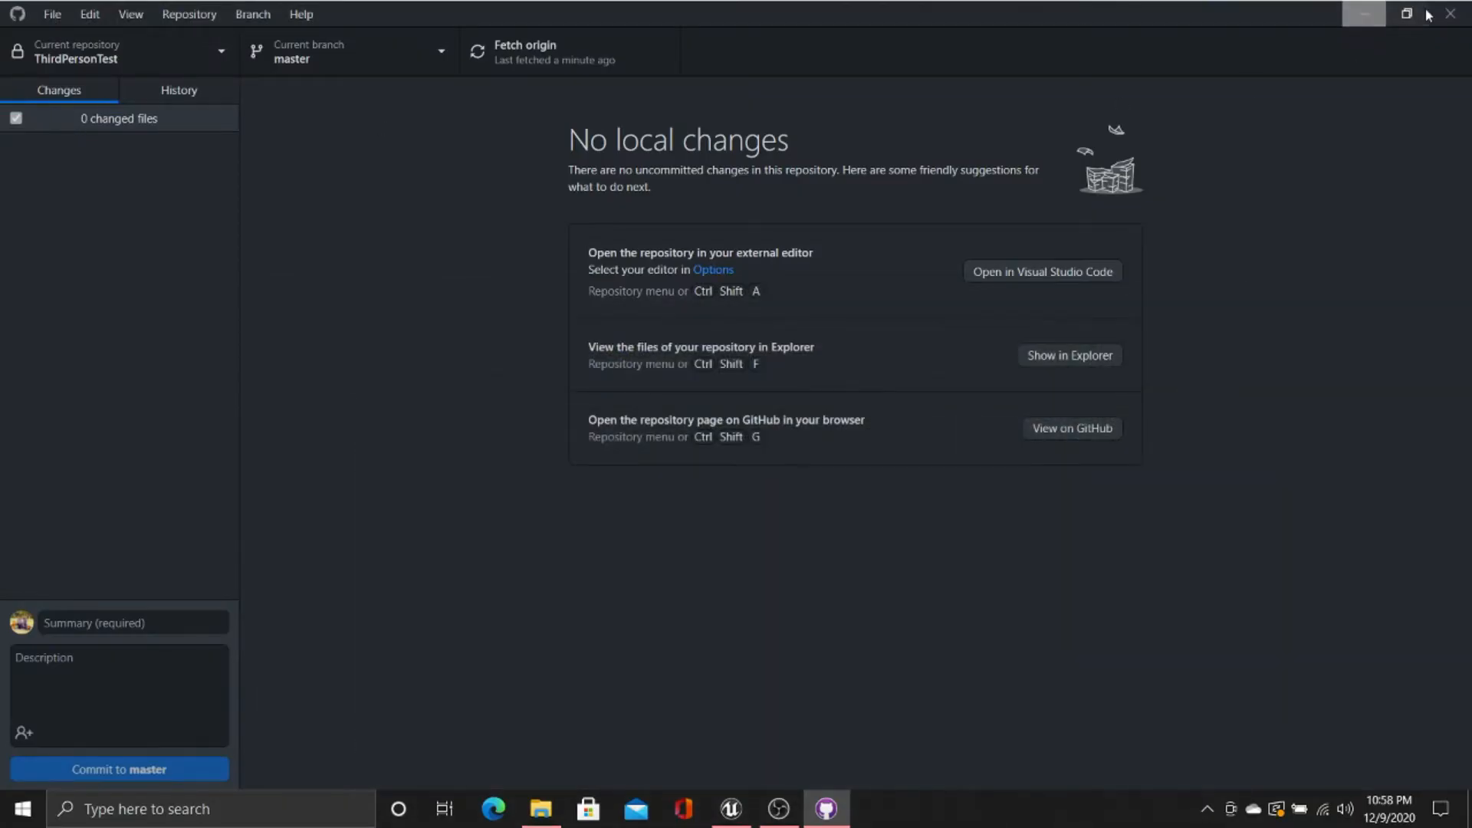
{"action": "left_click", "coordinate": [1364, 14]}
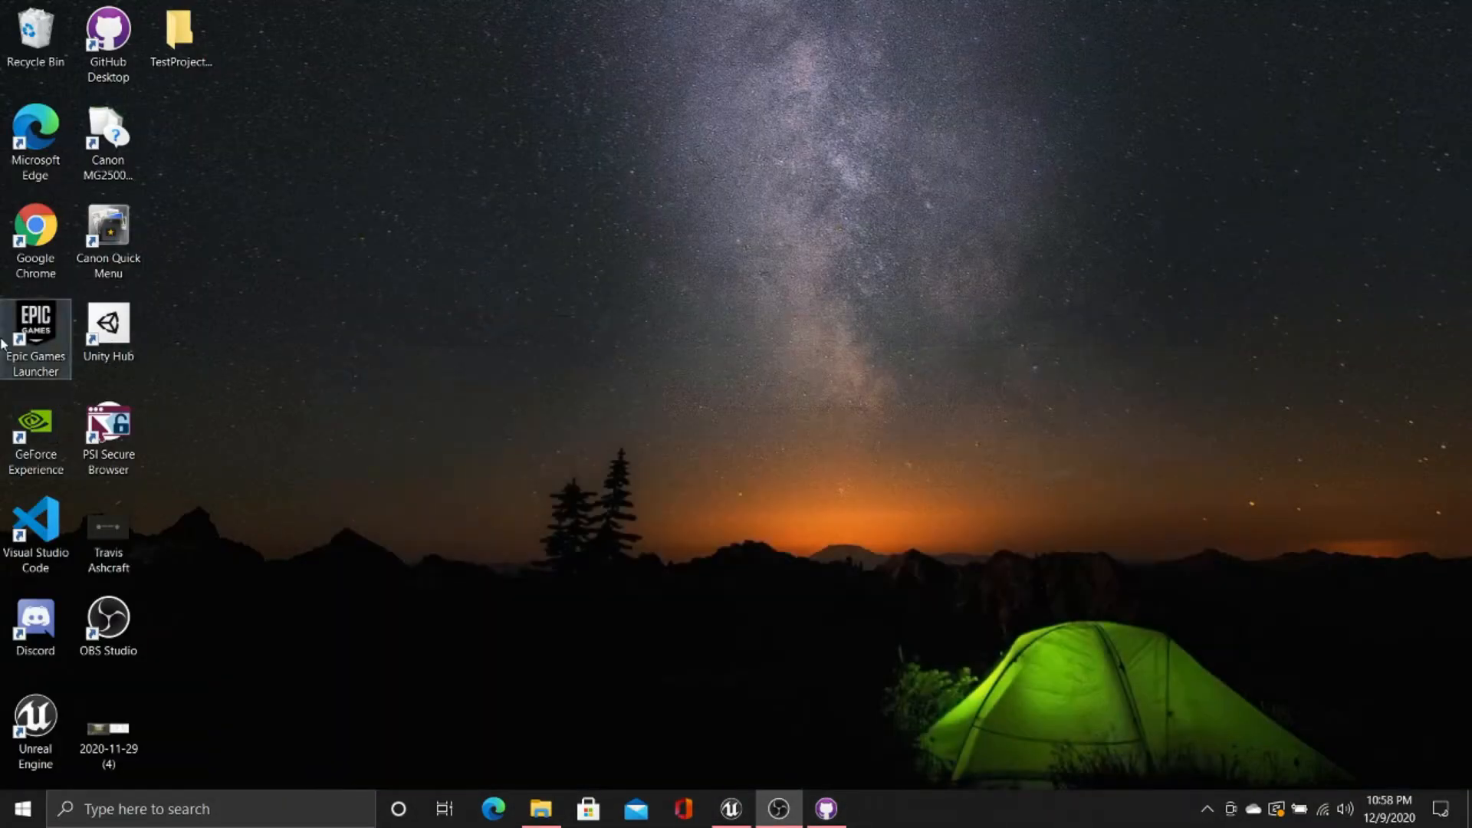
{"action": "double_click", "coordinate": [3, 344]}
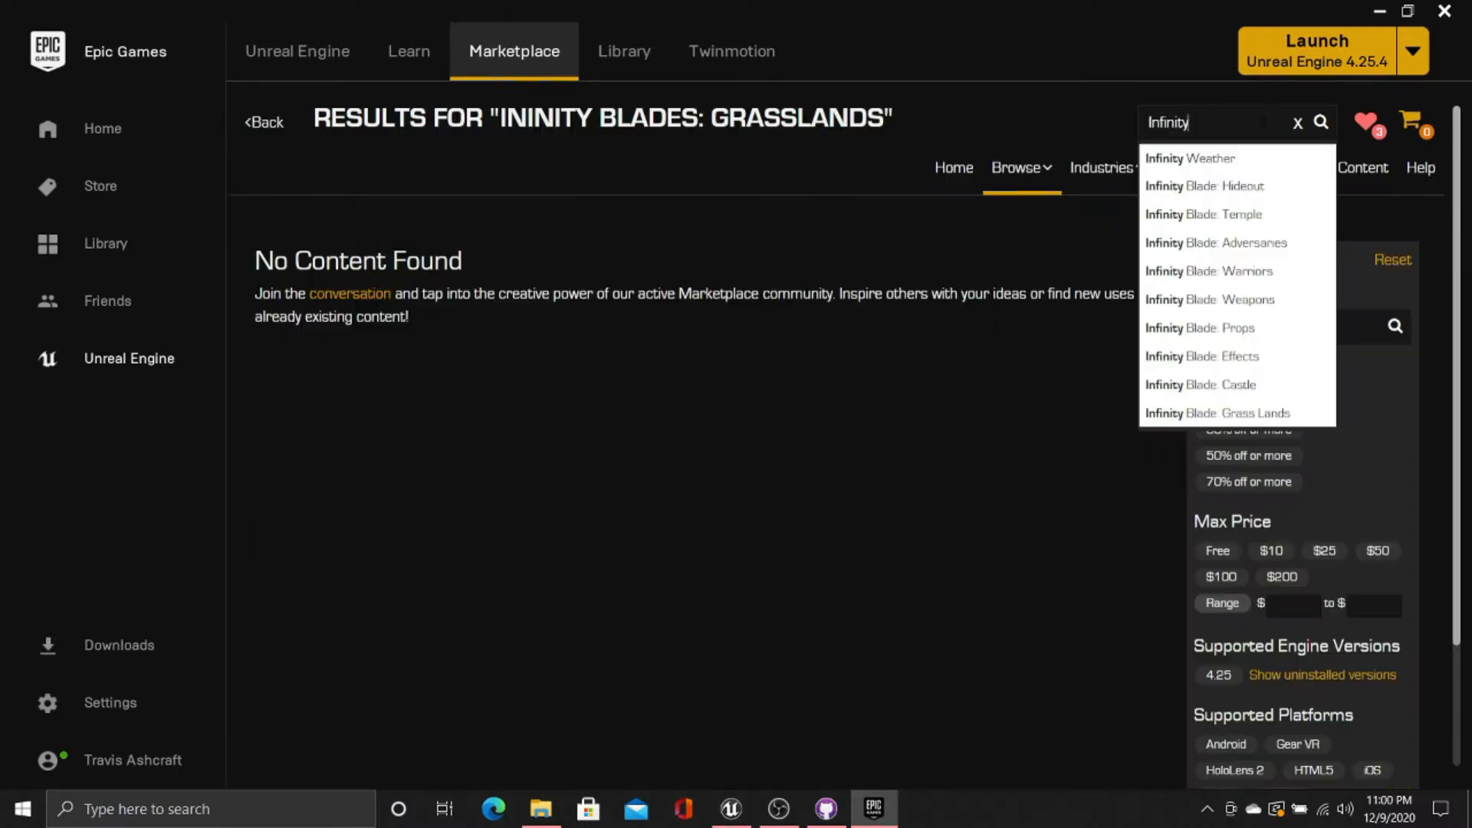
{"action": "left_click", "coordinate": [1244, 415]}
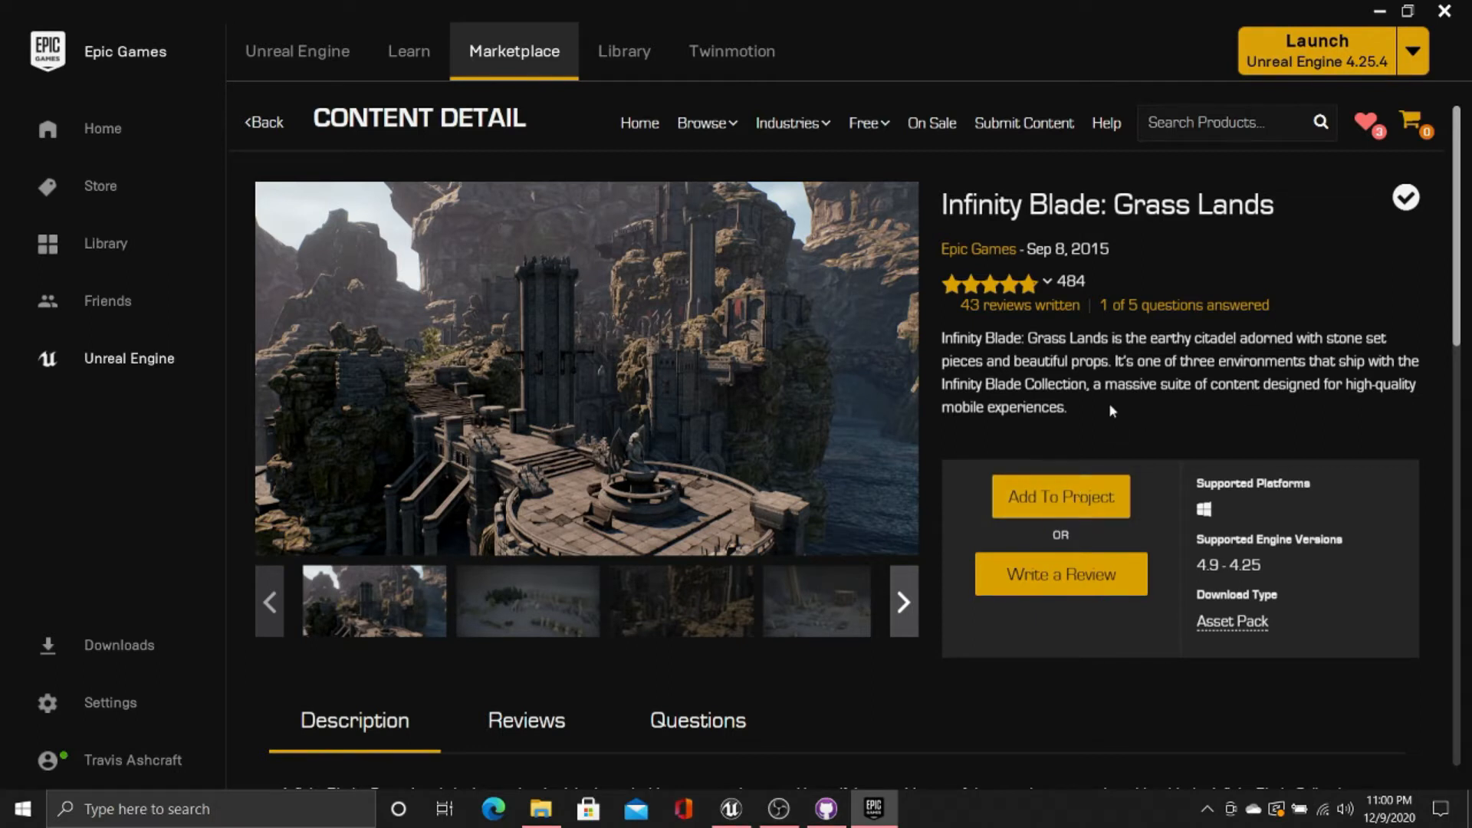
Step: Add the Infinity Blade: Grass Lands and Paragon Greystone asset packs to the ThirdPersonTest project
{"action": "left_click", "coordinate": [1009, 507]}
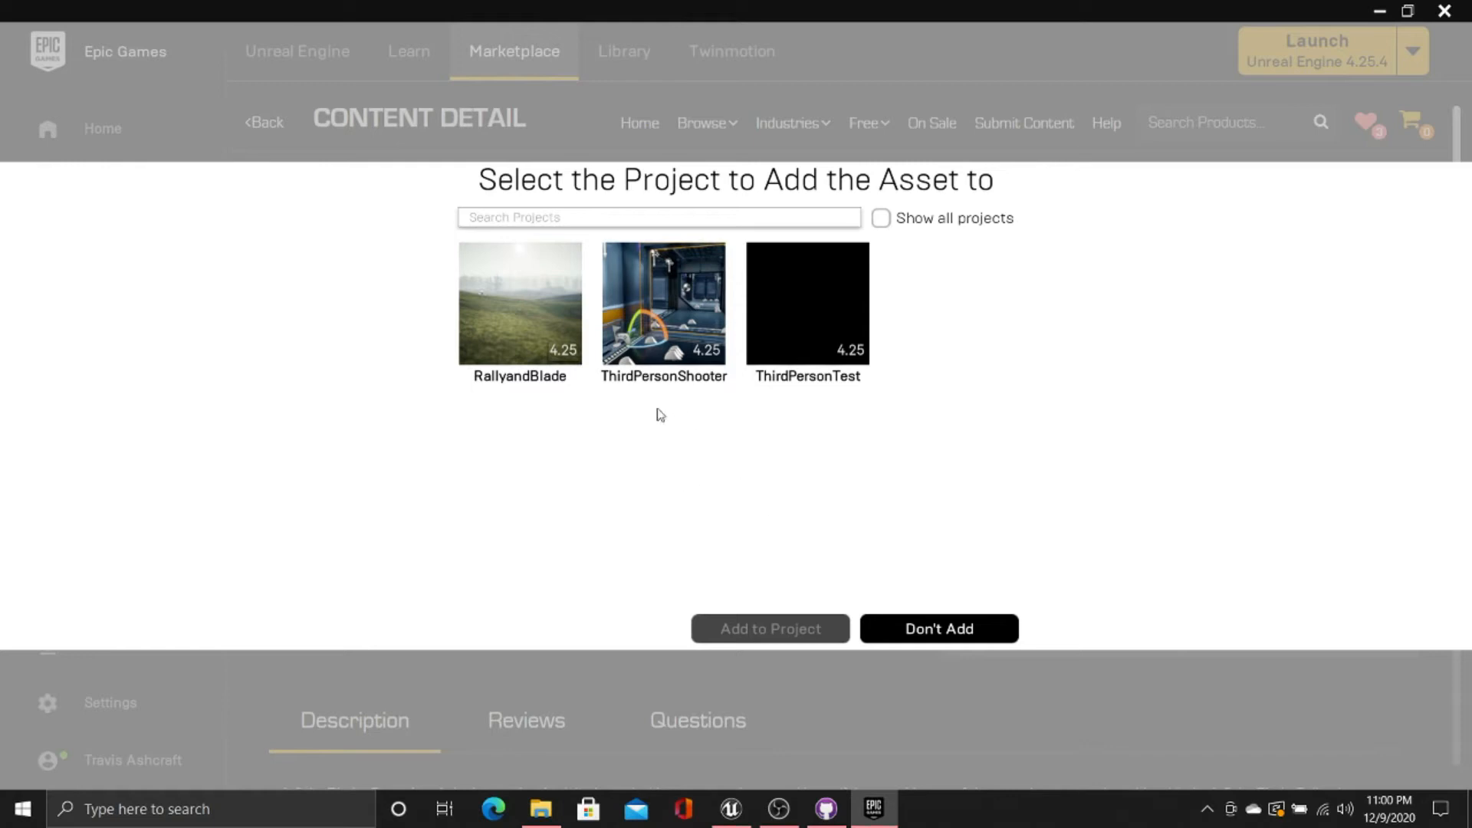
{"action": "left_click", "coordinate": [840, 378]}
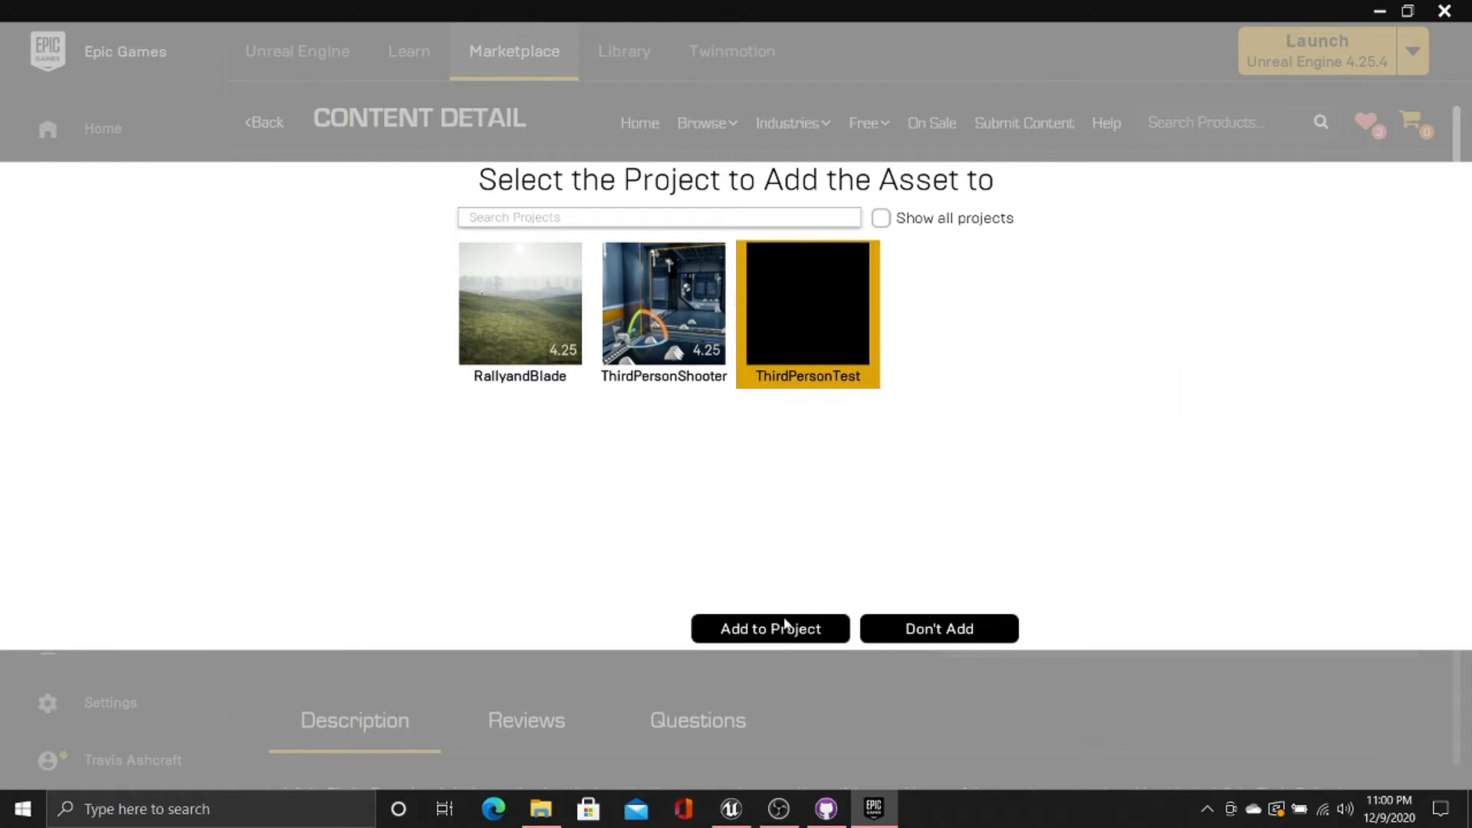
{"action": "left_click", "coordinate": [771, 628]}
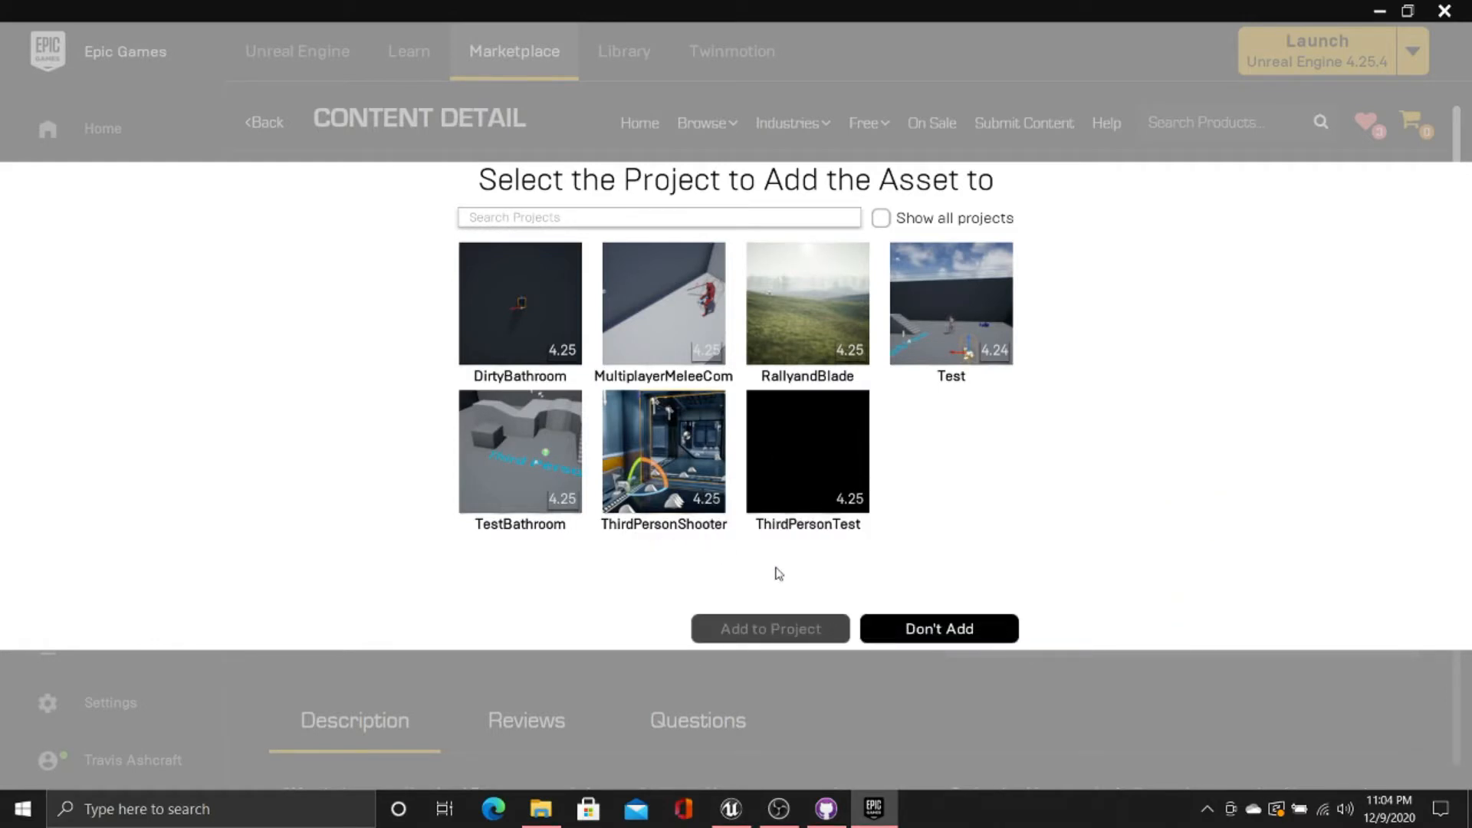
{"action": "left_click", "coordinate": [817, 497]}
{"action": "left_click", "coordinate": [771, 629]}
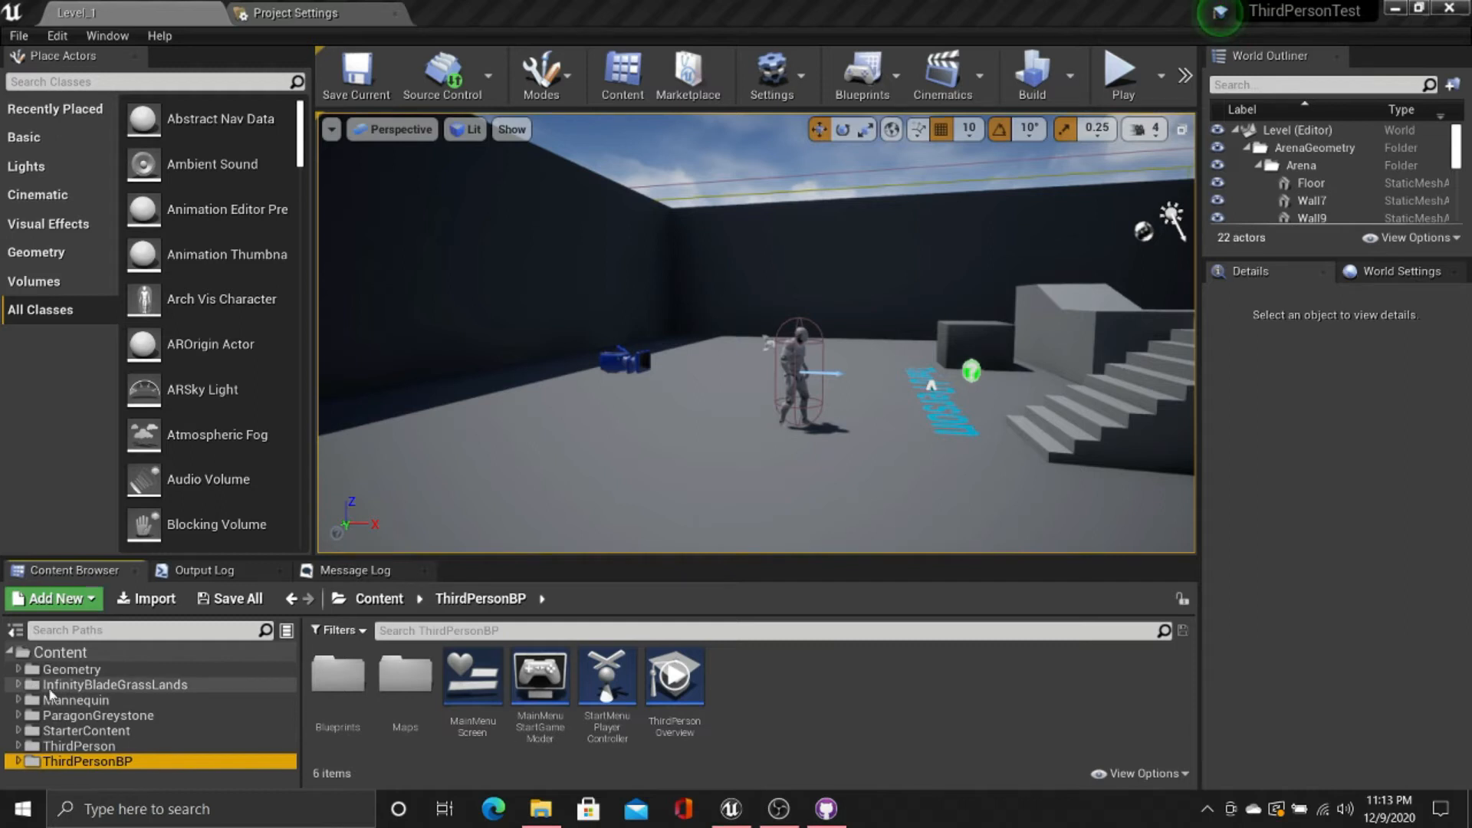
Step: Check the imported ParagonGreystone folder and open the StaticMesh folder under InfinityBladeGrassLands/Environments/Earth
{"action": "left_click", "coordinate": [85, 717]}
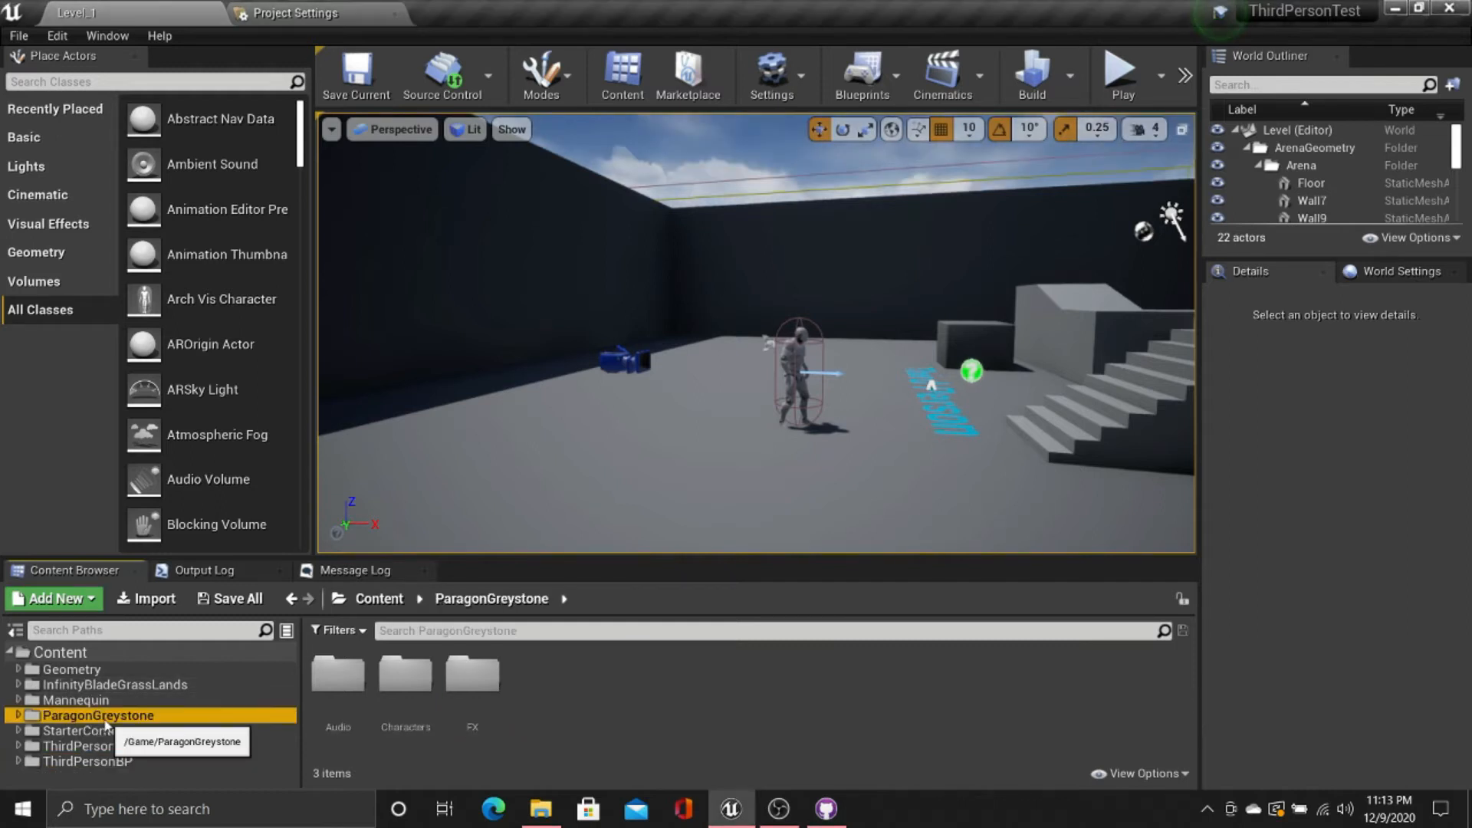
{"action": "left_click", "coordinate": [129, 685]}
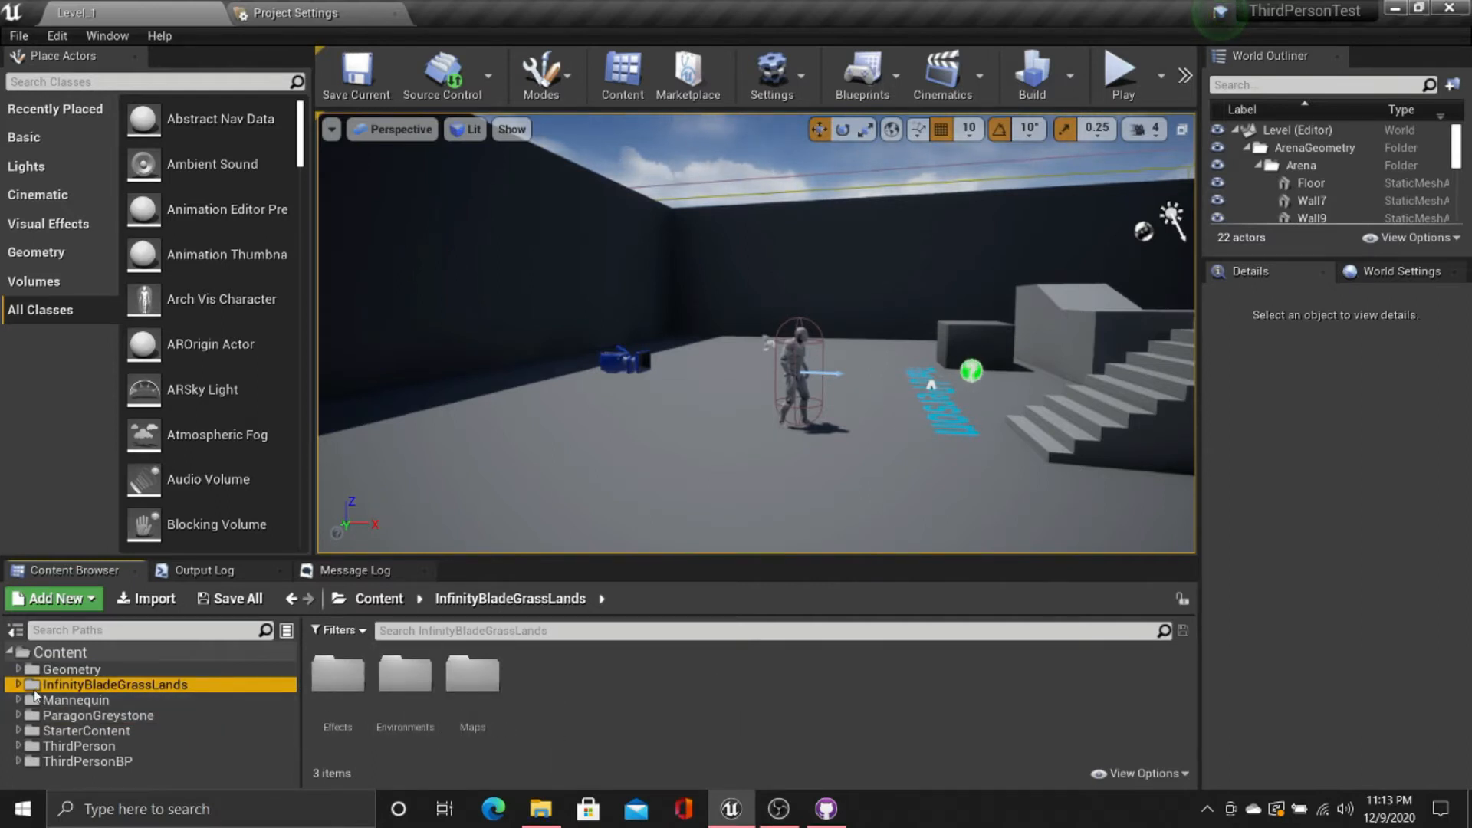
{"action": "left_click", "coordinate": [14, 680]}
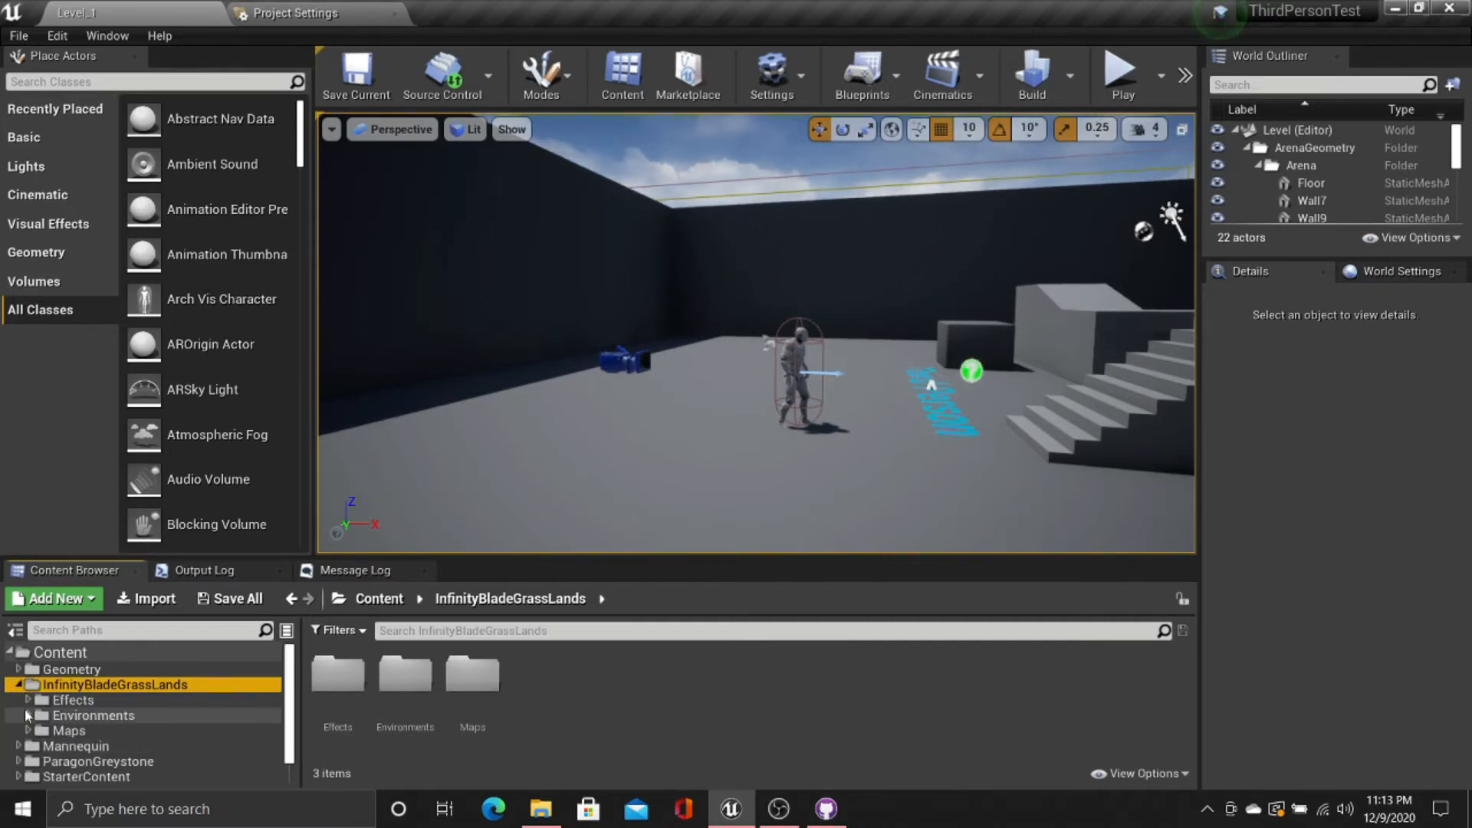
{"action": "left_click", "coordinate": [28, 715]}
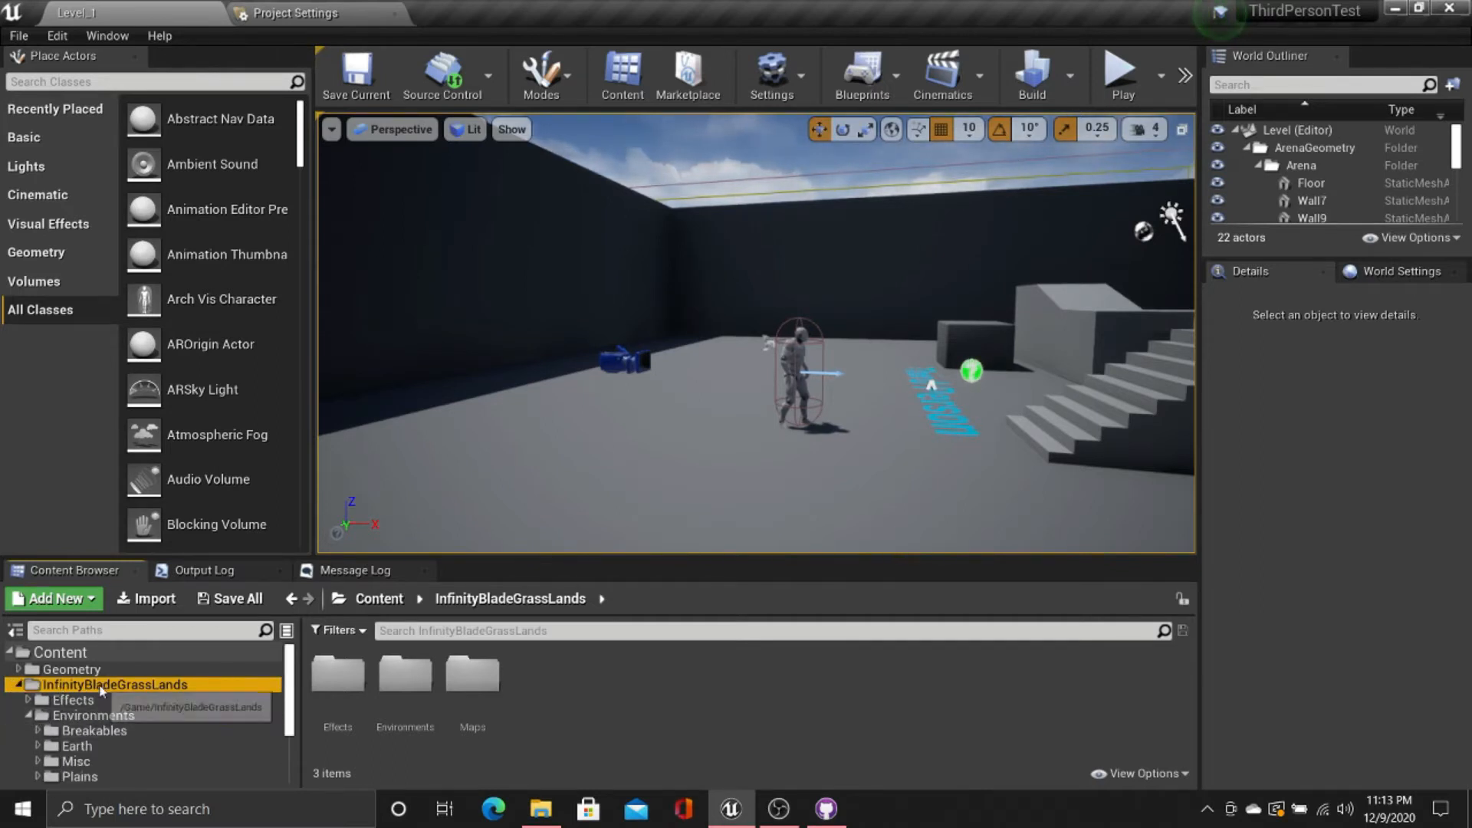
{"action": "scroll", "coordinate": [99, 705], "scroll_direction": "down", "scroll_amount": 1}
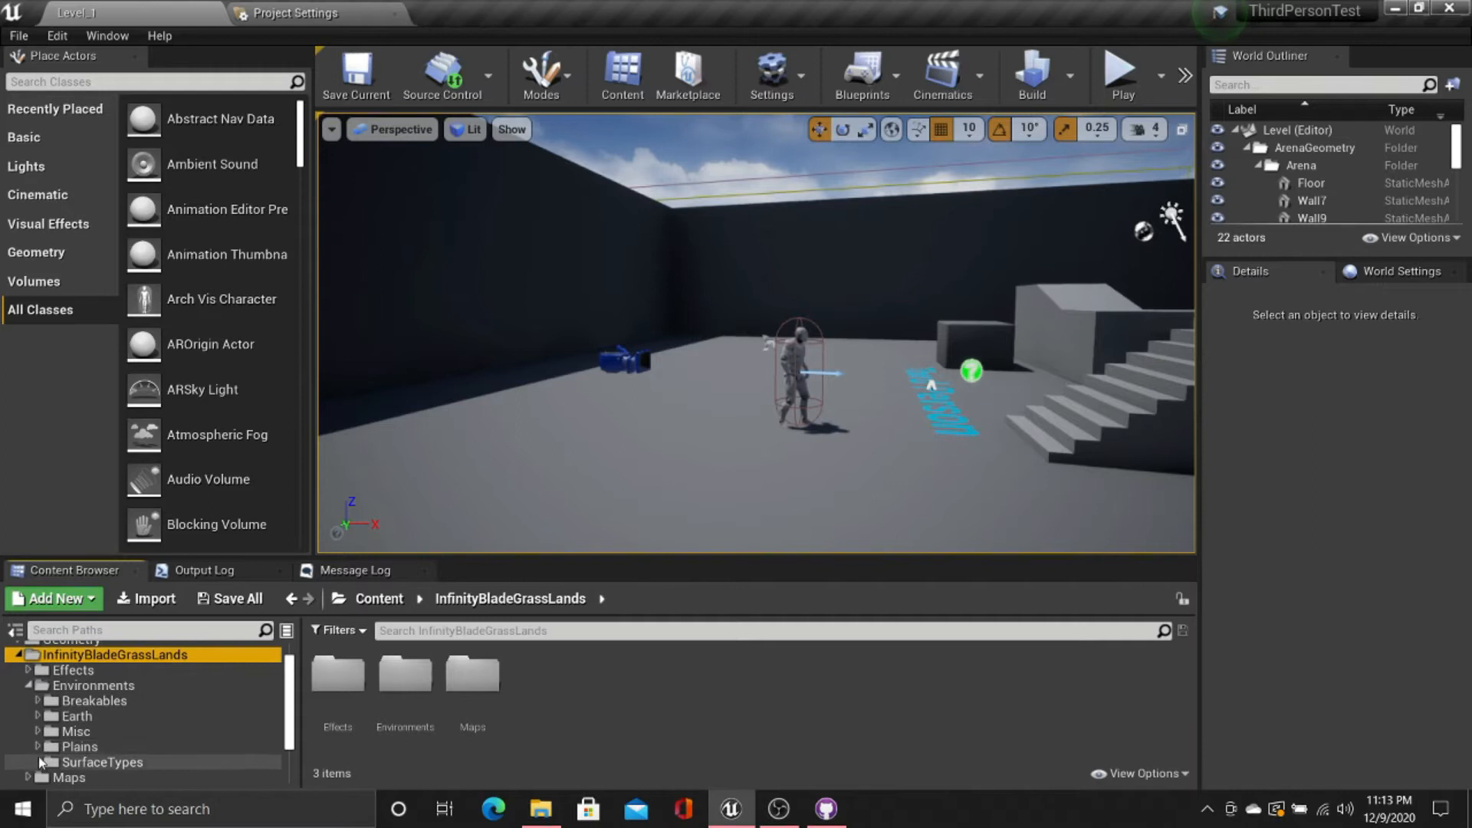
{"action": "left_click", "coordinate": [40, 717]}
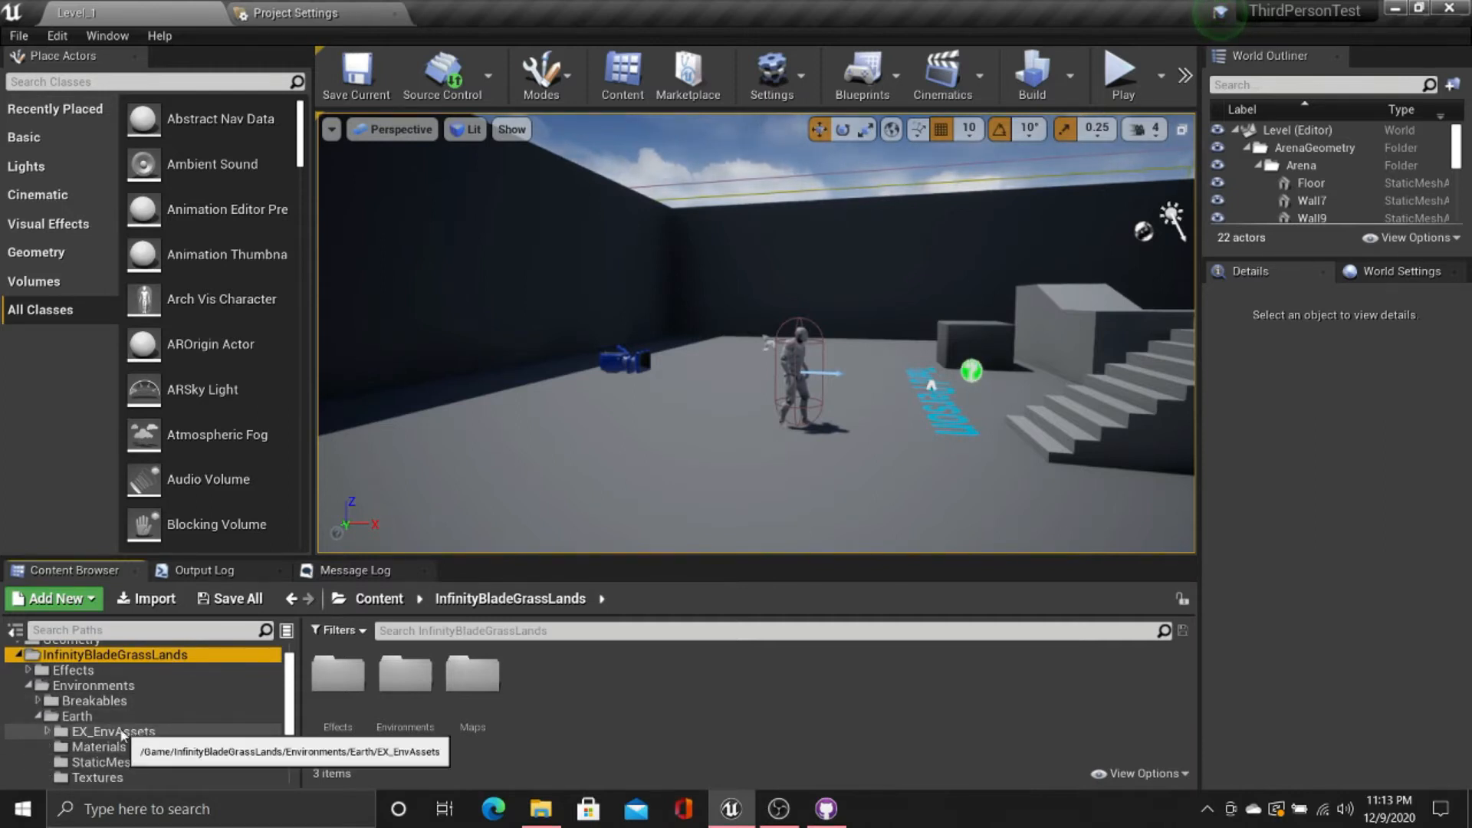
{"action": "scroll", "coordinate": [107, 729], "scroll_direction": "down", "scroll_amount": 1}
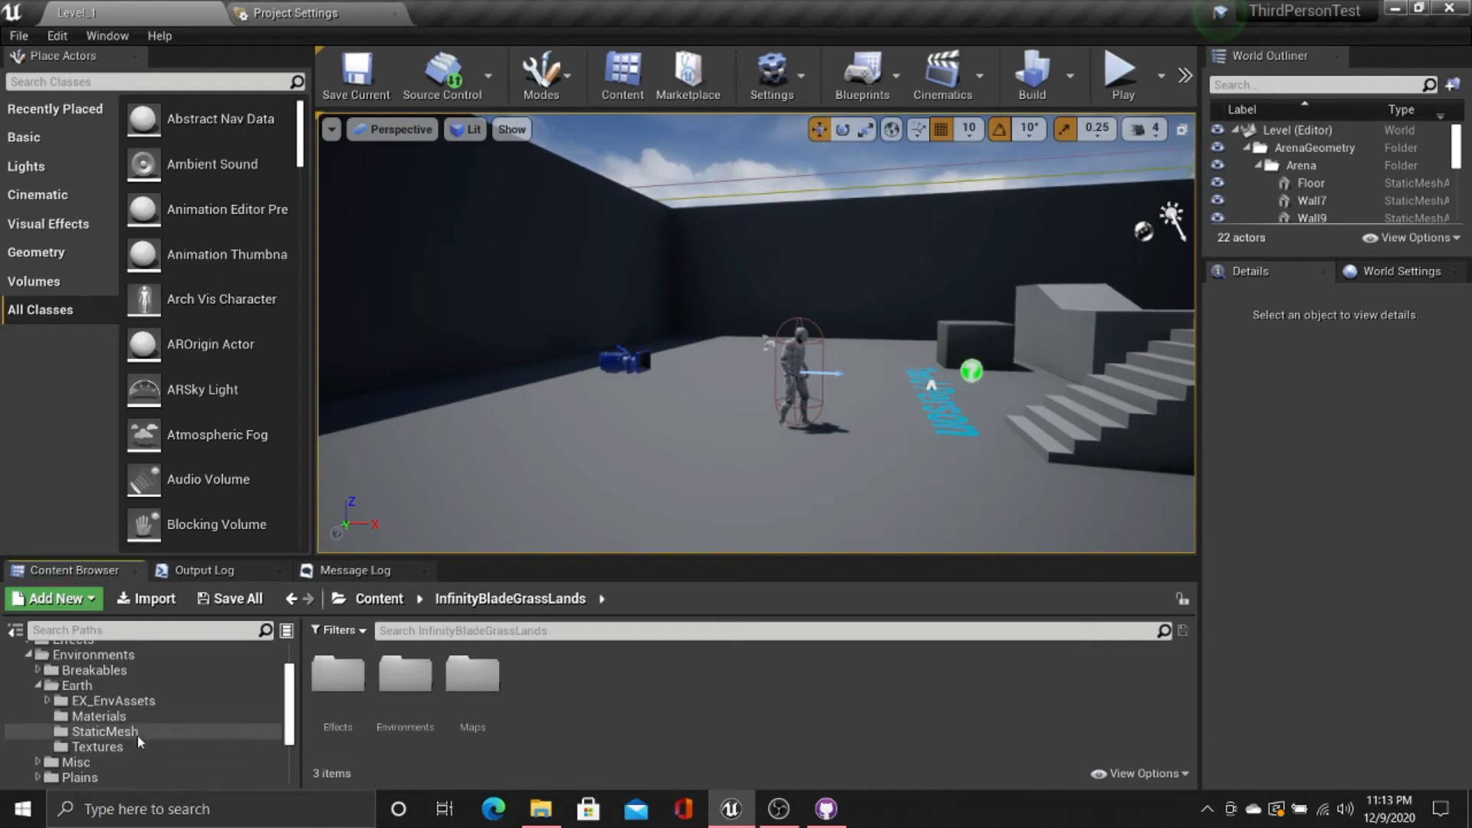
{"action": "left_click", "coordinate": [105, 732]}
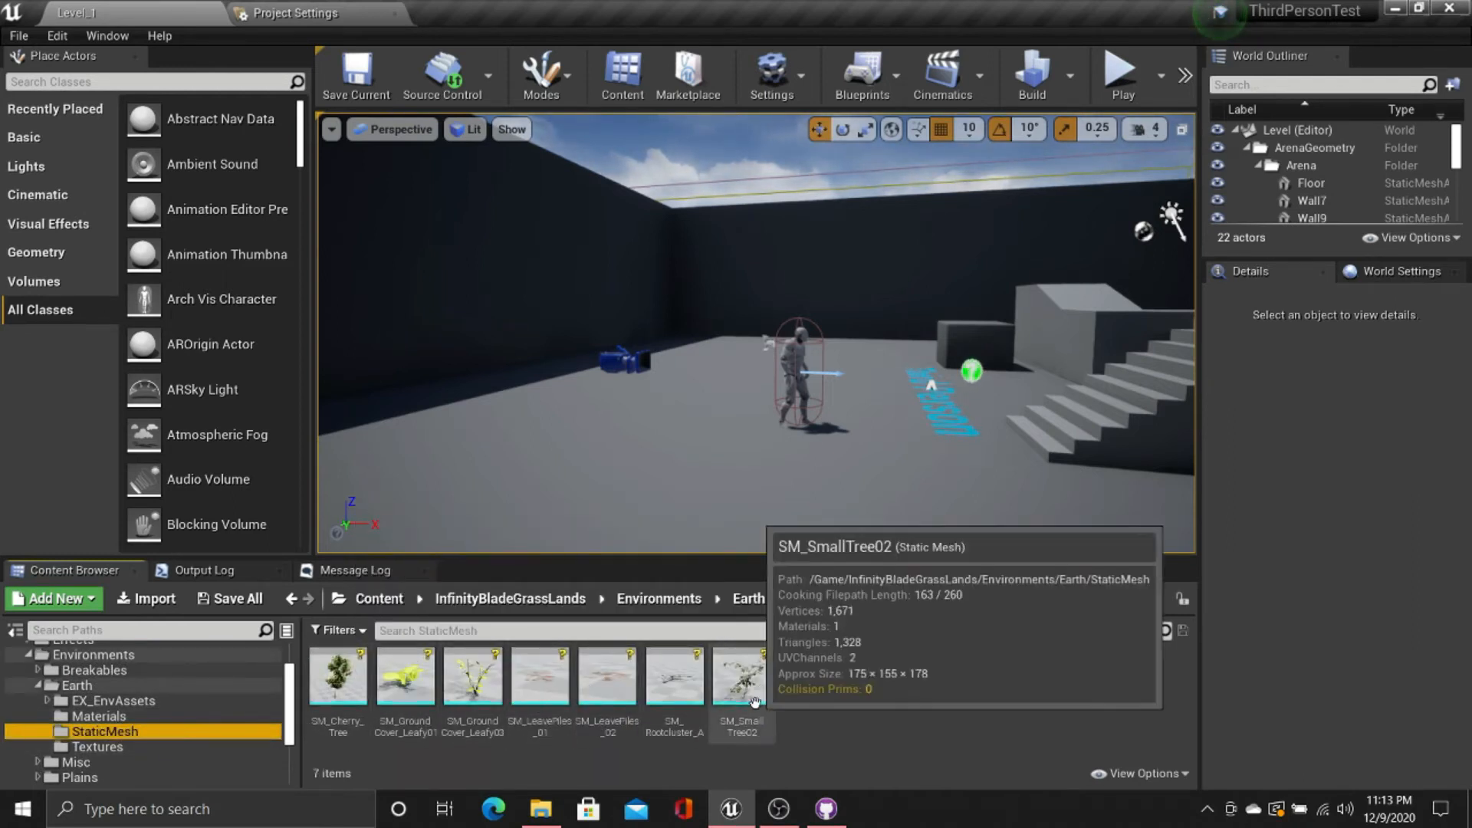
Step: Place the SM_Cherry_Tree static mesh on the arena floor beside the third-person character, at about X -880, Y 280, Z 130
{"action": "left_click", "coordinate": [362, 684]}
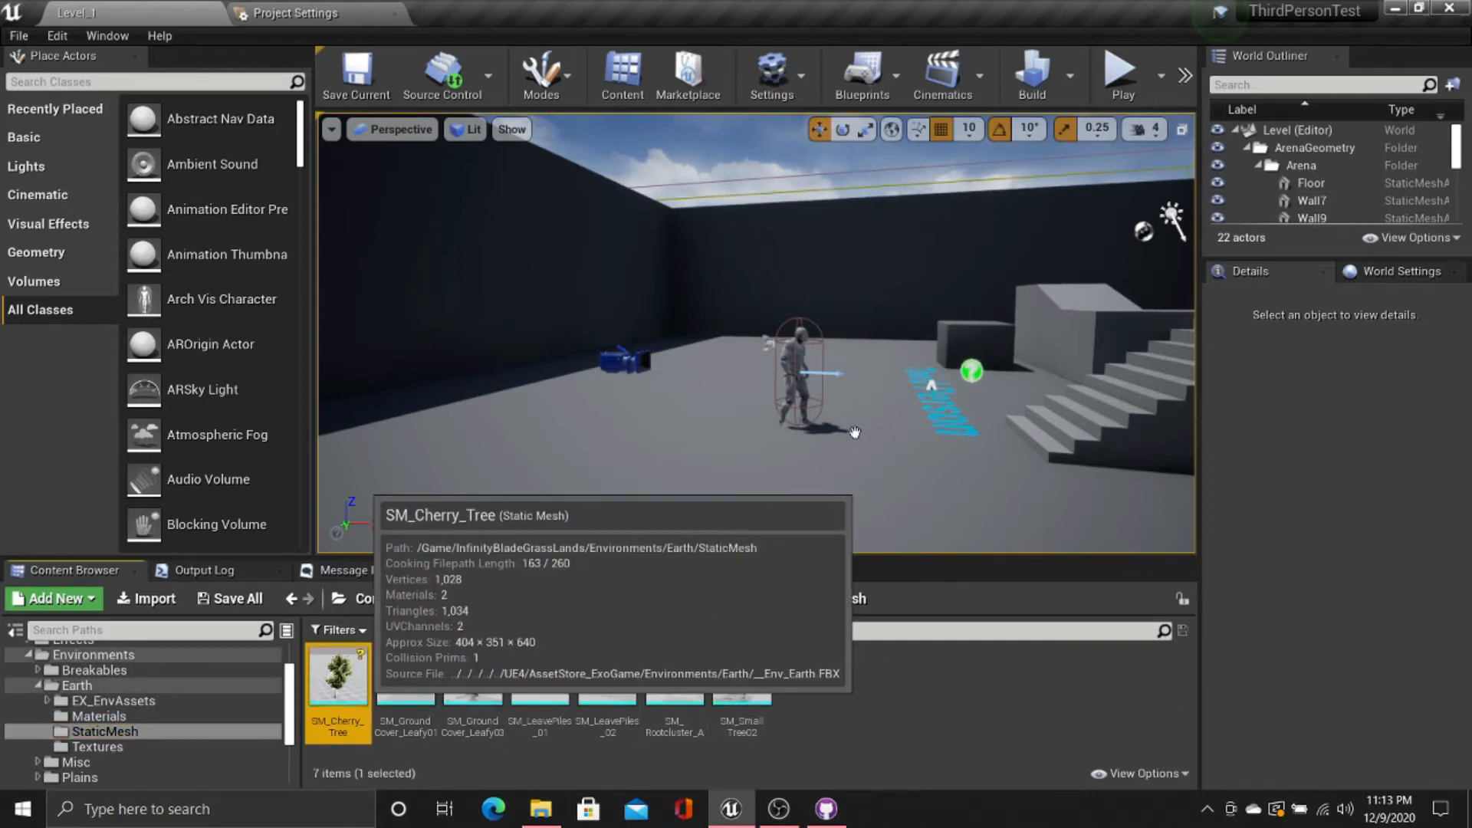
{"action": "left_click_drag", "start_coordinate": [798, 408], "coordinate": [744, 402]}
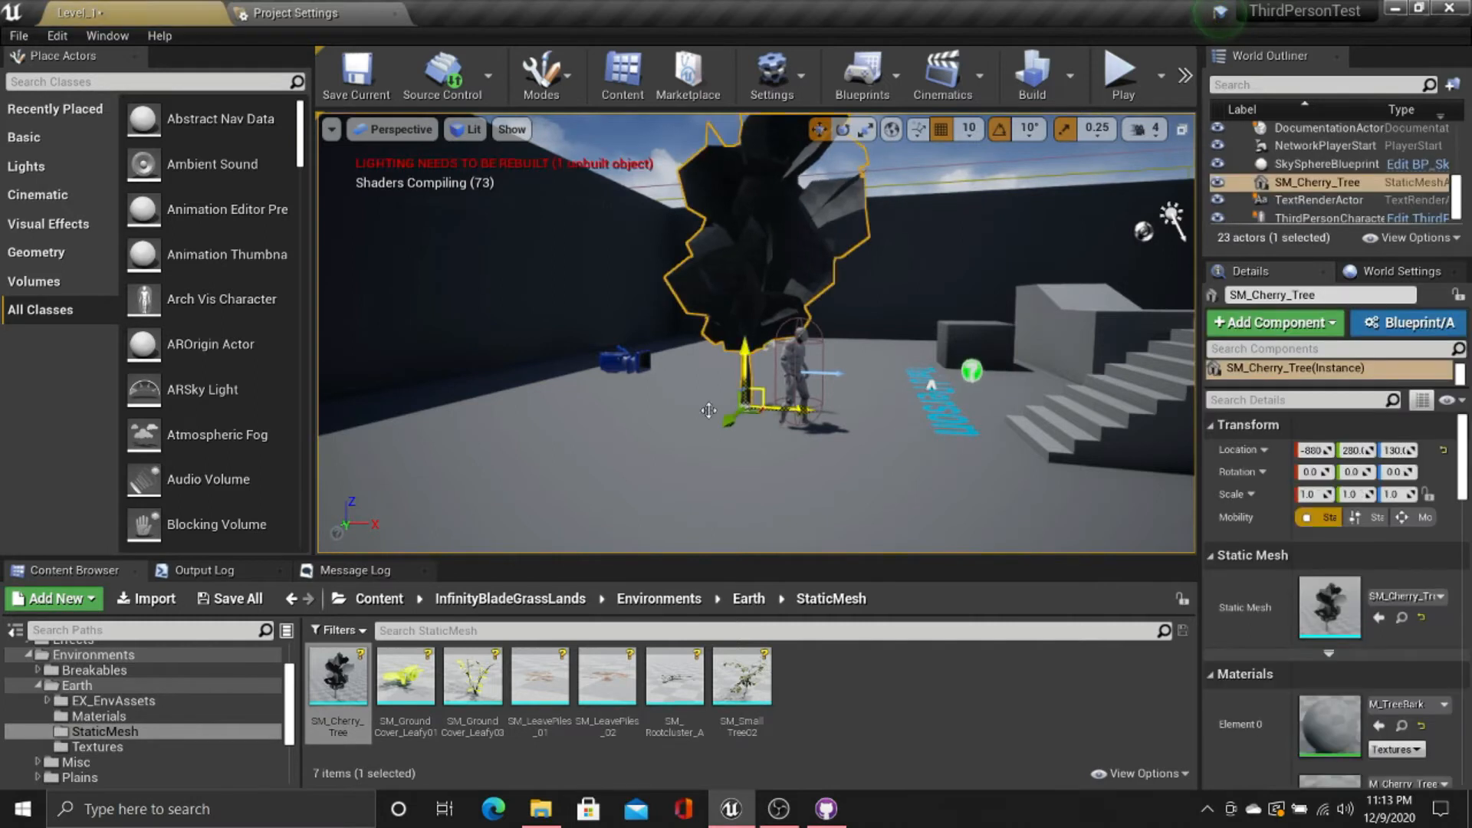
{"action": "right_click_drag", "start_coordinate": [744, 403], "coordinate": [859, 405]}
{"action": "key", "text": "w"}
{"action": "key", "text": "a"}
{"action": "key", "text": "s"}
{"action": "key", "text": "d"}
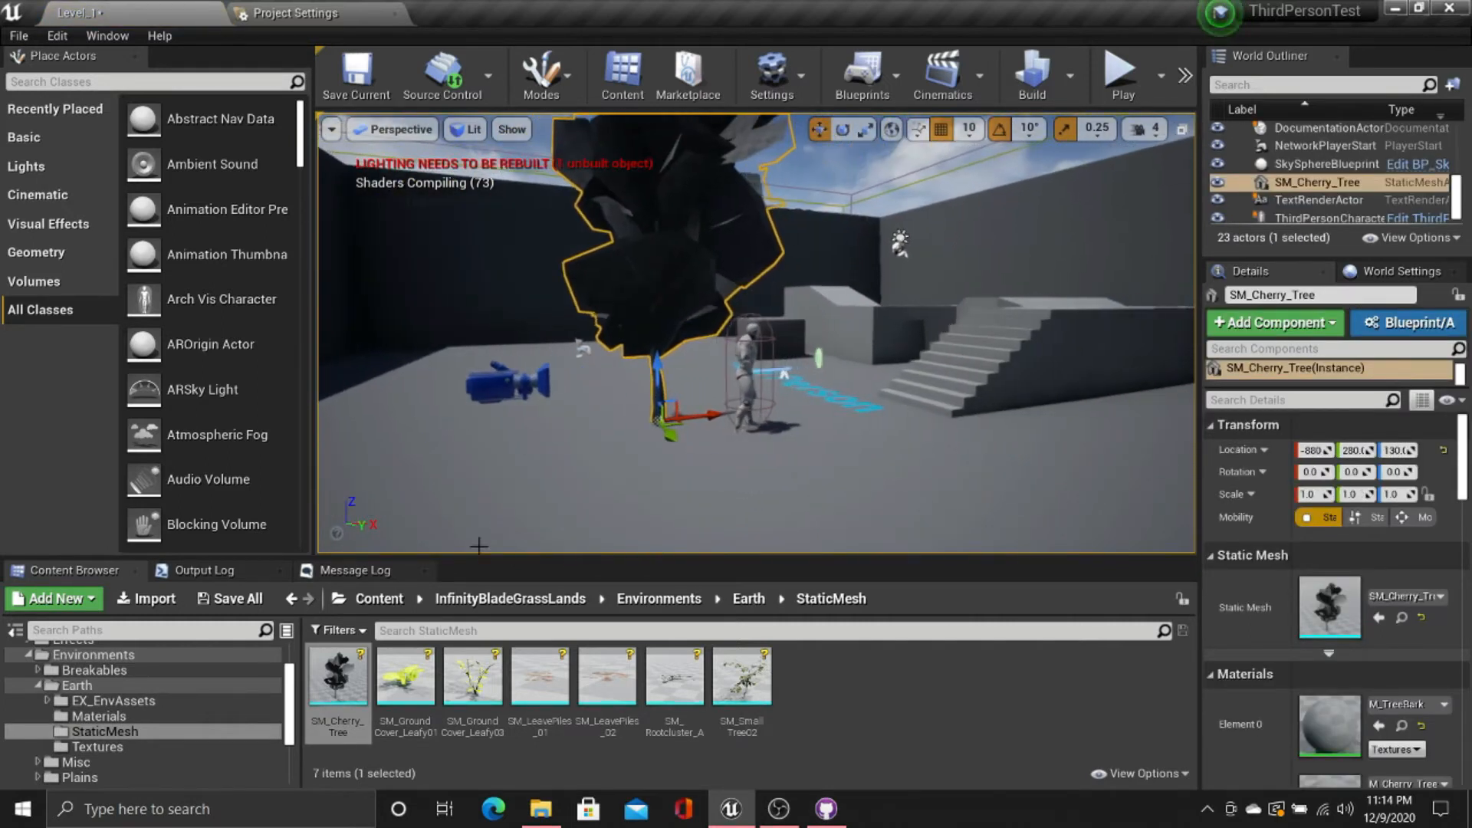
Step: Place two SM_GroundCover_Leafy01 meshes on the floor near the stairs, at about X -430, Y 310, Z 130 and X -450, Y 520, Z 130
{"action": "left_click", "coordinate": [408, 705]}
{"action": "left_click_drag", "start_coordinate": [552, 710], "coordinate": [871, 400]}
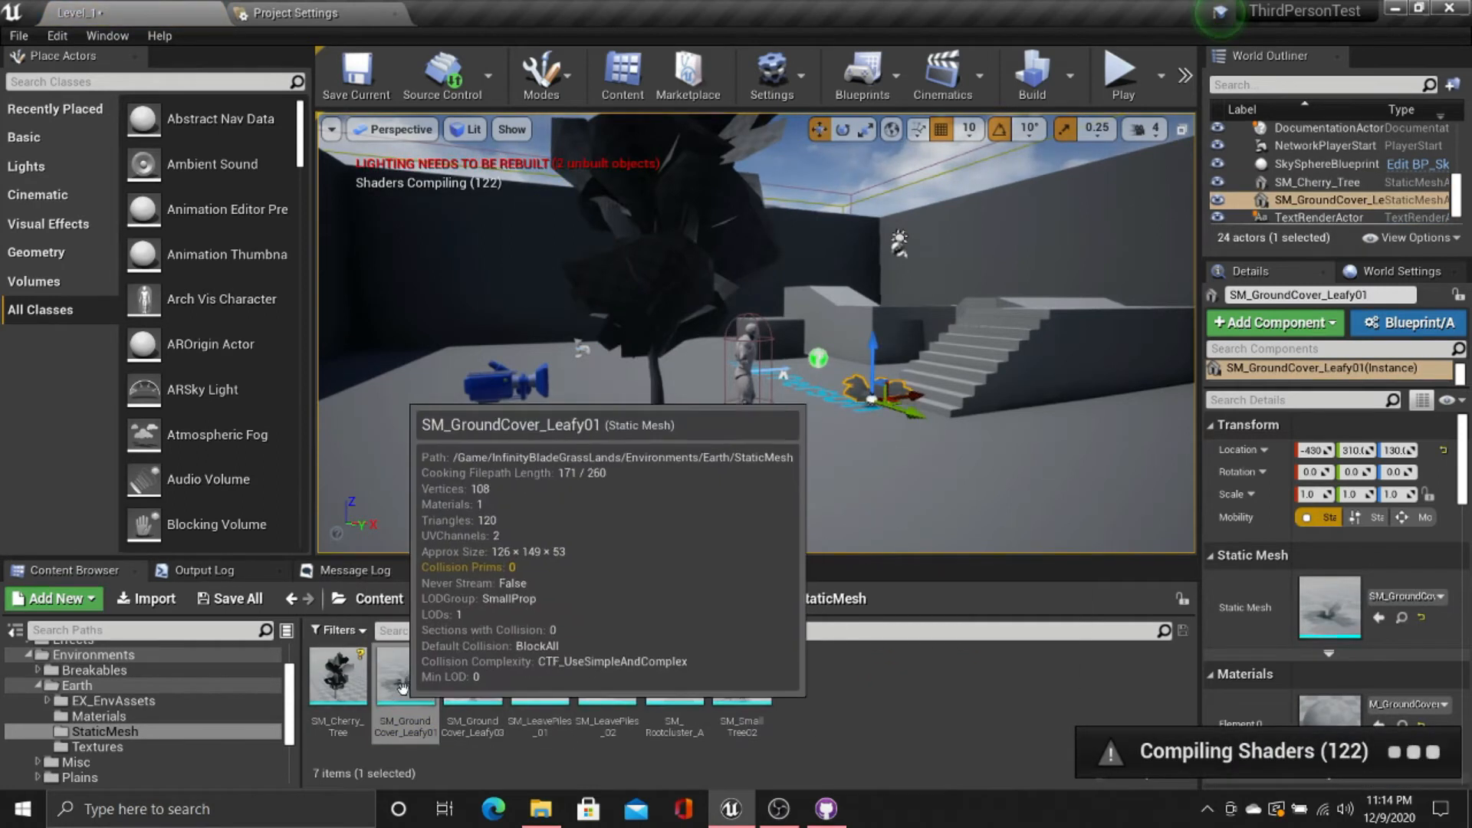
{"action": "left_click_drag", "start_coordinate": [404, 688], "coordinate": [948, 427]}
{"action": "right_click_drag", "start_coordinate": [921, 450], "coordinate": [909, 591]}
{"action": "key", "text": "w"}
{"action": "key", "text": "s"}
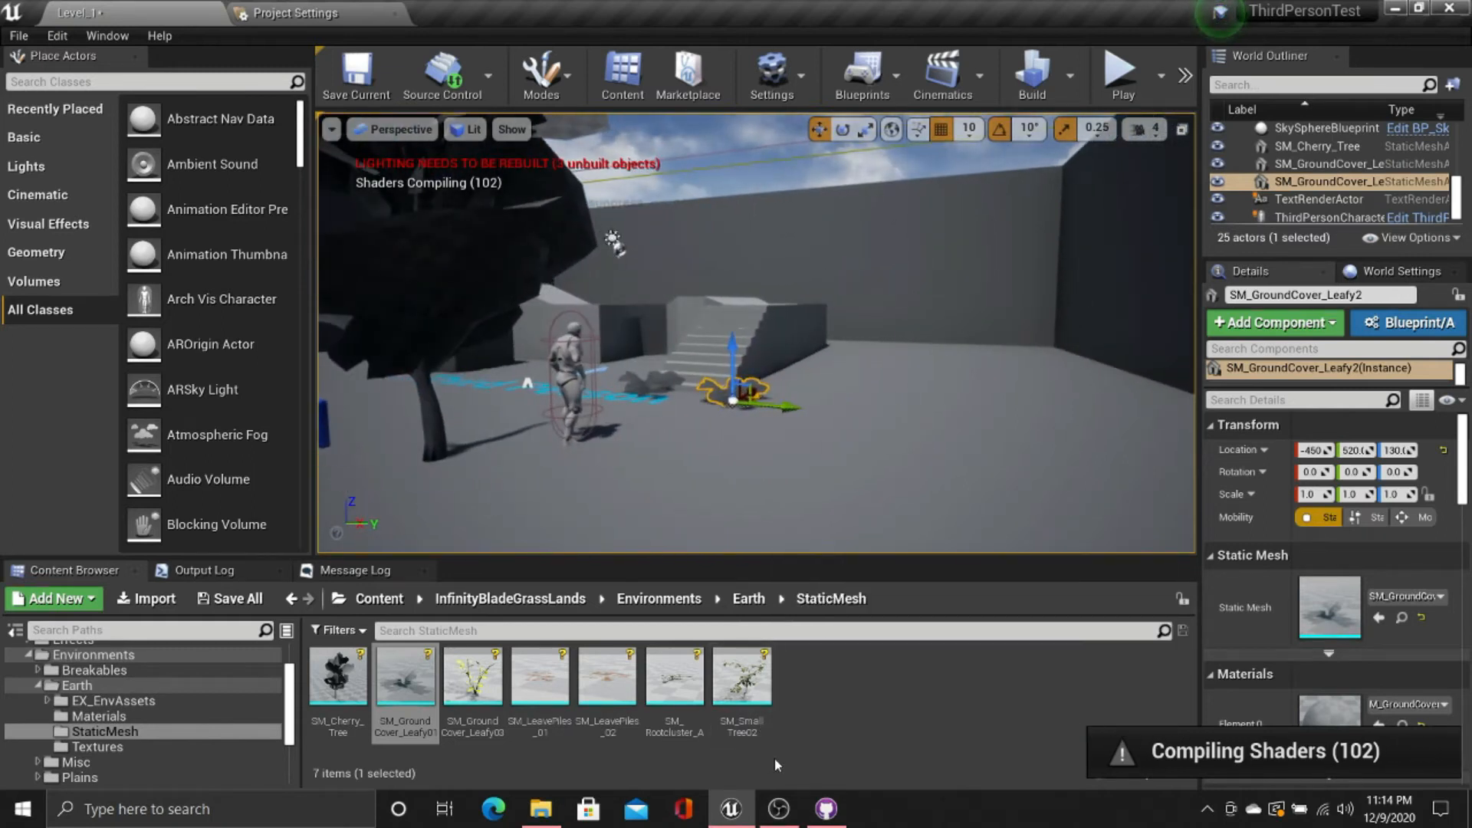
Step: Place the SM_SmallTree02 static mesh on the open floor beyond the ground cover plants, at about X -470, Y 910, Z 130
{"action": "left_click", "coordinate": [750, 704]}
{"action": "left_click_drag", "start_coordinate": [897, 441], "coordinate": [940, 421]}
{"action": "right_click_drag", "start_coordinate": [856, 417], "coordinate": [744, 380]}
{"action": "right_click_drag", "start_coordinate": [819, 466], "coordinate": [912, 460]}
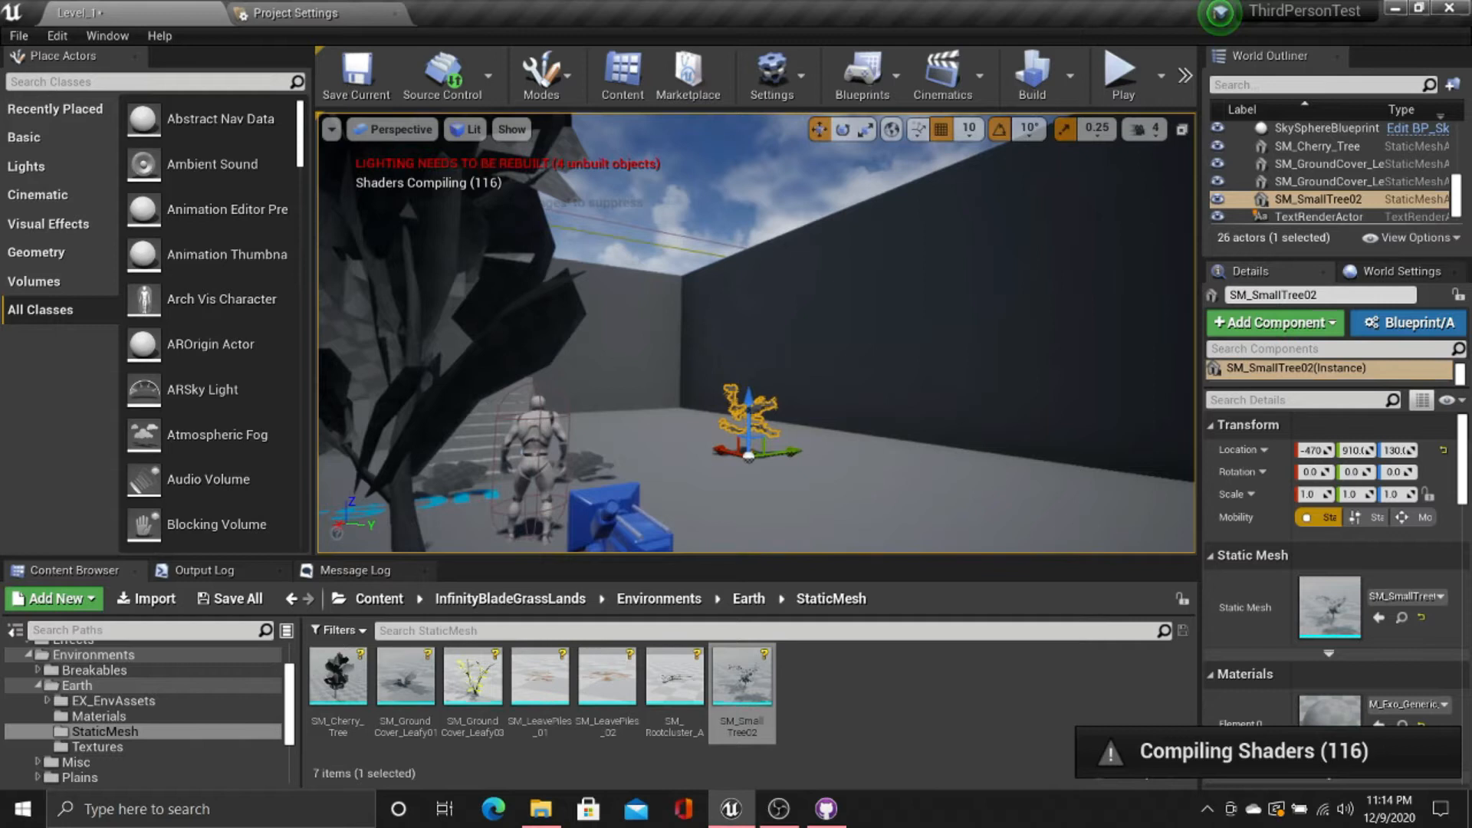
{"action": "right_click_drag", "start_coordinate": [912, 460], "coordinate": [825, 457]}
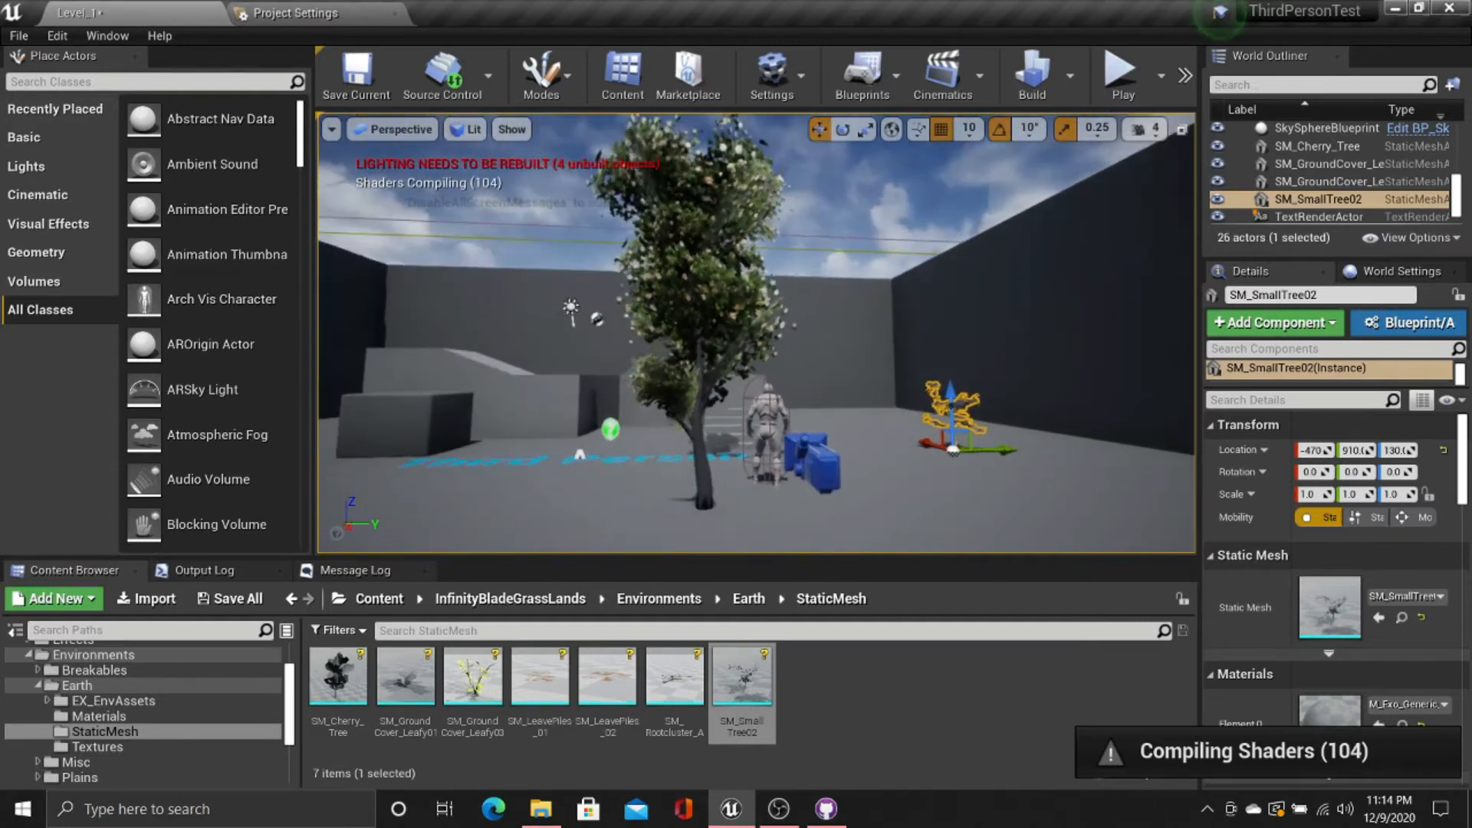
{"action": "scroll", "coordinate": [681, 423], "scroll_direction": "up", "scroll_amount": 5}
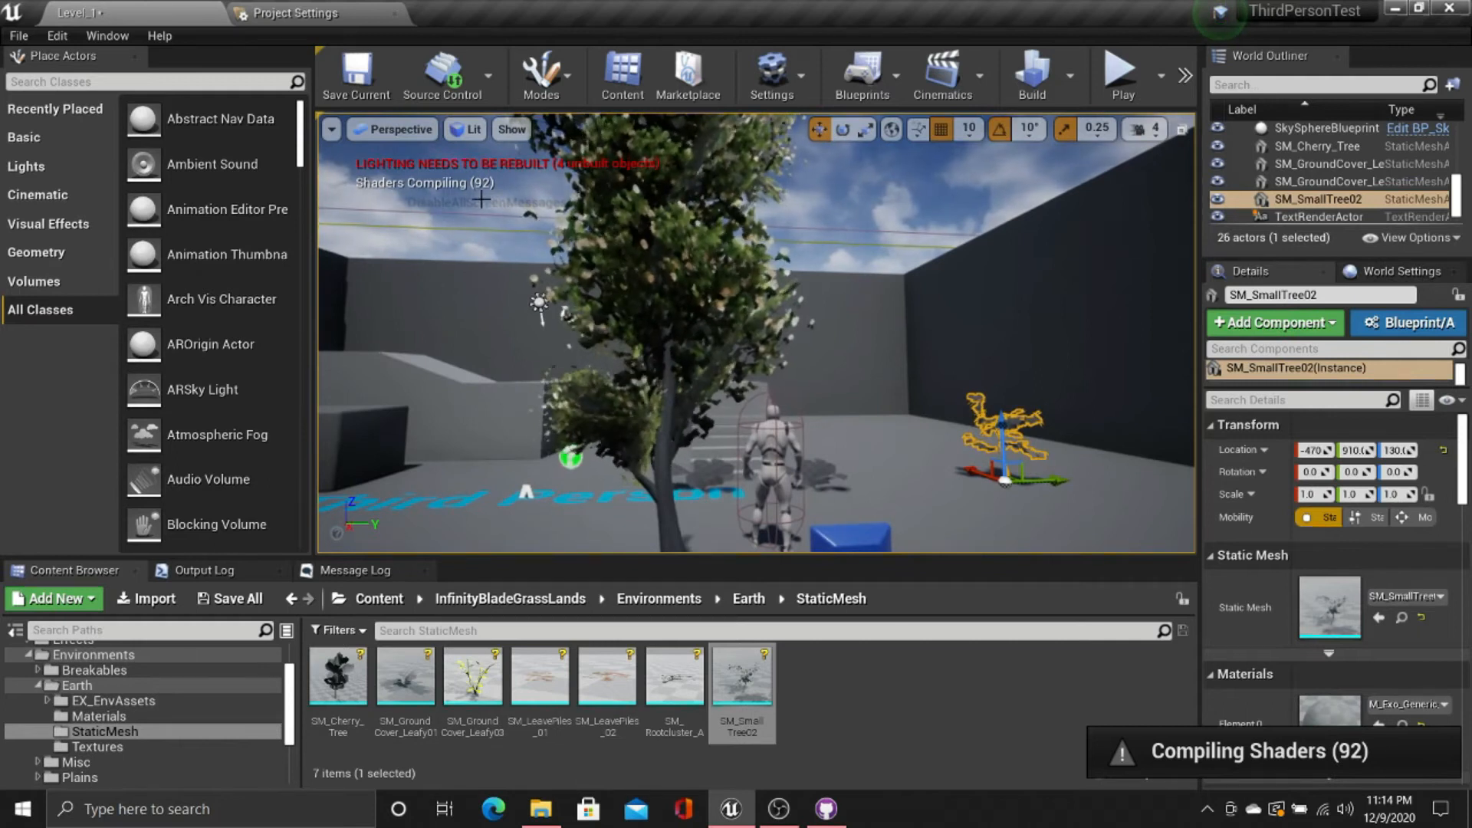
{"action": "right_click_drag", "start_coordinate": [682, 423], "coordinate": [728, 414]}
Step: Examine the third-person character in the level and the project's game mode class options
{"action": "left_click", "coordinate": [740, 331]}
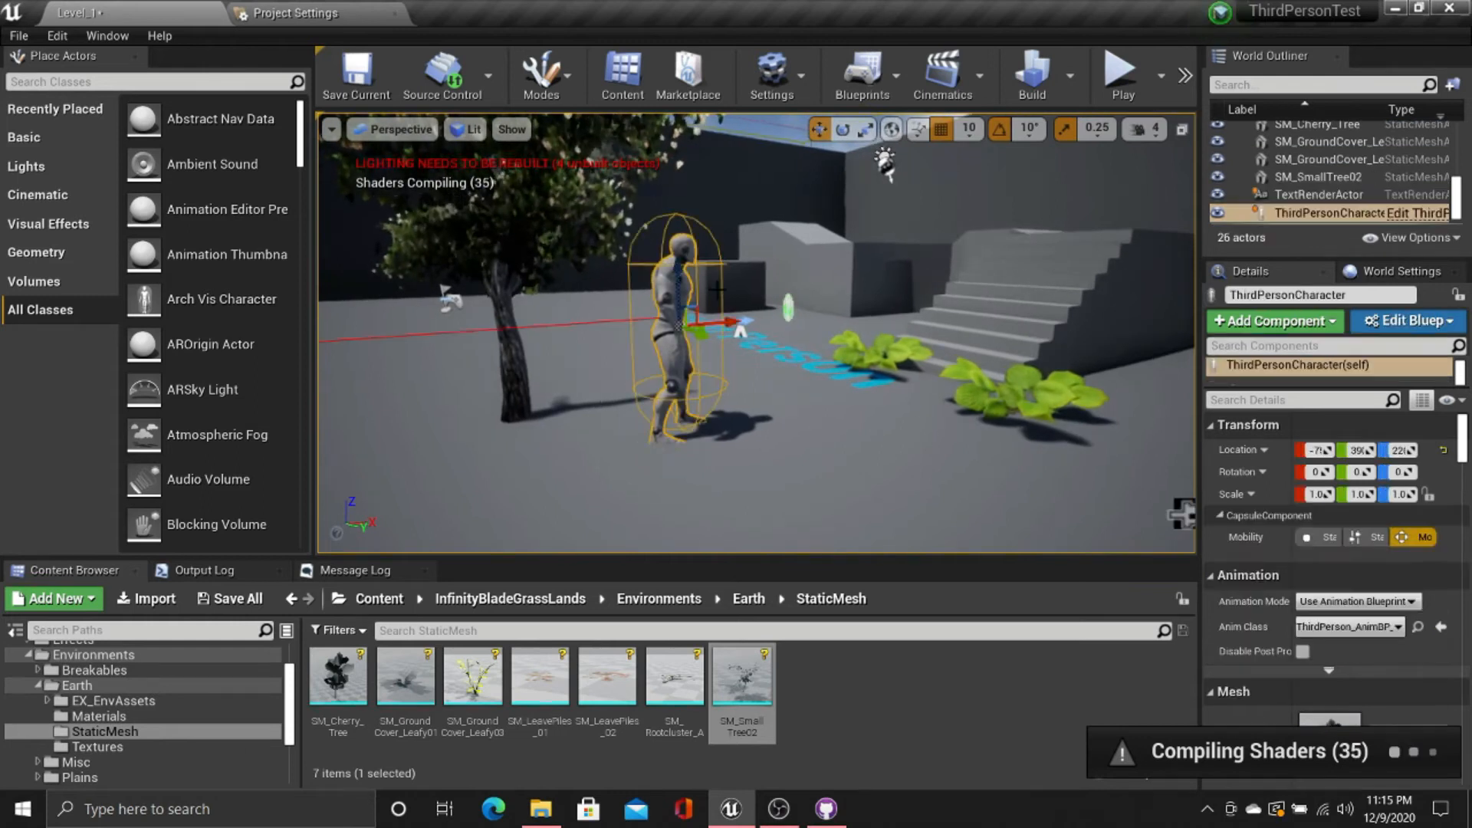
{"action": "mouse_move", "coordinate": [727, 333]}
{"action": "right_mouse_down"}
{"action": "mouse_move", "coordinate": [702, 334]}
{"action": "mouse_move", "coordinate": [725, 334]}
{"action": "right_mouse_up"}
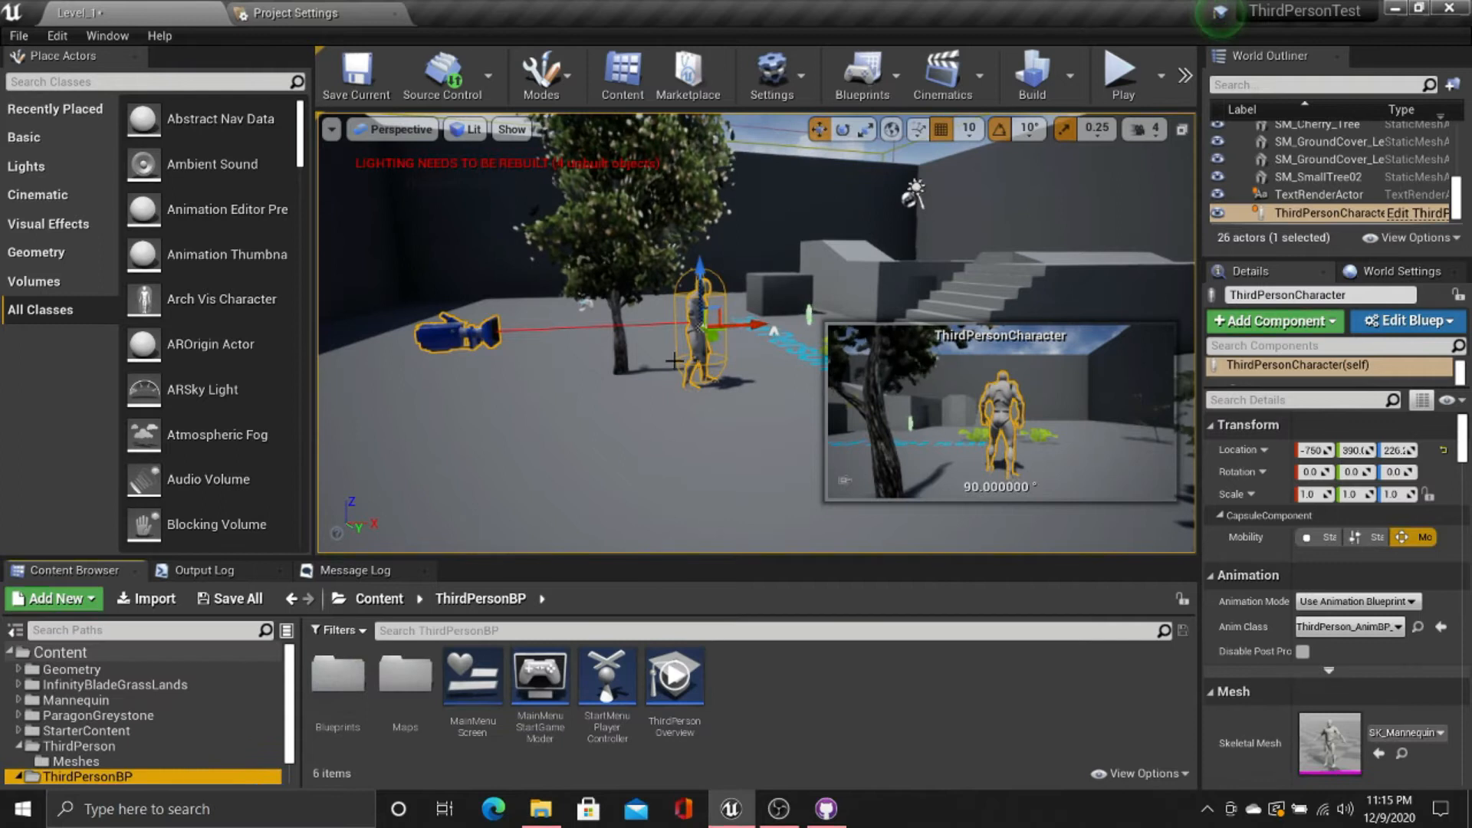
{"action": "left_click", "coordinate": [614, 453]}
{"action": "left_click", "coordinate": [891, 90]}
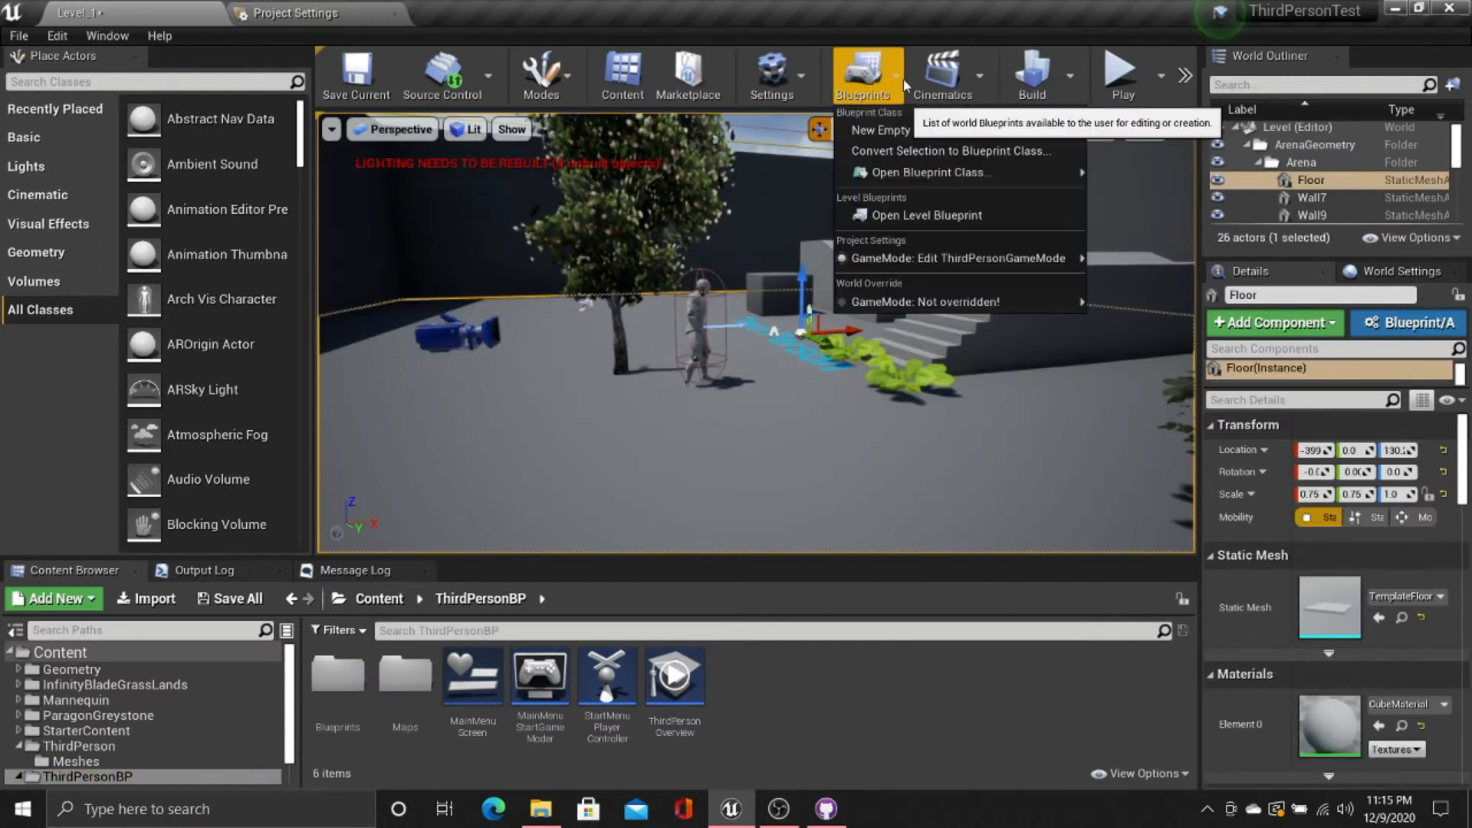
{"action": "mouse_move", "coordinate": [924, 263]}
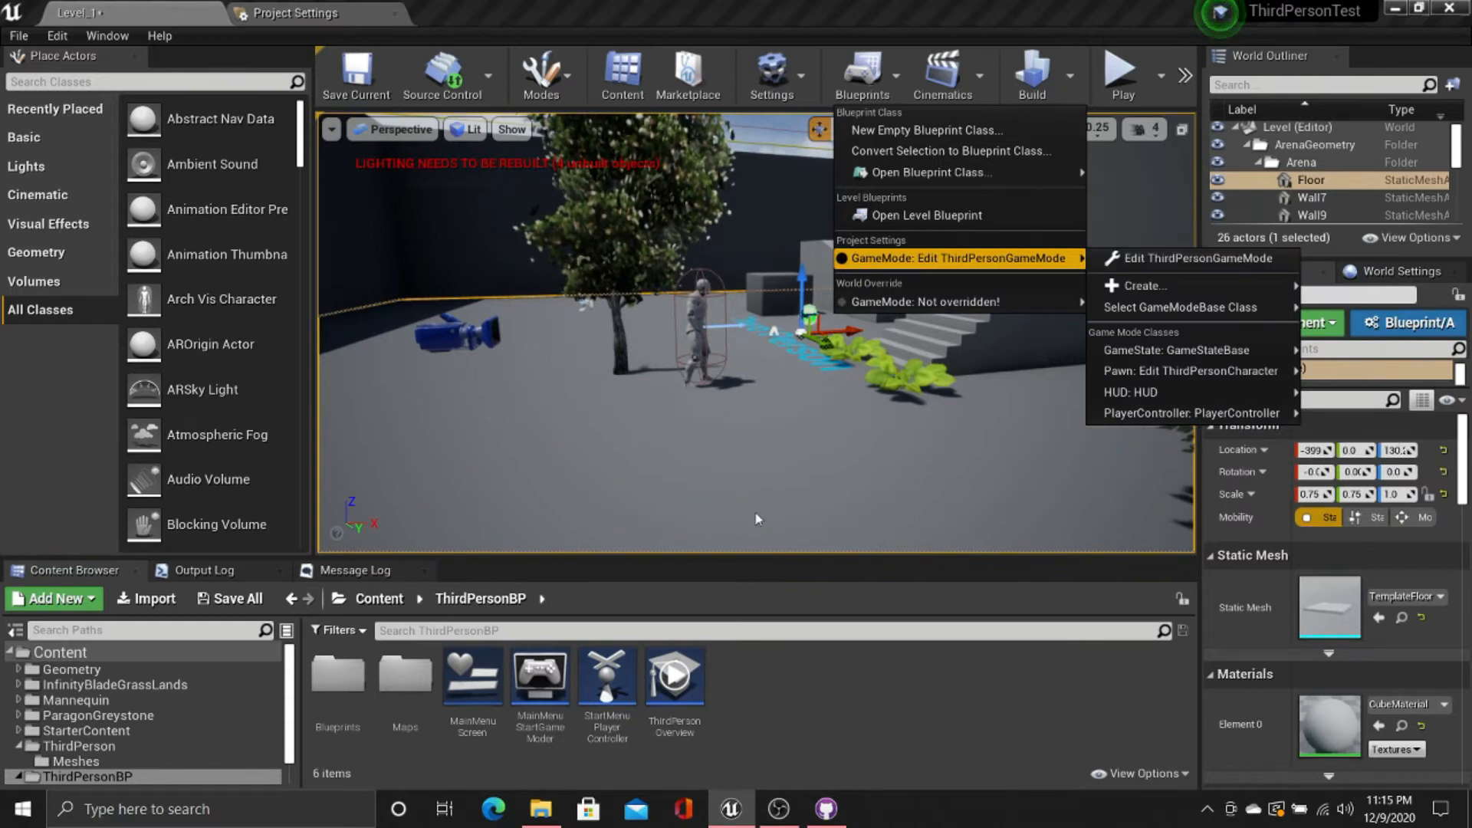
{"action": "left_click", "coordinate": [752, 696]}
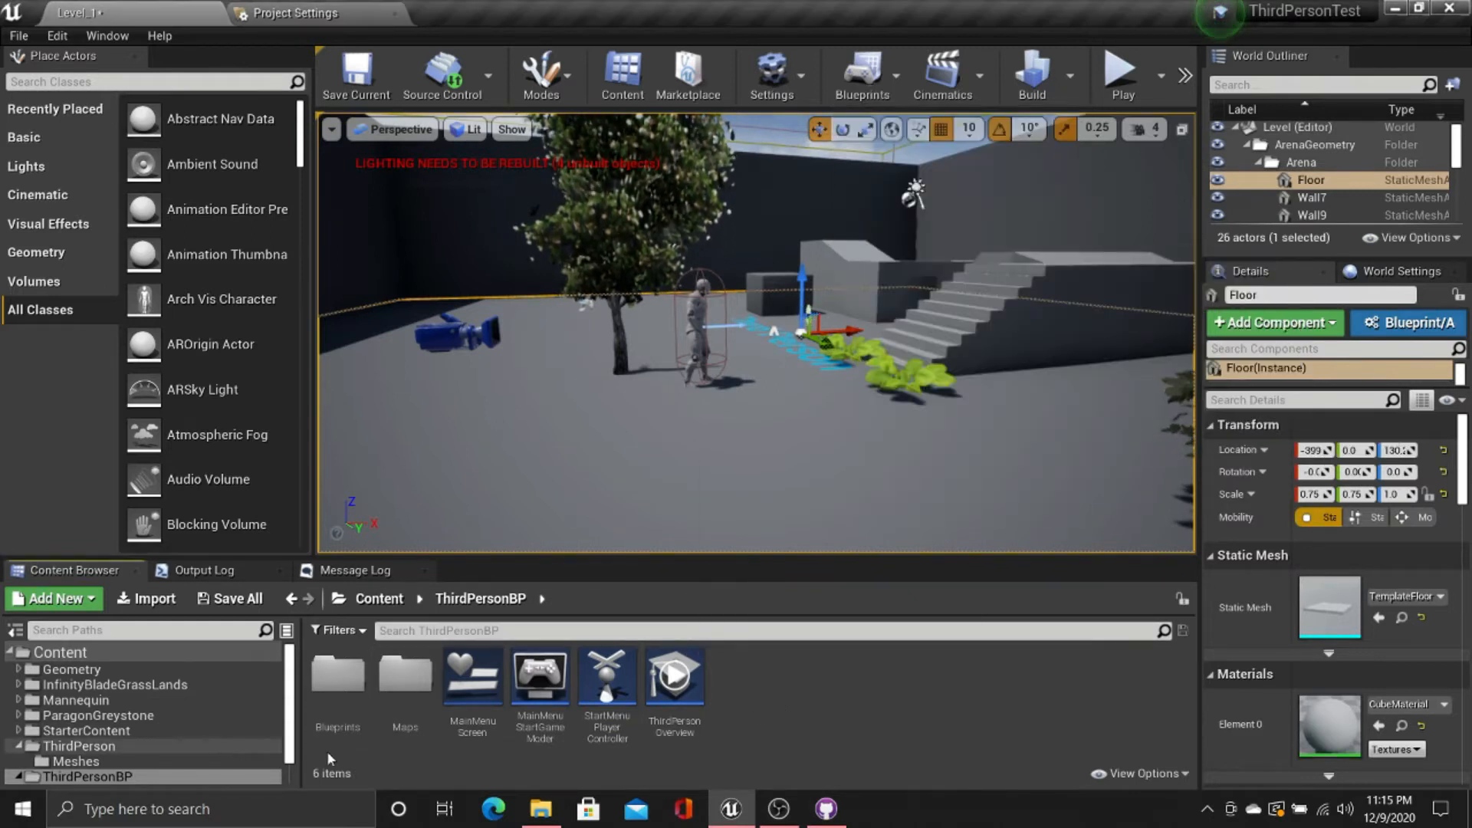
Step: Create a Game Mode Base blueprint class named LevelGameMode in the ThirdPersonBP folder
{"action": "right_click", "coordinate": [780, 701]}
{"action": "left_click", "coordinate": [740, 733]}
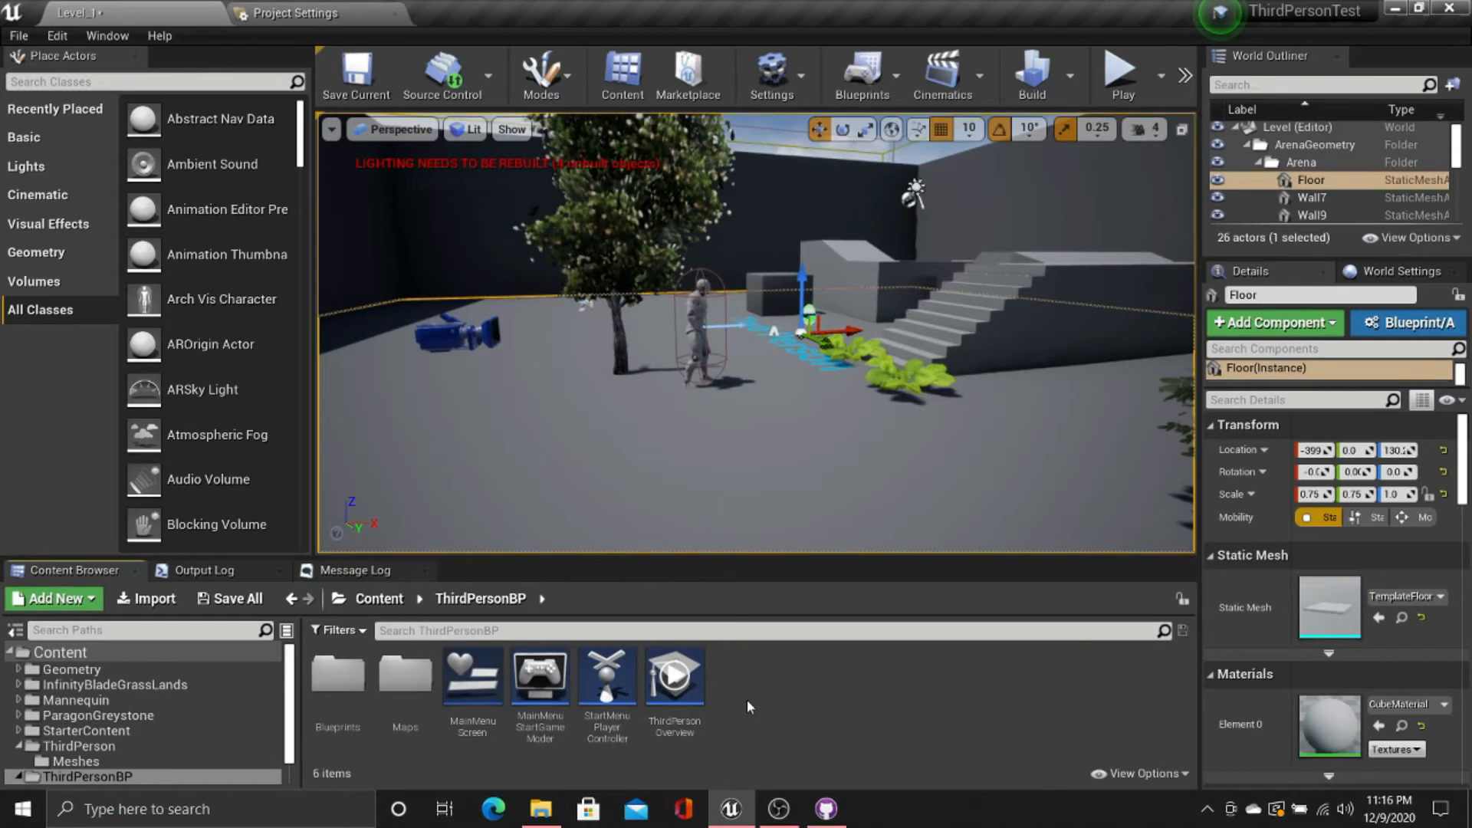
{"action": "right_click", "coordinate": [747, 699]}
{"action": "left_click", "coordinate": [874, 195]}
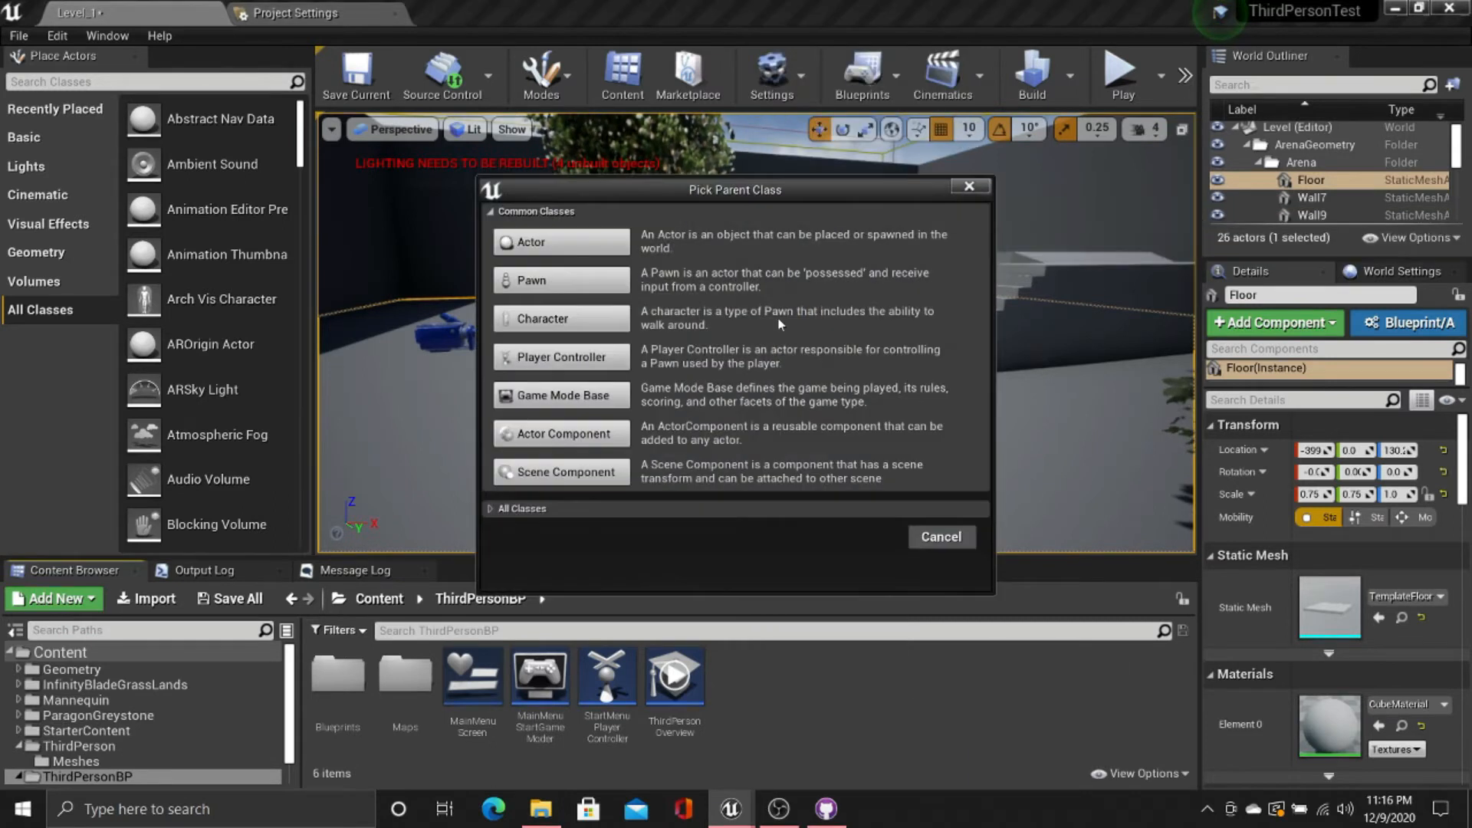
{"action": "left_click", "coordinate": [563, 394]}
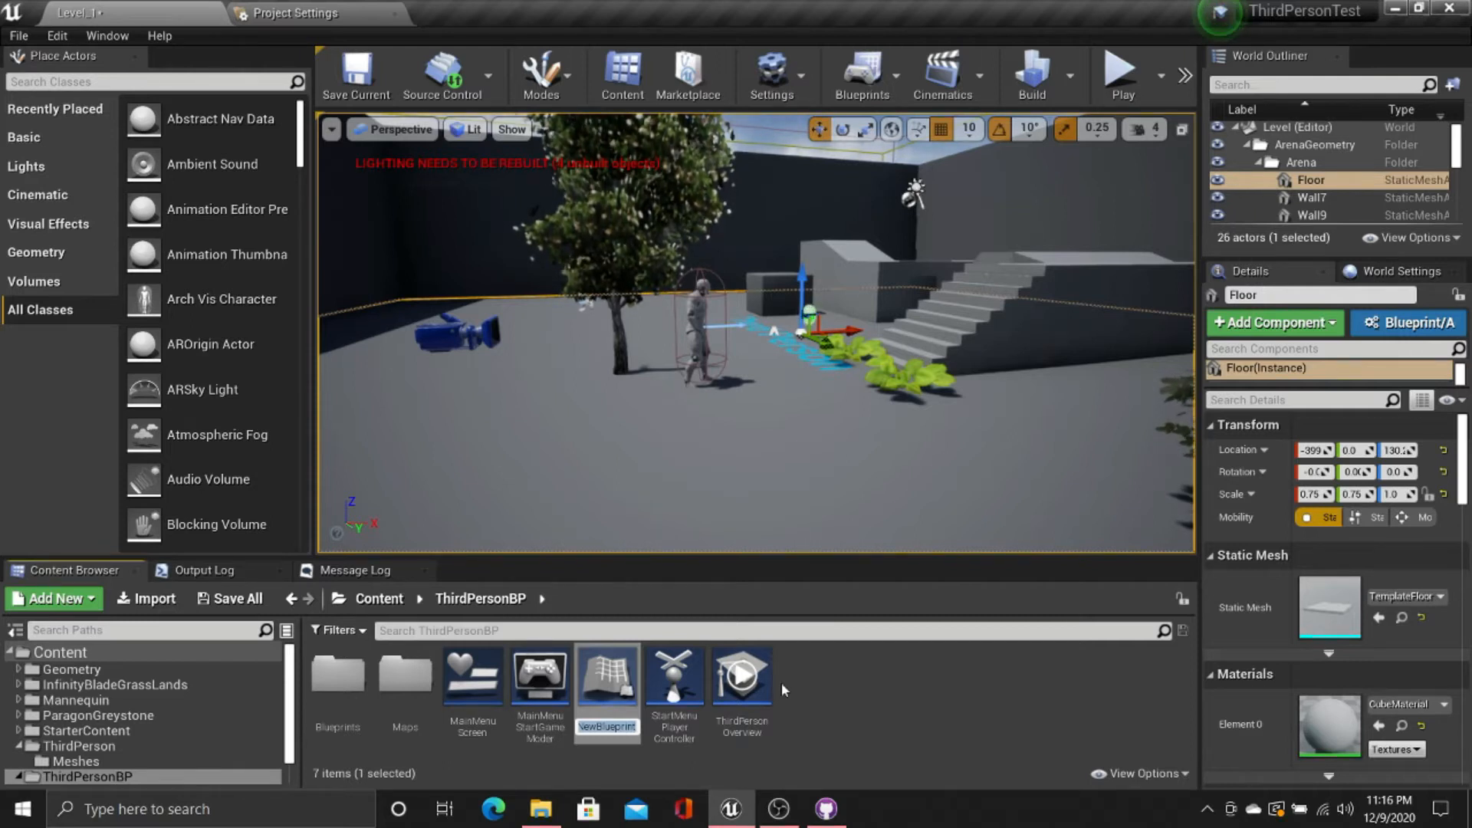
{"action": "type", "text": "Le"}
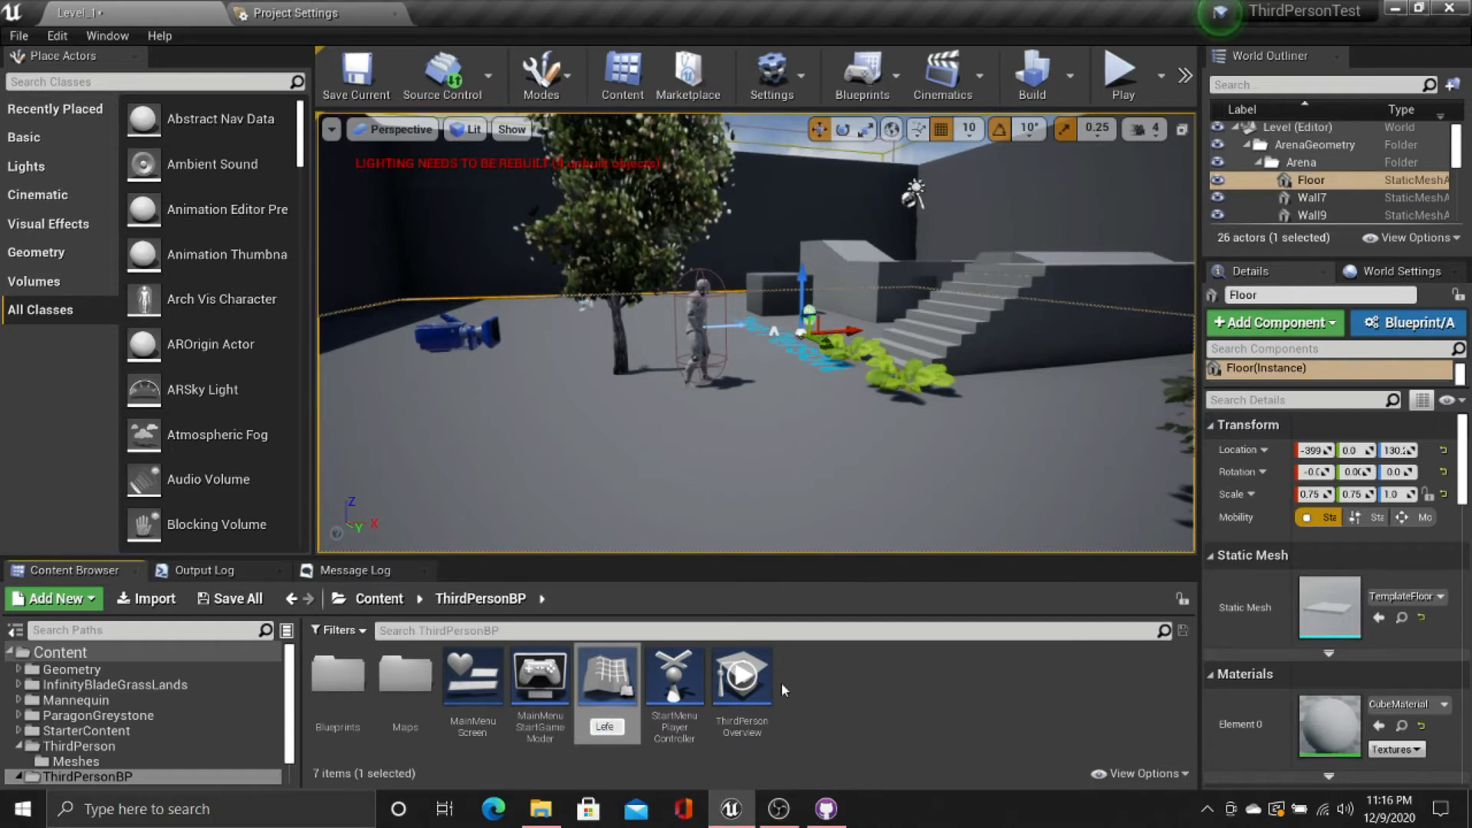
{"action": "type", "text": "vel Game"}
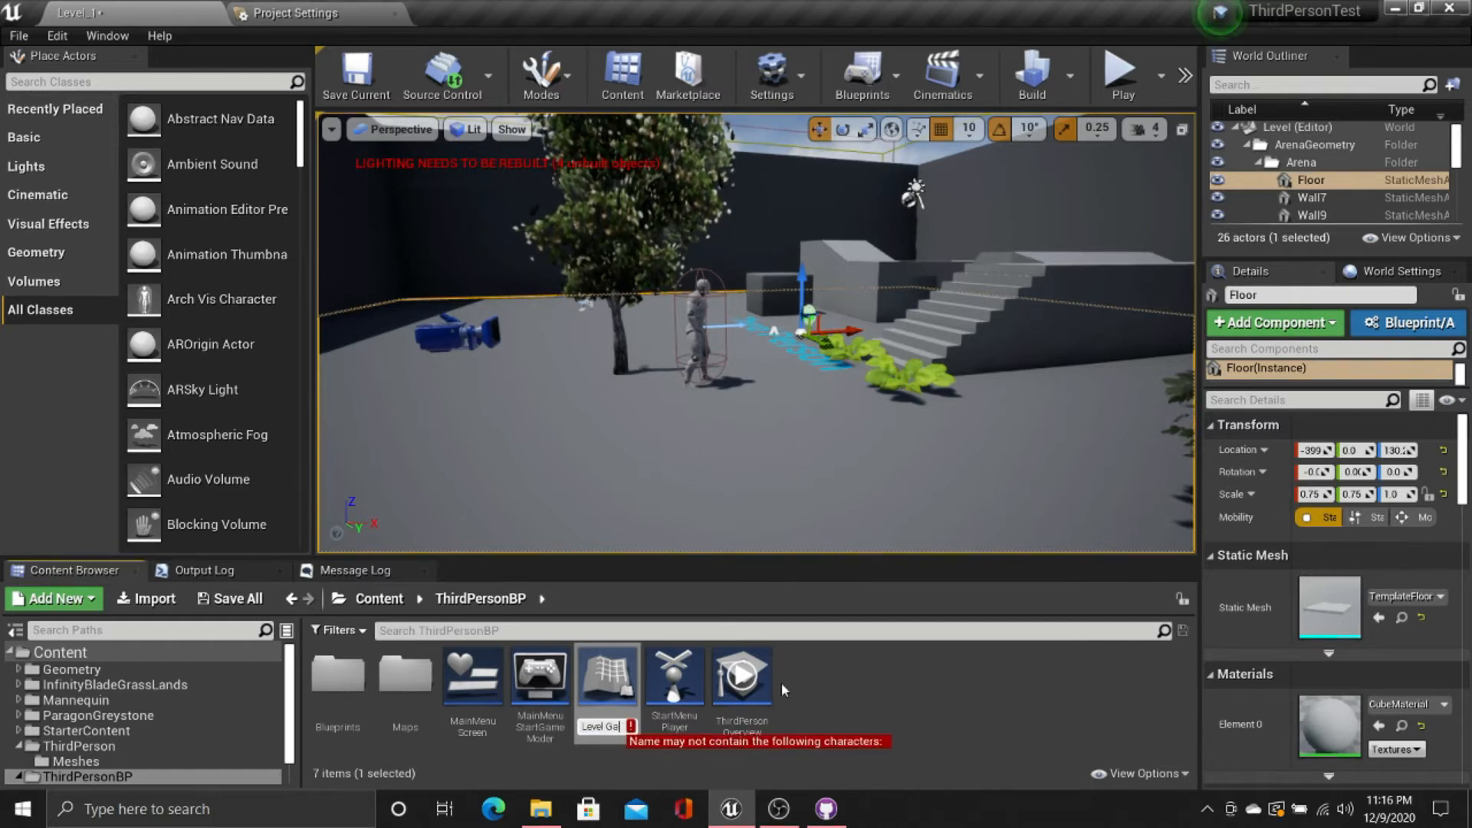
{"action": "key", "text": "BackSpace"}
{"action": "key", "text": "BackSpace"}
{"action": "key", "text": "BackSpace"}
{"action": "key", "text": "BackSpace"}
{"action": "key", "text": "BackSpace"}
{"action": "type", "text": "Game"}
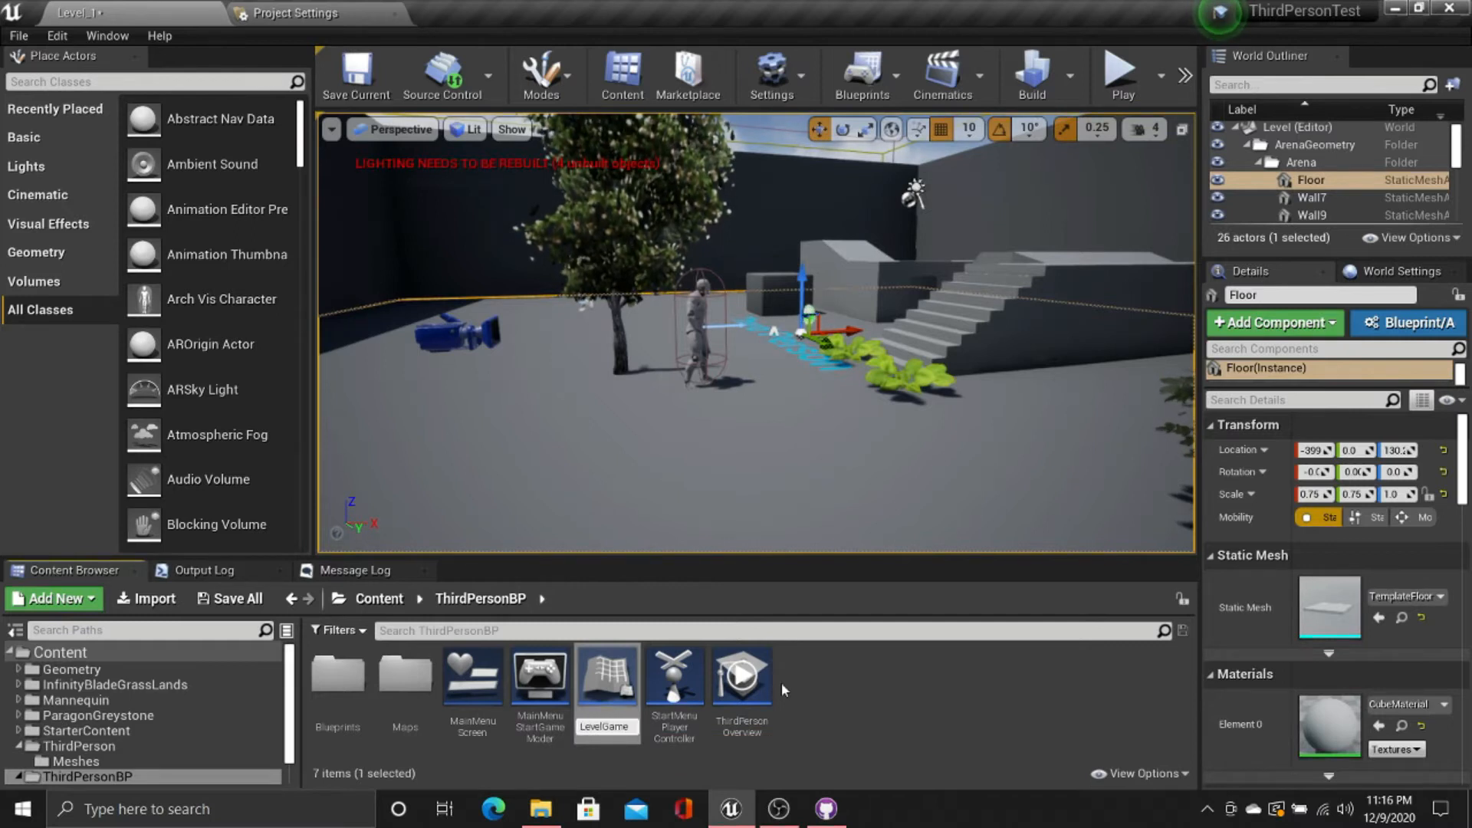
{"action": "type", "text": "Mode"}
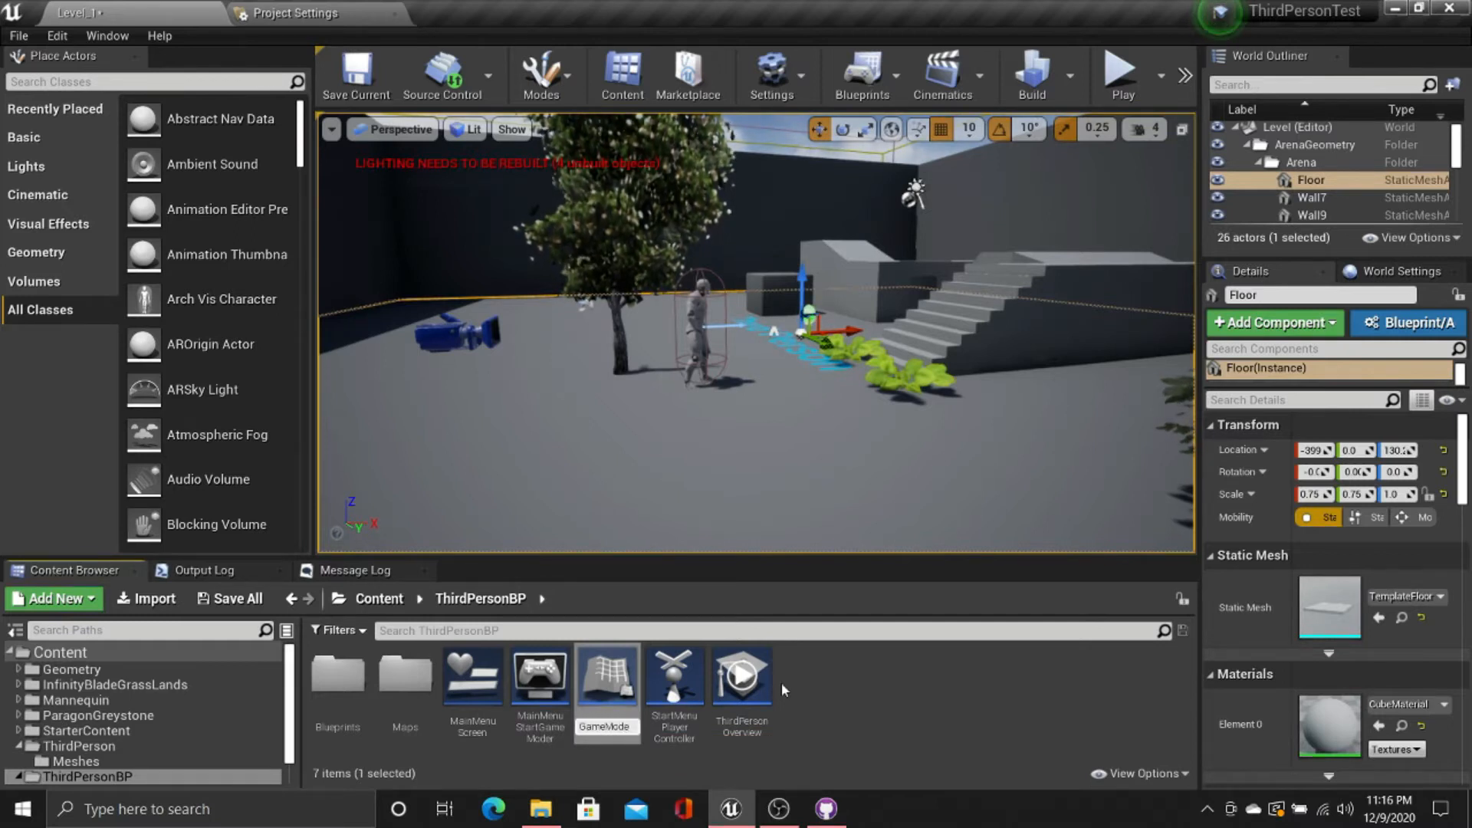
{"action": "key", "text": "Return"}
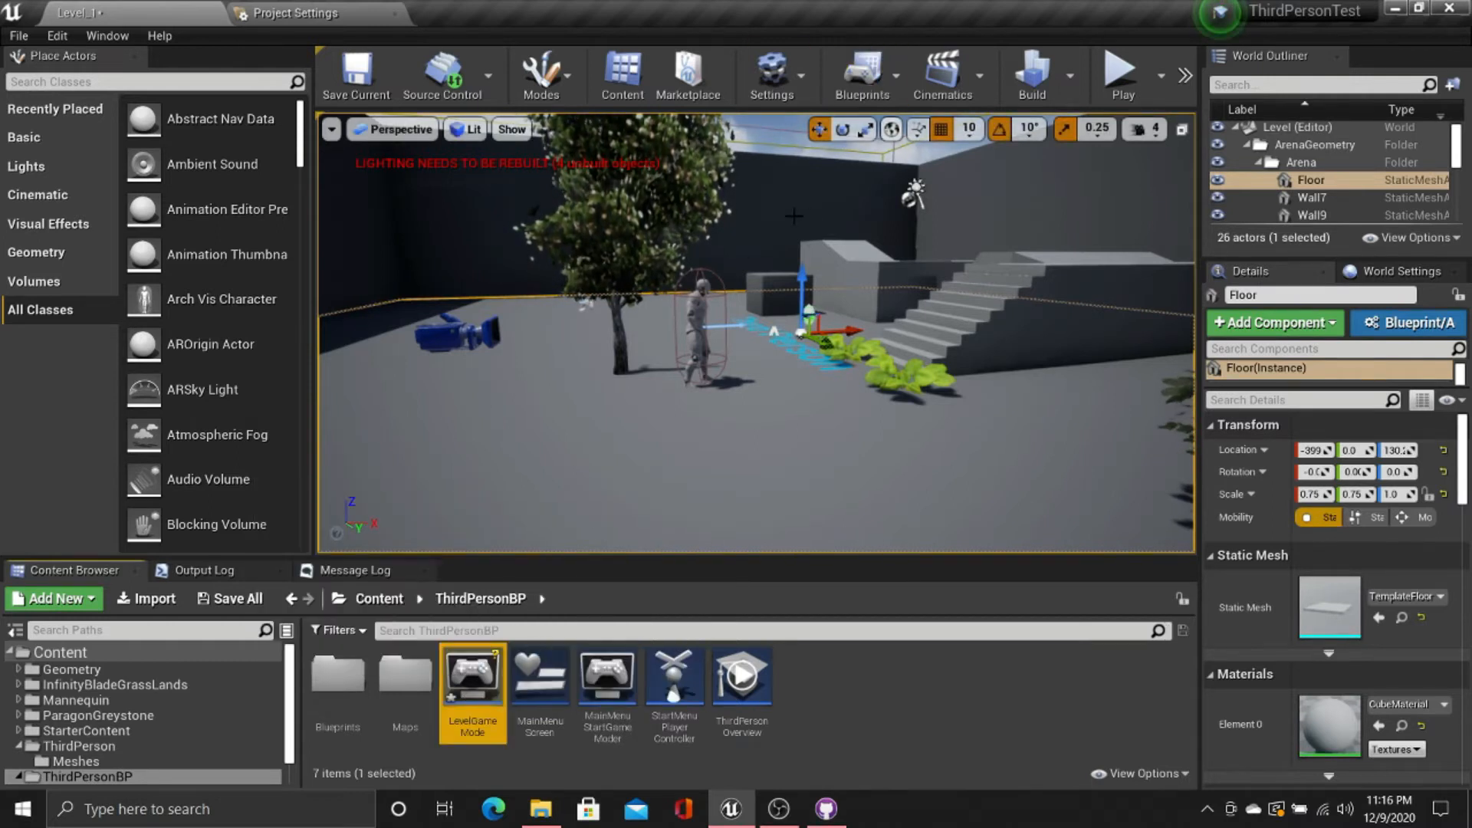
Step: Set the project's GameModeBase class to LevelGameMode
{"action": "left_click", "coordinate": [863, 76]}
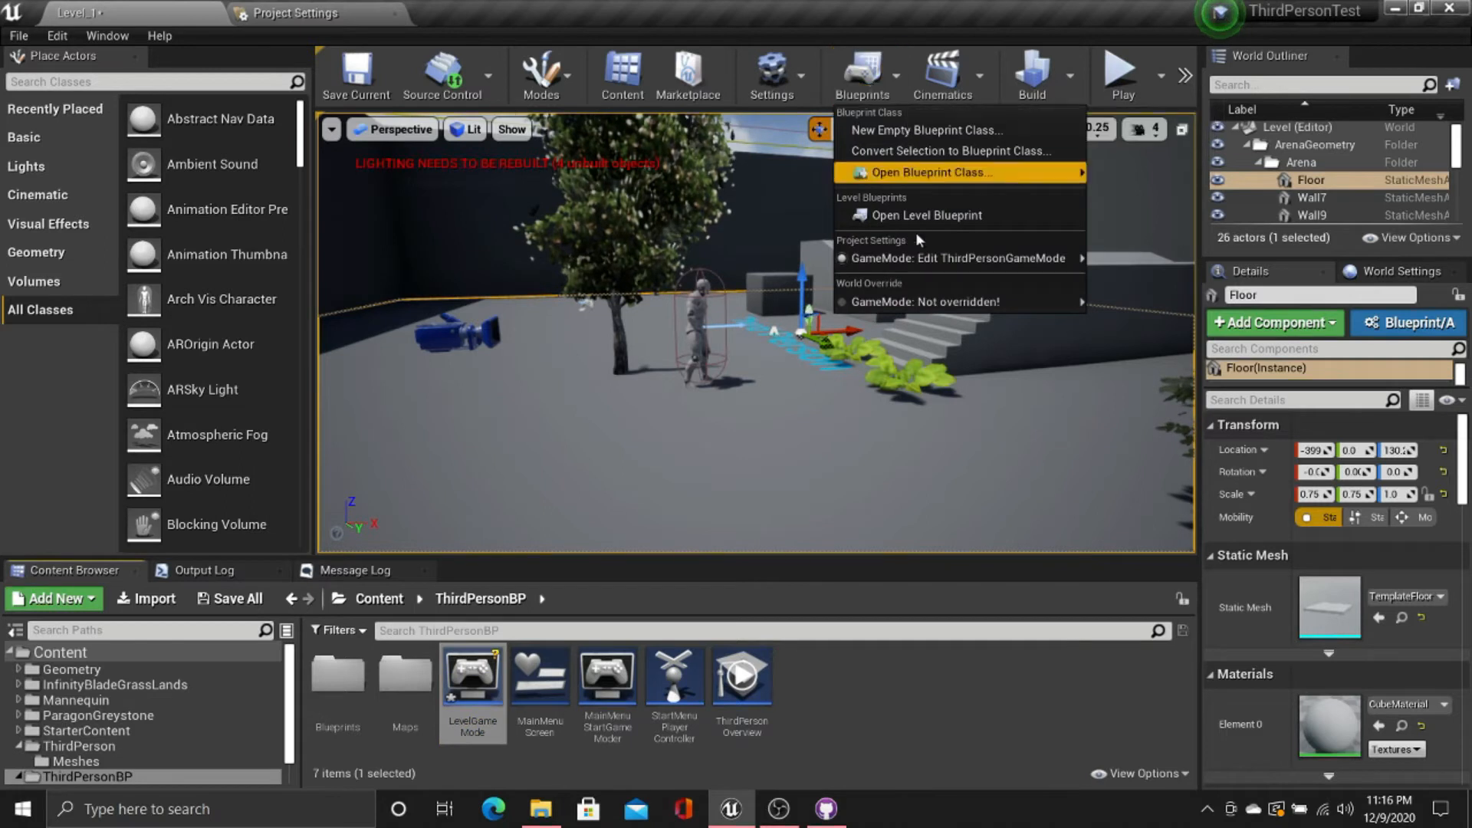
{"action": "mouse_move", "coordinate": [920, 261]}
{"action": "mouse_move", "coordinate": [1169, 308]}
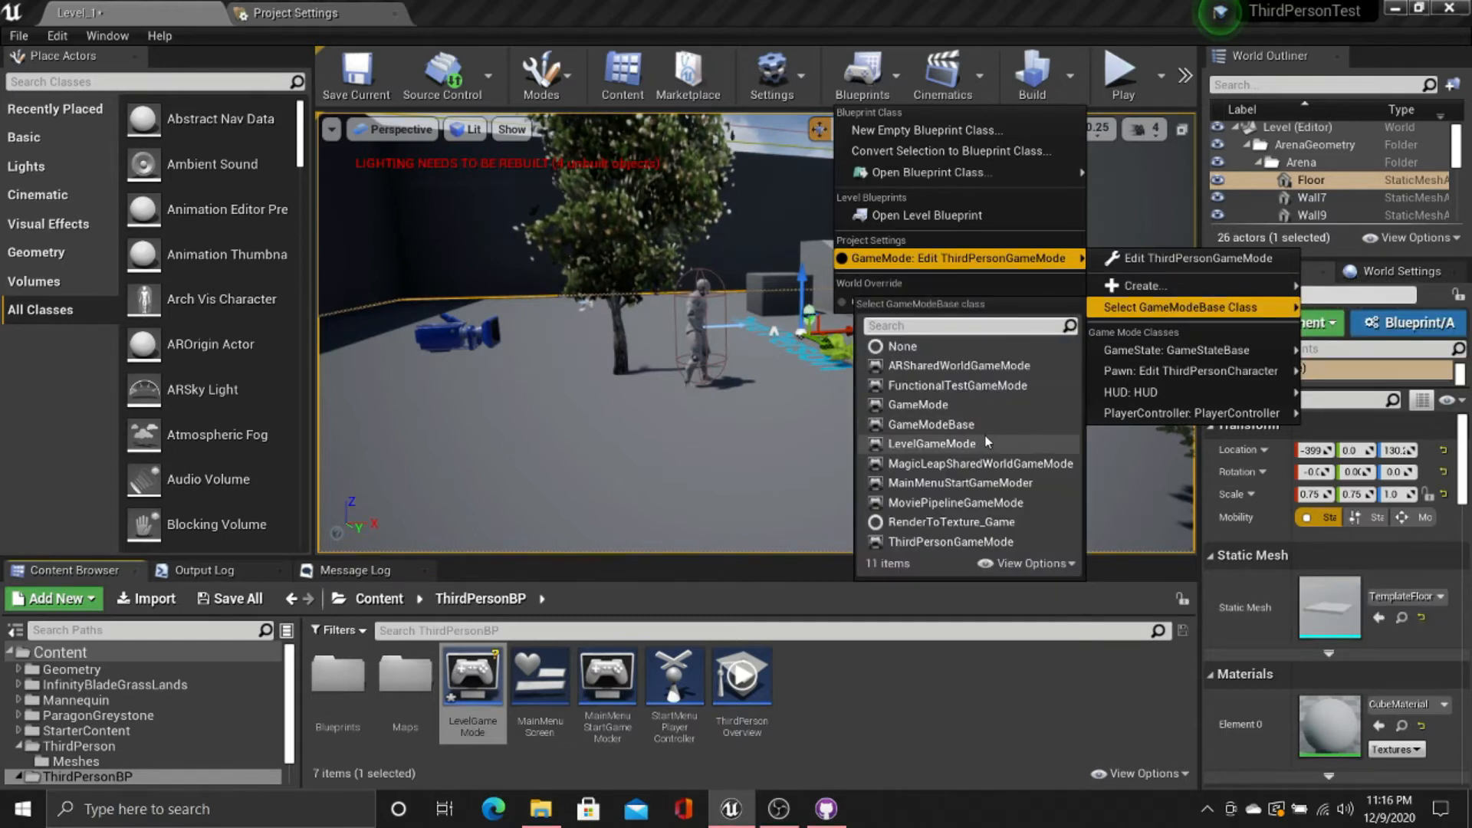
{"action": "left_click", "coordinate": [942, 444]}
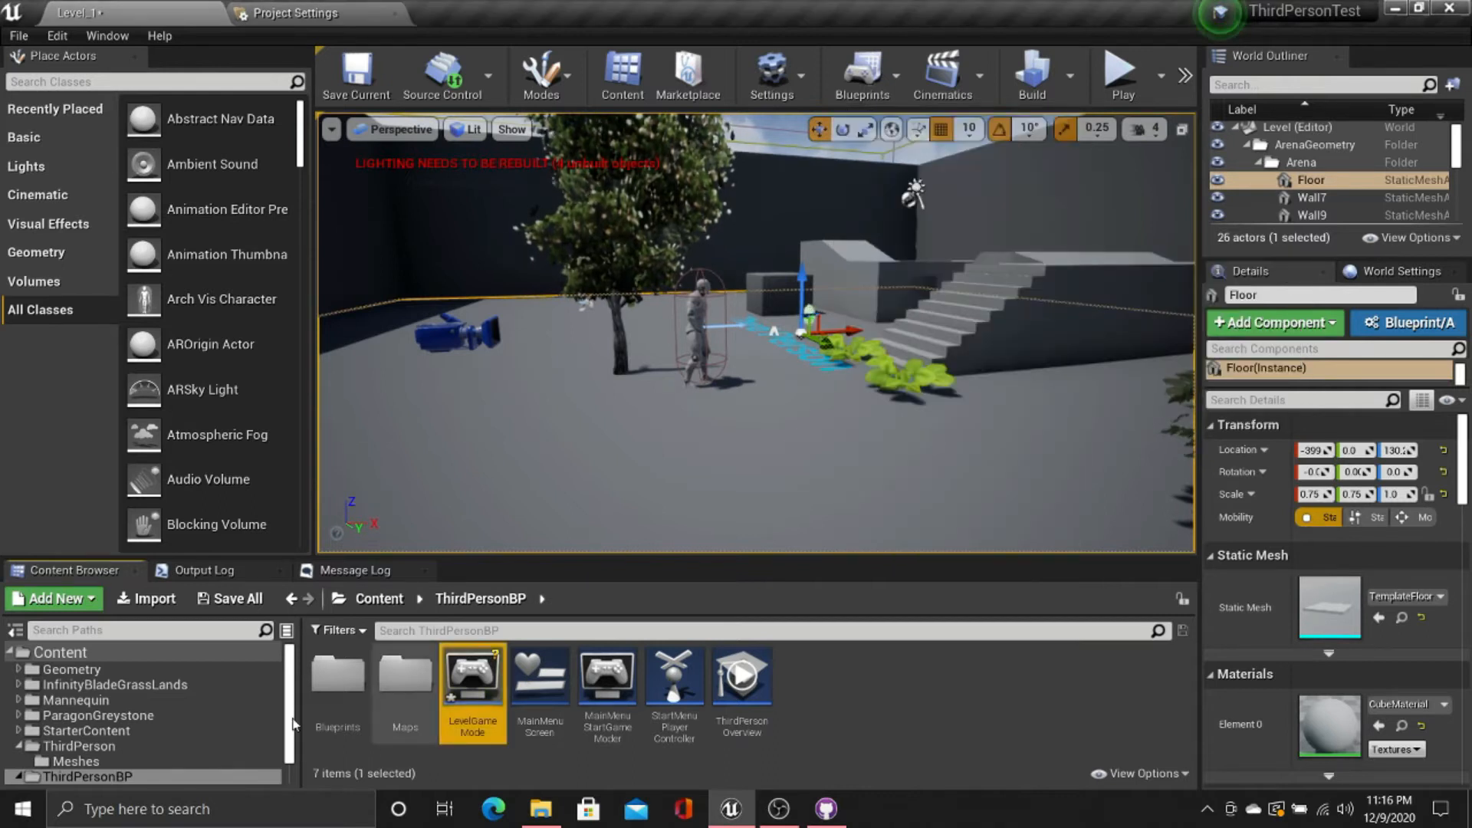
Step: Open the LevelGameMode blueprint and set its Default Pawn Class to GreystonePlayerCharacter
{"action": "double_click", "coordinate": [492, 696]}
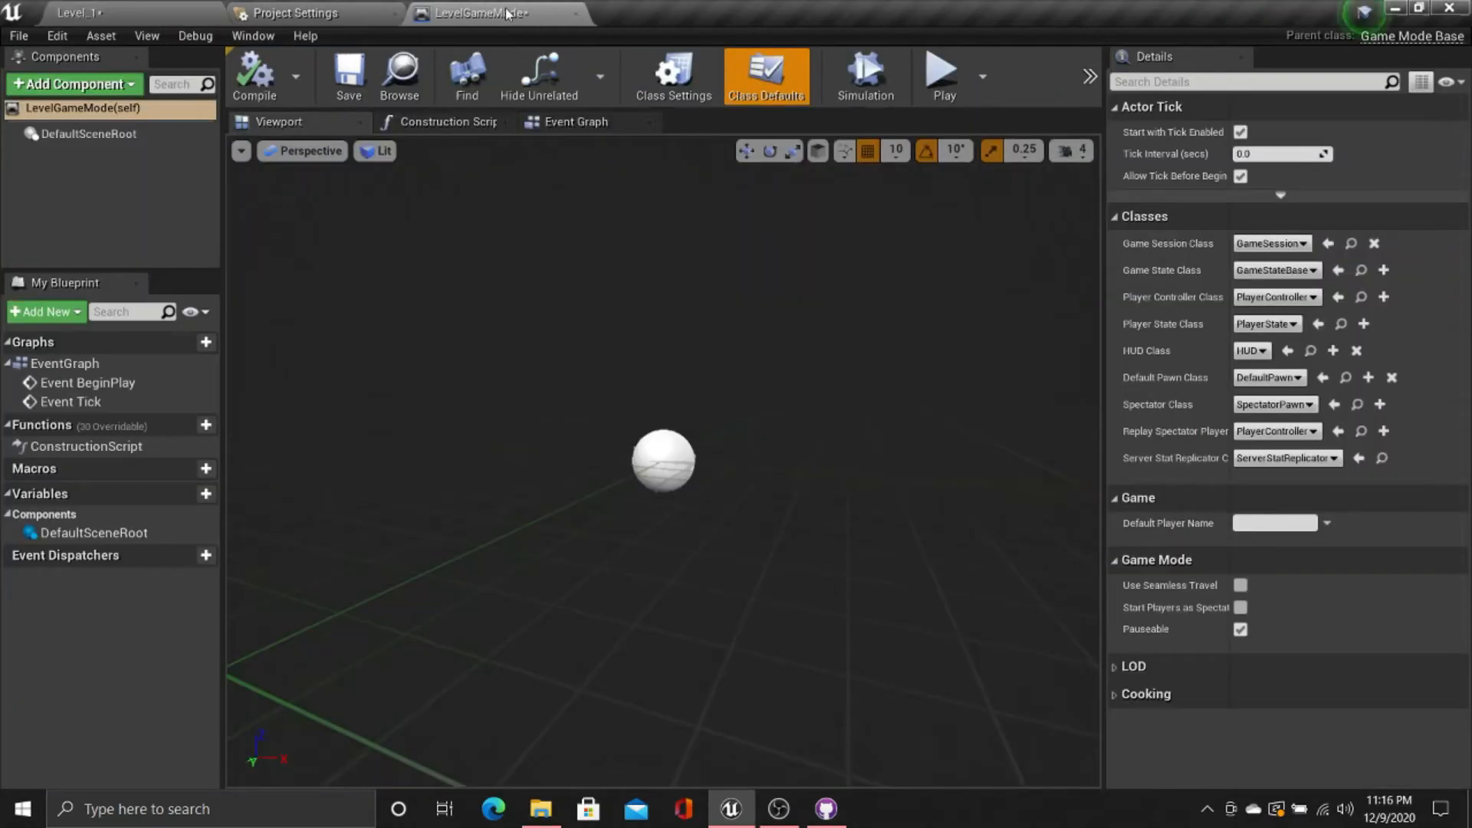
{"action": "left_click_drag", "start_coordinate": [1104, 333], "coordinate": [946, 337]}
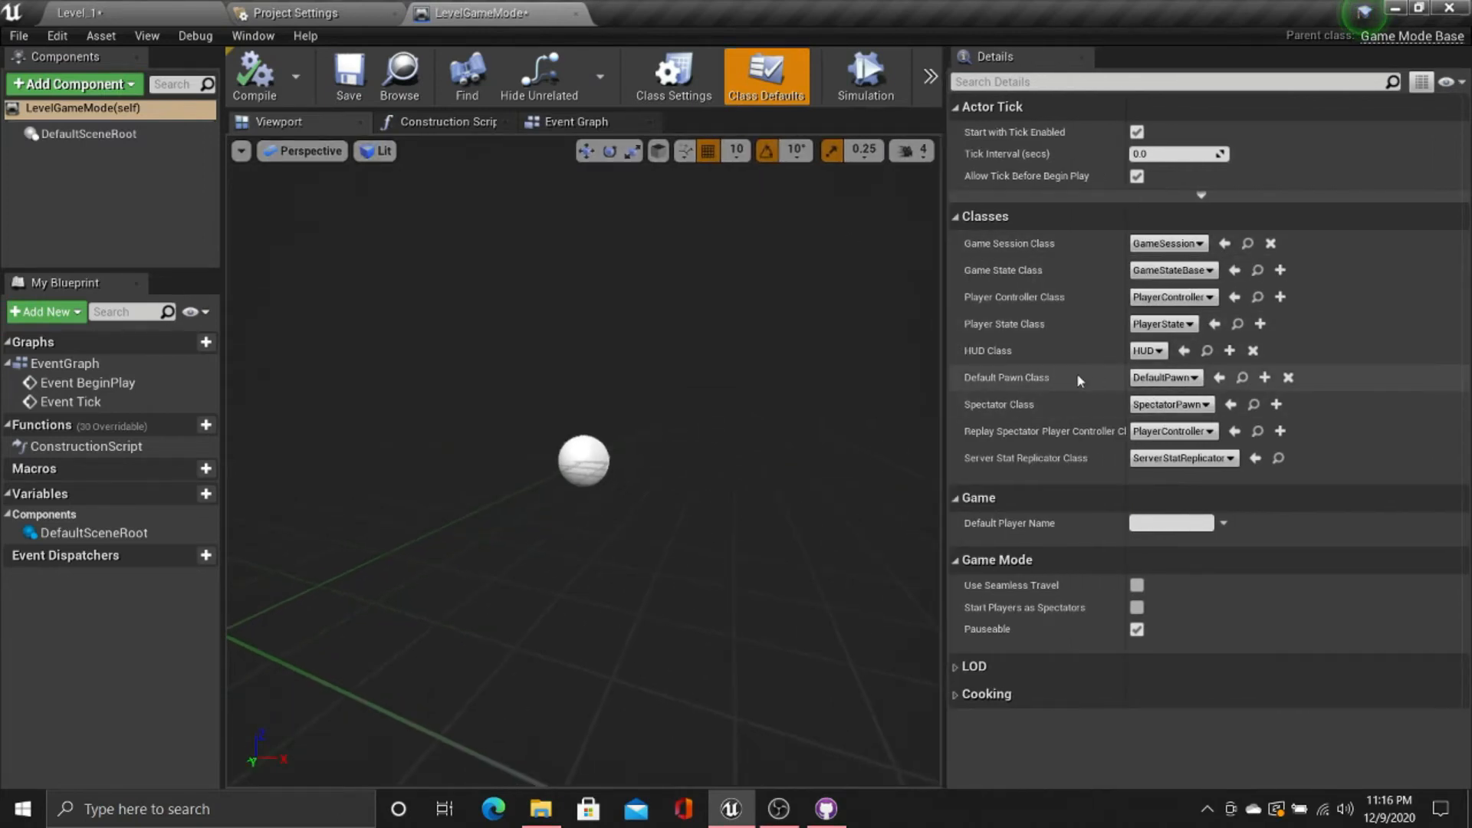
{"action": "left_click", "coordinate": [1148, 378]}
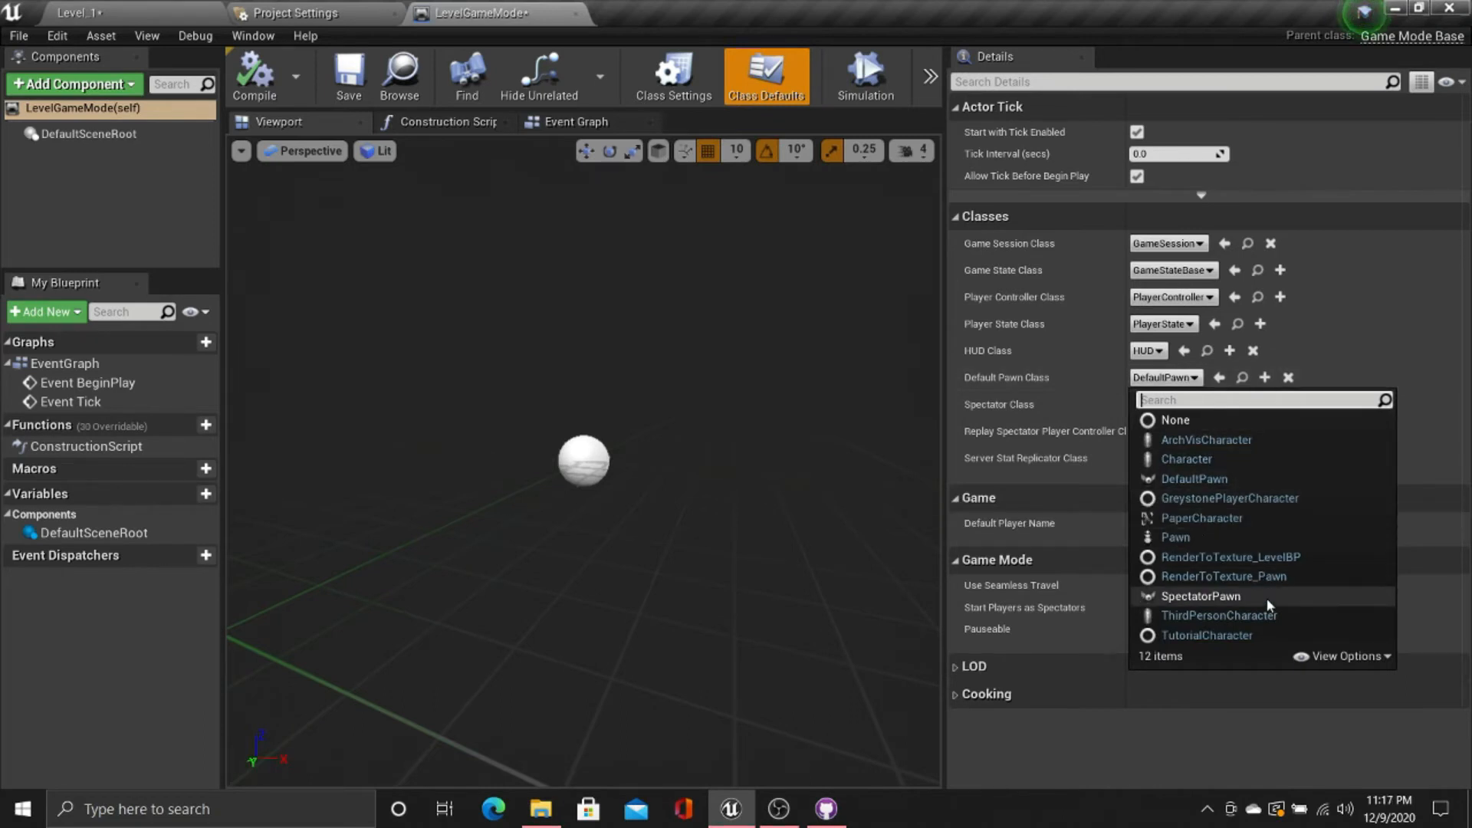
{"action": "left_click", "coordinate": [1282, 499]}
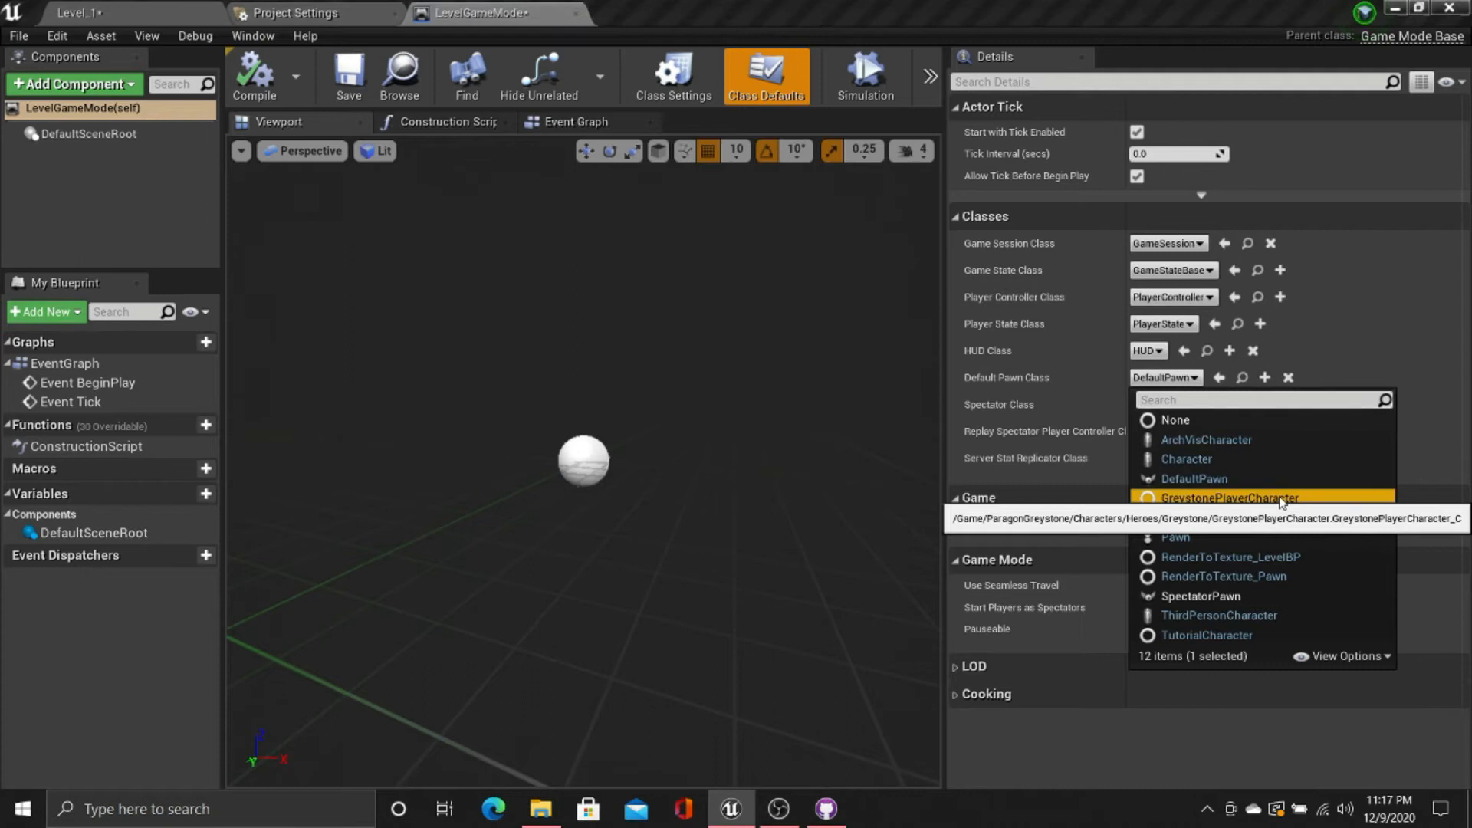
{"action": "double_click", "coordinate": [1232, 496]}
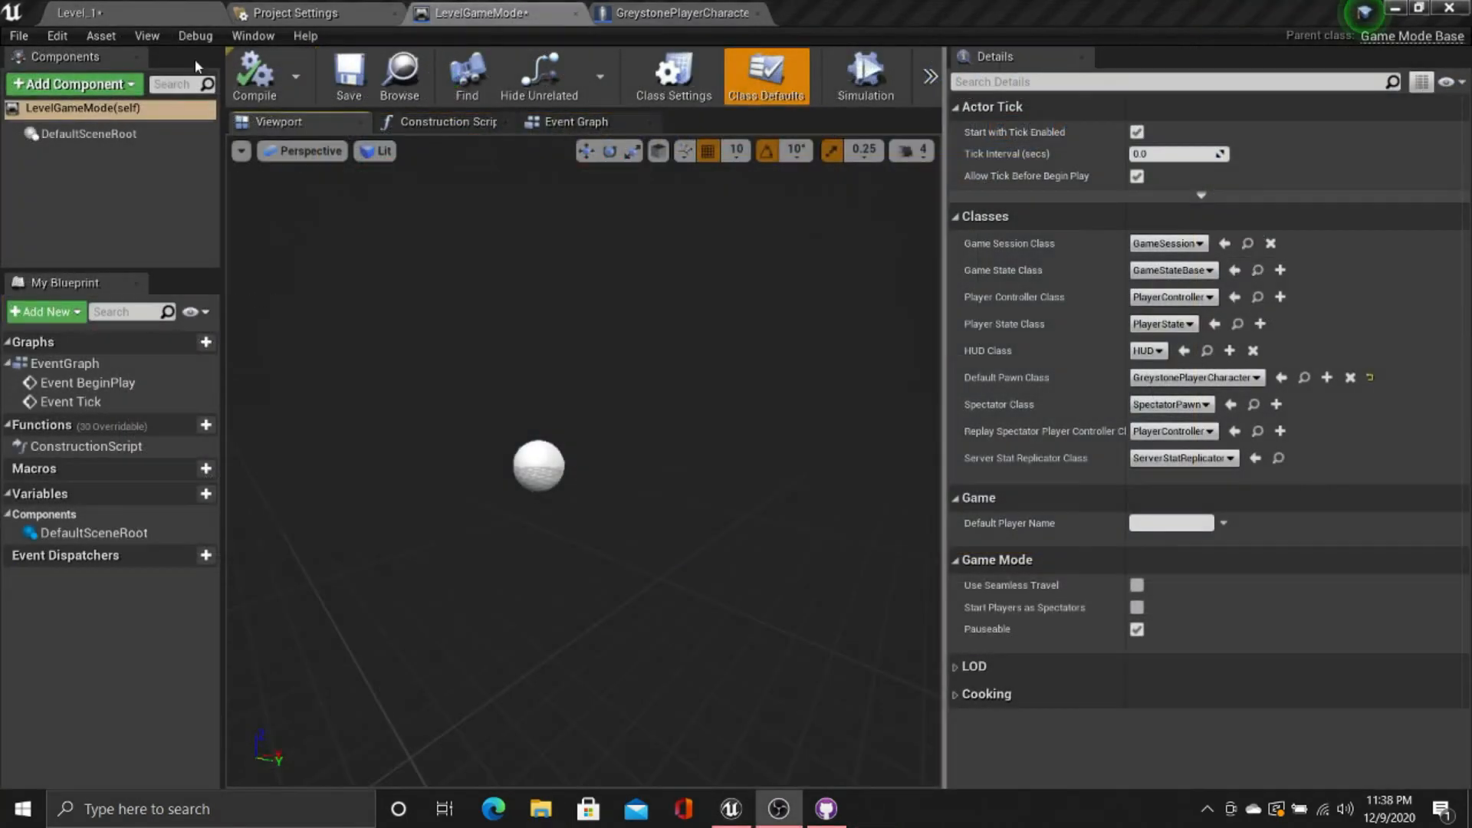
Step: Return to the level and delete the ThirdPersonCharacter actor standing beside the cherry tree
{"action": "left_click", "coordinate": [162, 16]}
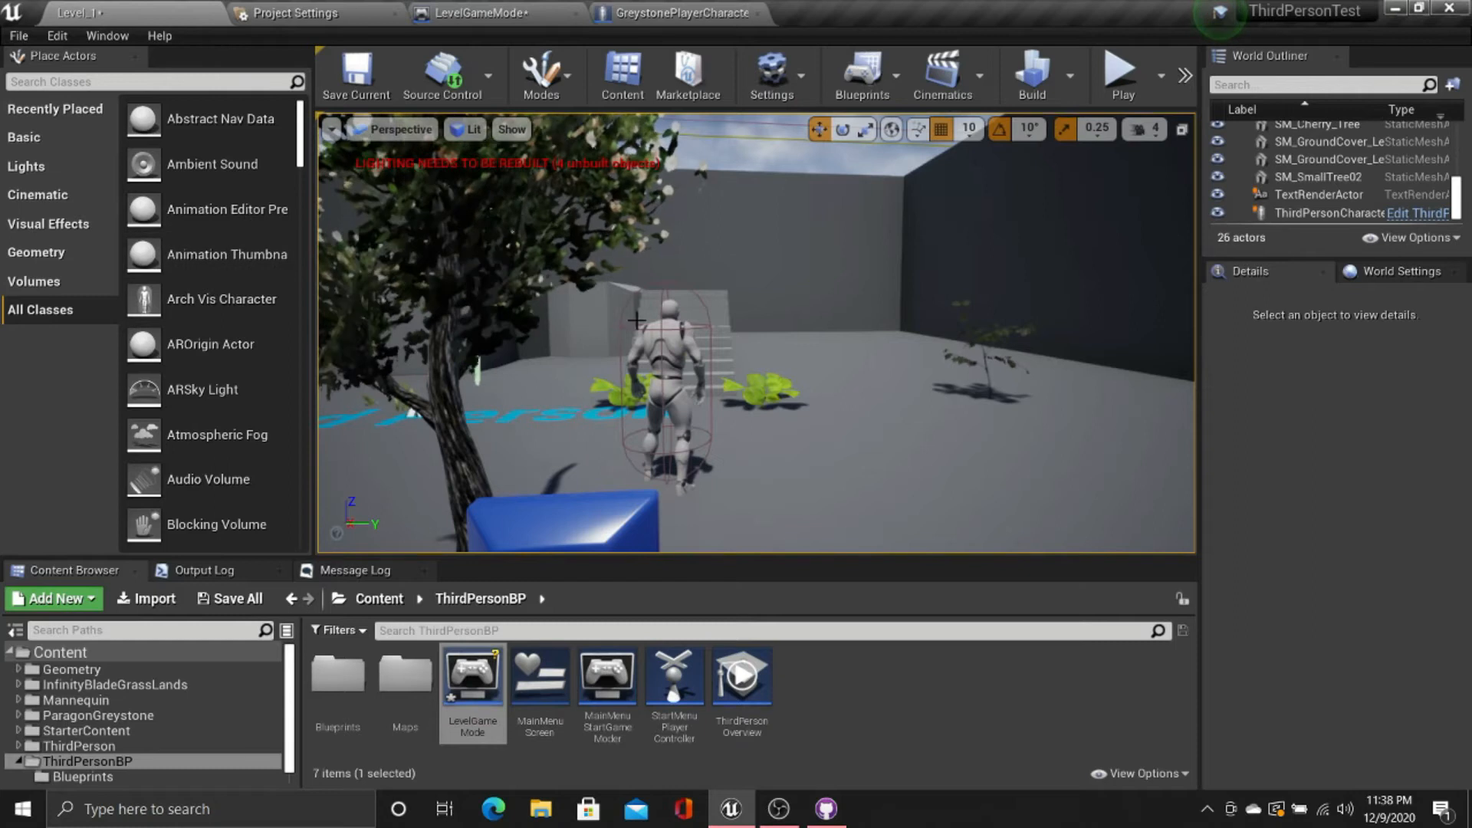
{"action": "right_click_drag", "start_coordinate": [755, 334], "coordinate": [659, 333]}
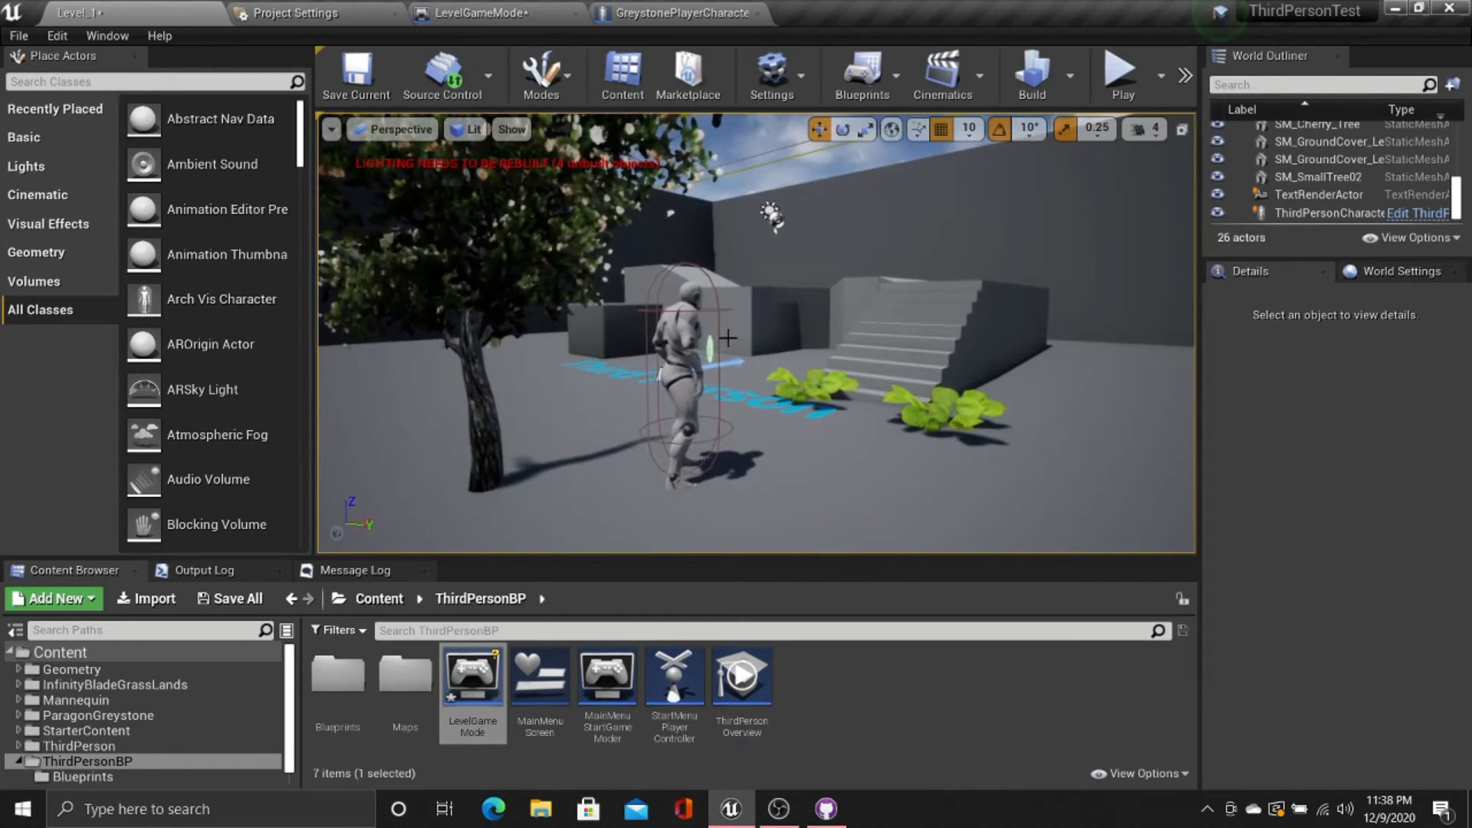
{"action": "left_click", "coordinate": [688, 371]}
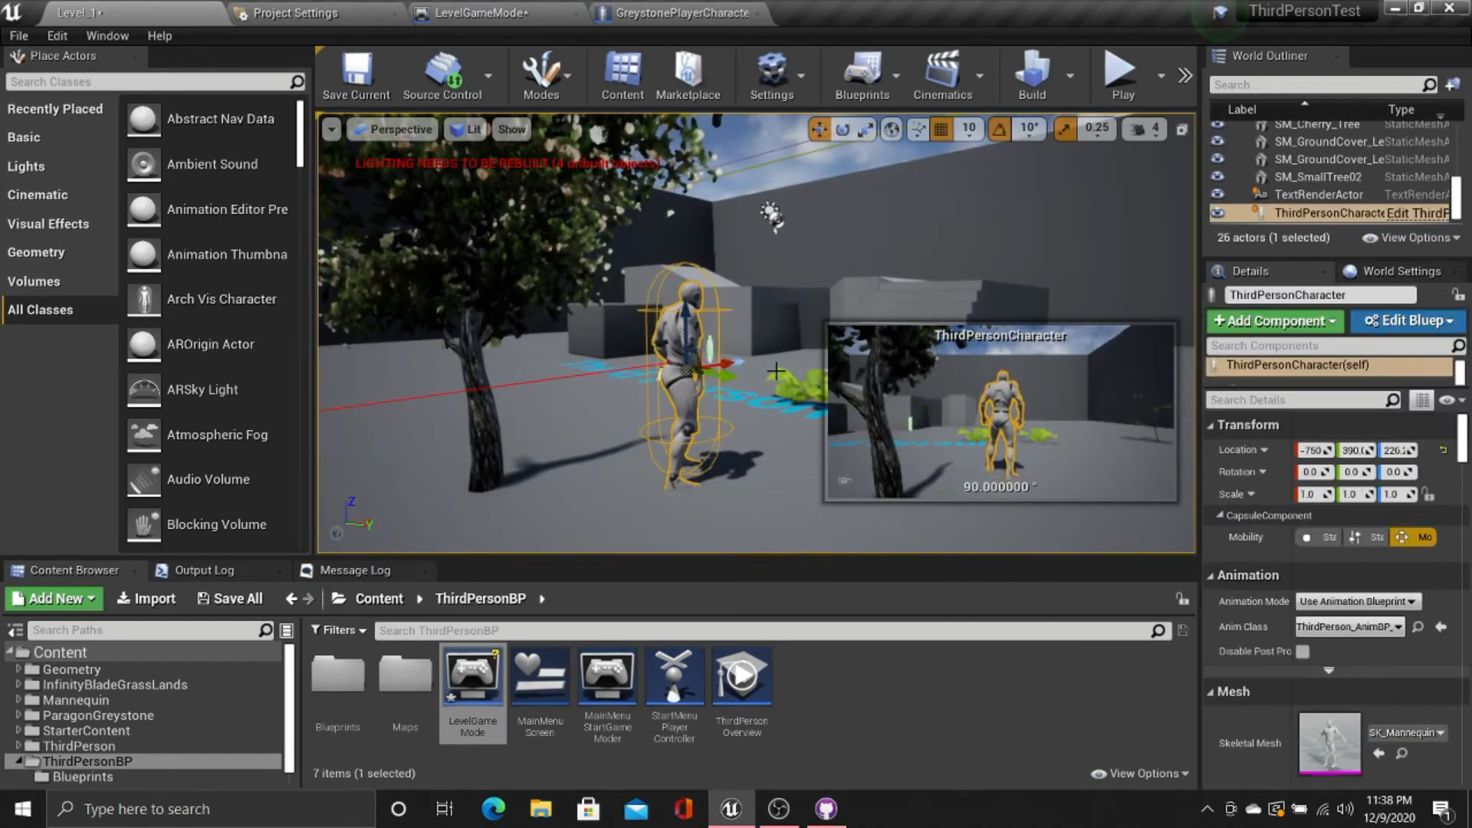
{"action": "key", "text": "Delete"}
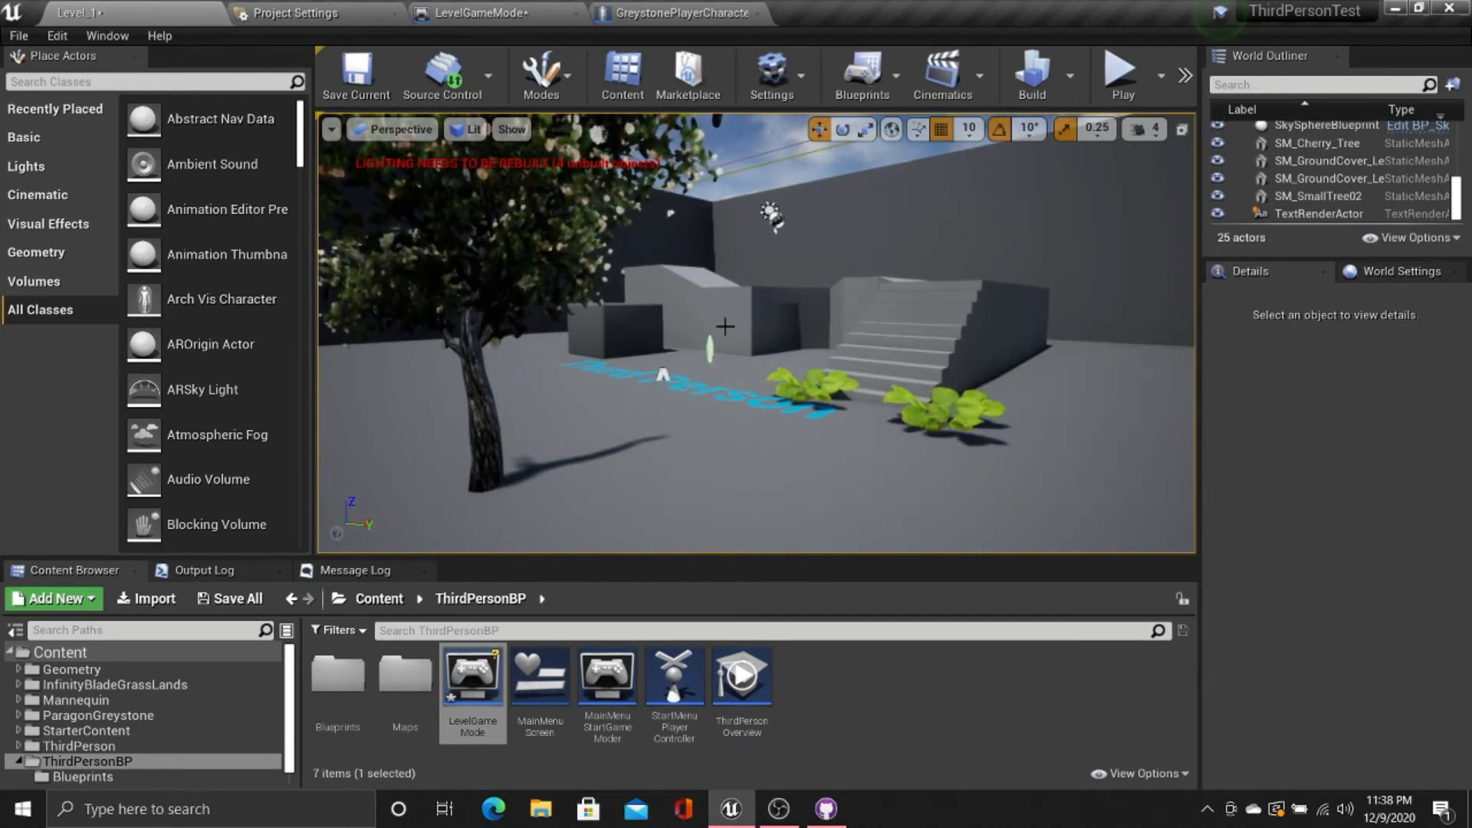
Step: Play the level in the editor and run the Greystone character around the arena and up the stairs
{"action": "left_click", "coordinate": [797, 314]}
{"action": "left_click", "coordinate": [1104, 94]}
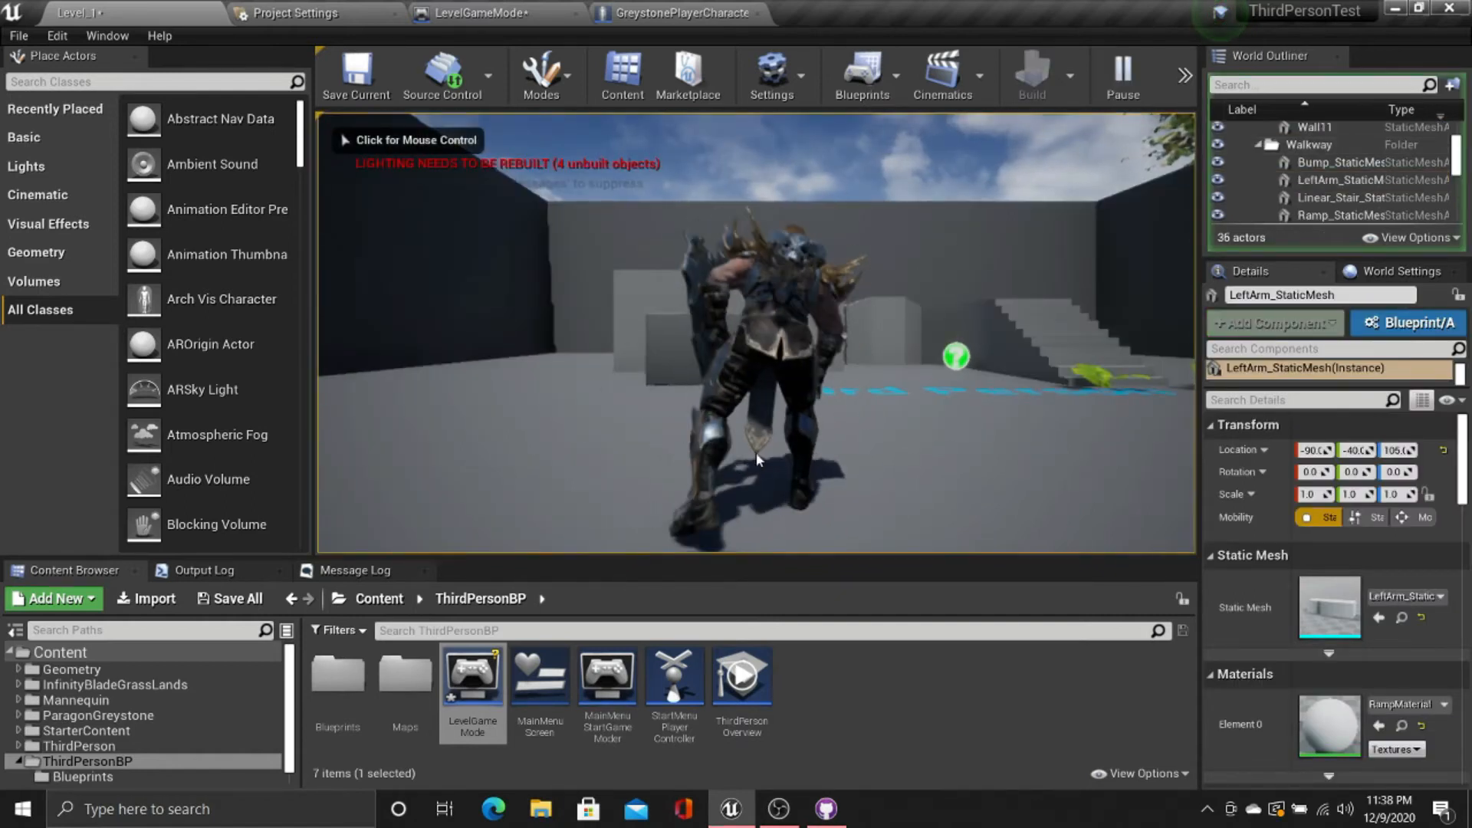
{"action": "left_click", "coordinate": [805, 283]}
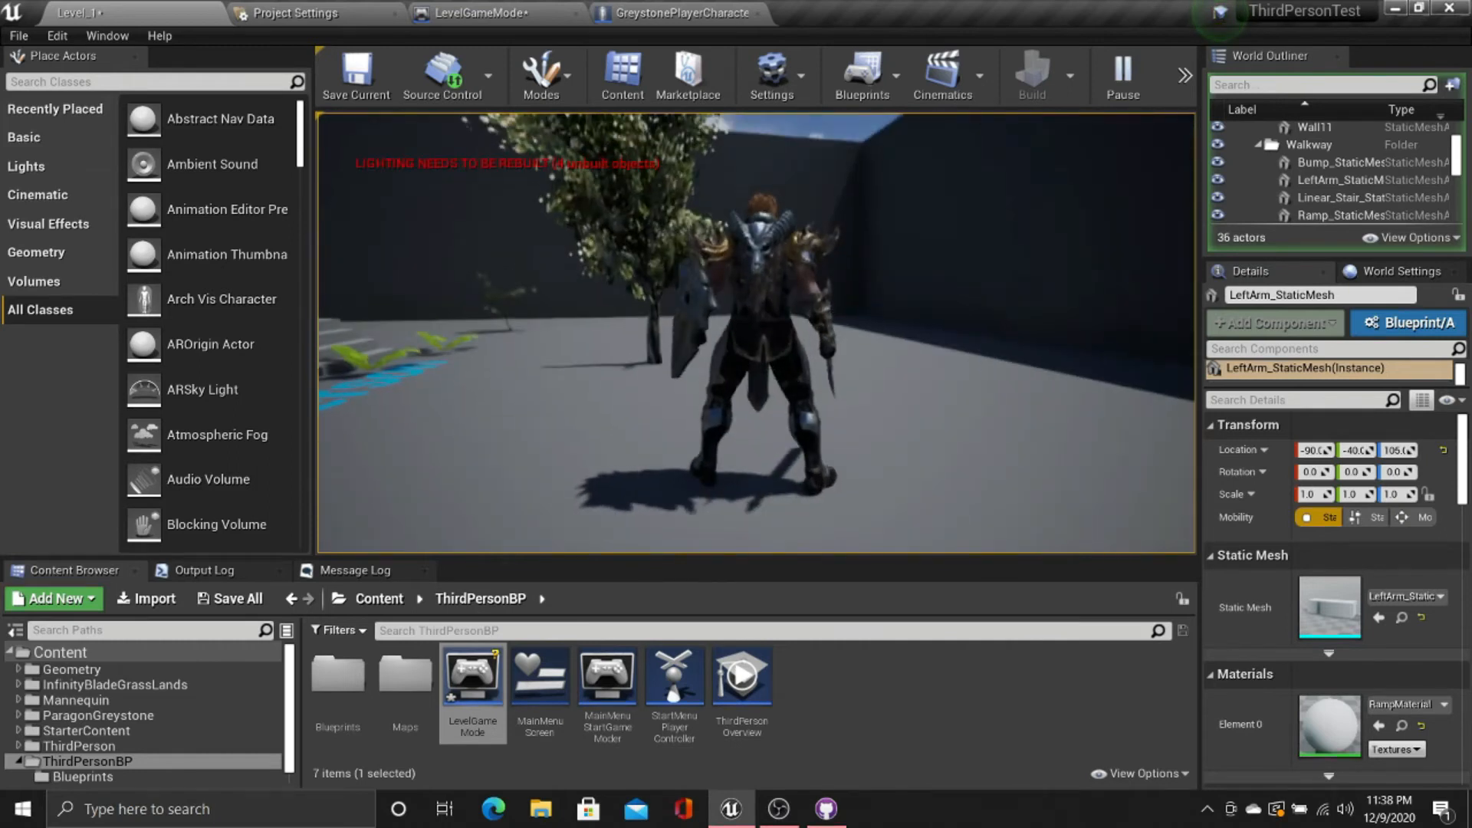
{"action": "key", "text": "w"}
{"action": "key", "text": "w"}
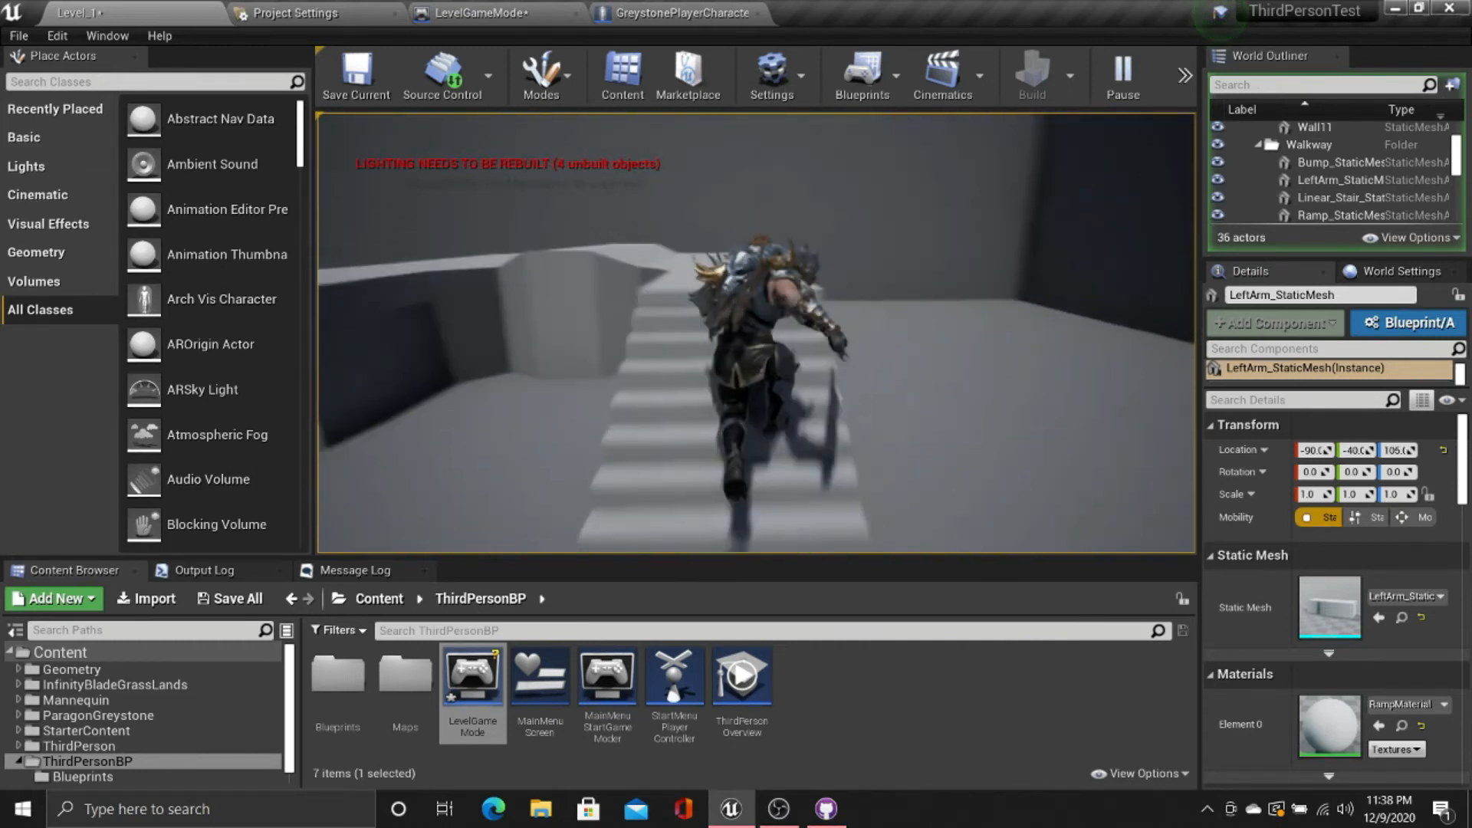
{"action": "key", "text": "w"}
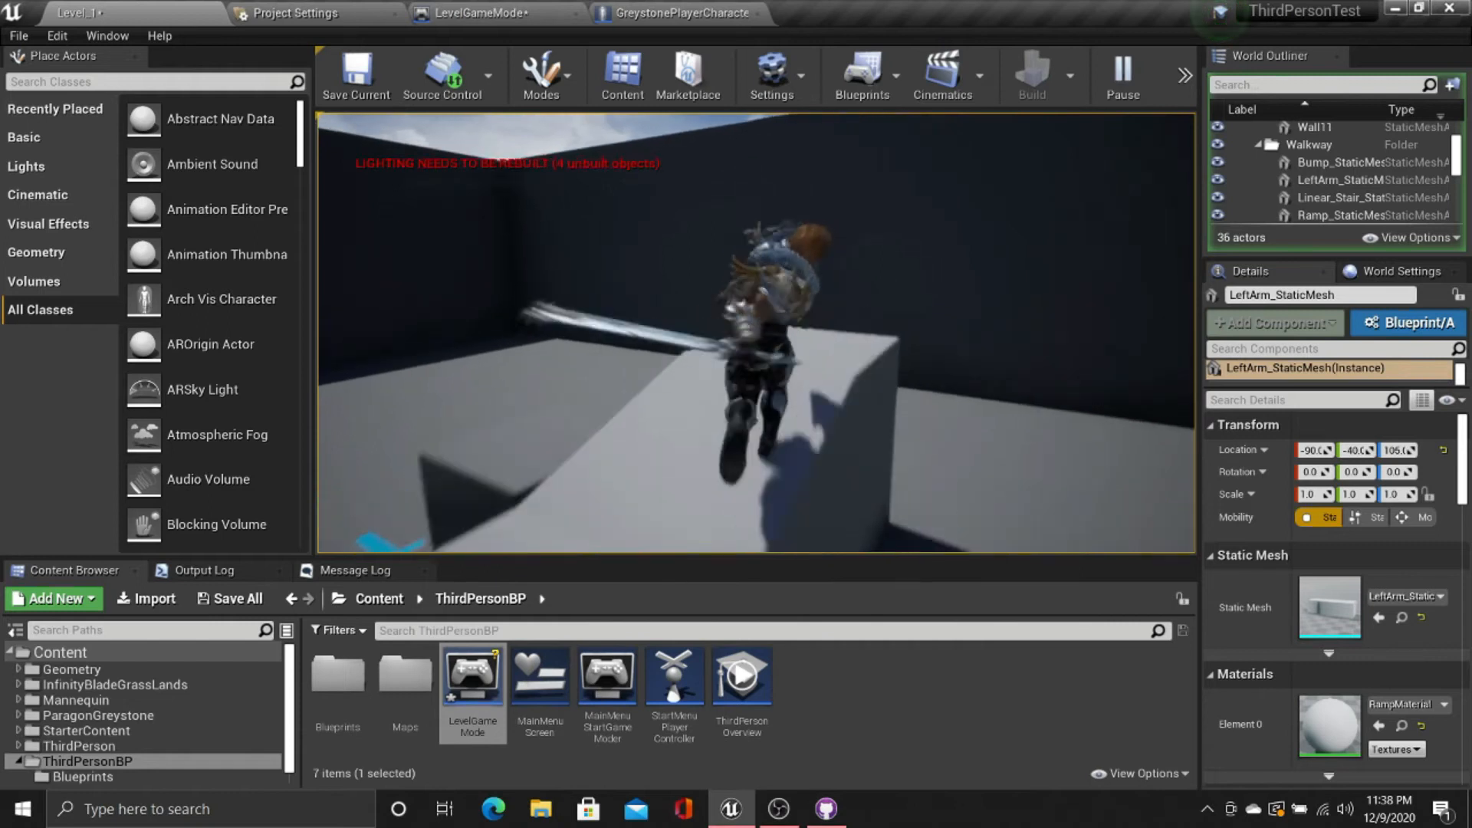
{"action": "key", "text": "w"}
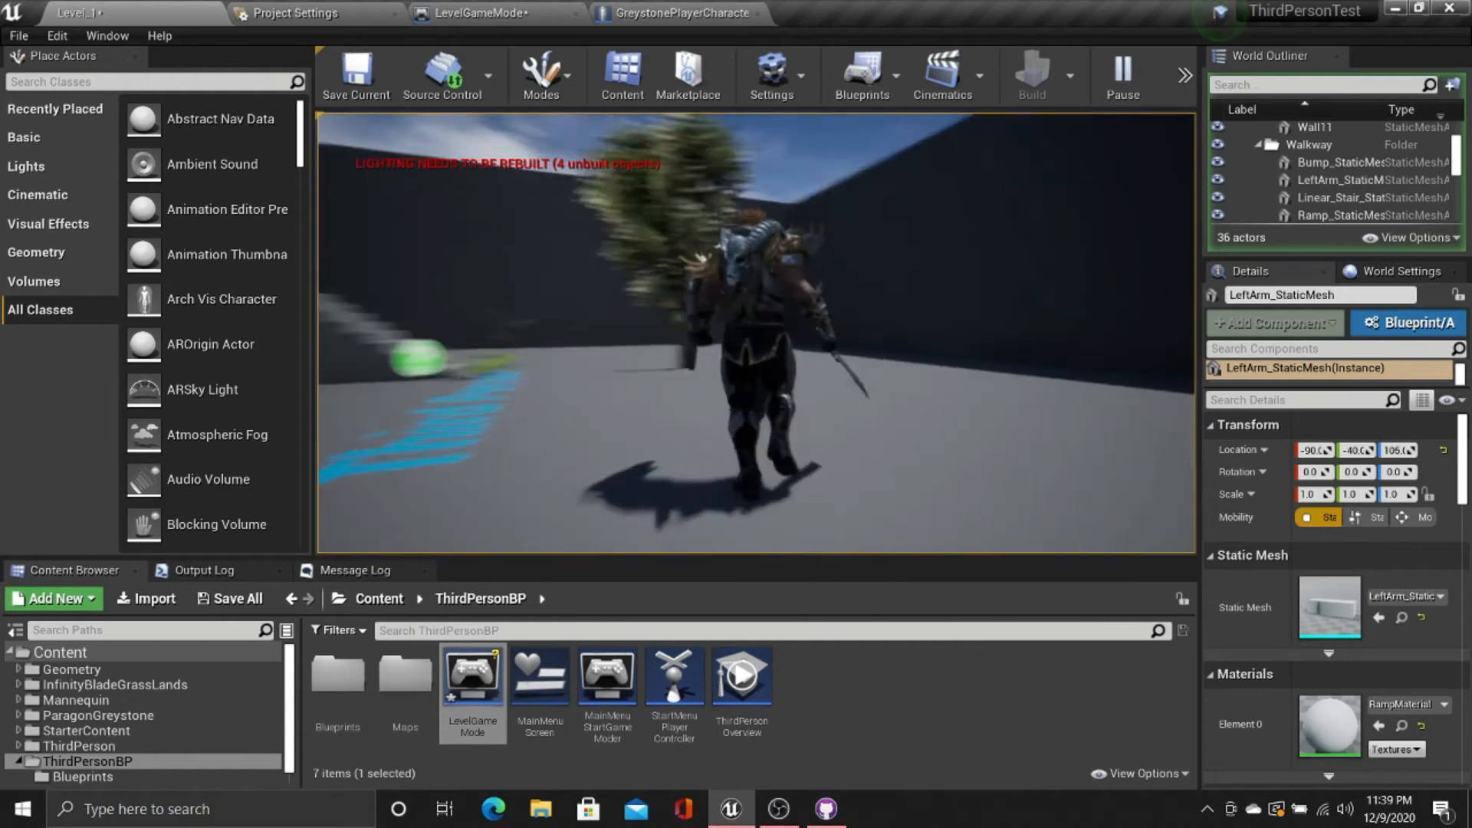
Step: Stop the play session and open LevelGameMode from the project's game mode settings to check its Default Pawn Class
{"action": "key", "text": "w"}
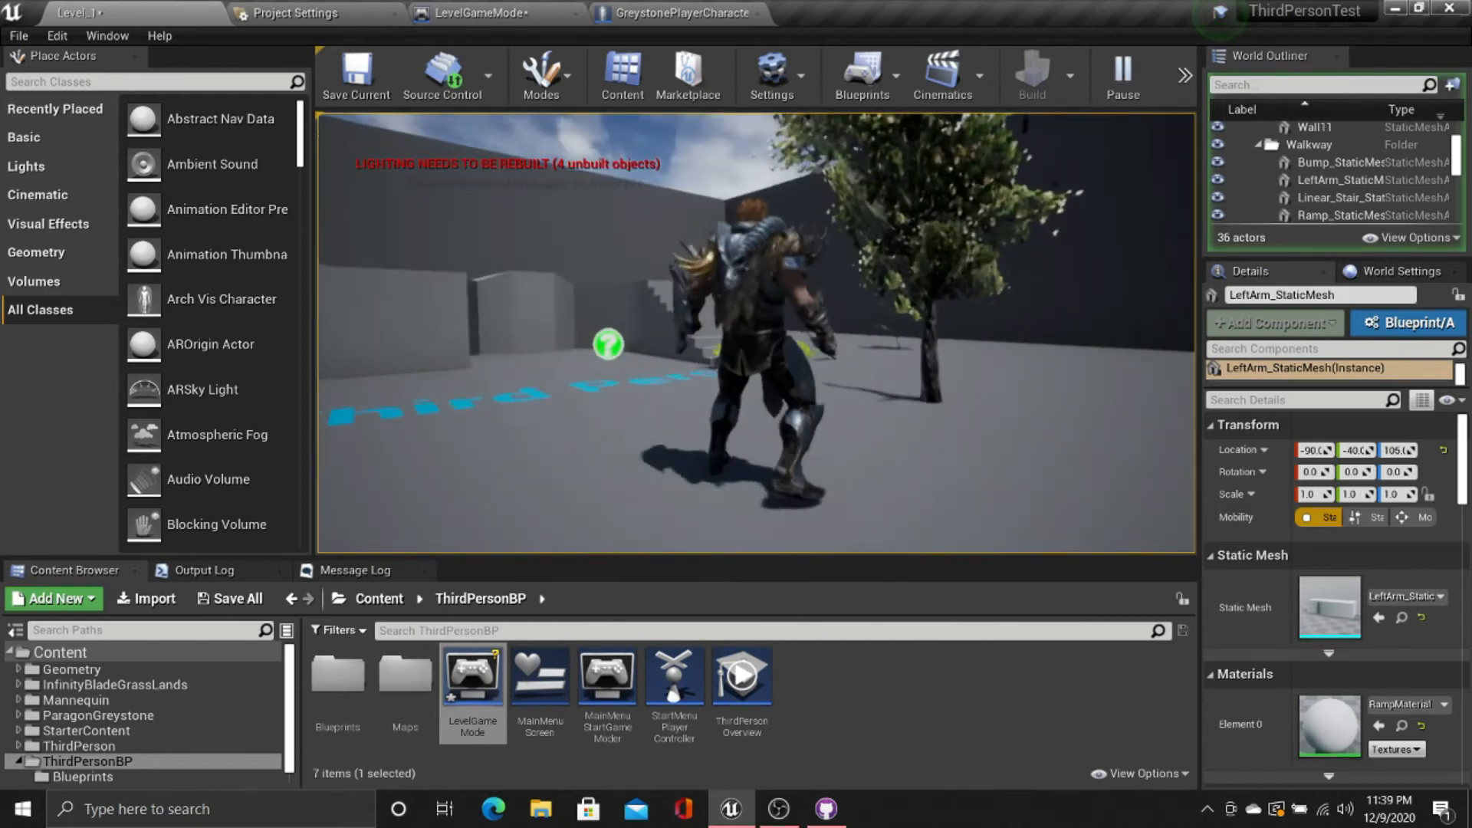
{"action": "key", "text": "Escape"}
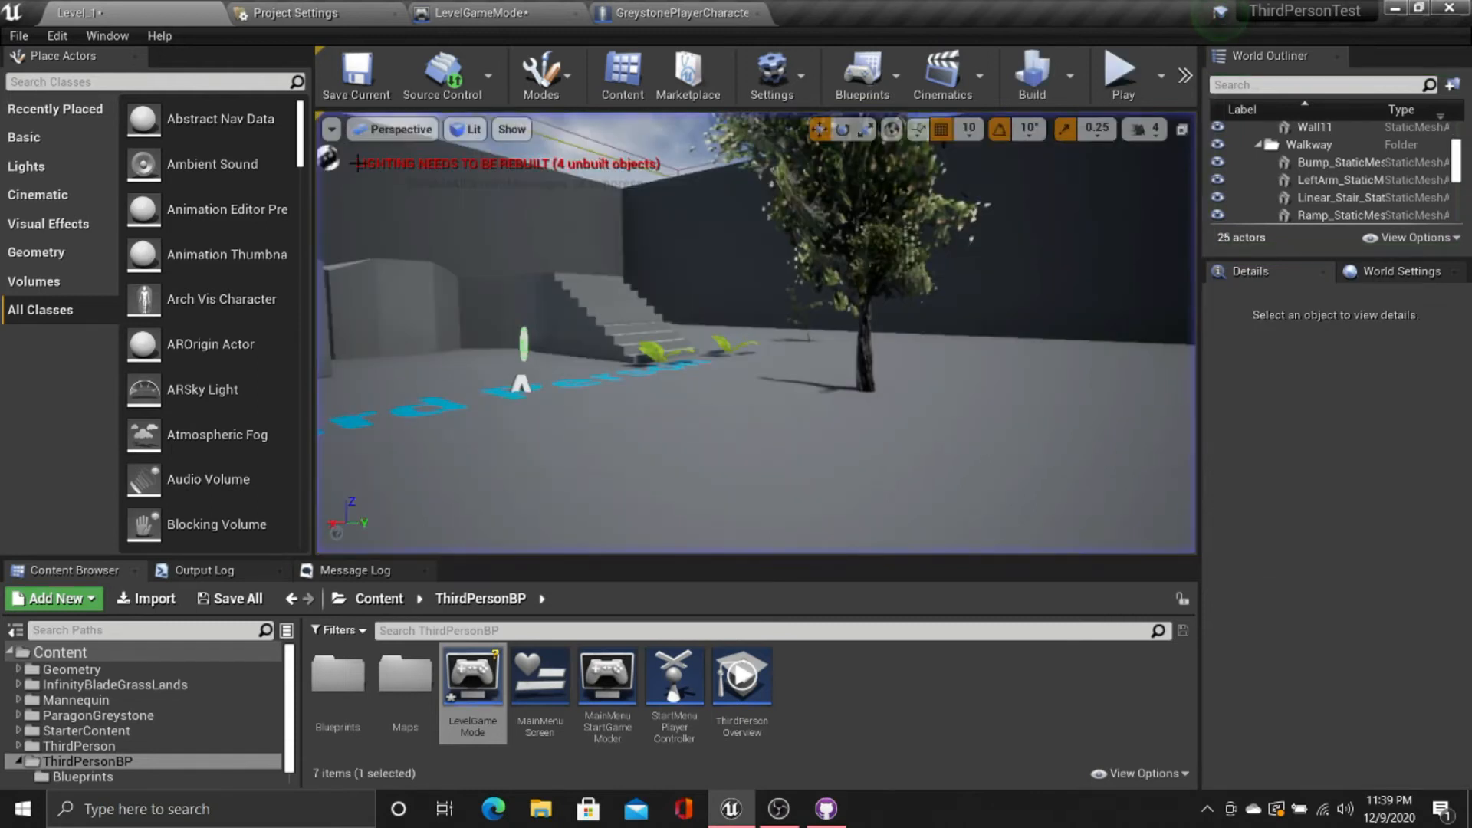
{"action": "left_click", "coordinate": [865, 77]}
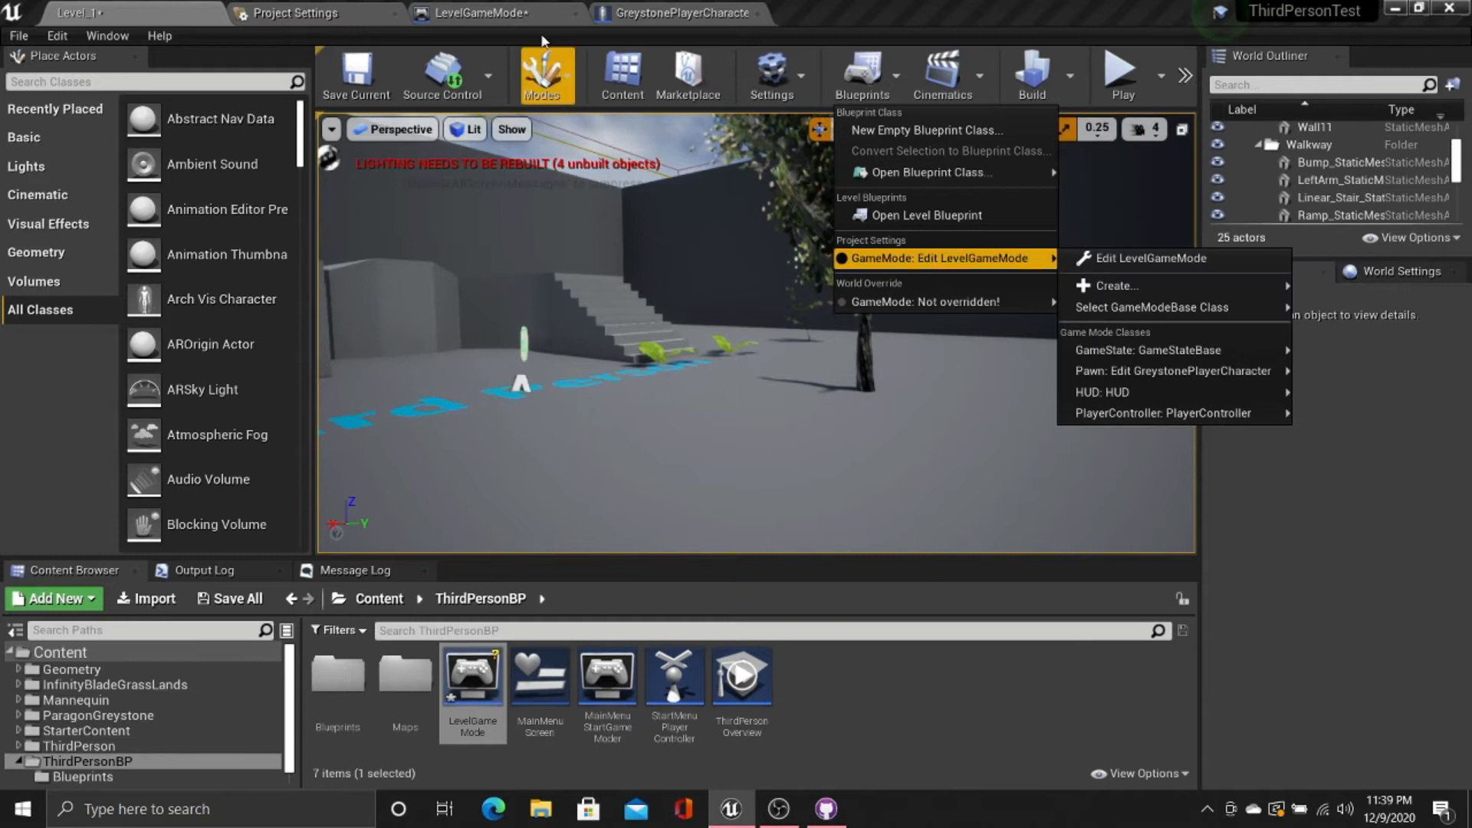
{"action": "left_click", "coordinate": [921, 258]}
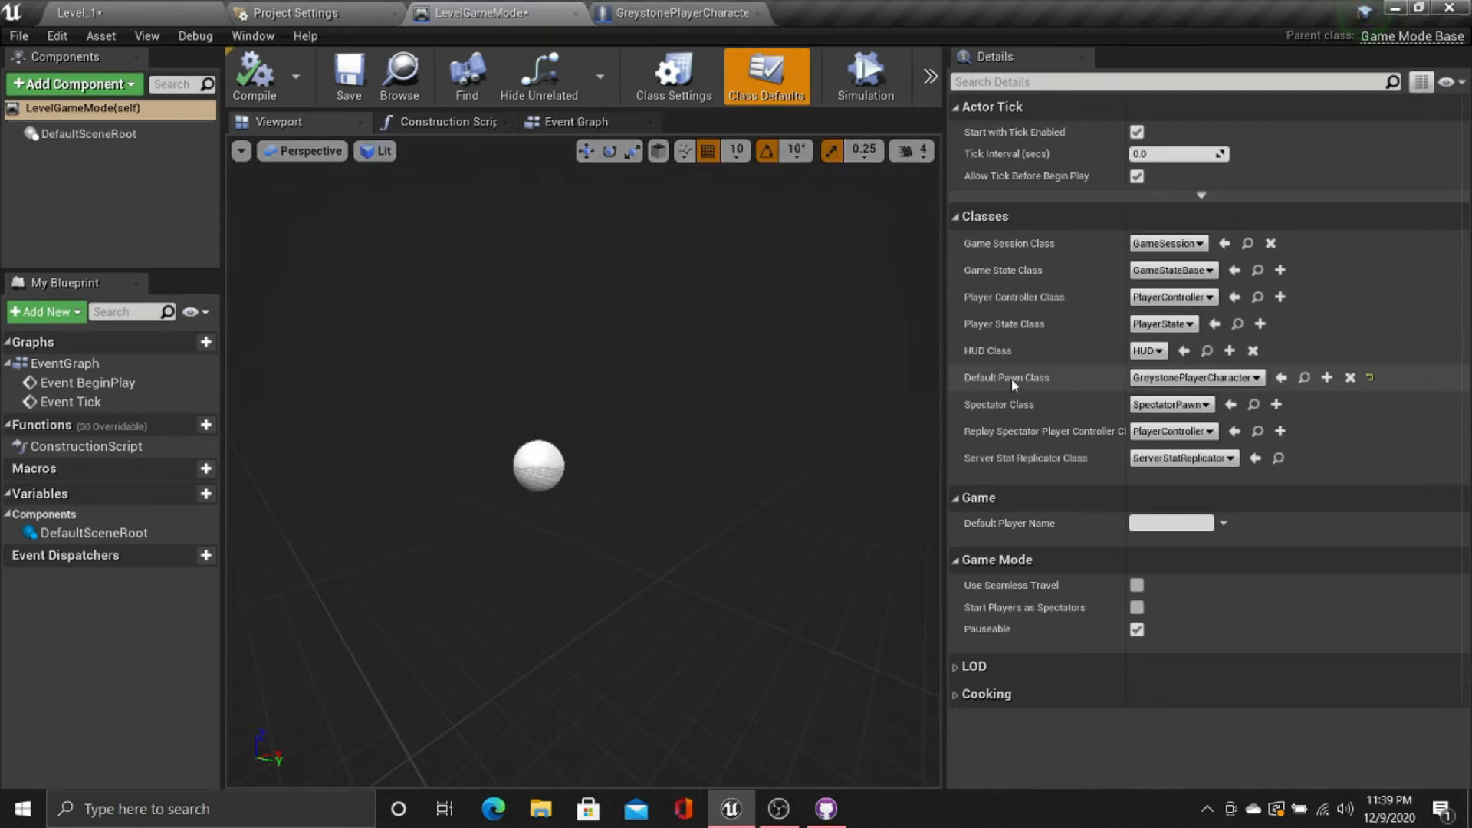
{"action": "left_click", "coordinate": [95, 11]}
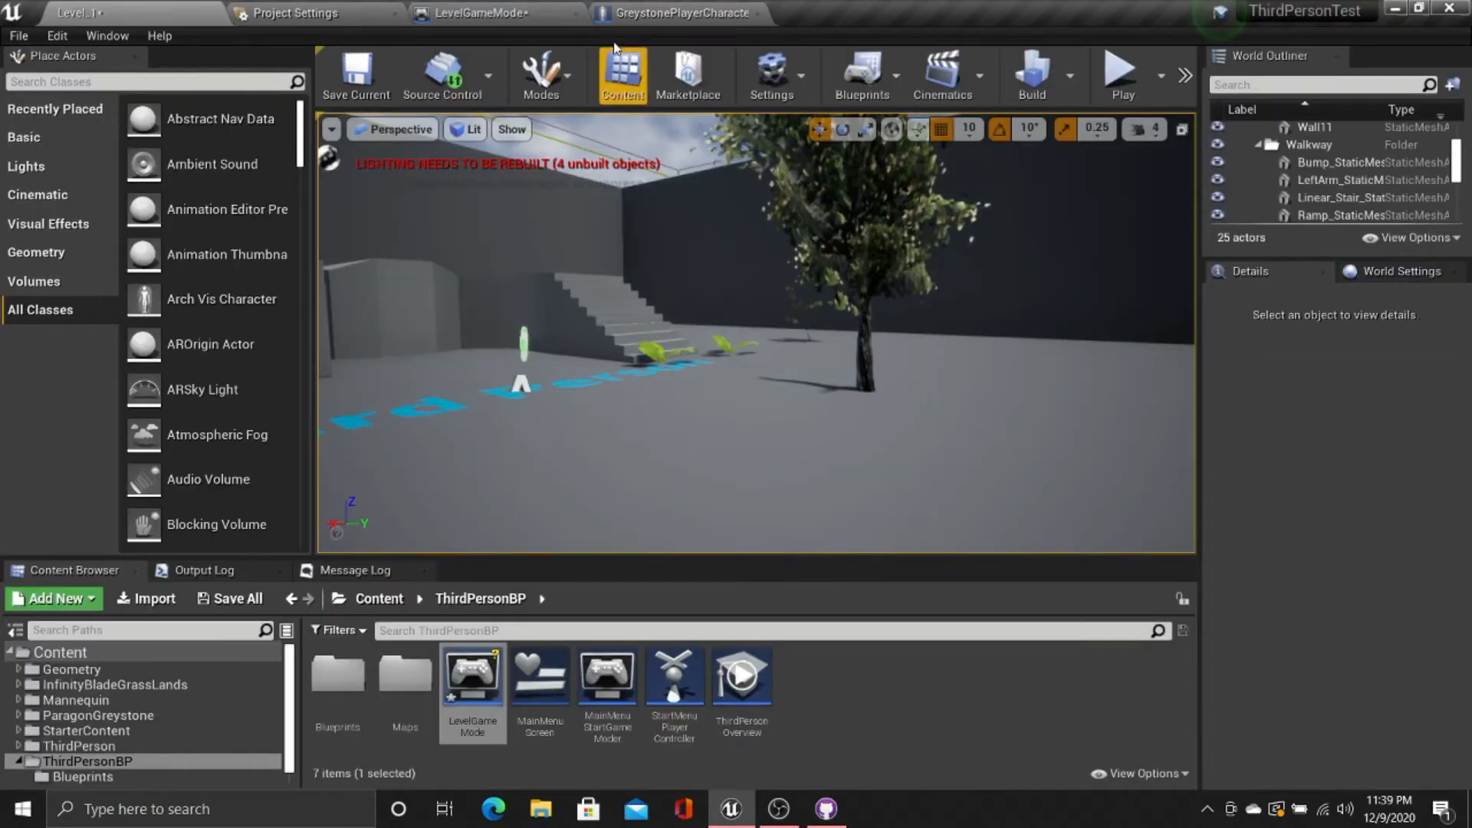
Step: Try deleting the walkway's ramp mesh and raising the cube beside it, and undo both changes
{"action": "key", "text": "w"}
{"action": "right_click_drag", "start_coordinate": [756, 332], "coordinate": [671, 284]}
{"action": "key", "text": "w"}
{"action": "left_click", "coordinate": [667, 282]}
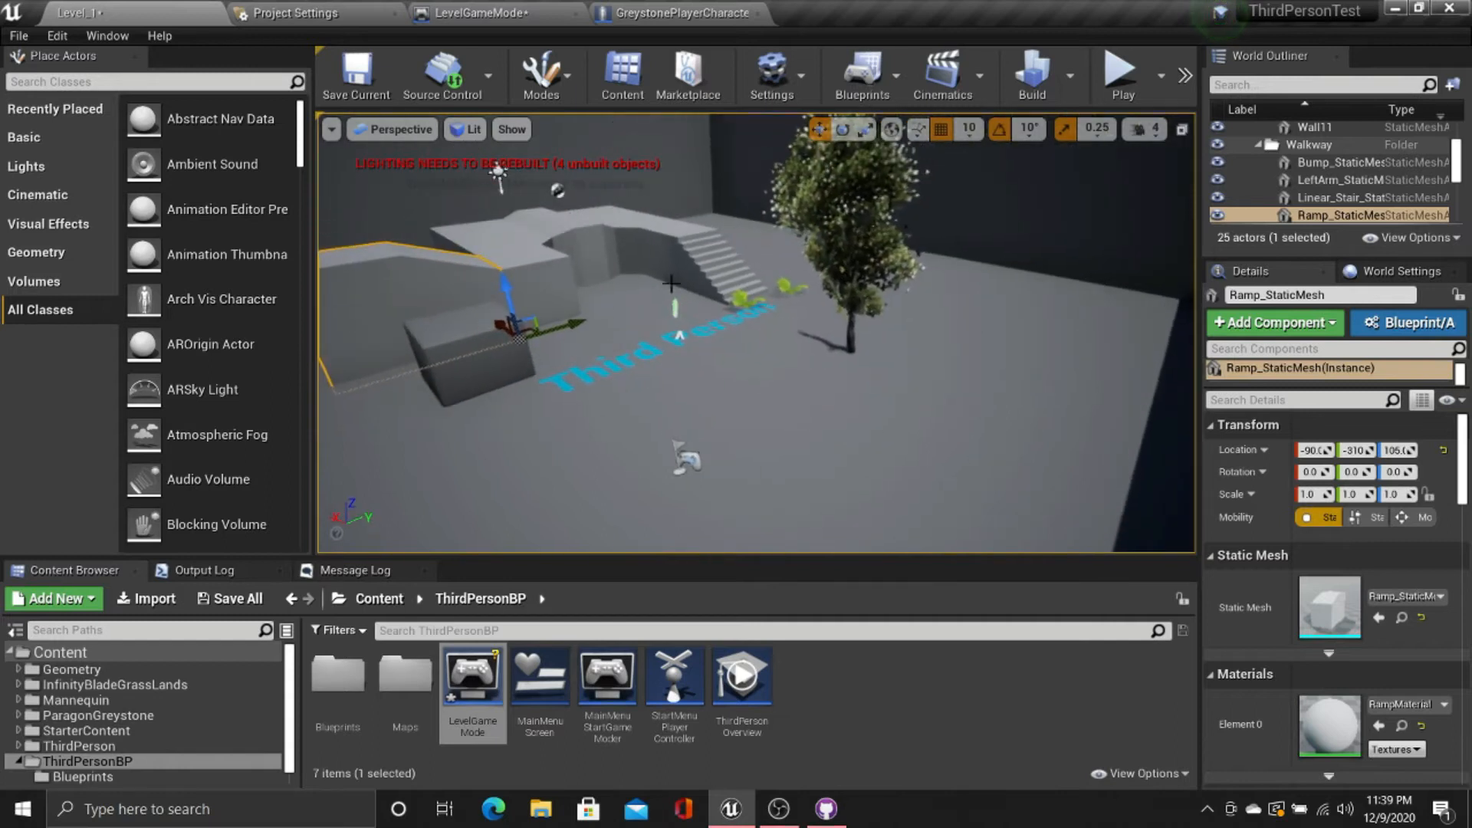
{"action": "key", "text": "f"}
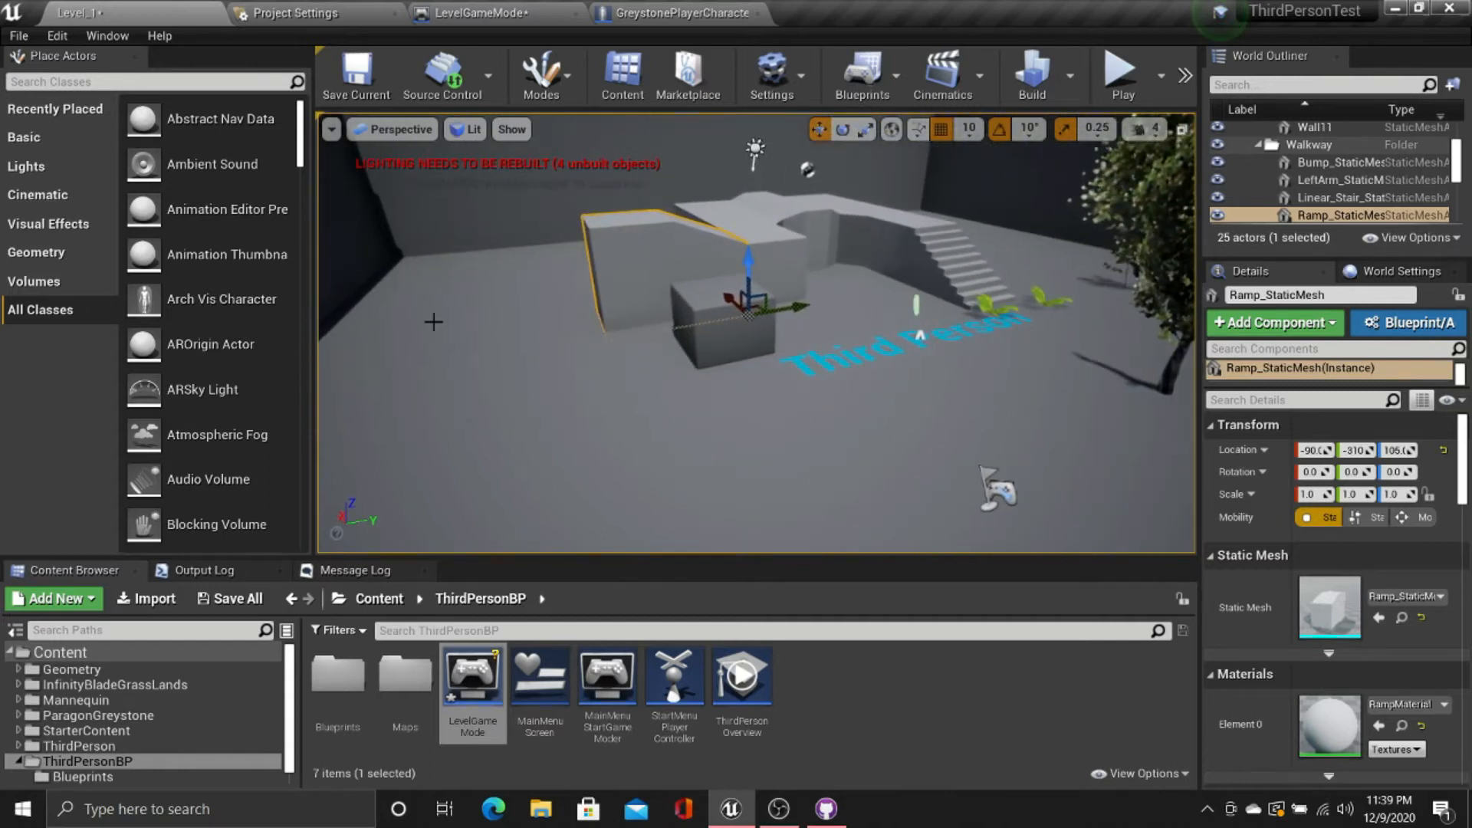
{"action": "key", "text": "Delete"}
{"action": "left_click", "coordinate": [713, 335]}
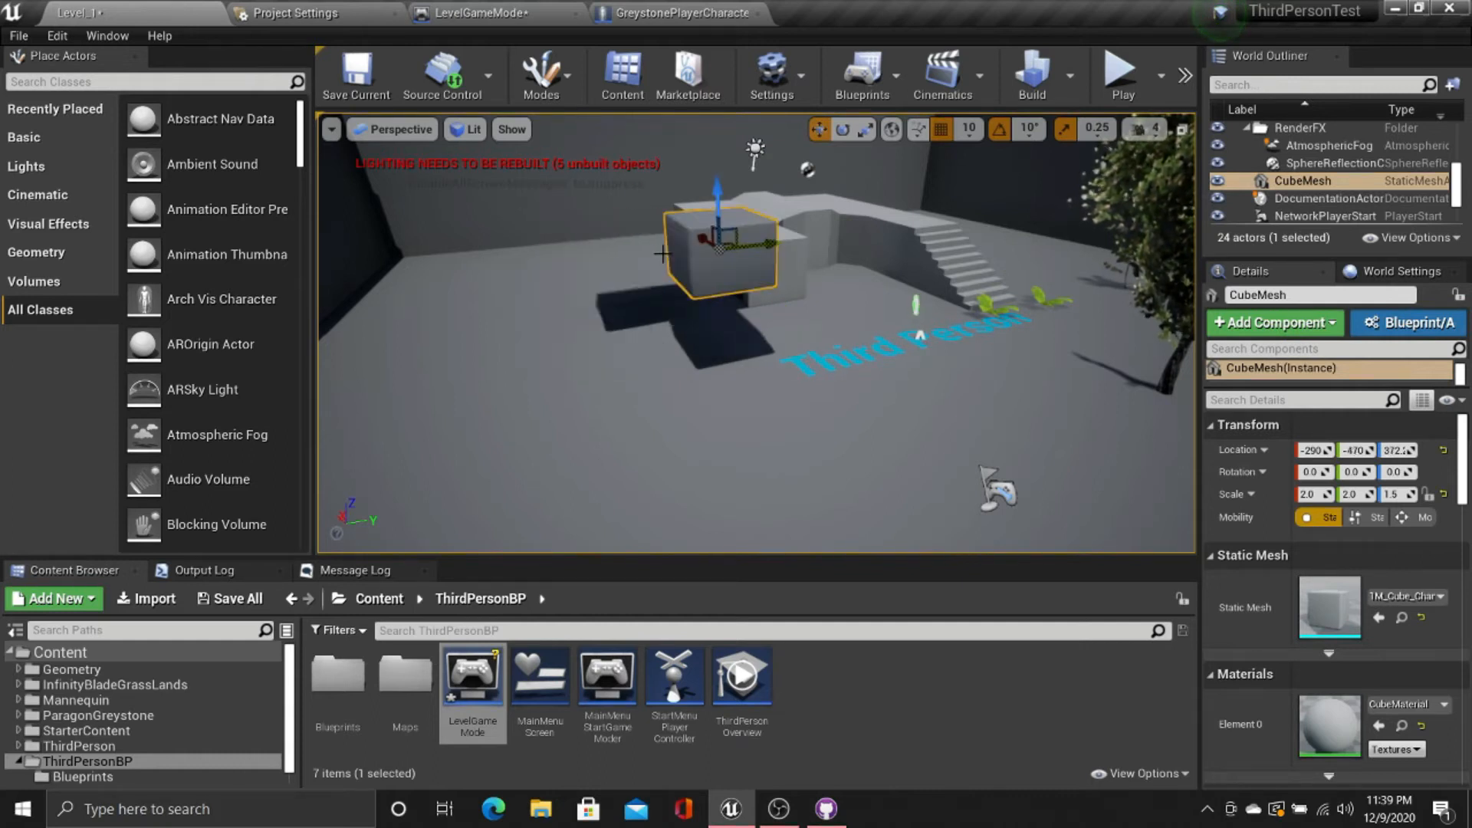
{"action": "key", "text": "ctrl+z"}
{"action": "key", "text": "ctrl+z"}
{"action": "key", "text": "f"}
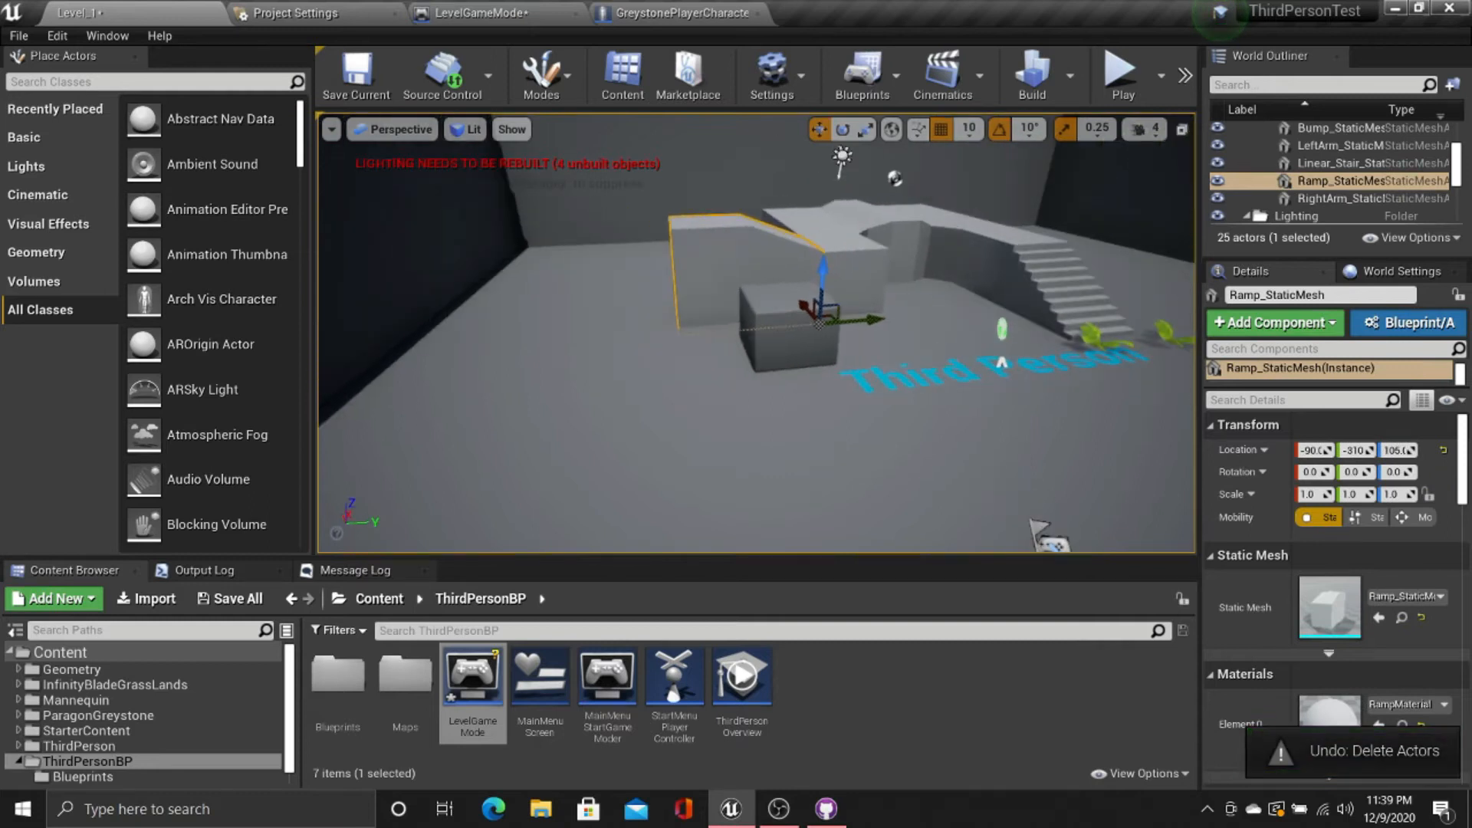
Step: Browse the InfinityBladeGrassLands content to the EX_EnvAssets folder under Environments and Earth
{"action": "right_click_drag", "start_coordinate": [714, 335], "coordinate": [46, 447]}
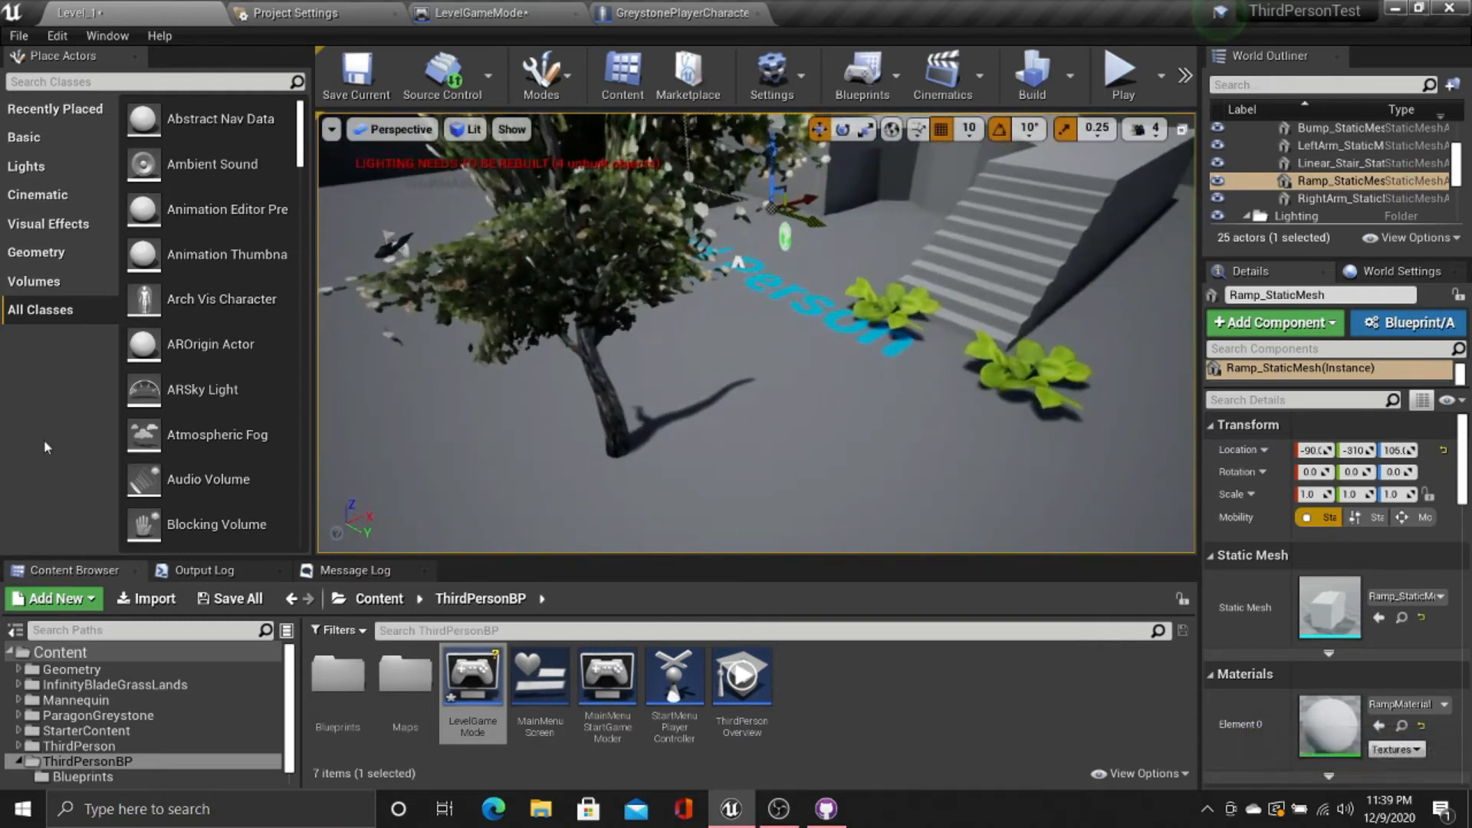
{"action": "left_click", "coordinate": [22, 686]}
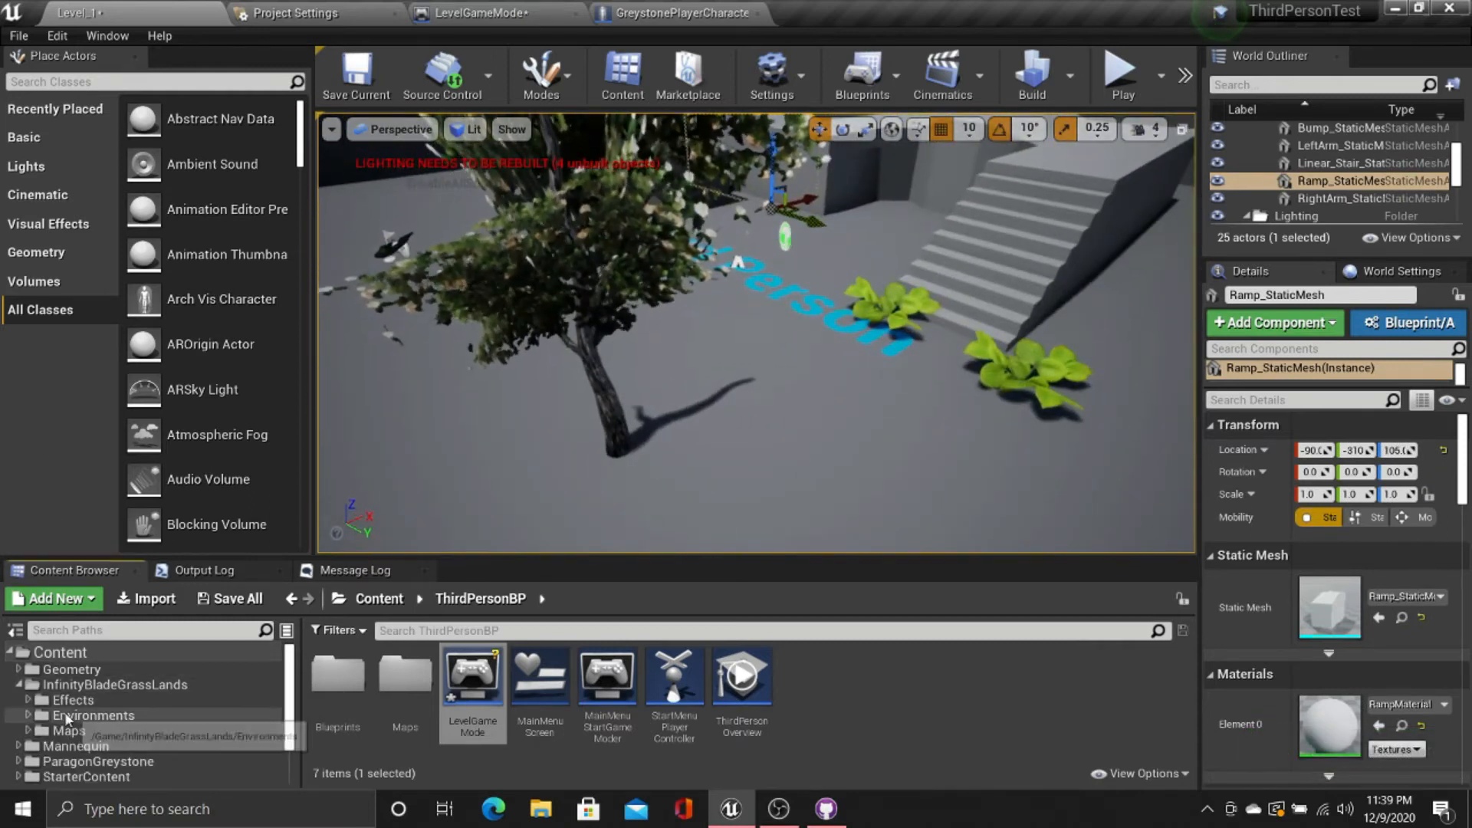
{"action": "left_click", "coordinate": [88, 715]}
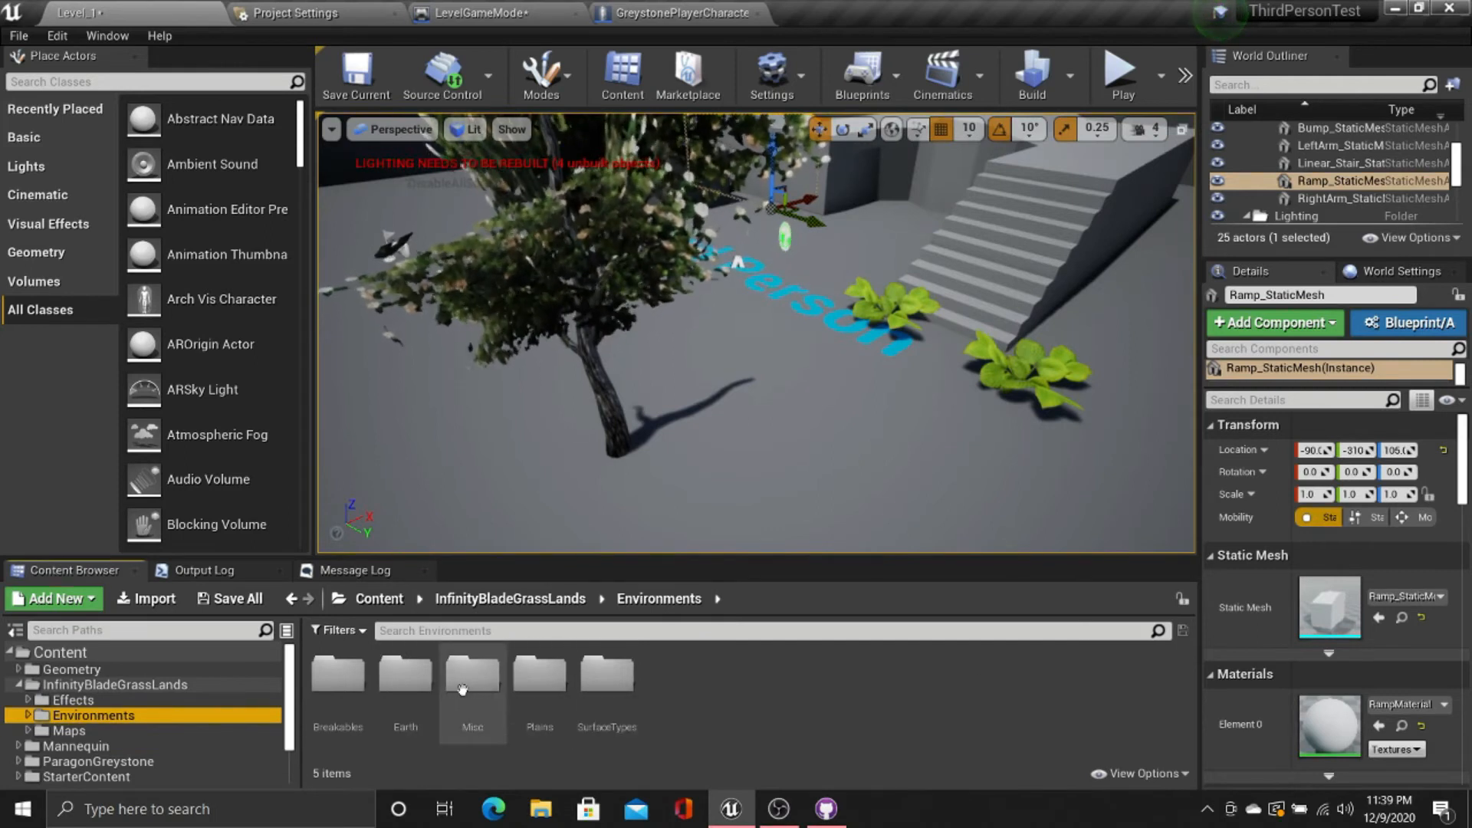
{"action": "double_click", "coordinate": [403, 677]}
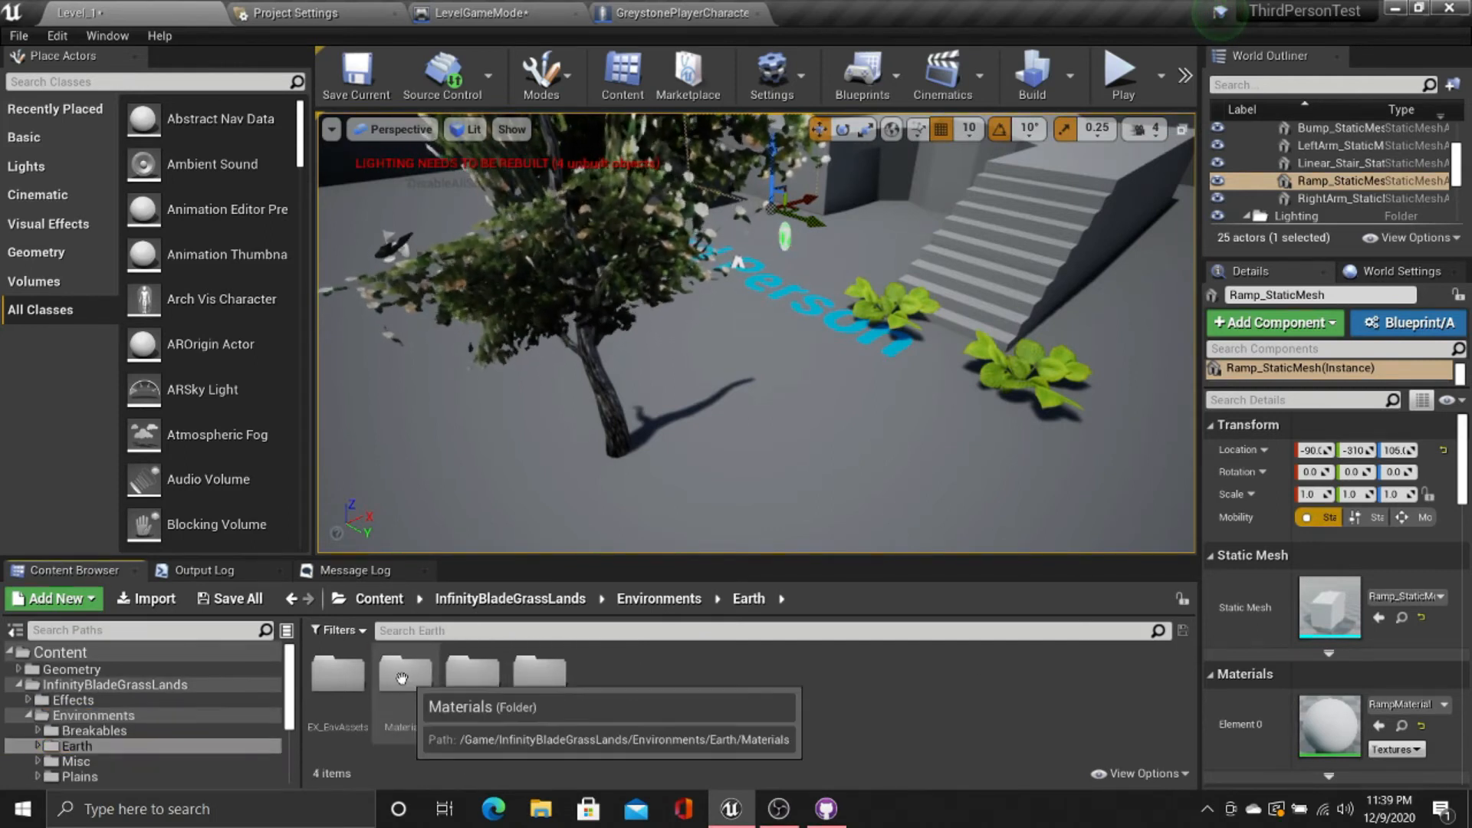
{"action": "double_click", "coordinate": [345, 676]}
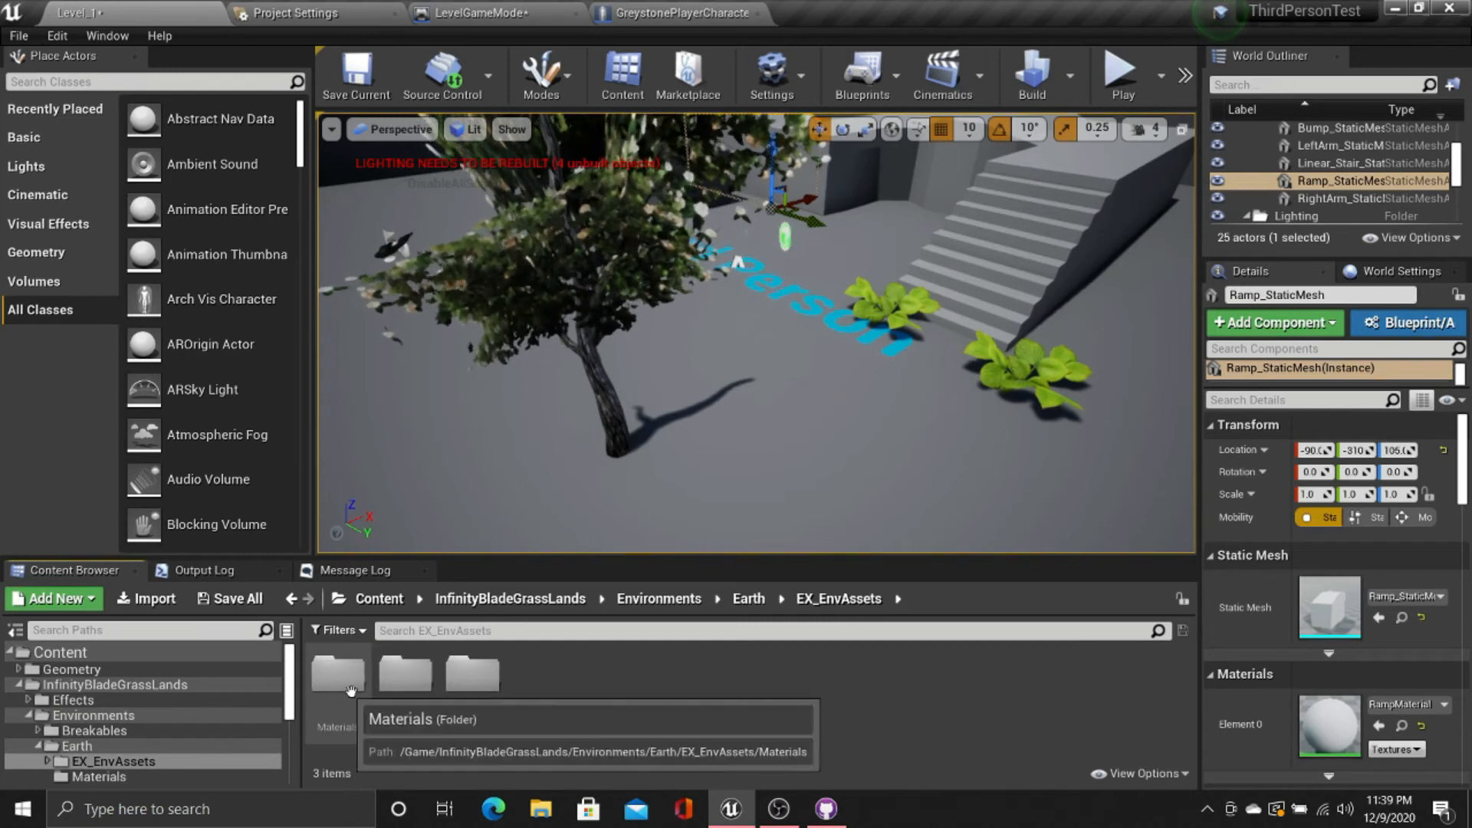
Step: Move the cherry tree across the floor to beside the cube, at about X -290 and Y -170
{"action": "right_click_drag", "start_coordinate": [736, 429], "coordinate": [579, 357]}
{"action": "left_click", "coordinate": [647, 468]}
{"action": "left_click", "coordinate": [625, 467]}
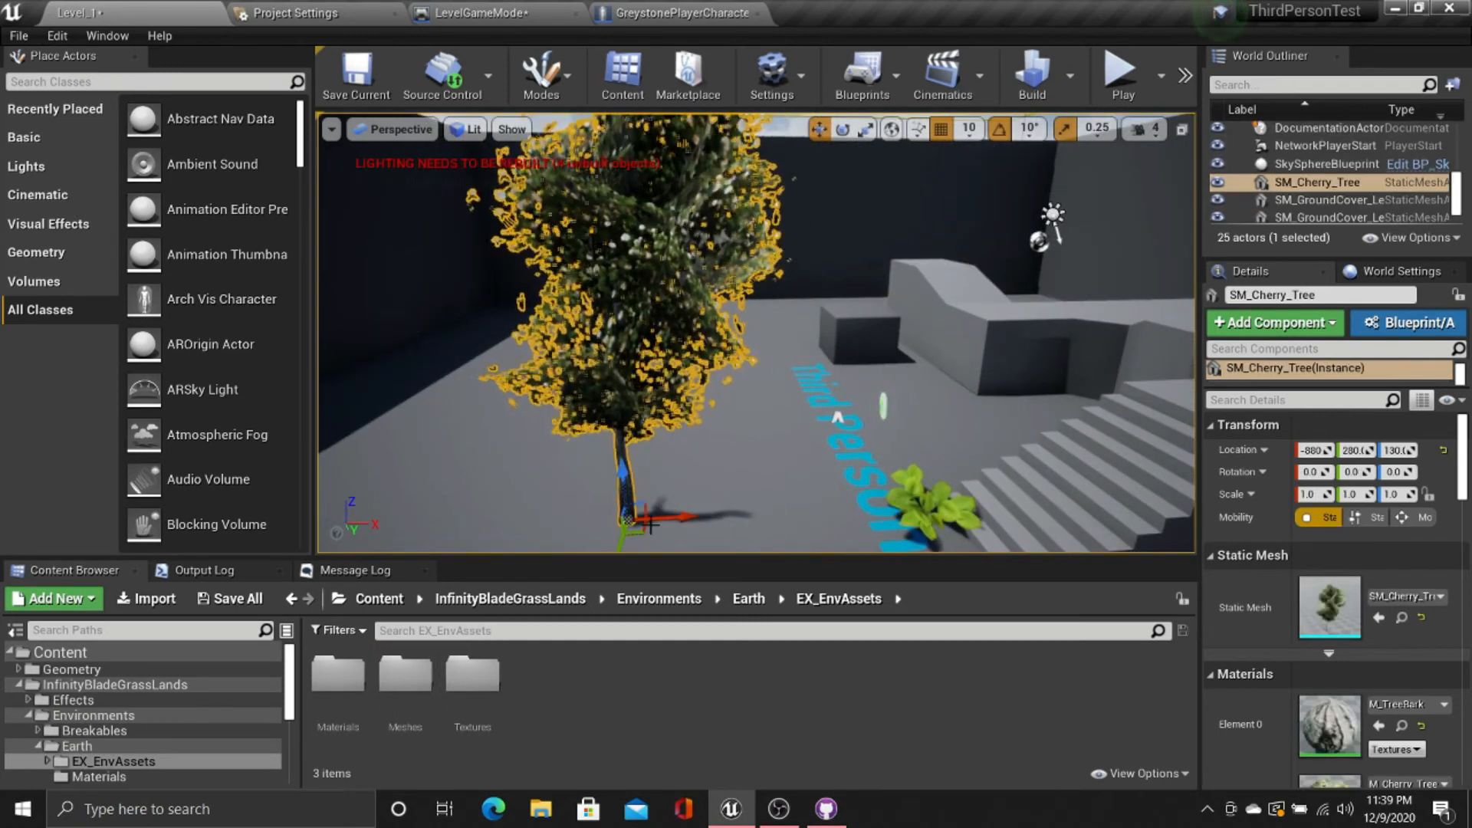
{"action": "left_click_drag", "start_coordinate": [624, 535], "coordinate": [638, 465]}
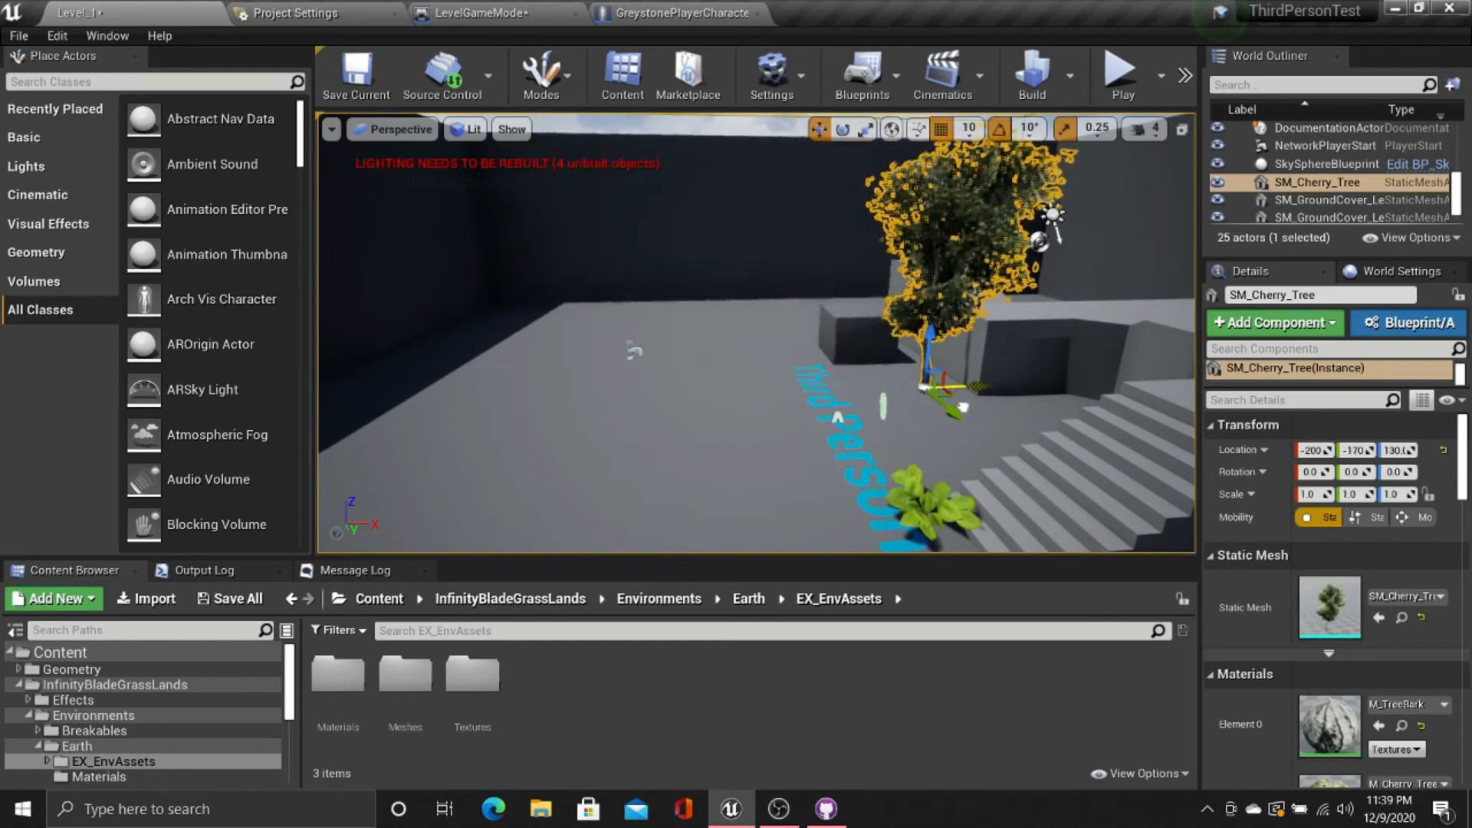
Step: Look through the Materials and Meshes folders of EX_EnvAssets for usable assets
{"action": "double_click", "coordinate": [357, 704]}
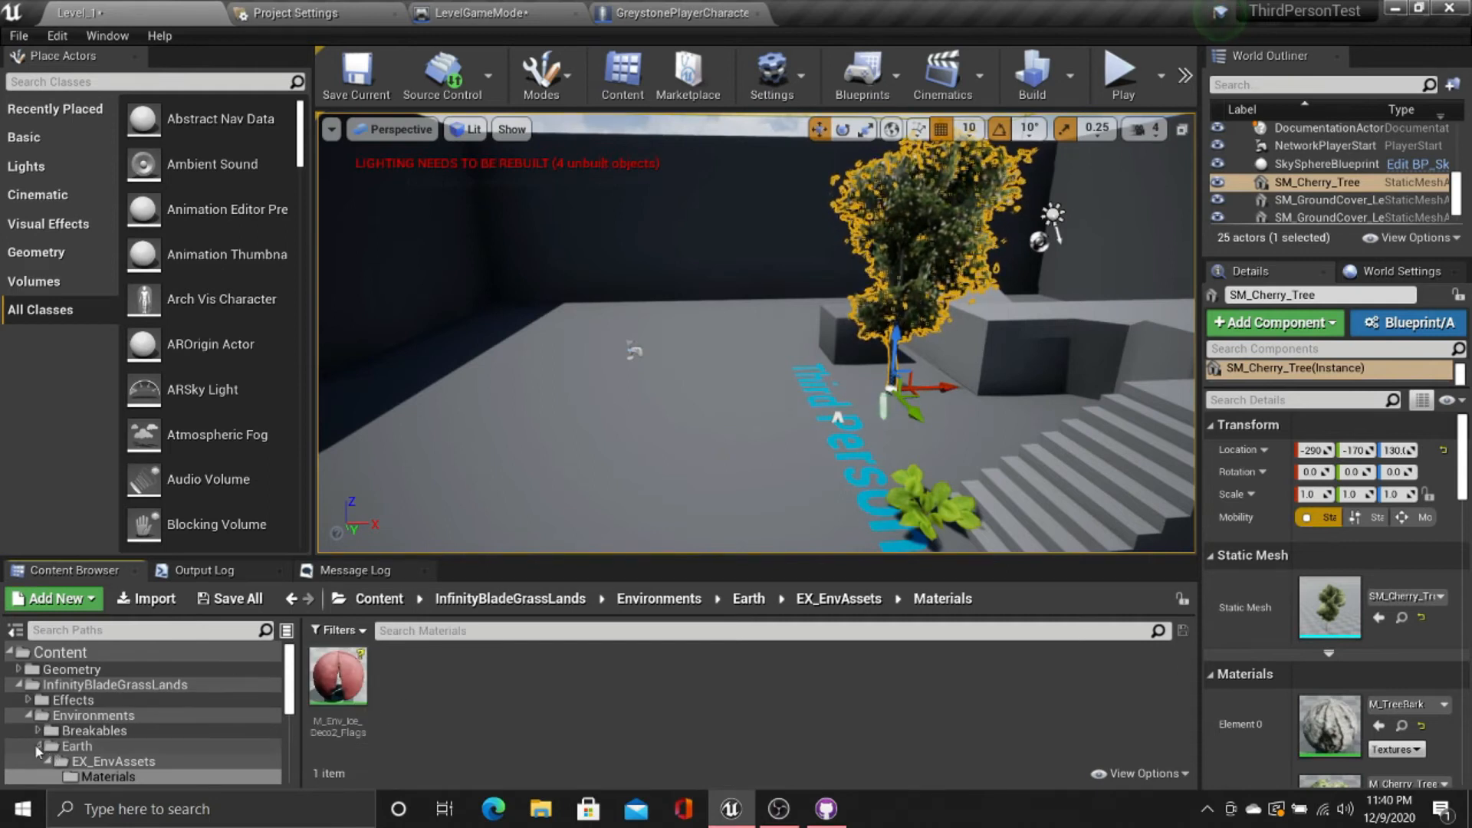
{"action": "scroll", "coordinate": [98, 728], "scroll_direction": "down", "scroll_amount": 2}
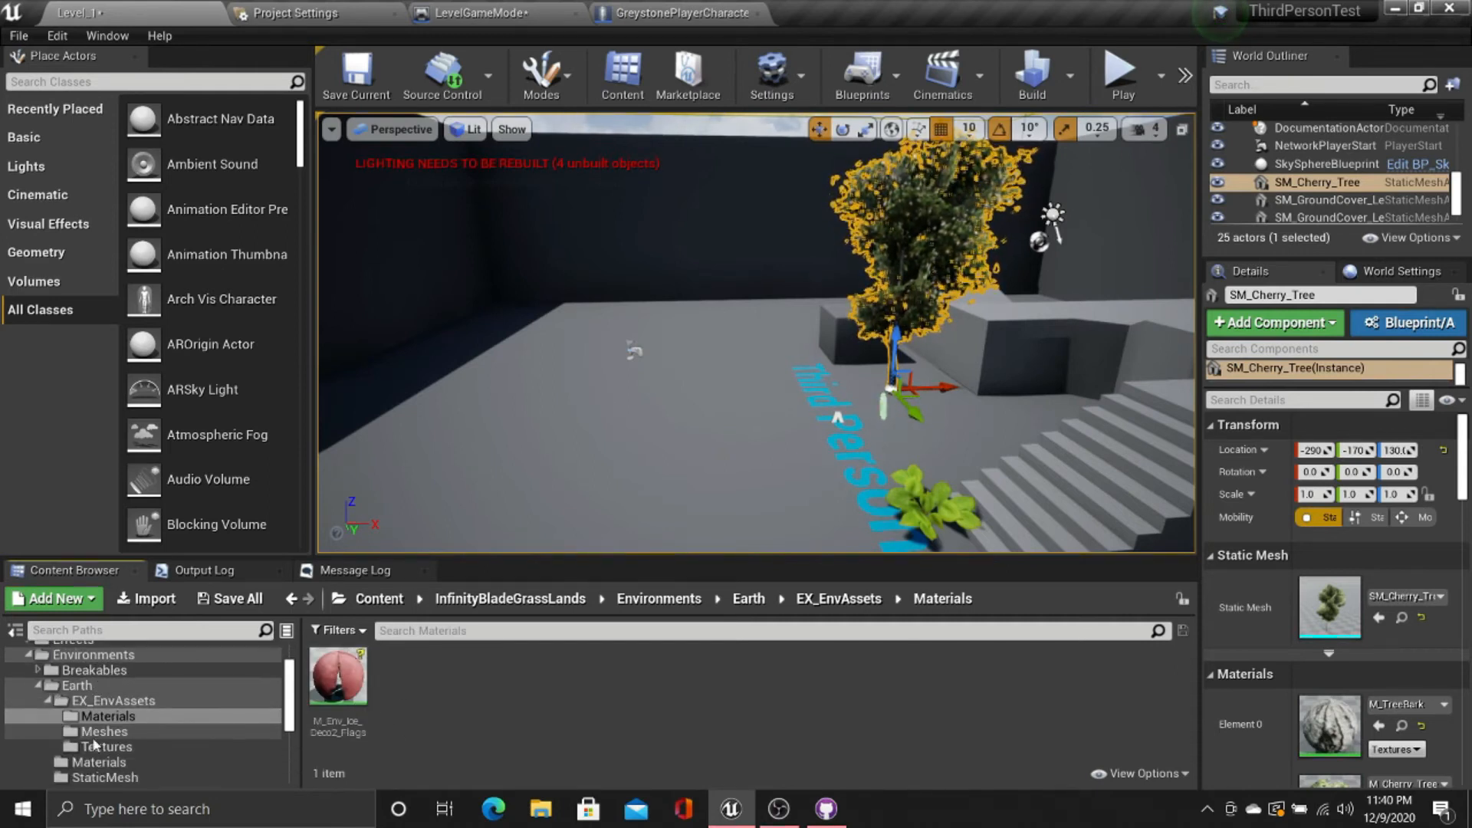
{"action": "left_click", "coordinate": [143, 733]}
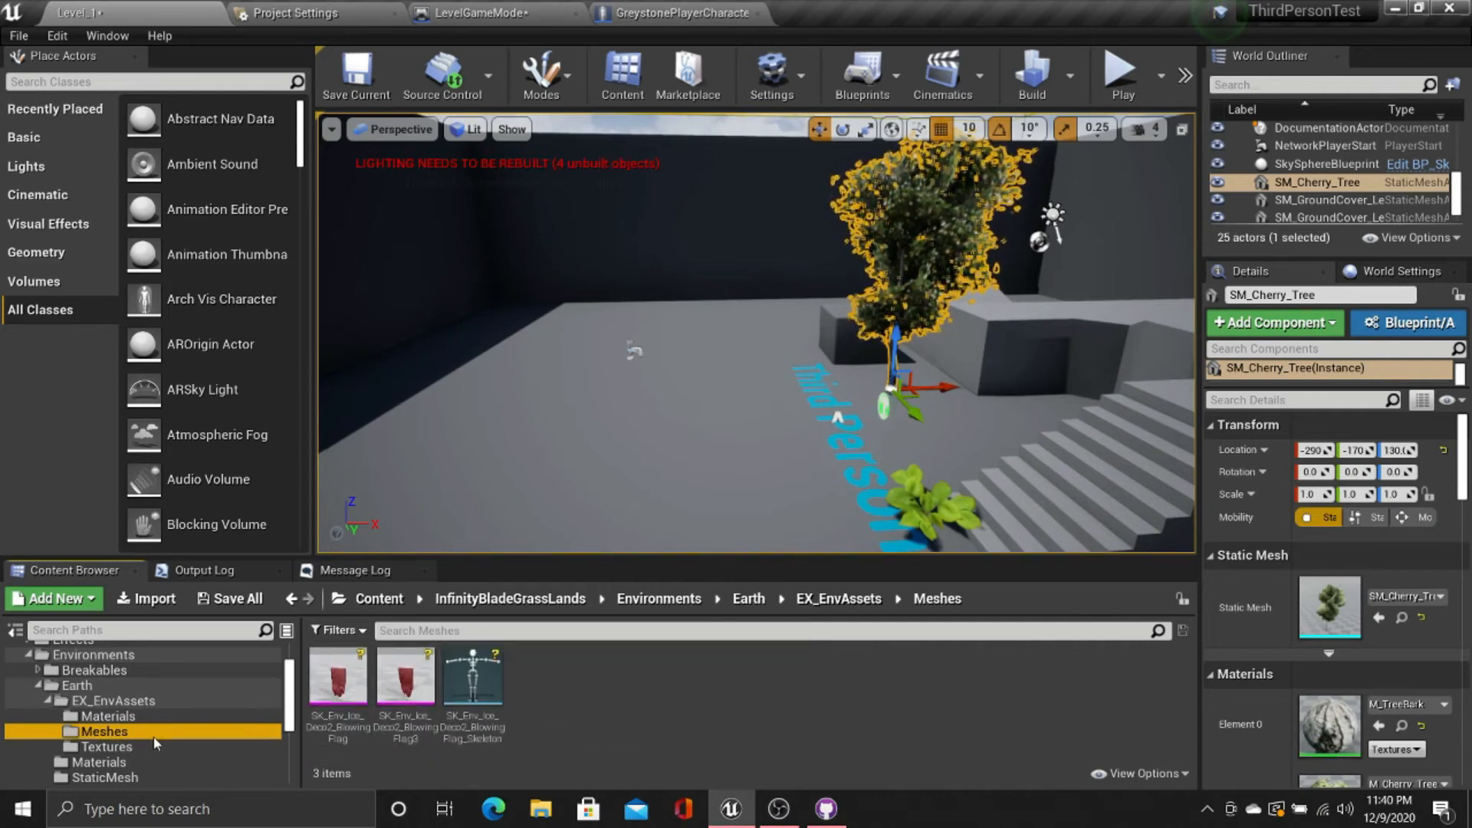
Step: Replace the arena's walls with large rock meshes found by searching the InfinityBladeGrassLands folder for "Rock"
{"action": "right_click_drag", "start_coordinate": [706, 333], "coordinate": [920, 337]}
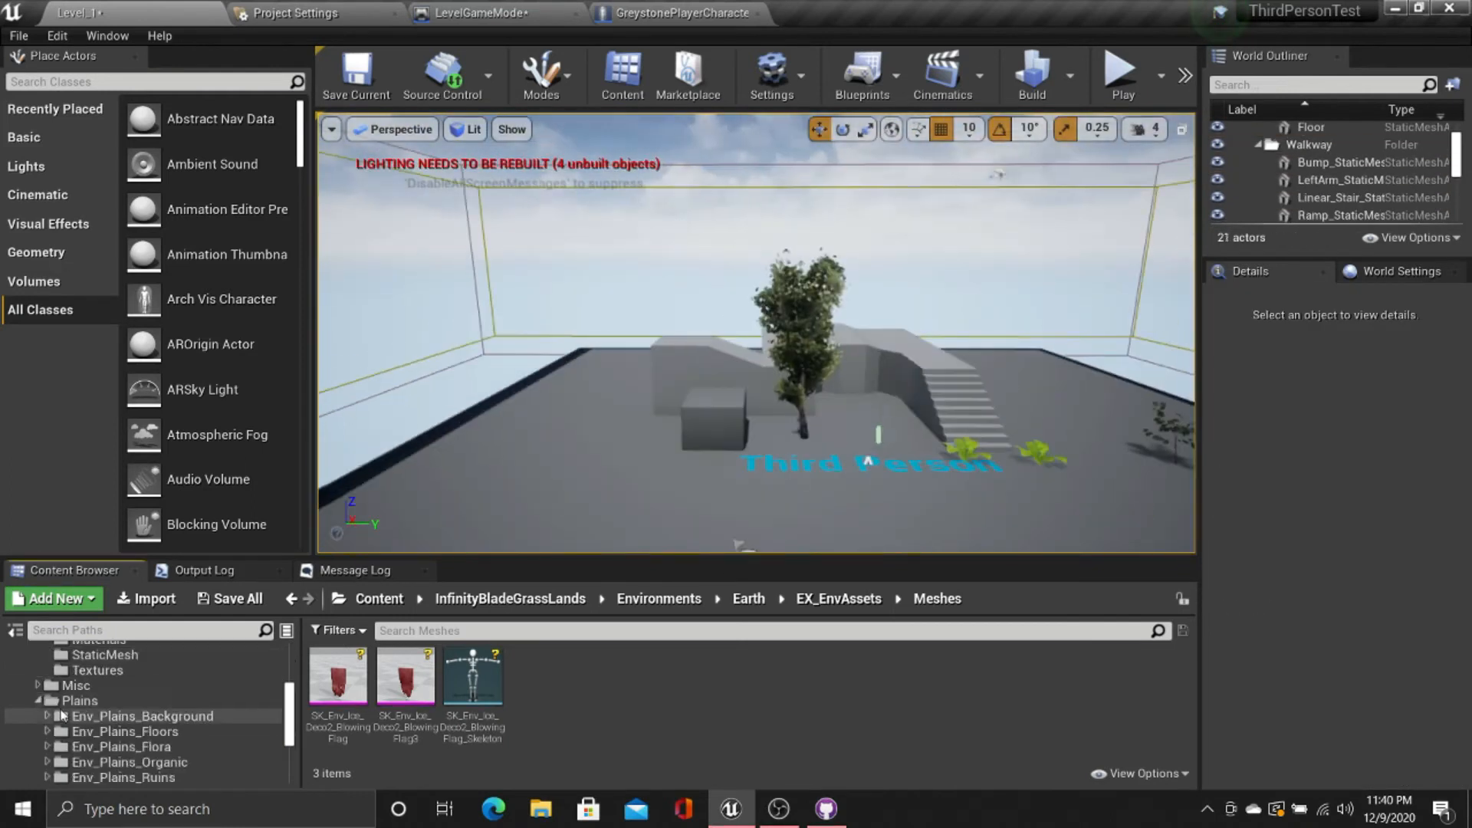
{"action": "left_click", "coordinate": [460, 599]}
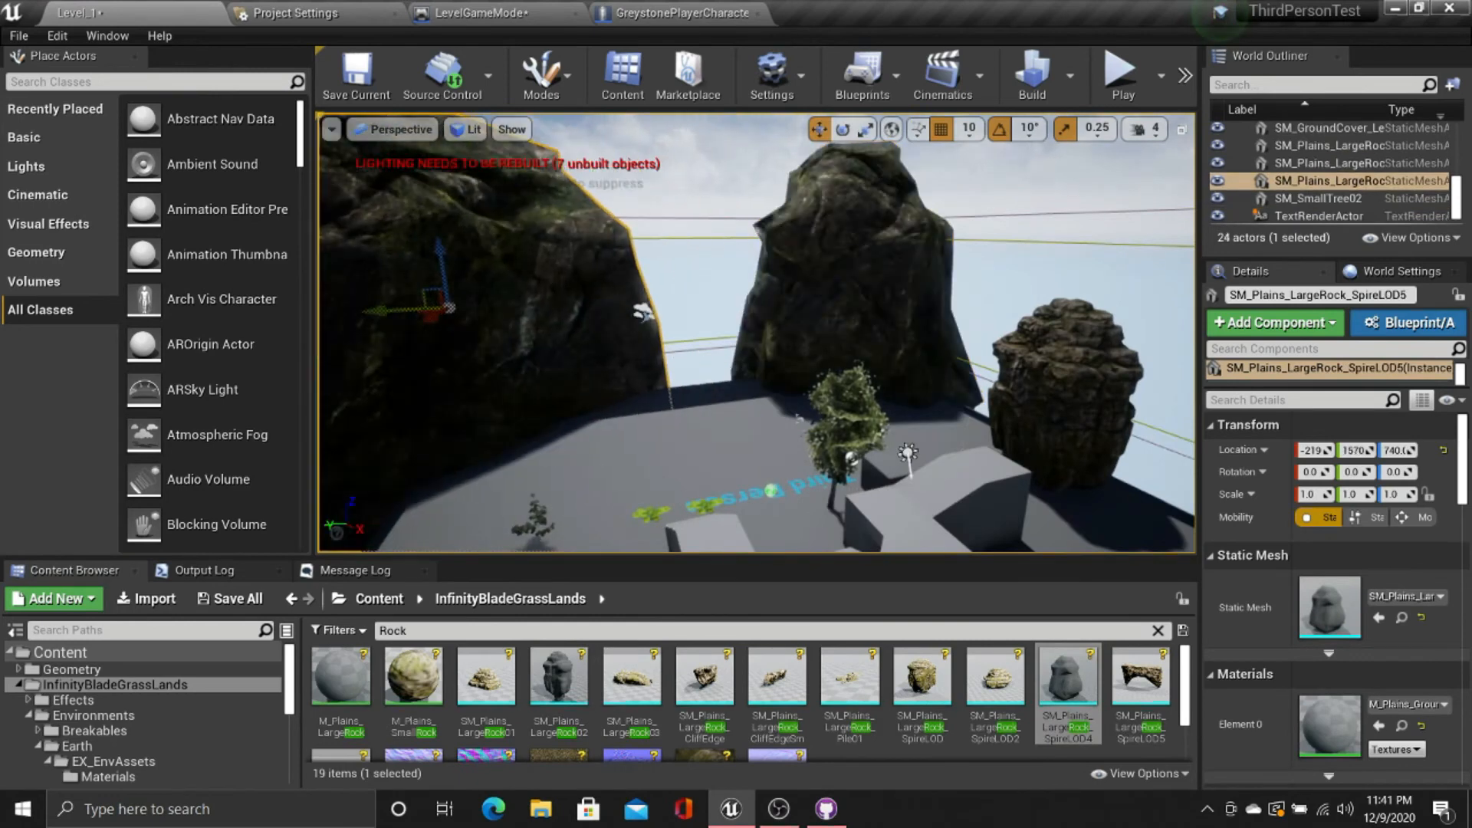
{"action": "right_click_drag", "start_coordinate": [755, 330], "coordinate": [751, 361]}
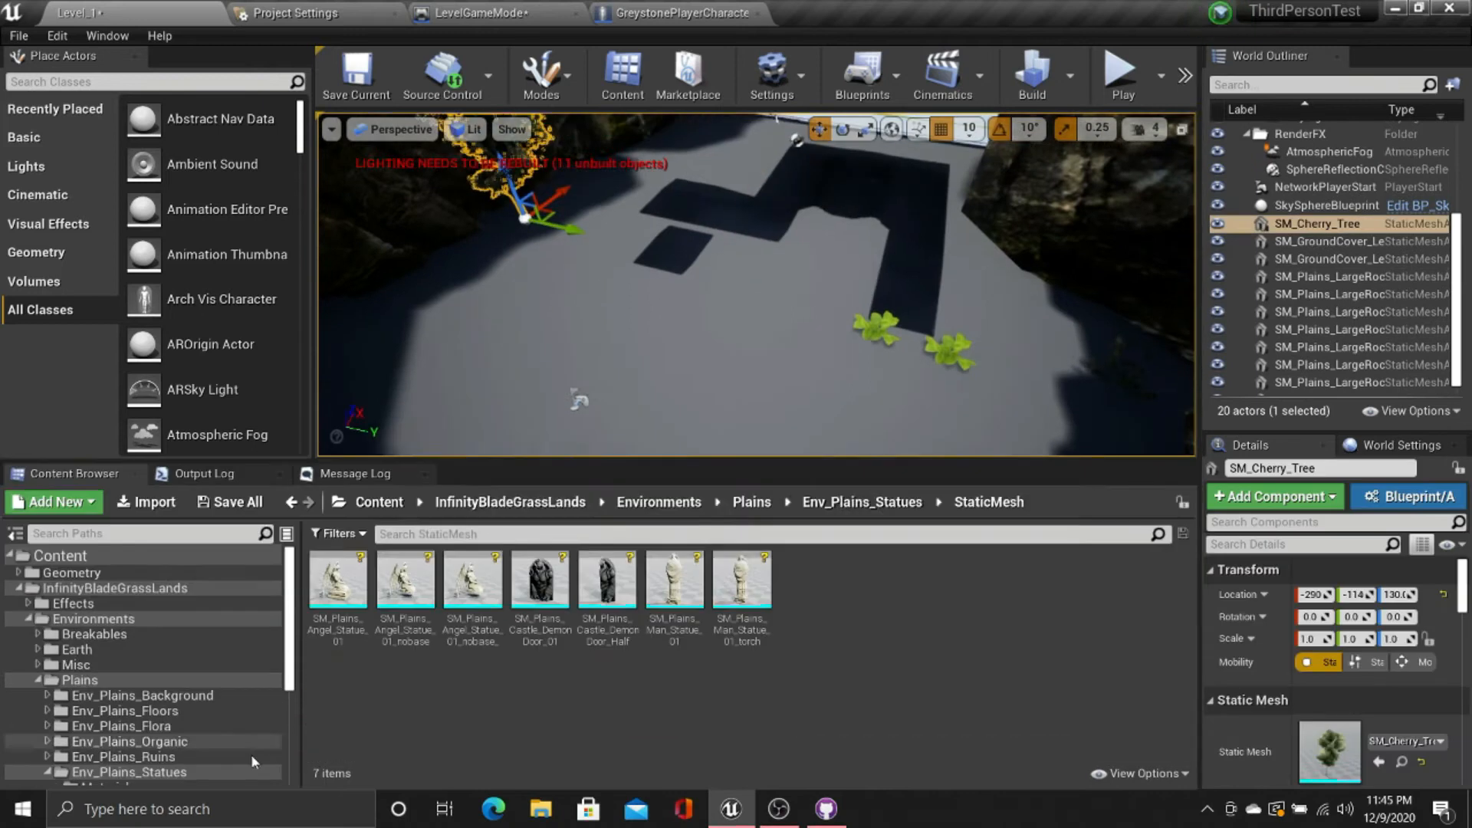
Step: Place SM_Plains_Angel_Statue_01 on the arena floor and add SM_Plains_Castle_Stairs_01 from the Env_Plains_Ruins assets
{"action": "left_click_drag", "start_coordinate": [338, 586], "coordinate": [558, 349]}
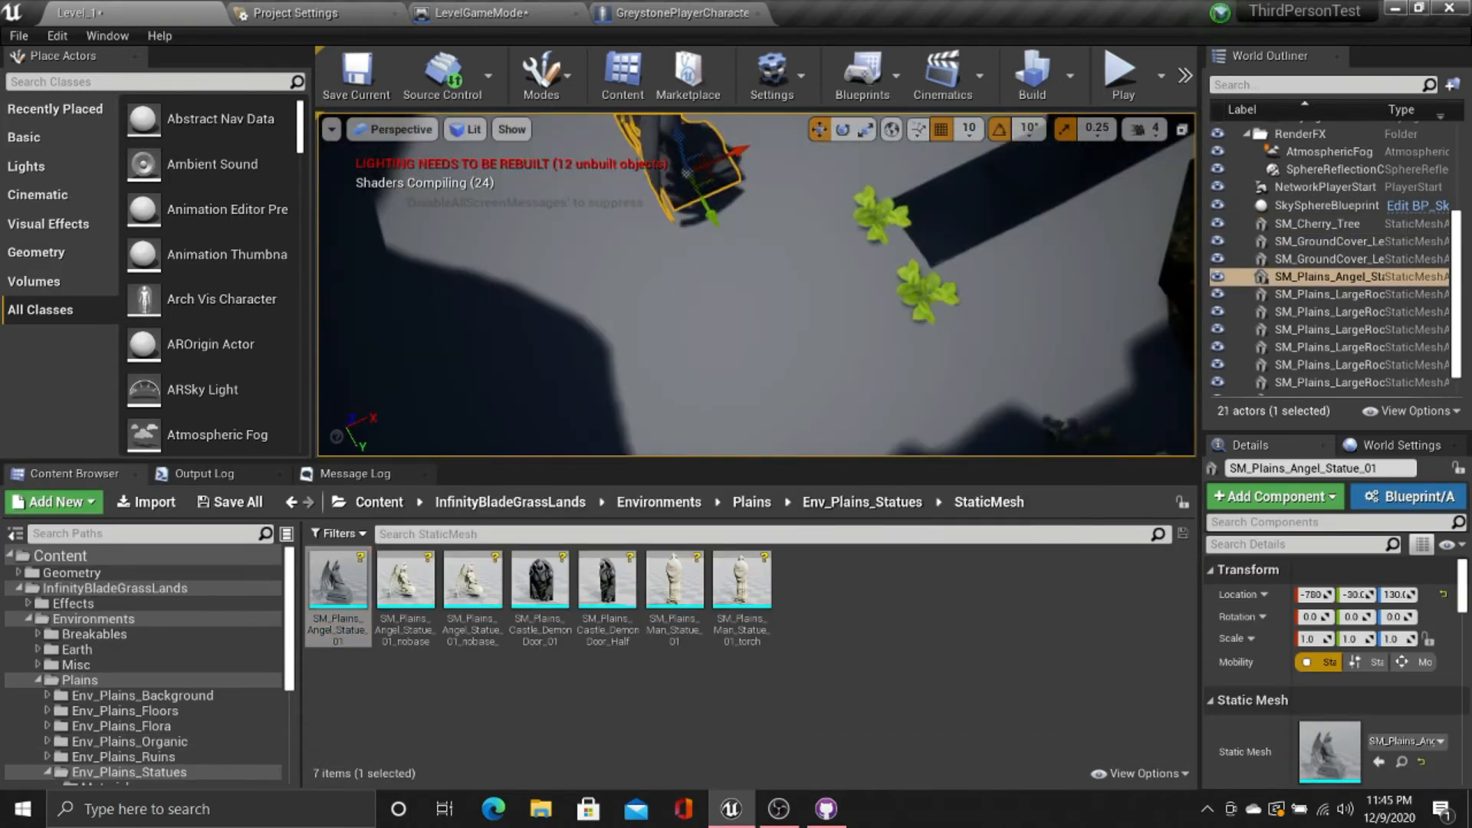
{"action": "left_click", "coordinate": [122, 757]}
{"action": "scroll", "coordinate": [767, 652], "scroll_direction": "up", "scroll_amount": 2}
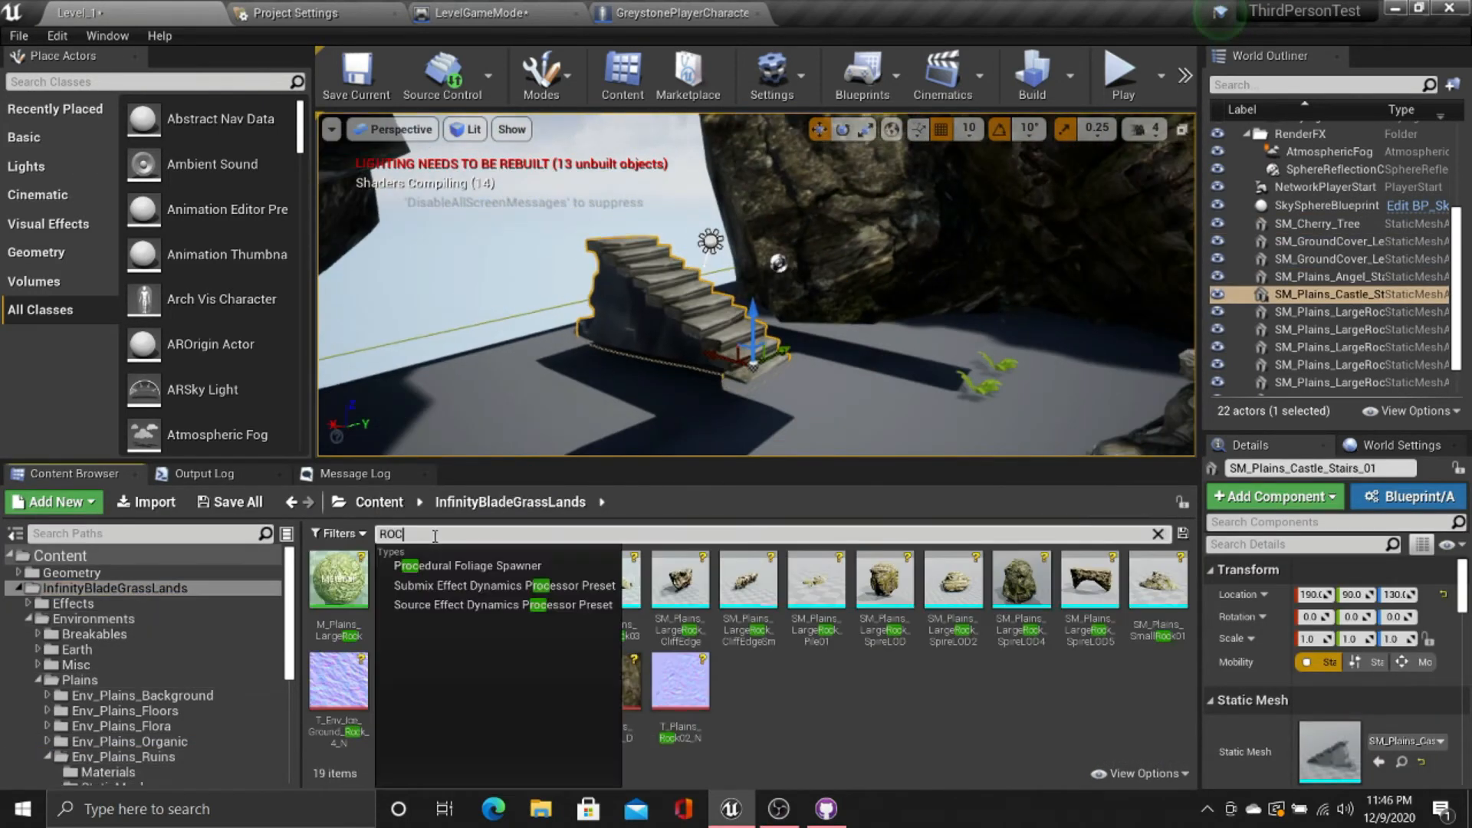
Step: Place SM_Plains_LargeRock_CliffEdge from the rock search results behind the castle stairs and scale it uniformly to 2.5
{"action": "left_click", "coordinate": [681, 583]}
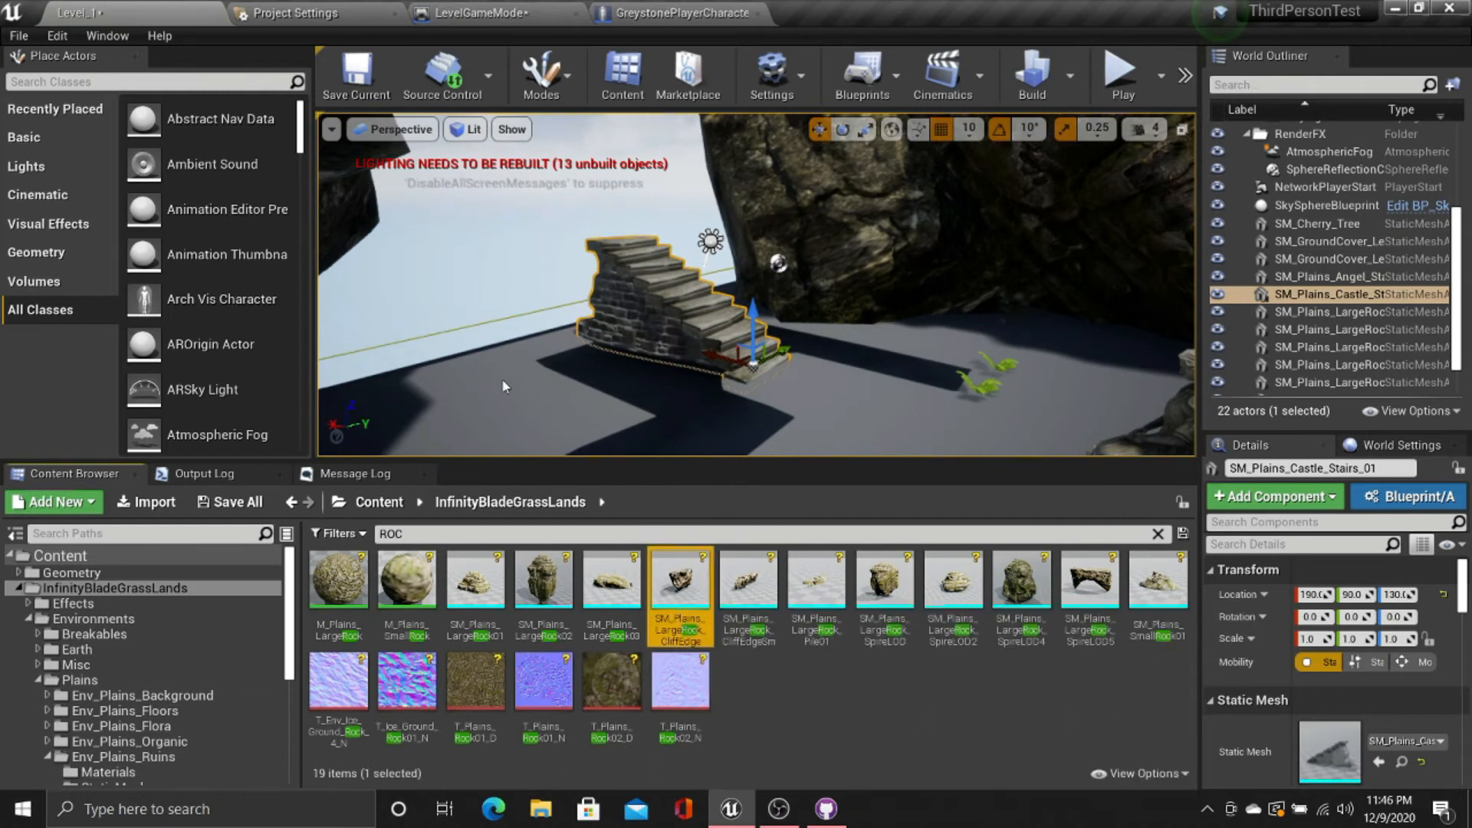
{"action": "left_click_drag", "start_coordinate": [680, 583], "coordinate": [725, 289]}
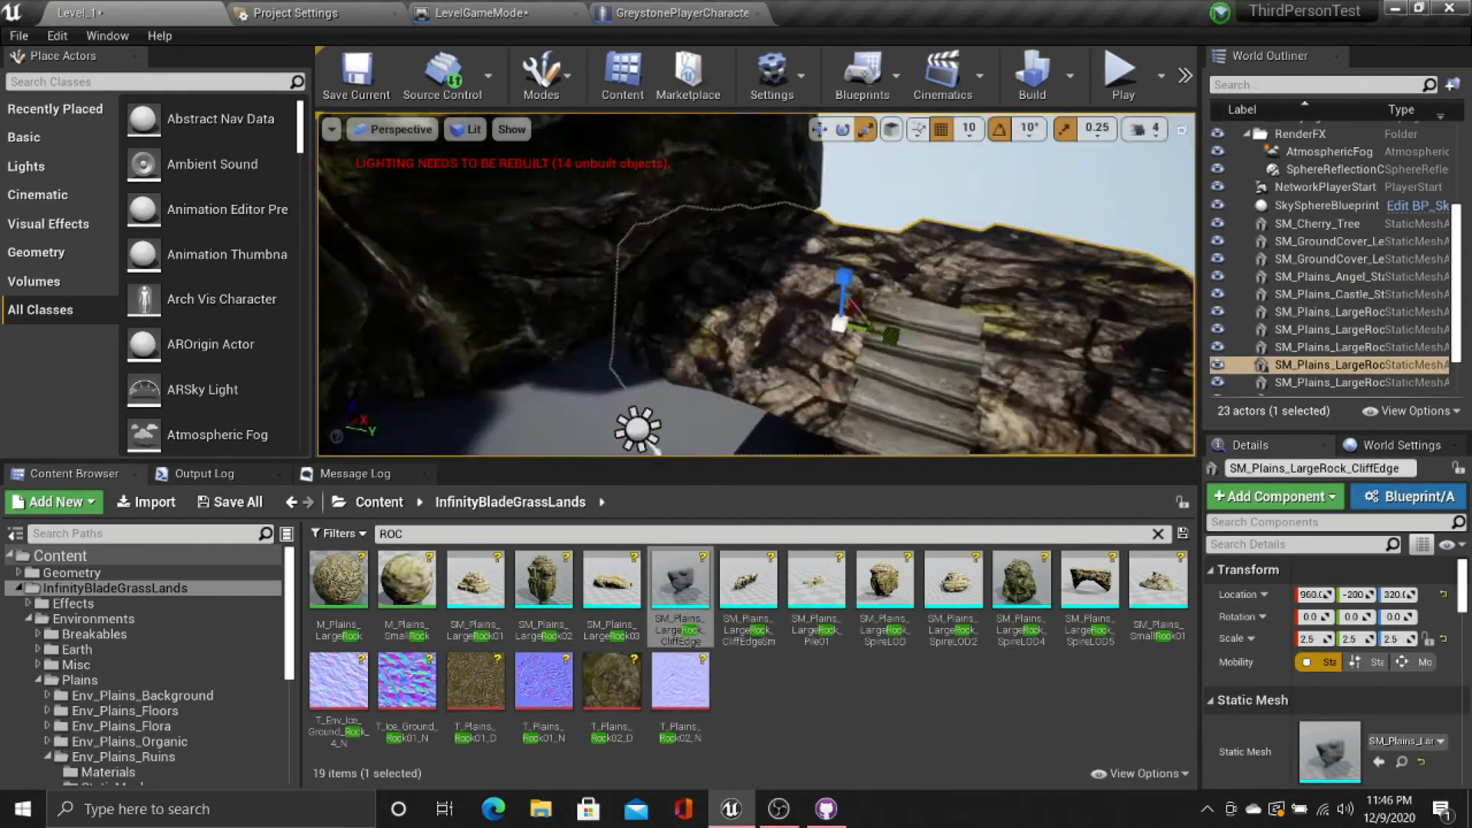
{"action": "left_click", "coordinate": [809, 325]}
{"action": "key", "text": "r"}
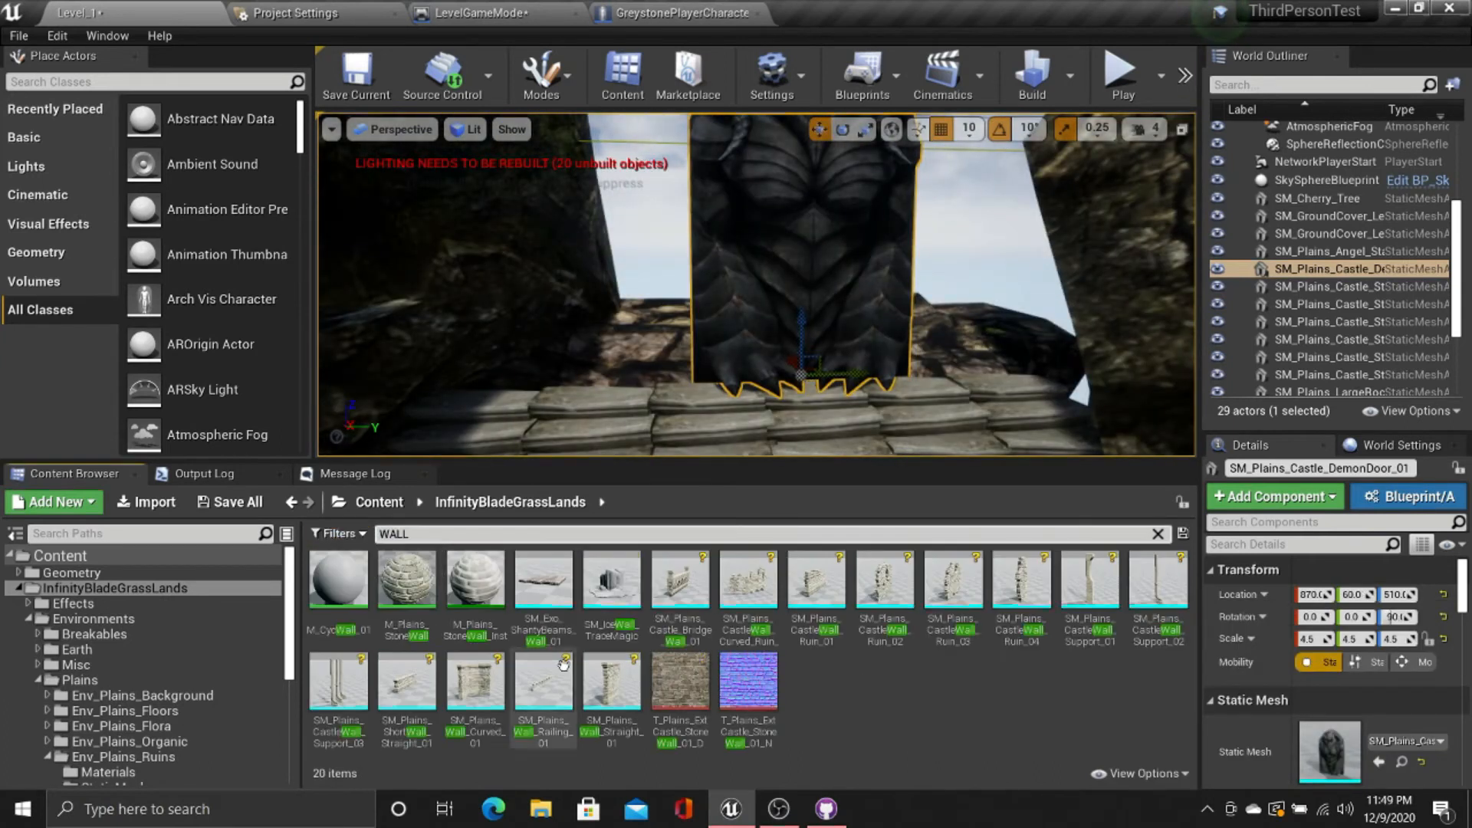
Step: Try adding SM_Plains_Wall_Straight_01 near the demon door, and clear the WALL asset search
{"action": "left_click", "coordinate": [611, 682]}
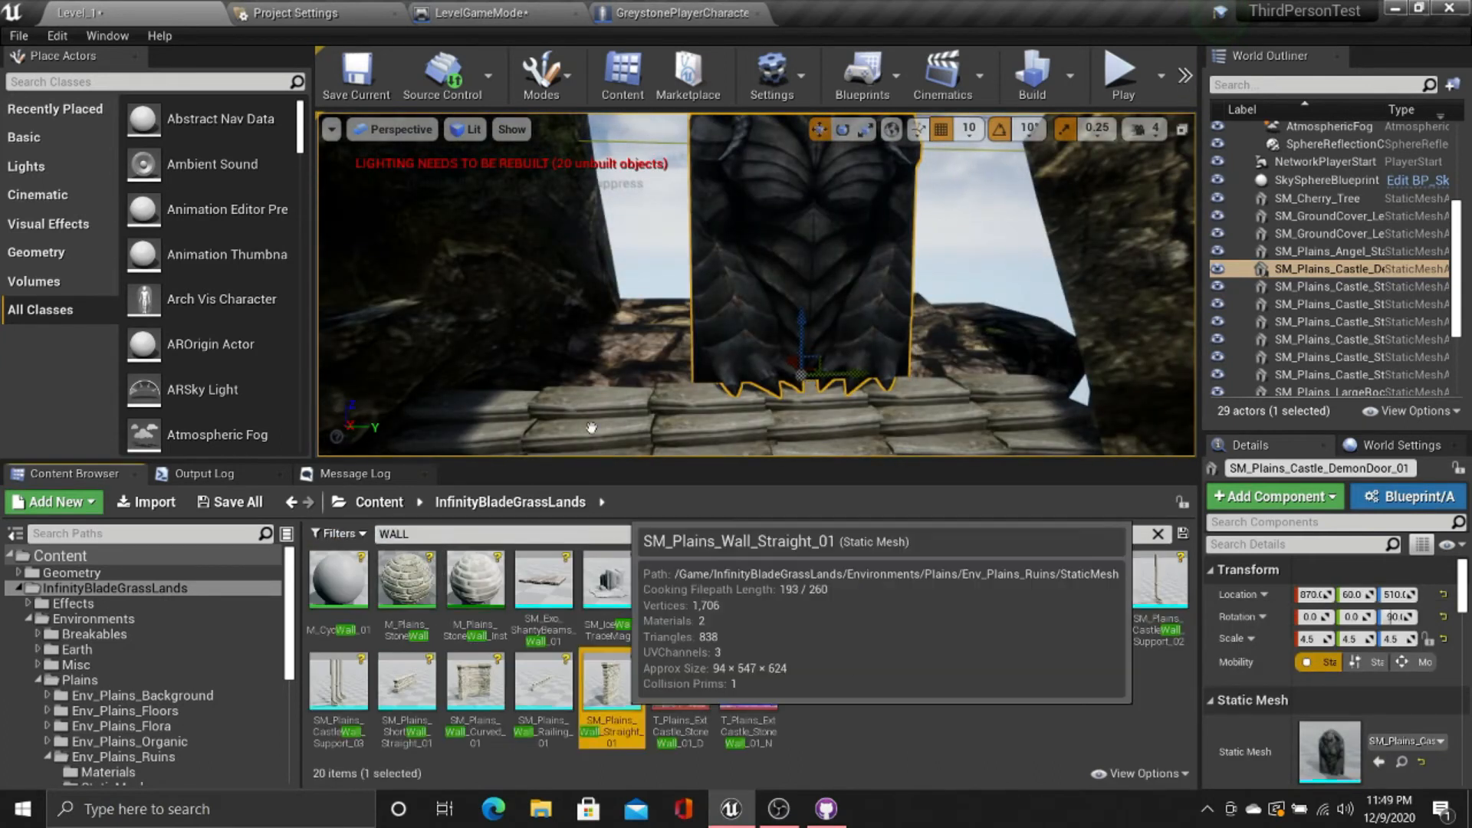
{"action": "key", "text": "BackSpace"}
{"action": "key", "text": "BackSpace"}
{"action": "key", "text": "BackSpace"}
{"action": "key", "text": "BackSpace"}
Step: Open the StaticMesh folder of Env_Plains_Ruins and try placing an iron castle arch beside the demon door
{"action": "scroll", "coordinate": [145, 690], "scroll_direction": "down", "scroll_amount": 2}
{"action": "left_click", "coordinate": [115, 690]}
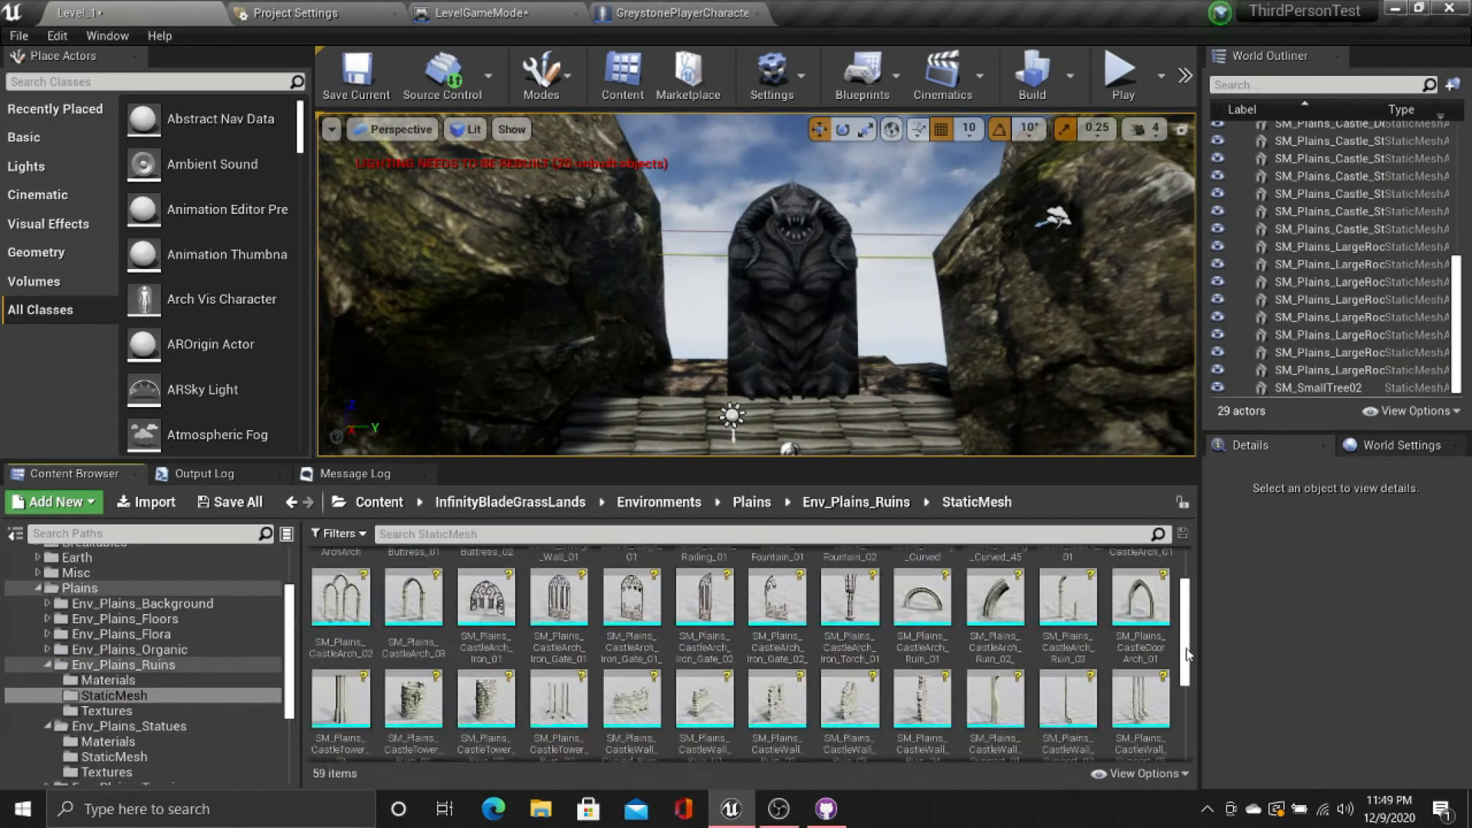
{"action": "scroll", "coordinate": [146, 728], "scroll_direction": "down", "scroll_amount": 2}
{"action": "left_click", "coordinate": [115, 695]}
{"action": "left_click_drag", "start_coordinate": [488, 598], "coordinate": [841, 355]}
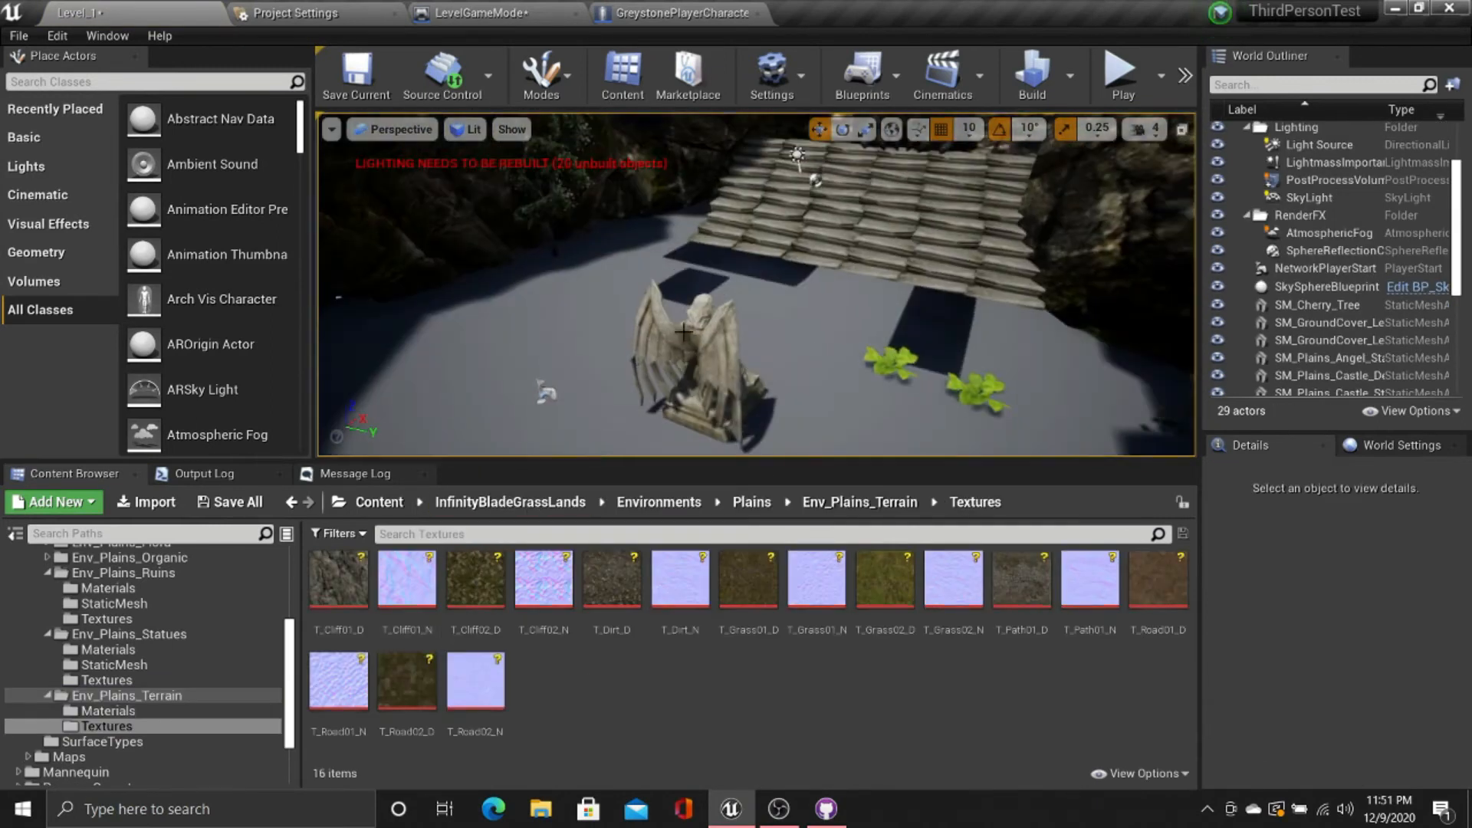
Step: Place SM_Plains_LargeRock_Pile01 and SM_Plains_GroundBrick01 from the Env_Plains_Organic static meshes near the foot of the stairs
{"action": "left_click", "coordinate": [114, 603]}
{"action": "left_click_drag", "start_coordinate": [339, 591], "coordinate": [491, 364]}
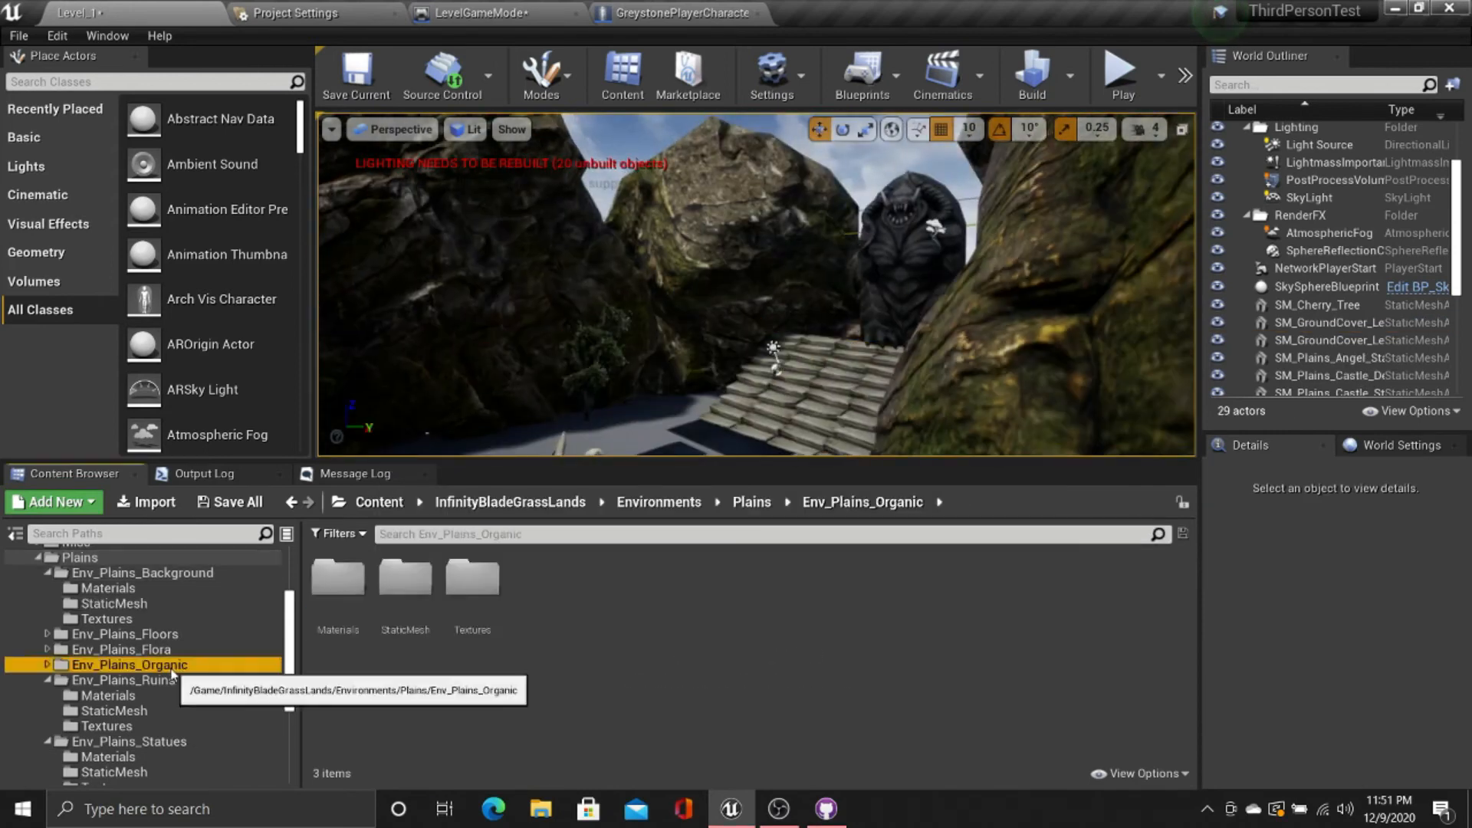
{"action": "left_click", "coordinate": [114, 695]}
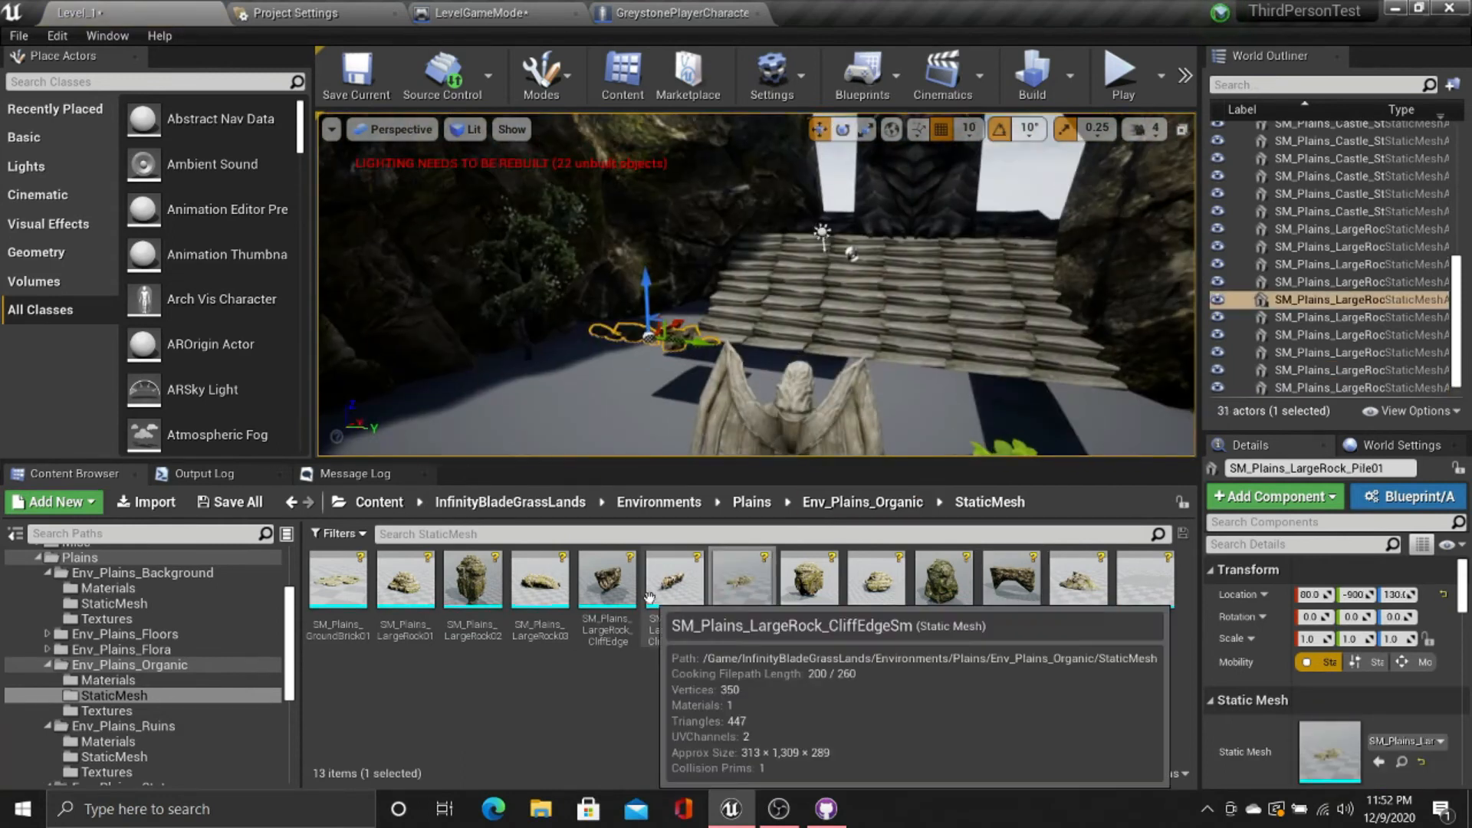
{"action": "left_click_drag", "start_coordinate": [338, 590], "coordinate": [834, 354]}
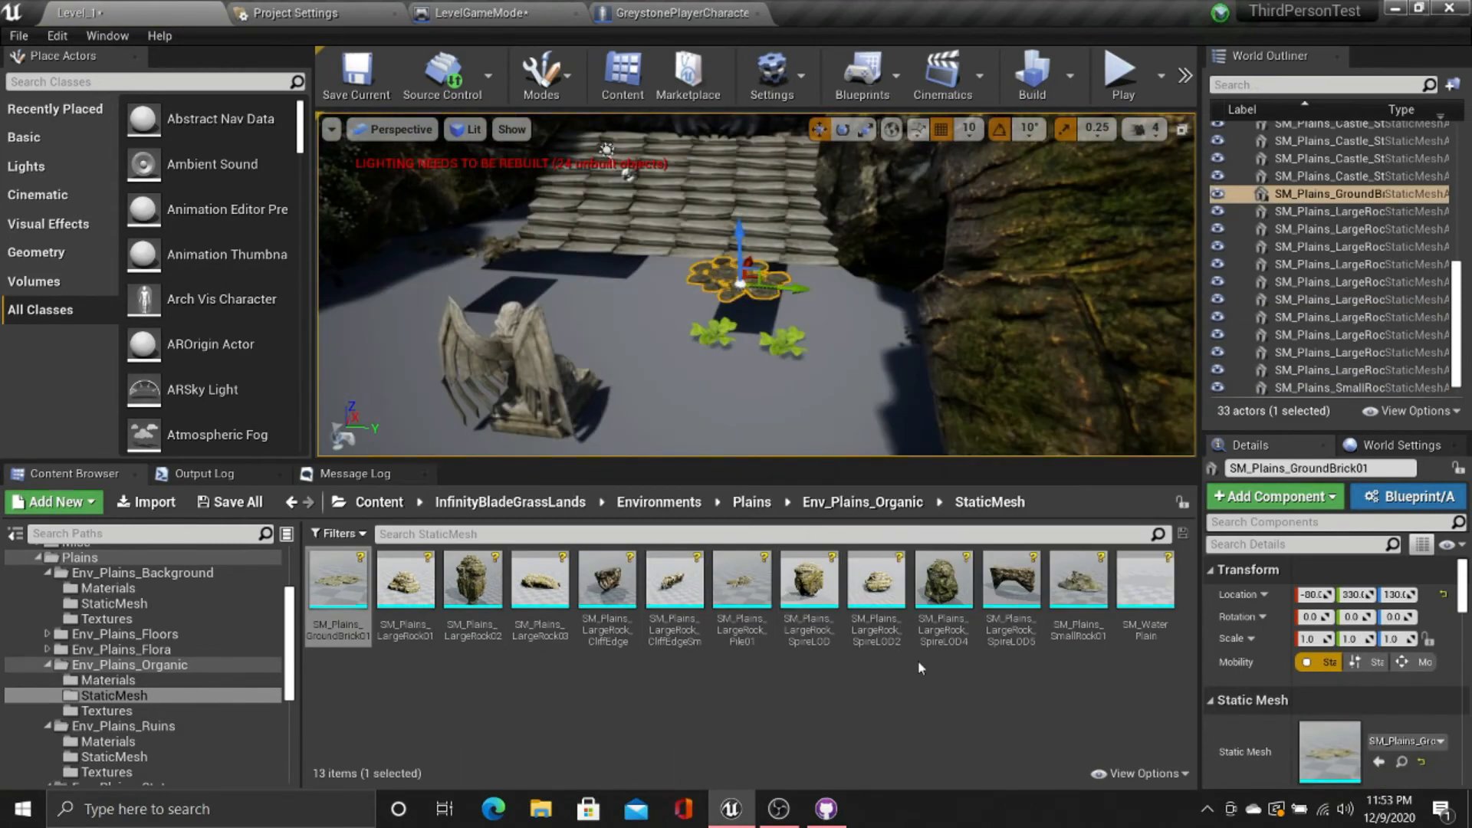
Step: Place SM_Plains_LargeRock02 at the top of the stairs and duplicate it to flank the demon door
{"action": "left_click_drag", "start_coordinate": [473, 583], "coordinate": [592, 289]}
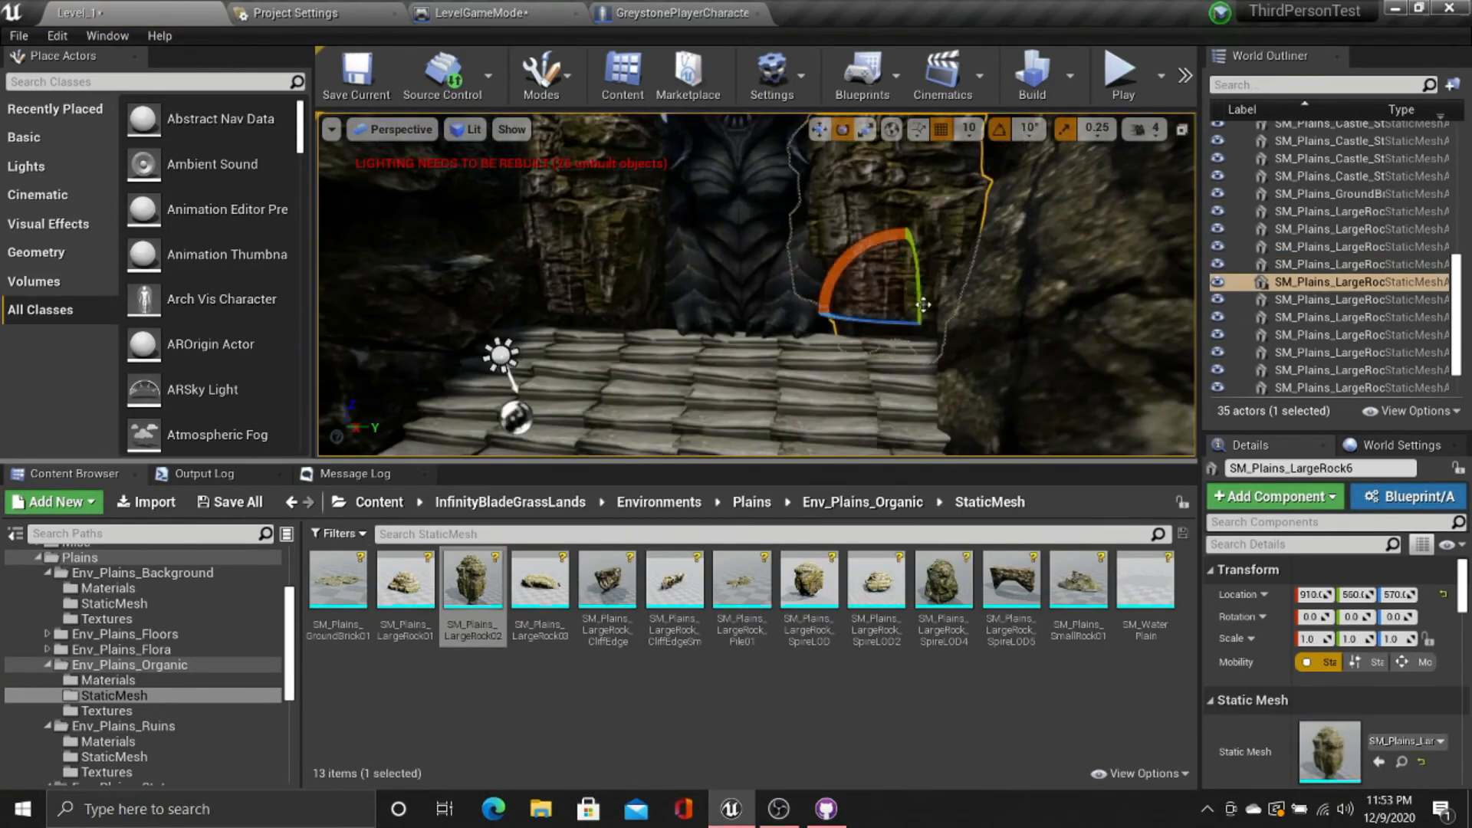
{"action": "left_click_drag", "start_coordinate": [855, 257], "coordinate": [881, 240]}
{"action": "key", "text": "w"}
{"action": "left_click_drag", "start_coordinate": [919, 268], "coordinate": [876, 187], "text": "alt"}
{"action": "left_click_drag", "start_coordinate": [864, 264], "coordinate": [757, 263], "text": "alt"}
Step: Move, rotate and scale the rock beside the demon door to fit the gap
{"action": "right_click_drag", "start_coordinate": [756, 263], "coordinate": [806, 246]}
{"action": "left_click", "coordinate": [828, 295]}
{"action": "left_click_drag", "start_coordinate": [756, 351], "coordinate": [769, 350]}
{"action": "key", "text": "e"}
{"action": "left_click_drag", "start_coordinate": [707, 291], "coordinate": [694, 288]}
{"action": "key", "text": "r"}
{"action": "left_click_drag", "start_coordinate": [713, 349], "coordinate": [732, 333]}
{"action": "key", "text": "w"}
{"action": "right_click_drag", "start_coordinate": [813, 322], "coordinate": [867, 381]}
Step: Expand the viewport to full screen and duplicate the ground brick patch into a row along the foot of the stairs
{"action": "key", "text": "F11"}
{"action": "left_click", "coordinate": [984, 463]}
{"action": "right_click_drag", "start_coordinate": [982, 429], "coordinate": [930, 383]}
{"action": "left_click", "coordinate": [660, 514]}
{"action": "left_click_drag", "start_coordinate": [729, 533], "coordinate": [1031, 554], "text": "alt"}
{"action": "left_click", "coordinate": [598, 507]}
{"action": "left_click_drag", "start_coordinate": [729, 533], "coordinate": [499, 523], "text": "alt"}
{"action": "right_click_drag", "start_coordinate": [498, 523], "coordinate": [368, 568]}
{"action": "right_click_drag", "start_coordinate": [690, 491], "coordinate": [782, 567]}
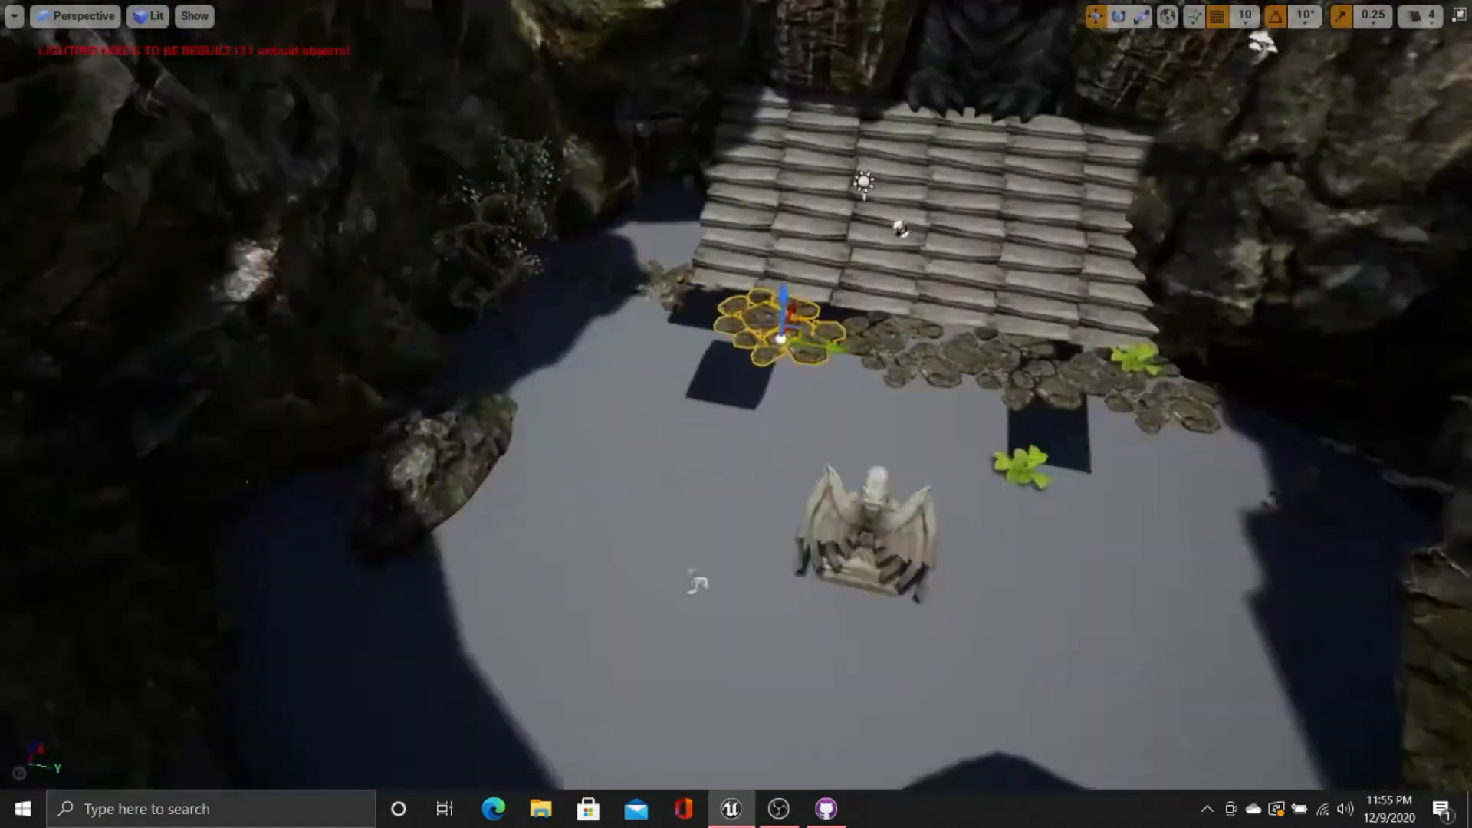
Step: Try the M_Plains_Floors_Block material from the Env_Plains_Floors materials on the level floor
{"action": "key", "text": "F11"}
{"action": "right_click_drag", "start_coordinate": [751, 368], "coordinate": [720, 345]}
{"action": "left_click_drag", "start_coordinate": [537, 516], "coordinate": [536, 424]}
{"action": "double_click", "coordinate": [131, 598]}
{"action": "left_click", "coordinate": [114, 630]}
{"action": "scroll", "coordinate": [613, 651], "scroll_direction": "down", "scroll_amount": 3}
{"action": "left_click", "coordinate": [108, 614]}
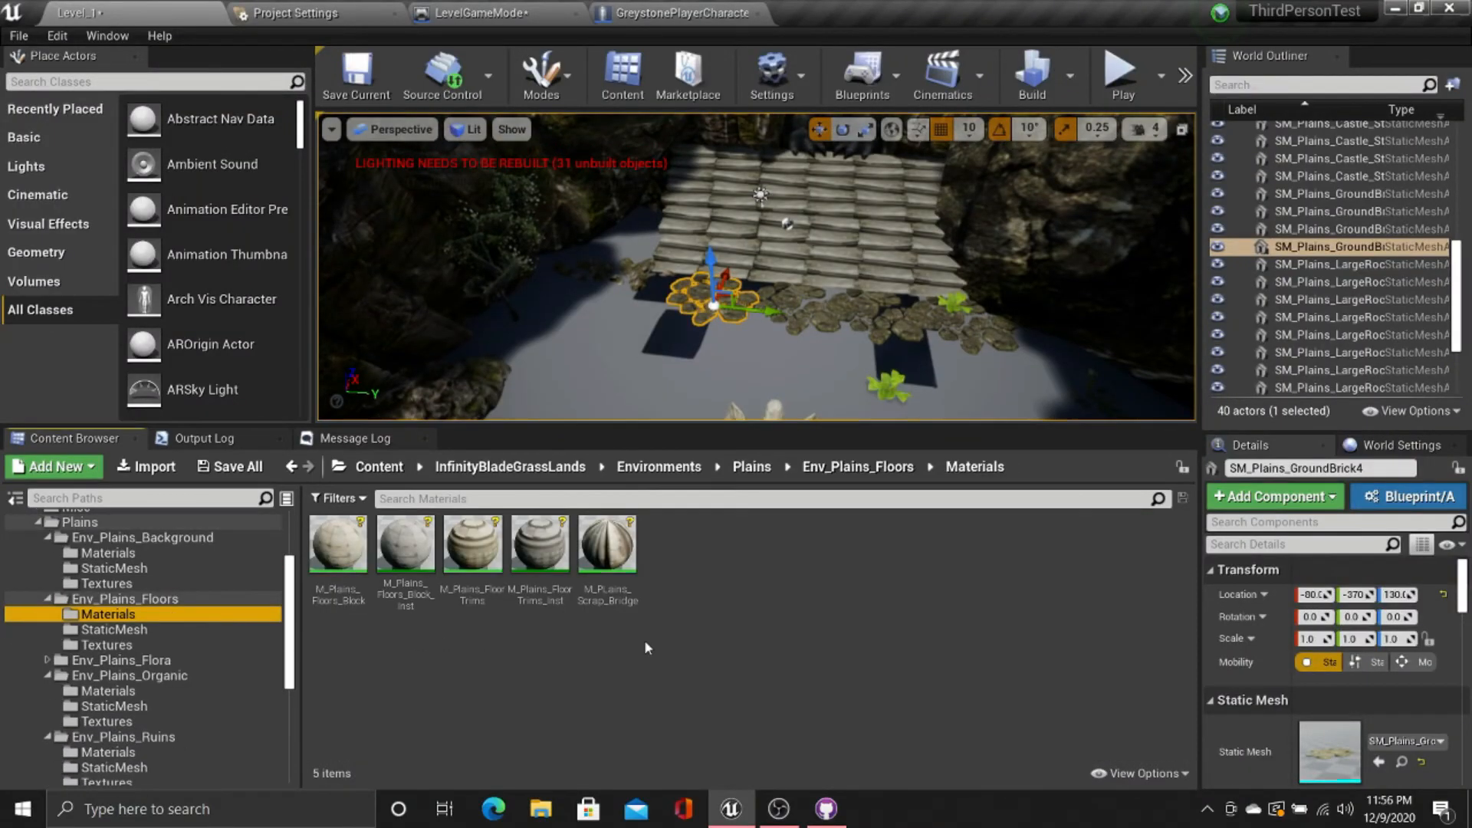
{"action": "left_click_drag", "start_coordinate": [338, 545], "coordinate": [598, 368]}
{"action": "right_click_drag", "start_coordinate": [613, 345], "coordinate": [583, 406]}
{"action": "left_click_drag", "start_coordinate": [543, 425], "coordinate": [543, 579]}
{"action": "right_click_drag", "start_coordinate": [690, 345], "coordinate": [629, 337]}
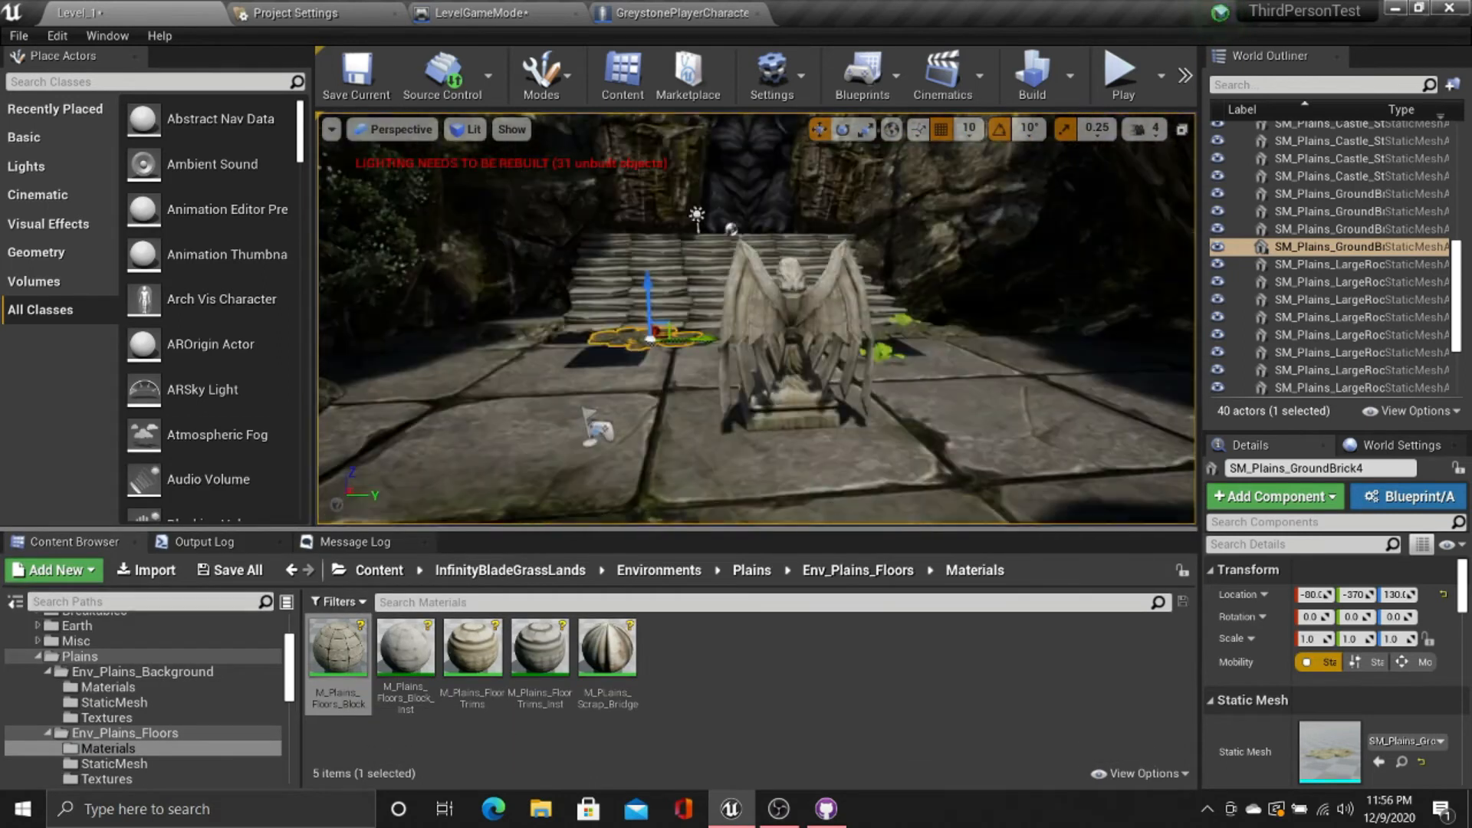
Step: Apply the M_Grass02 material from the Env_Plains_Terrain materials to the level floor and build the lighting
{"action": "left_click_drag", "start_coordinate": [543, 579], "coordinate": [543, 529]}
{"action": "scroll", "coordinate": [146, 728], "scroll_direction": "down", "scroll_amount": 3}
{"action": "left_click", "coordinate": [107, 764]}
{"action": "double_click", "coordinate": [121, 702]}
{"action": "left_click", "coordinate": [106, 748]}
{"action": "scroll", "coordinate": [148, 743], "scroll_direction": "down", "scroll_amount": 4}
{"action": "left_click", "coordinate": [107, 687]}
{"action": "scroll", "coordinate": [614, 690], "scroll_direction": "down", "scroll_amount": 3}
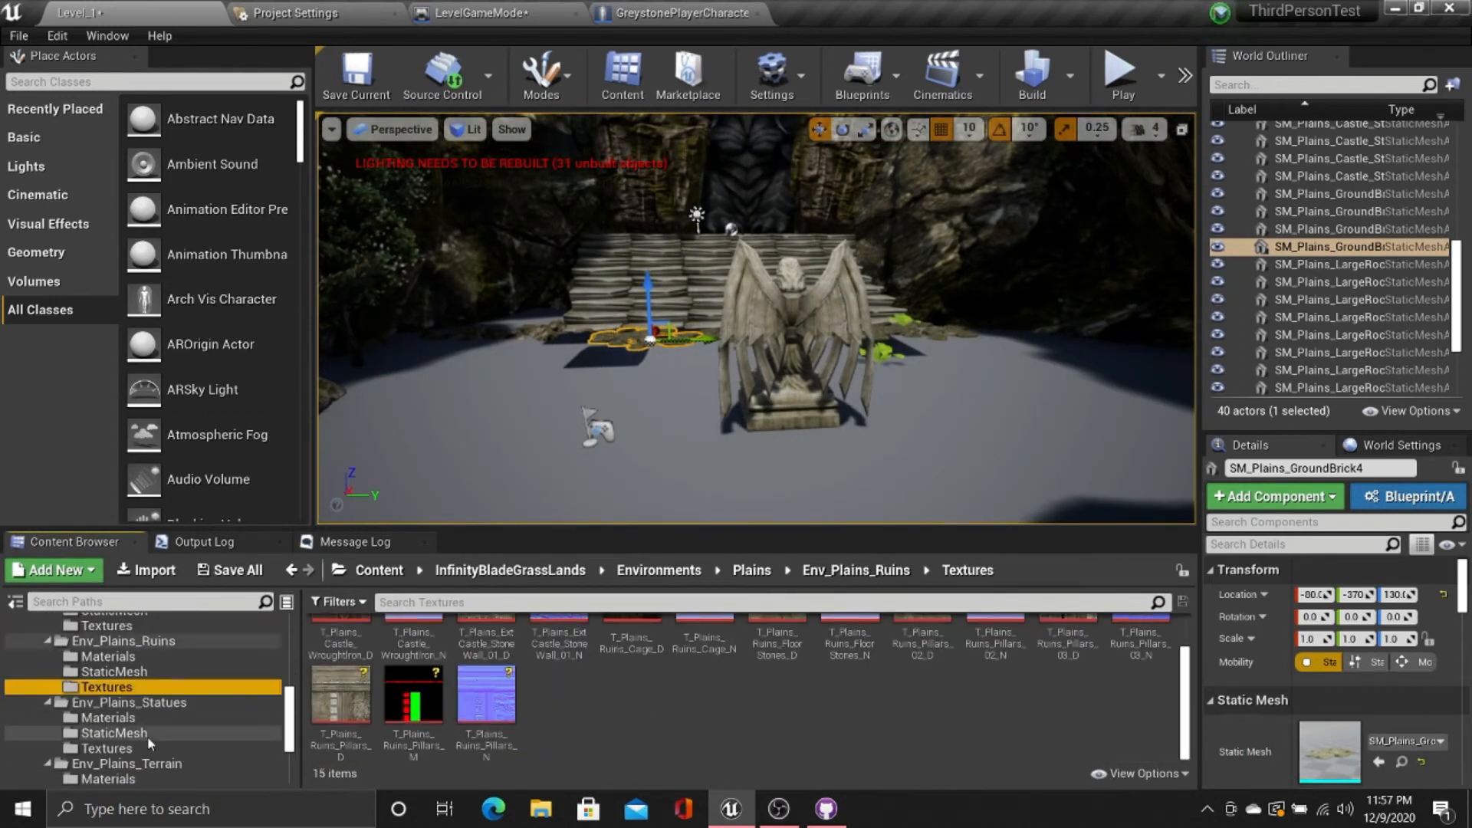
{"action": "scroll", "coordinate": [148, 743], "scroll_direction": "down", "scroll_amount": 2}
{"action": "left_click", "coordinate": [108, 718]}
{"action": "left_click_drag", "start_coordinate": [607, 650], "coordinate": [814, 454]}
{"action": "right_click_drag", "start_coordinate": [814, 454], "coordinate": [751, 398]}
{"action": "left_click", "coordinate": [1032, 73]}
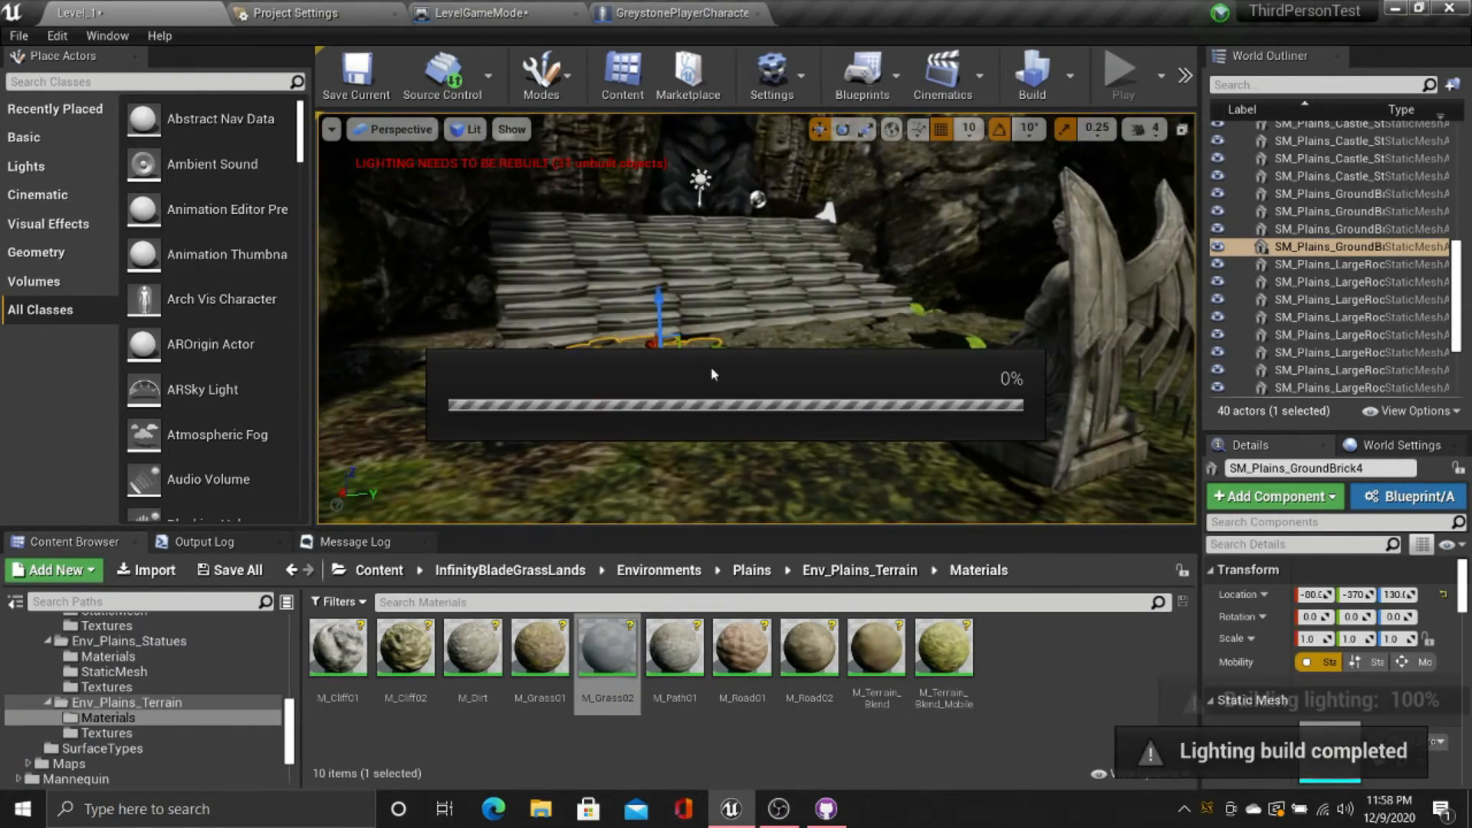
{"action": "right_click_drag", "start_coordinate": [711, 374], "coordinate": [660, 345]}
Step: Open the StarterContent folder and shift SM_Plains_SmallRock01 slightly near the foot of the stairs
{"action": "left_click", "coordinate": [74, 542]}
{"action": "scroll", "coordinate": [148, 690], "scroll_direction": "up", "scroll_amount": 10}
{"action": "left_click", "coordinate": [18, 655]}
{"action": "left_click", "coordinate": [86, 702]}
{"action": "left_click", "coordinate": [651, 383]}
{"action": "left_click_drag", "start_coordinate": [667, 428], "coordinate": [676, 434]}
{"action": "right_click_drag", "start_coordinate": [675, 434], "coordinate": [736, 368]}
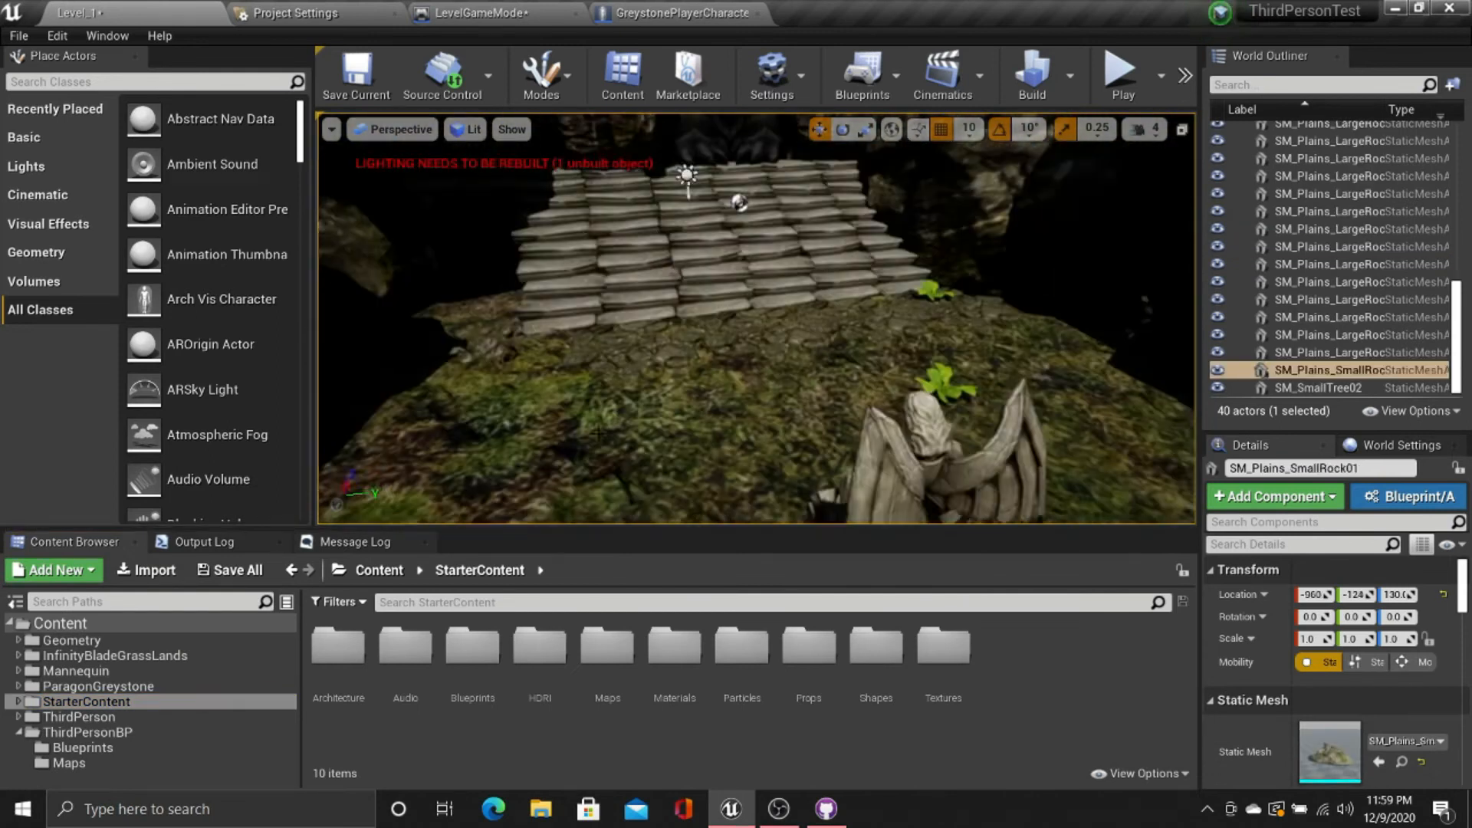
Step: Search StarterContent for FIRE and place the P_Fire particle effect near the demon door
{"action": "left_click", "coordinate": [690, 603]}
{"action": "type", "text": "FIRE"}
{"action": "left_click_drag", "start_coordinate": [742, 652], "coordinate": [629, 200]}
{"action": "right_click_drag", "start_coordinate": [629, 200], "coordinate": [537, 276]}
Step: Move and rotate the fire emitter so it sits in the demon's head, and rebuild the lighting
{"action": "left_click_drag", "start_coordinate": [522, 284], "coordinate": [1144, 196]}
{"action": "right_click_drag", "start_coordinate": [1144, 196], "coordinate": [816, 246]}
{"action": "key", "text": "e"}
{"action": "left_click_drag", "start_coordinate": [805, 198], "coordinate": [721, 192]}
{"action": "key", "text": "w"}
{"action": "left_click_drag", "start_coordinate": [753, 191], "coordinate": [754, 284]}
{"action": "right_click_drag", "start_coordinate": [755, 307], "coordinate": [659, 299]}
{"action": "left_click_drag", "start_coordinate": [682, 316], "coordinate": [690, 320]}
{"action": "right_click_drag", "start_coordinate": [813, 322], "coordinate": [871, 357]}
{"action": "left_click", "coordinate": [1032, 75]}
Step: Examine the P_Fire emitter's component properties for settings that control the fire
{"action": "left_click_drag", "start_coordinate": [1334, 431], "coordinate": [1334, 288]}
{"action": "right_click_drag", "start_coordinate": [871, 356], "coordinate": [820, 307]}
{"action": "left_click", "coordinate": [74, 542]}
{"action": "scroll", "coordinate": [1324, 697], "scroll_direction": "down", "scroll_amount": 20}
{"action": "scroll", "coordinate": [1324, 697], "scroll_direction": "up", "scroll_amount": 14}
{"action": "scroll", "coordinate": [1324, 697], "scroll_direction": "up", "scroll_amount": 10}
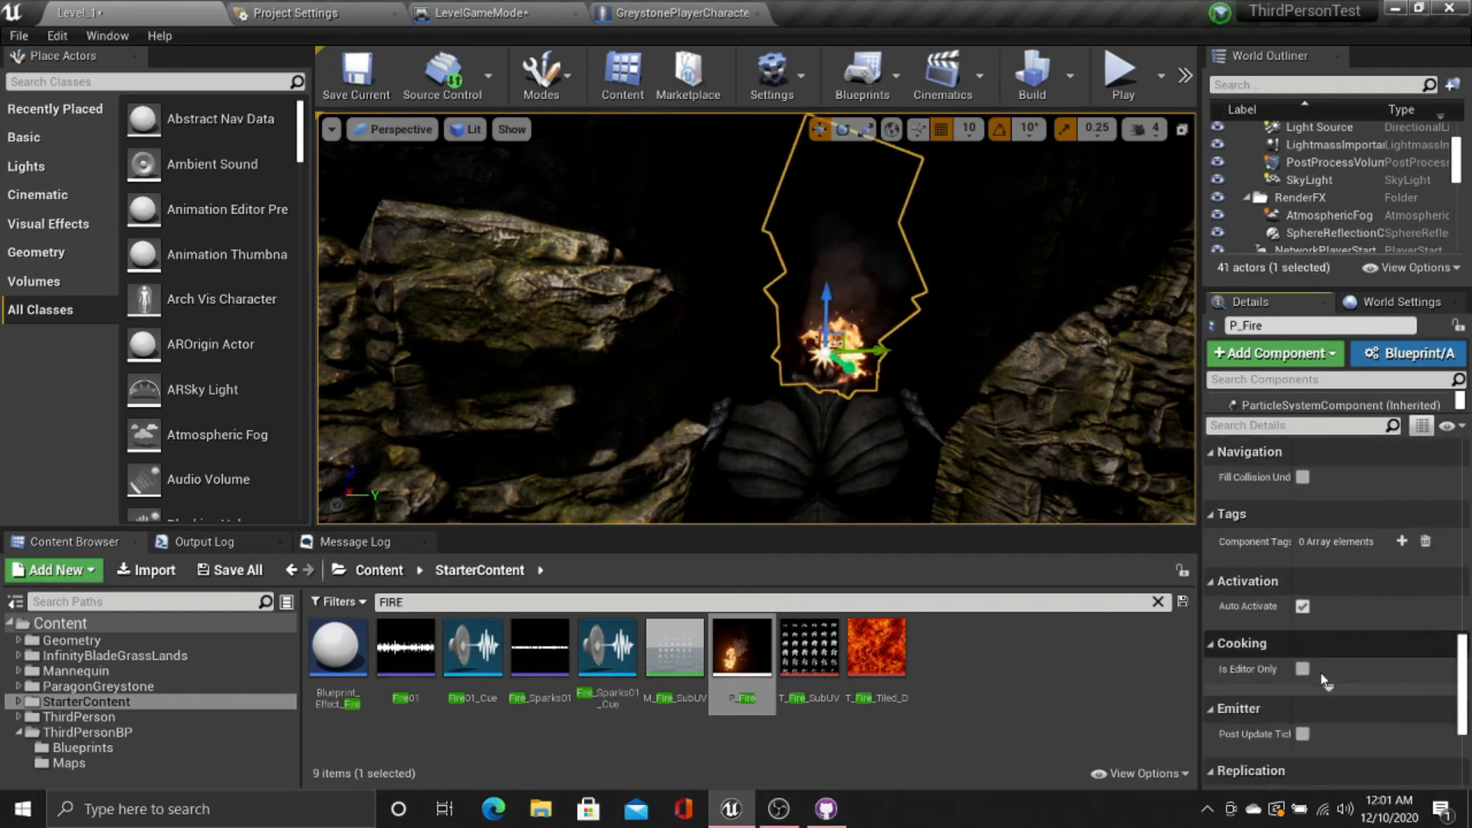
{"action": "scroll", "coordinate": [1342, 667], "scroll_direction": "down", "scroll_amount": 9}
{"action": "right_click_drag", "start_coordinate": [813, 314], "coordinate": [767, 346]}
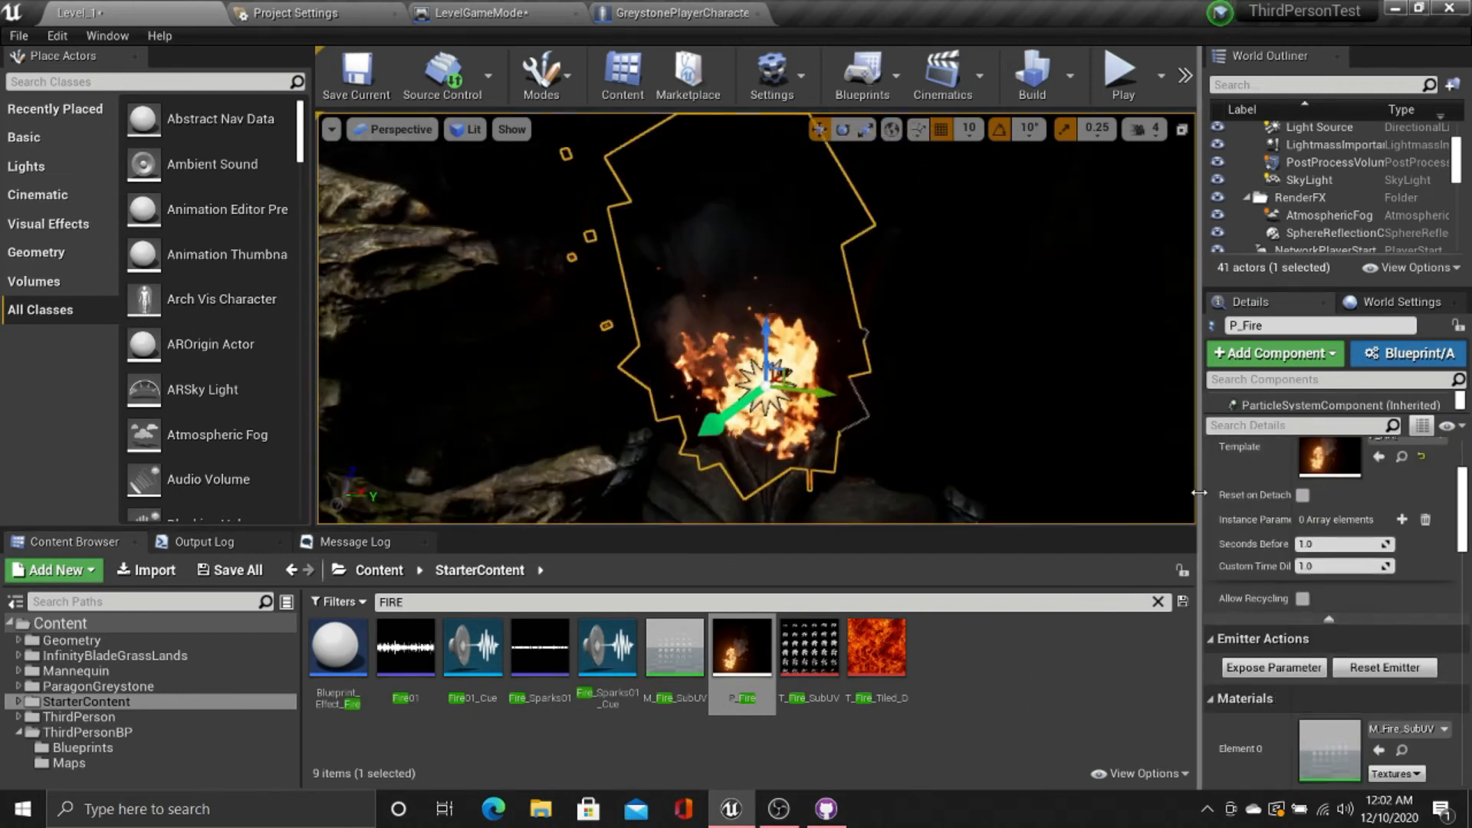
{"action": "left_click", "coordinate": [782, 399]}
{"action": "left_click_drag", "start_coordinate": [1342, 545], "coordinate": [1315, 544]}
{"action": "scroll", "coordinate": [1330, 708], "scroll_direction": "down", "scroll_amount": 10}
{"action": "scroll", "coordinate": [1330, 614], "scroll_direction": "up", "scroll_amount": 10}
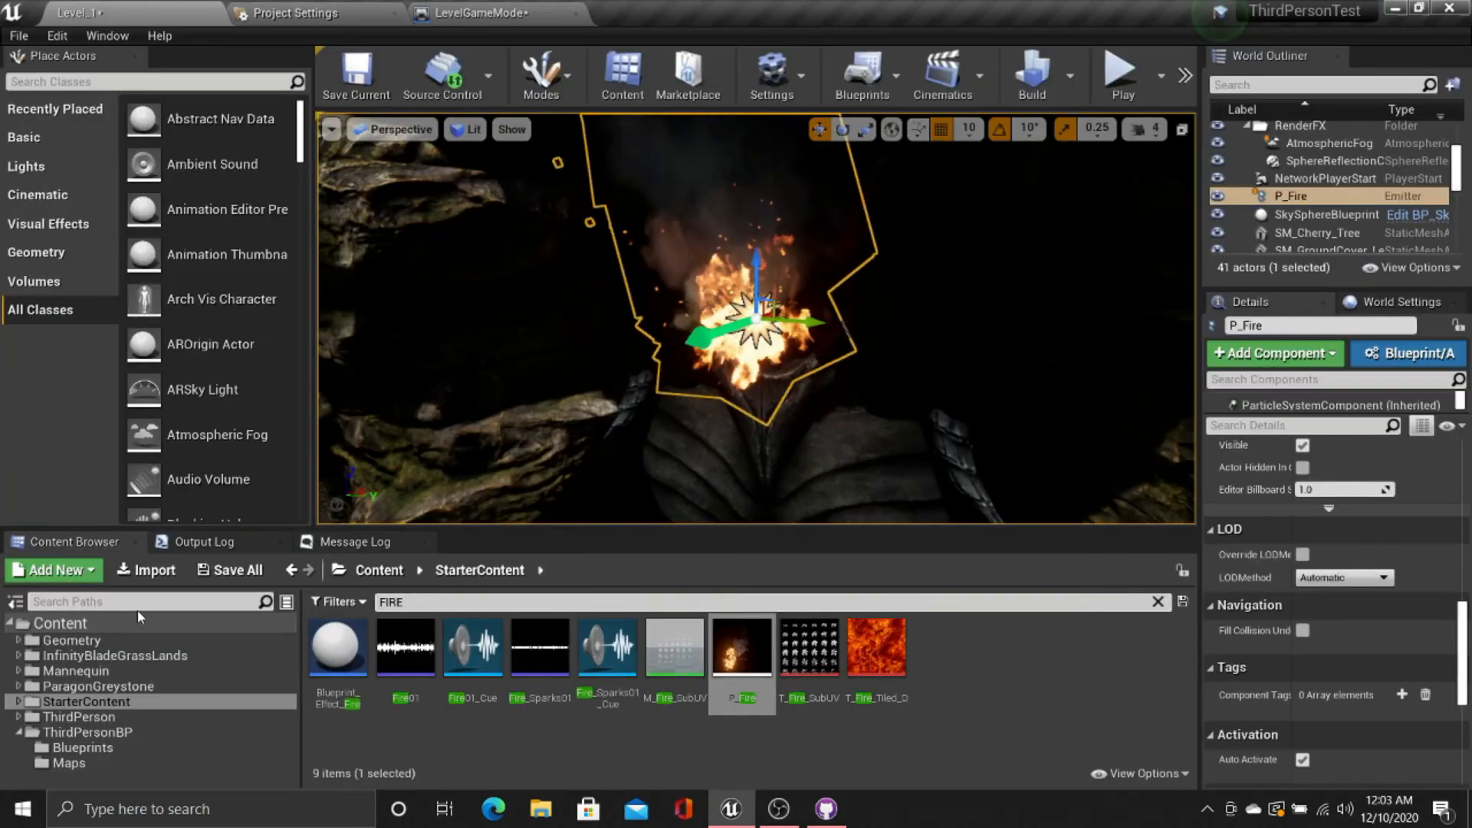
Step: Place a Point Light at the fire in the demon's head
{"action": "left_click", "coordinate": [27, 138]}
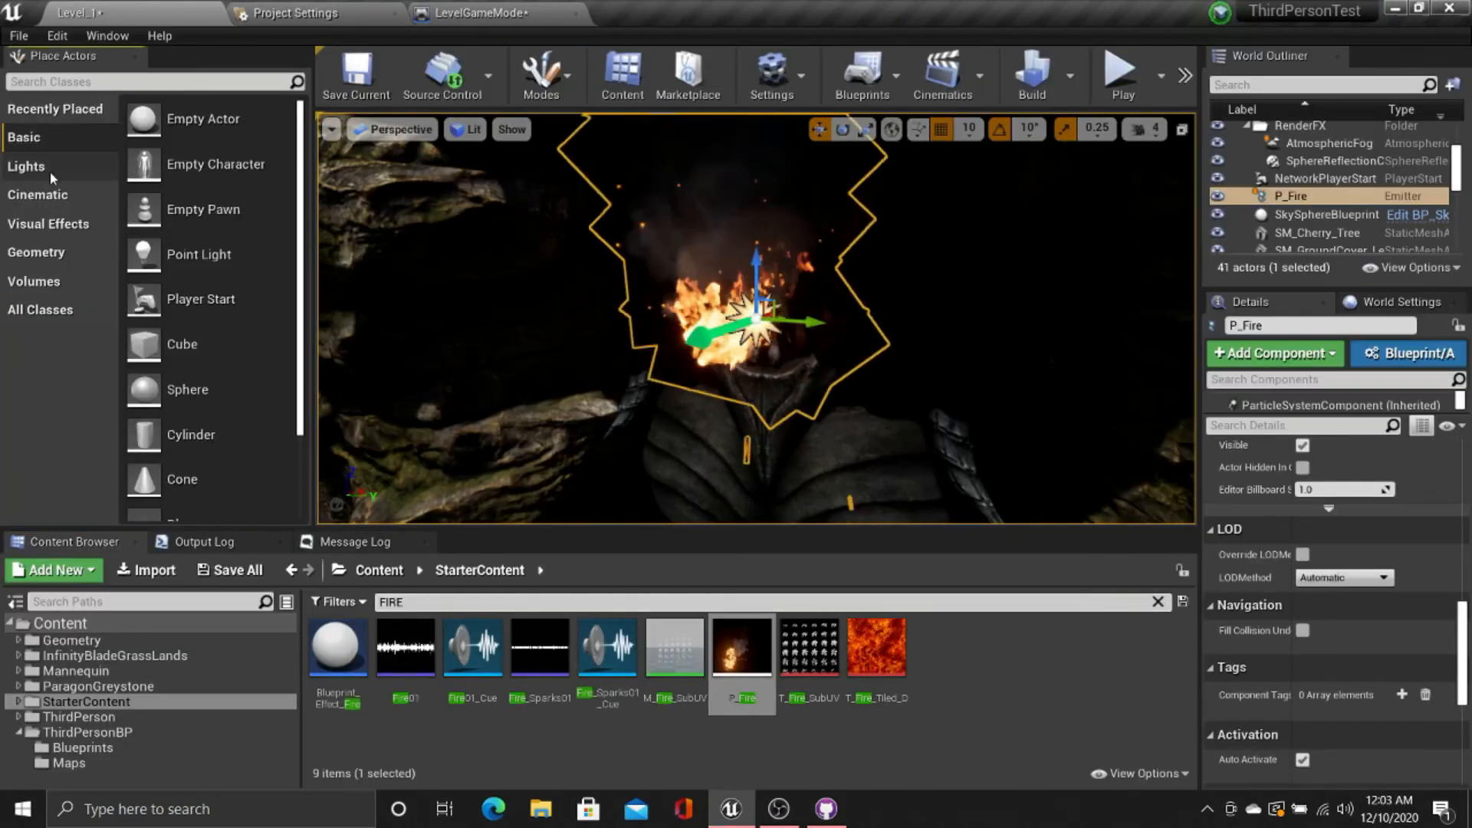
{"action": "left_click", "coordinate": [48, 170]}
{"action": "left_click_drag", "start_coordinate": [199, 165], "coordinate": [751, 307]}
{"action": "right_click_drag", "start_coordinate": [752, 306], "coordinate": [813, 322]}
{"action": "scroll", "coordinate": [1372, 606], "scroll_direction": "up", "scroll_amount": 15}
Step: Give the point light a pale orange light color and nudge it sideways over the fire
{"action": "left_click", "coordinate": [1365, 628]}
{"action": "left_click_drag", "start_coordinate": [1180, 525], "coordinate": [1179, 386]}
{"action": "mouse_move", "coordinate": [1119, 441]}
{"action": "left_mouse_down"}
{"action": "mouse_move", "coordinate": [1110, 480]}
{"action": "mouse_move", "coordinate": [1116, 456]}
{"action": "left_mouse_up"}
{"action": "left_click_drag", "start_coordinate": [1213, 346], "coordinate": [1213, 433]}
{"action": "right_click_drag", "start_coordinate": [766, 383], "coordinate": [690, 368]}
{"action": "left_click_drag", "start_coordinate": [782, 315], "coordinate": [769, 315]}
{"action": "left_click", "coordinate": [1225, 741]}
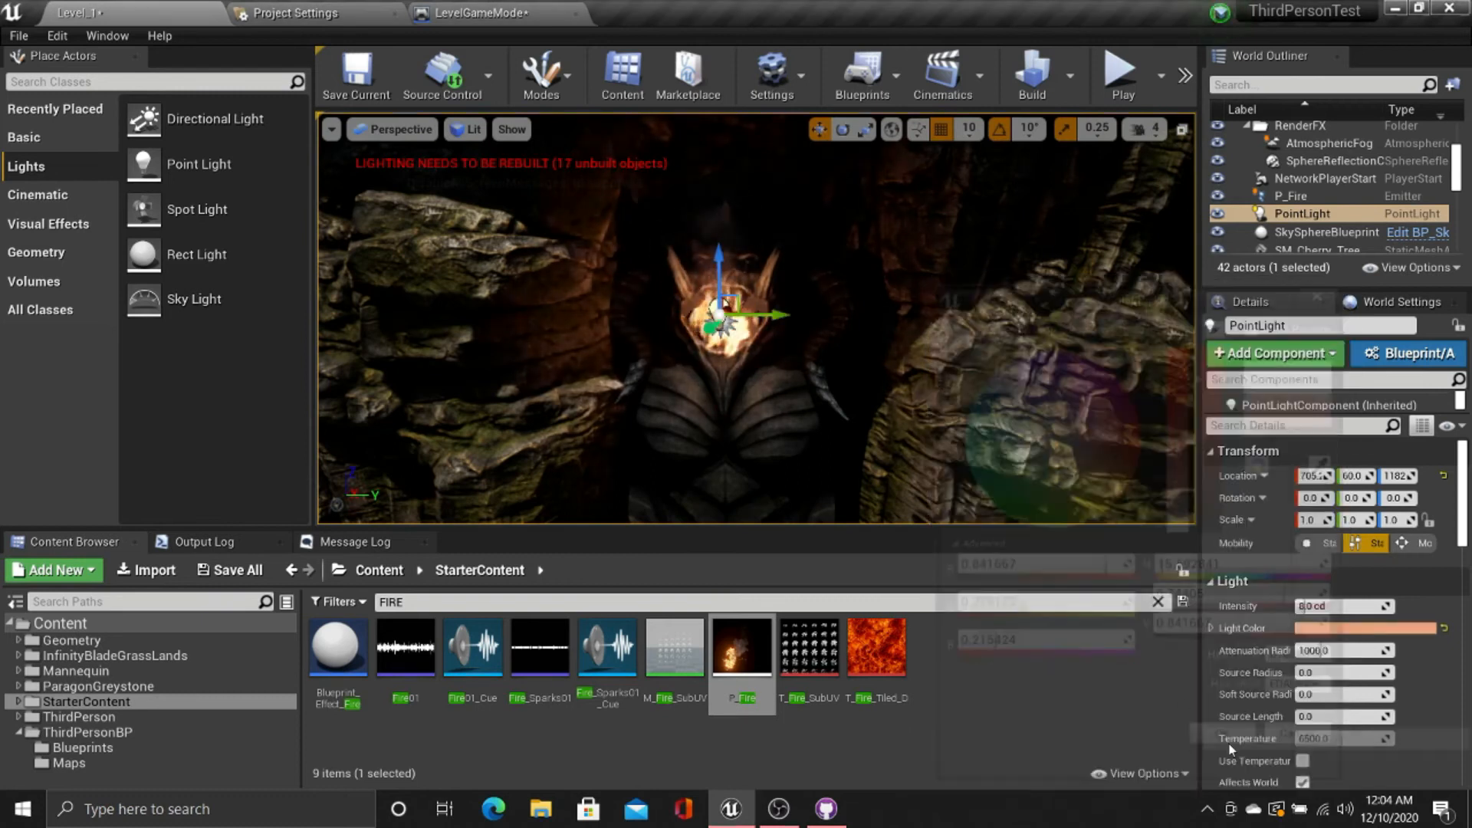
Step: Set the point light's intensity to 35 cd and rebuild the lighting
{"action": "left_click", "coordinate": [1304, 606]}
{"action": "type", "text": "35"}
{"action": "left_click", "coordinate": [1071, 75]}
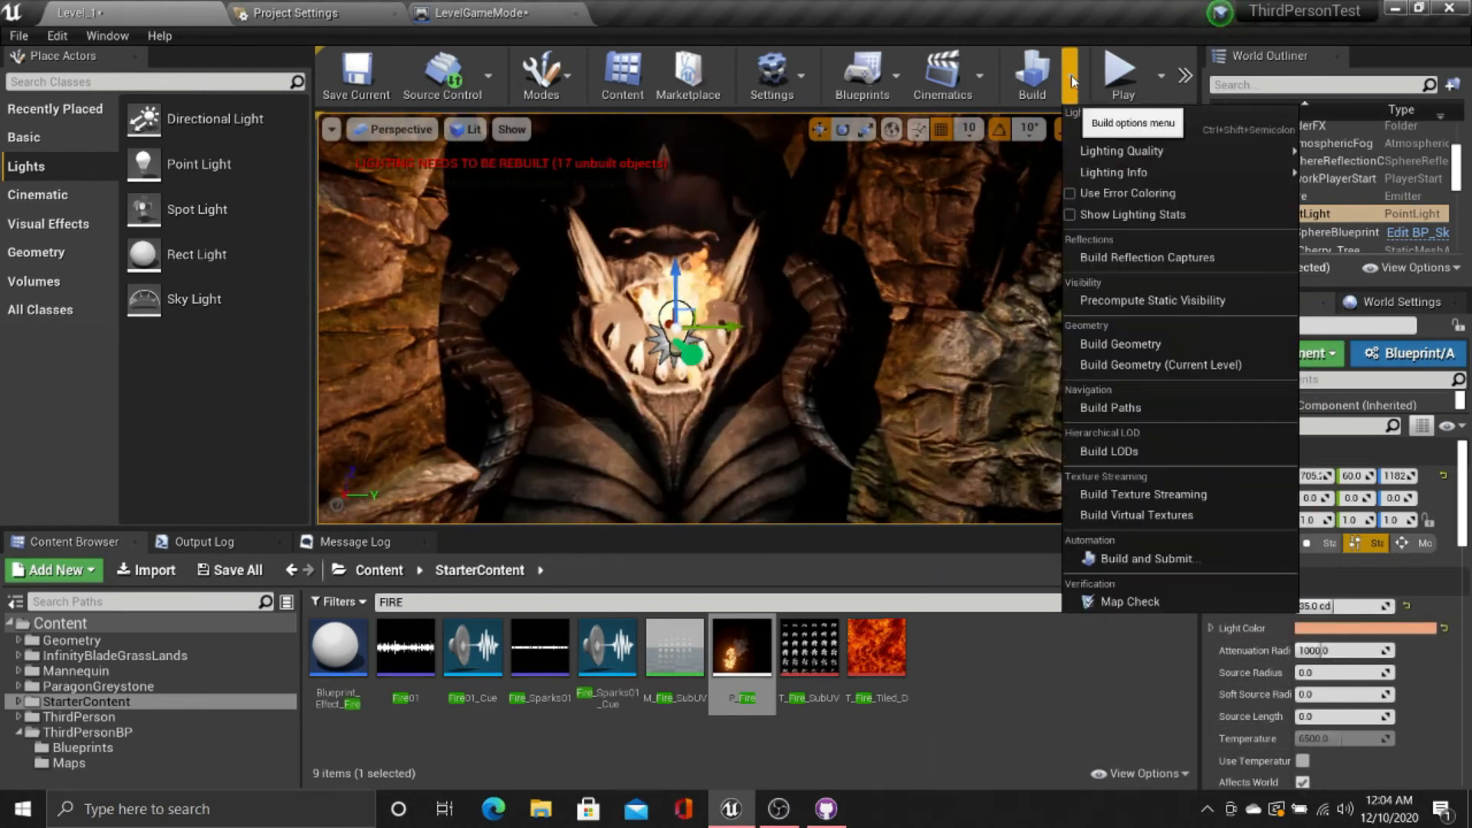
{"action": "left_click", "coordinate": [1035, 214]}
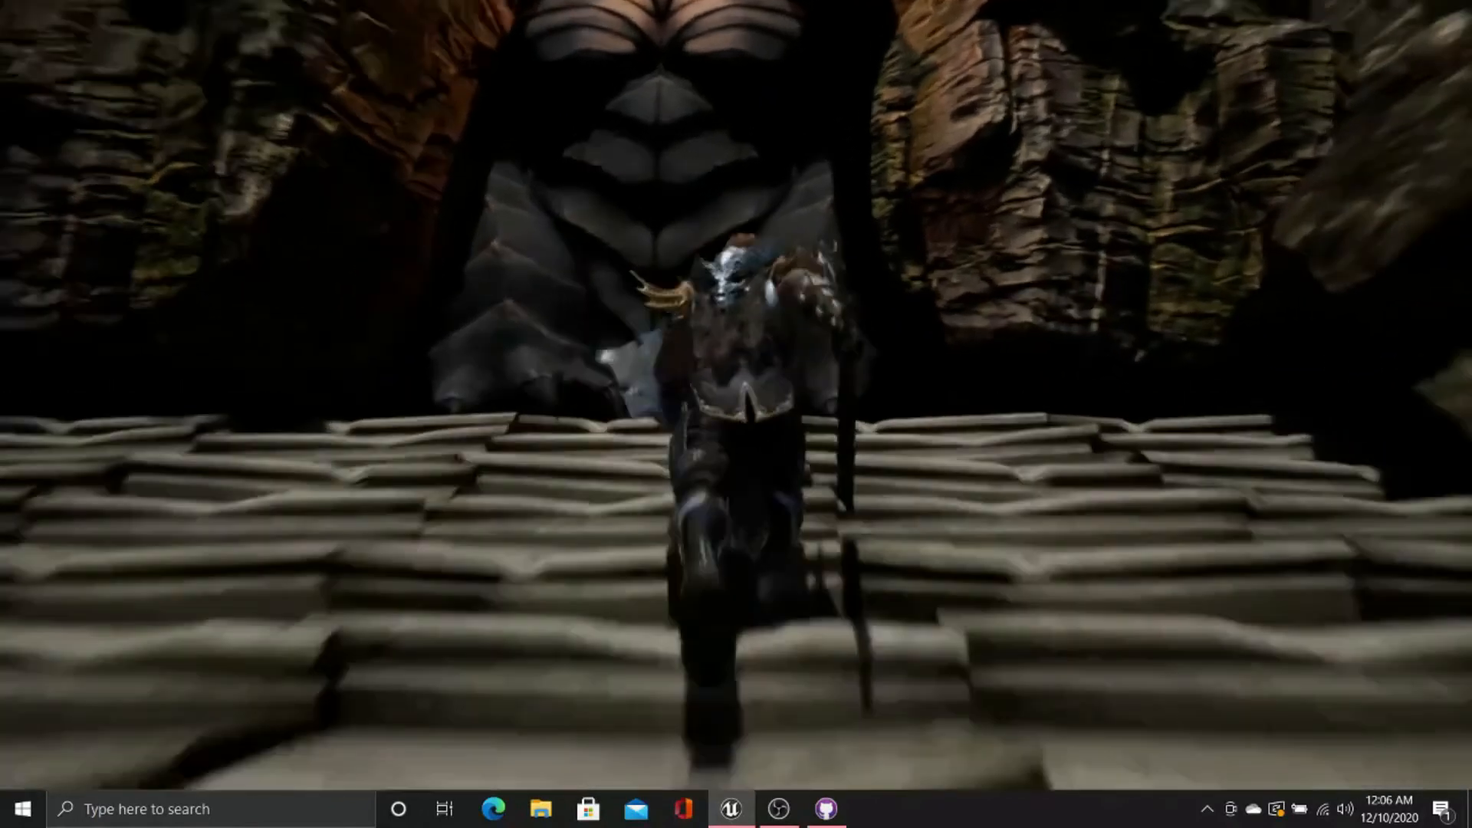
Step: Playtest the level by running the Greystone character around the statue and stairs, and end the play session
{"action": "key", "text": "F11"}
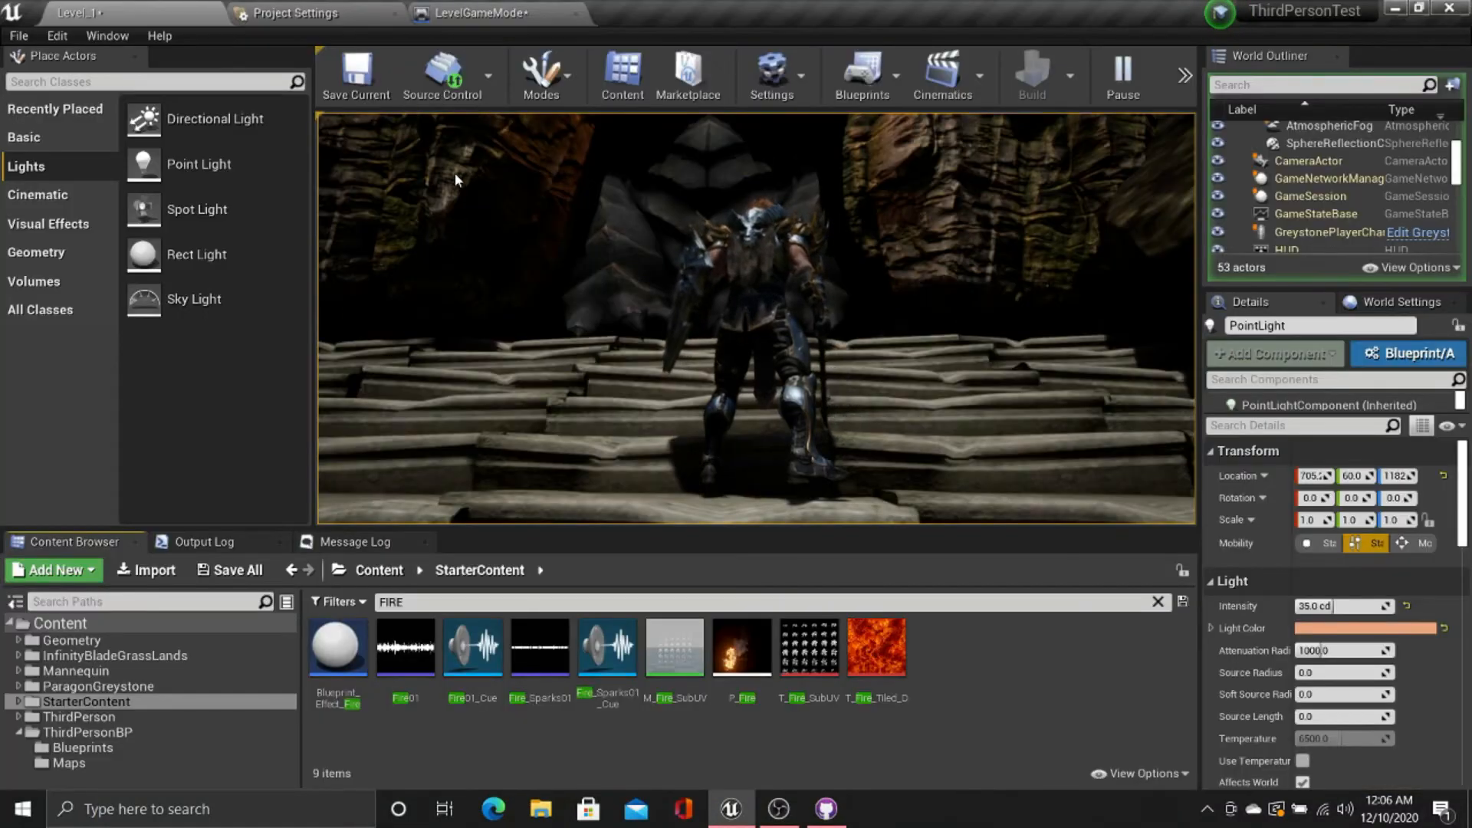
{"action": "left_click", "coordinate": [30, 733]}
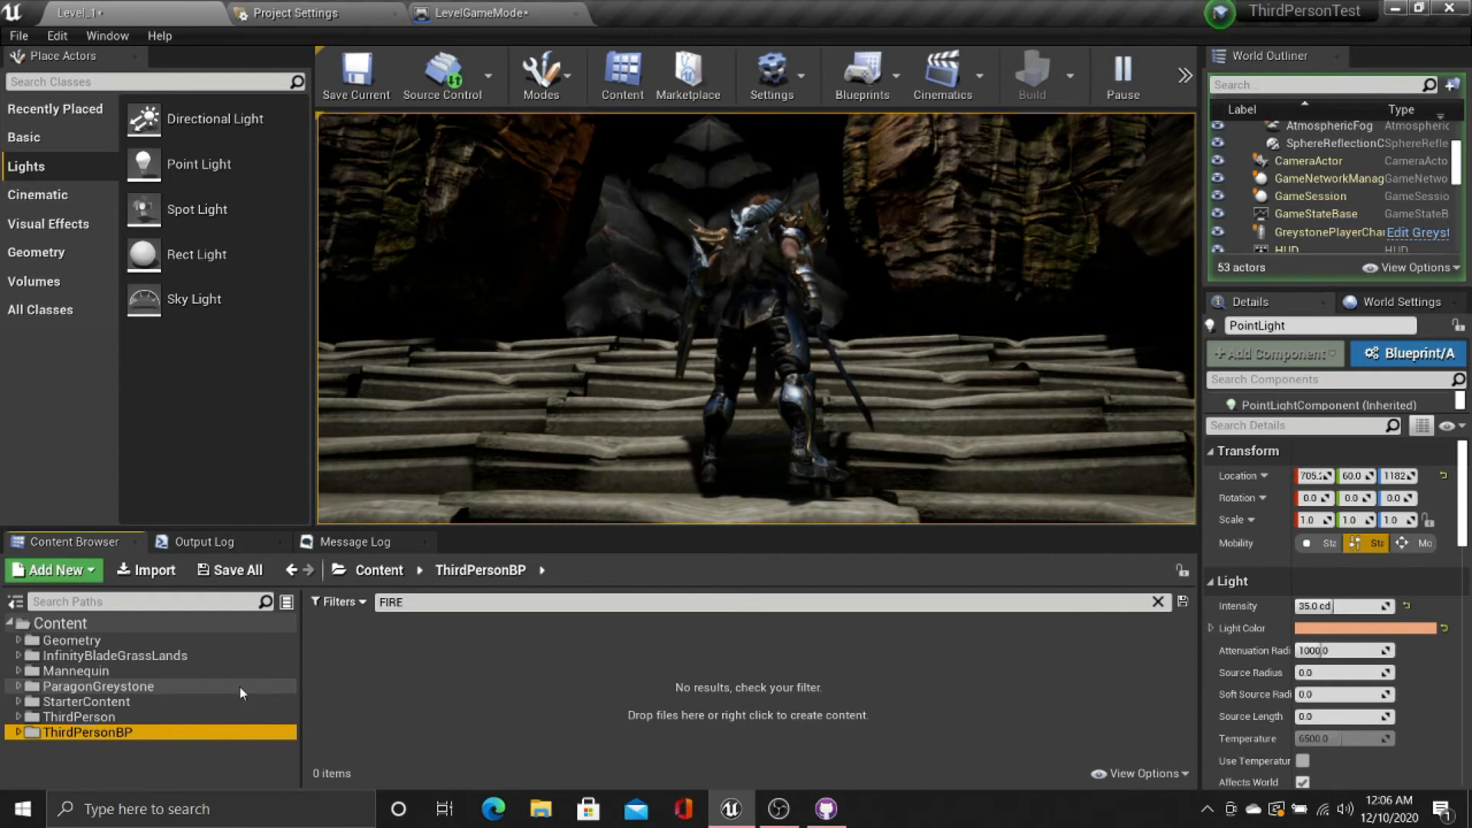
{"action": "left_click", "coordinate": [623, 353]}
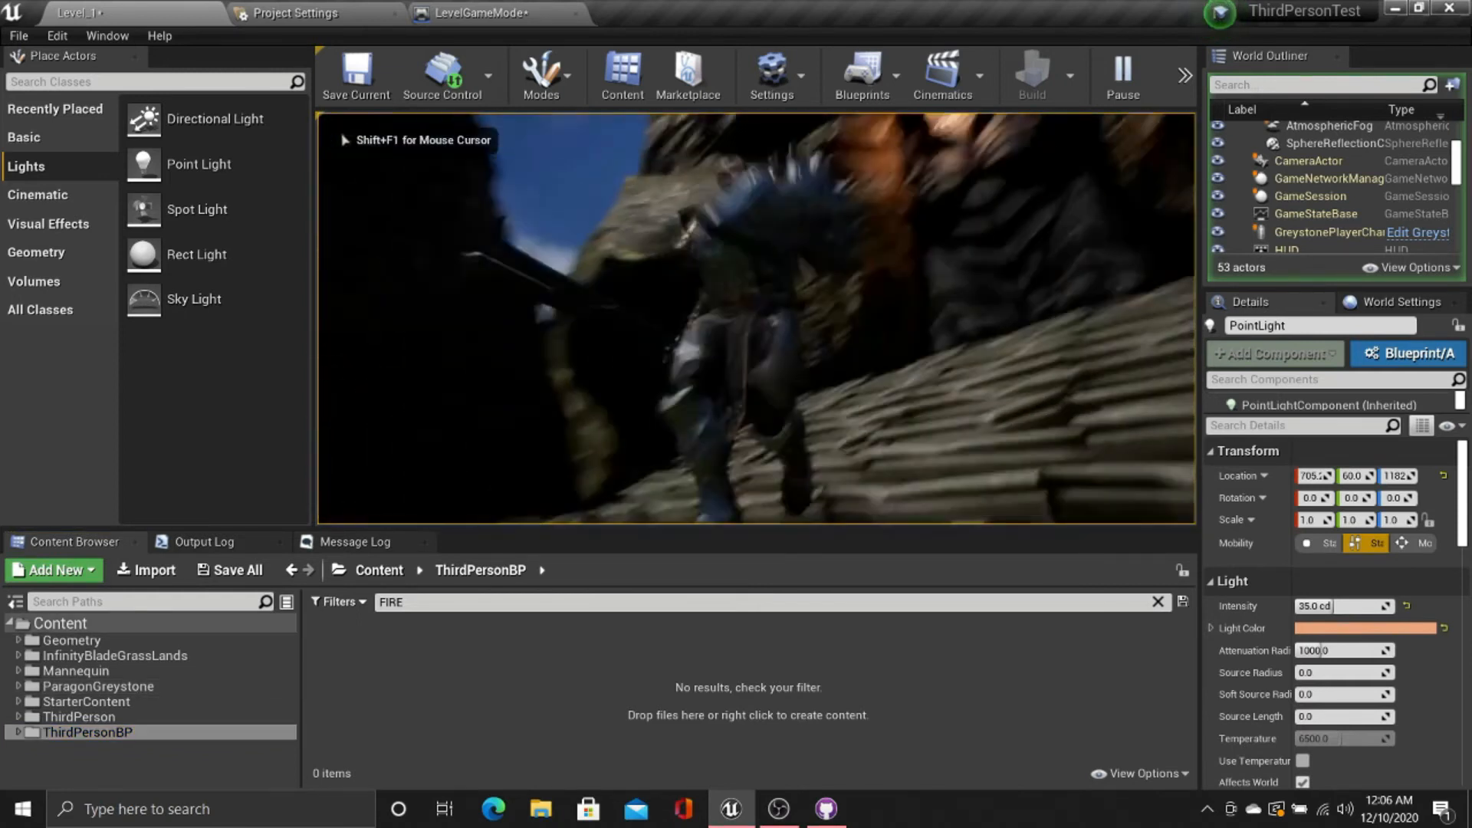
{"action": "key", "text": "w"}
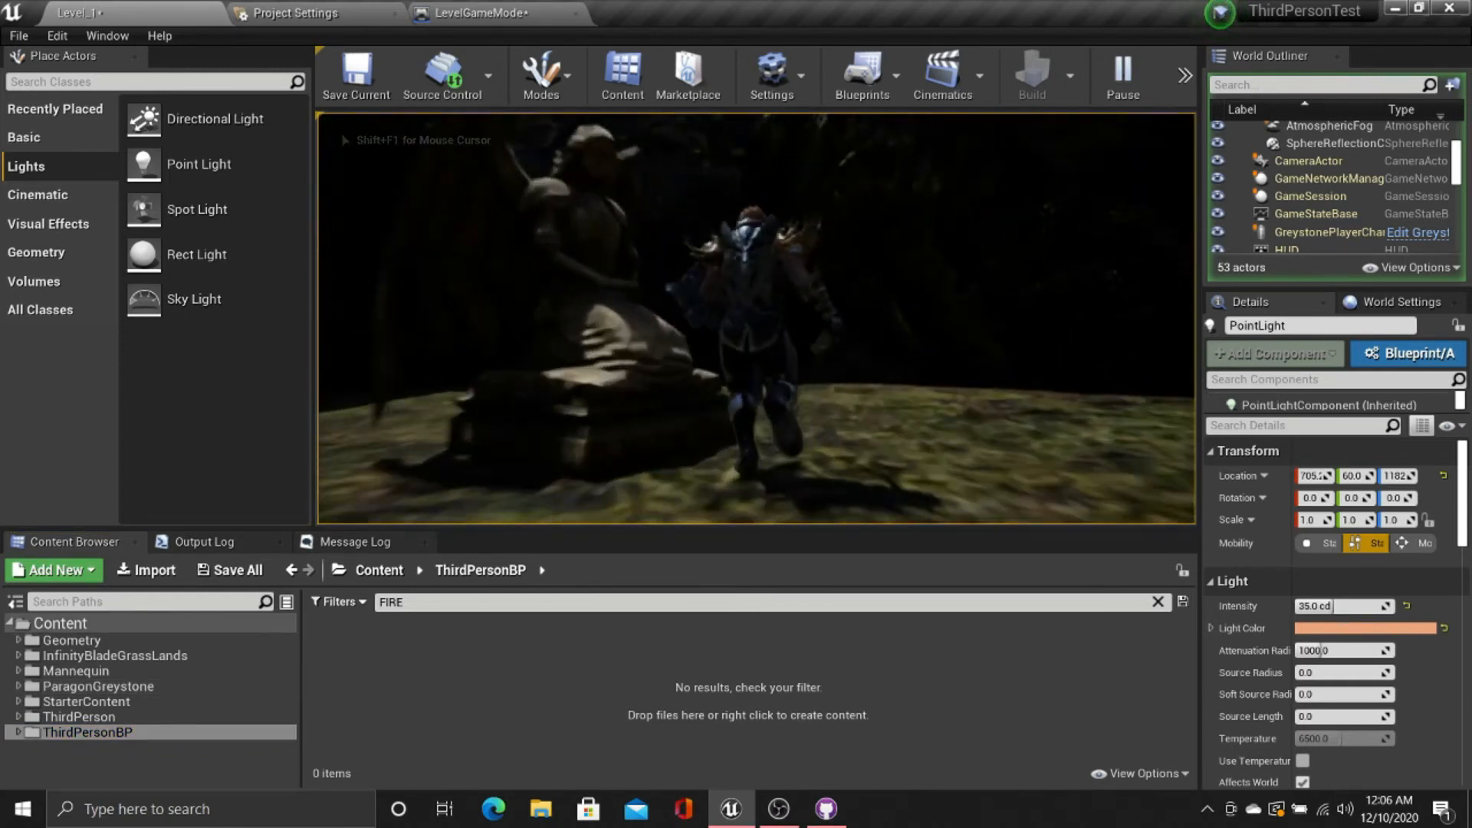
{"action": "key", "text": "w"}
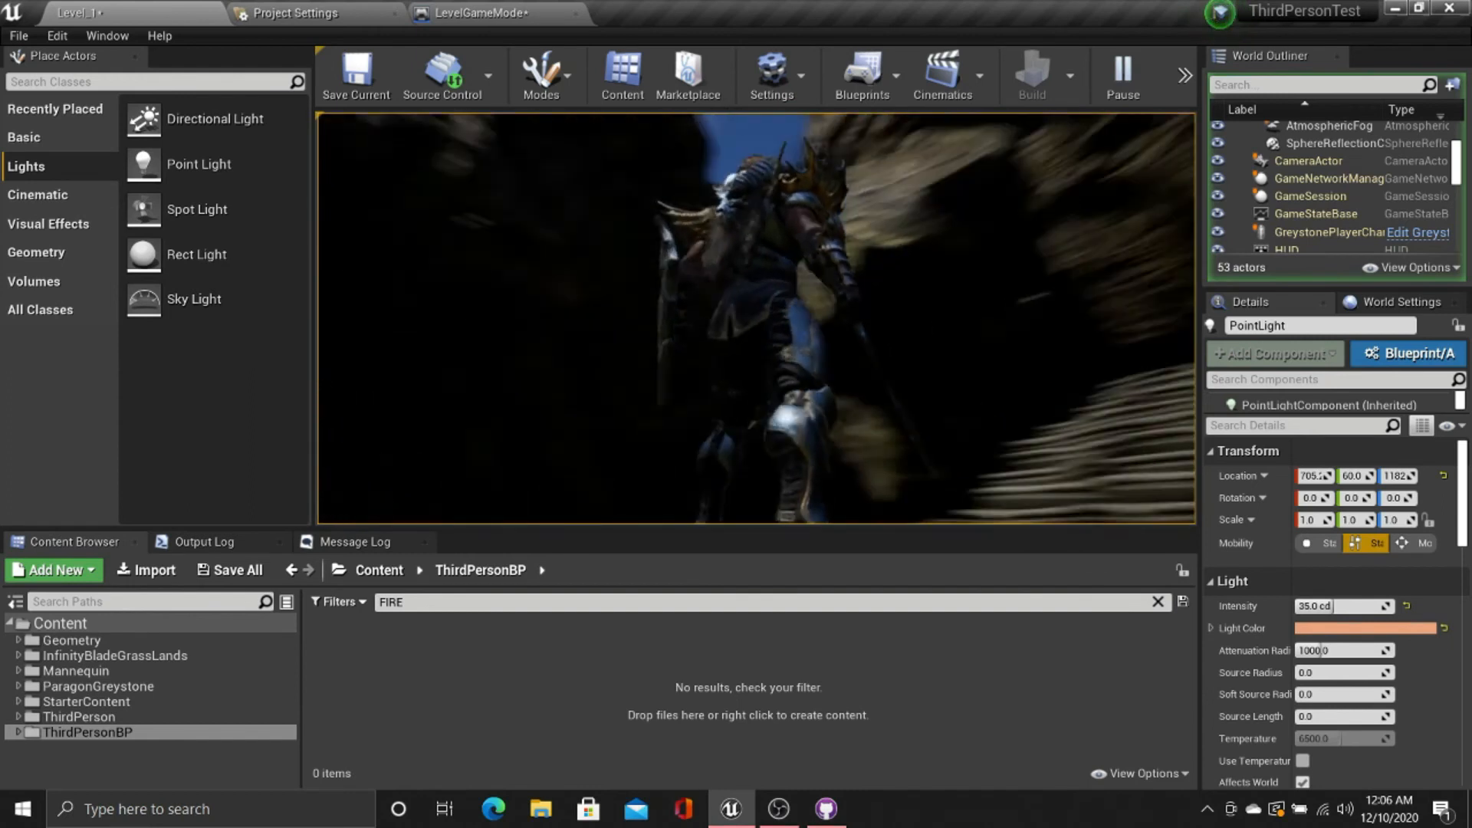
{"action": "key", "text": "w"}
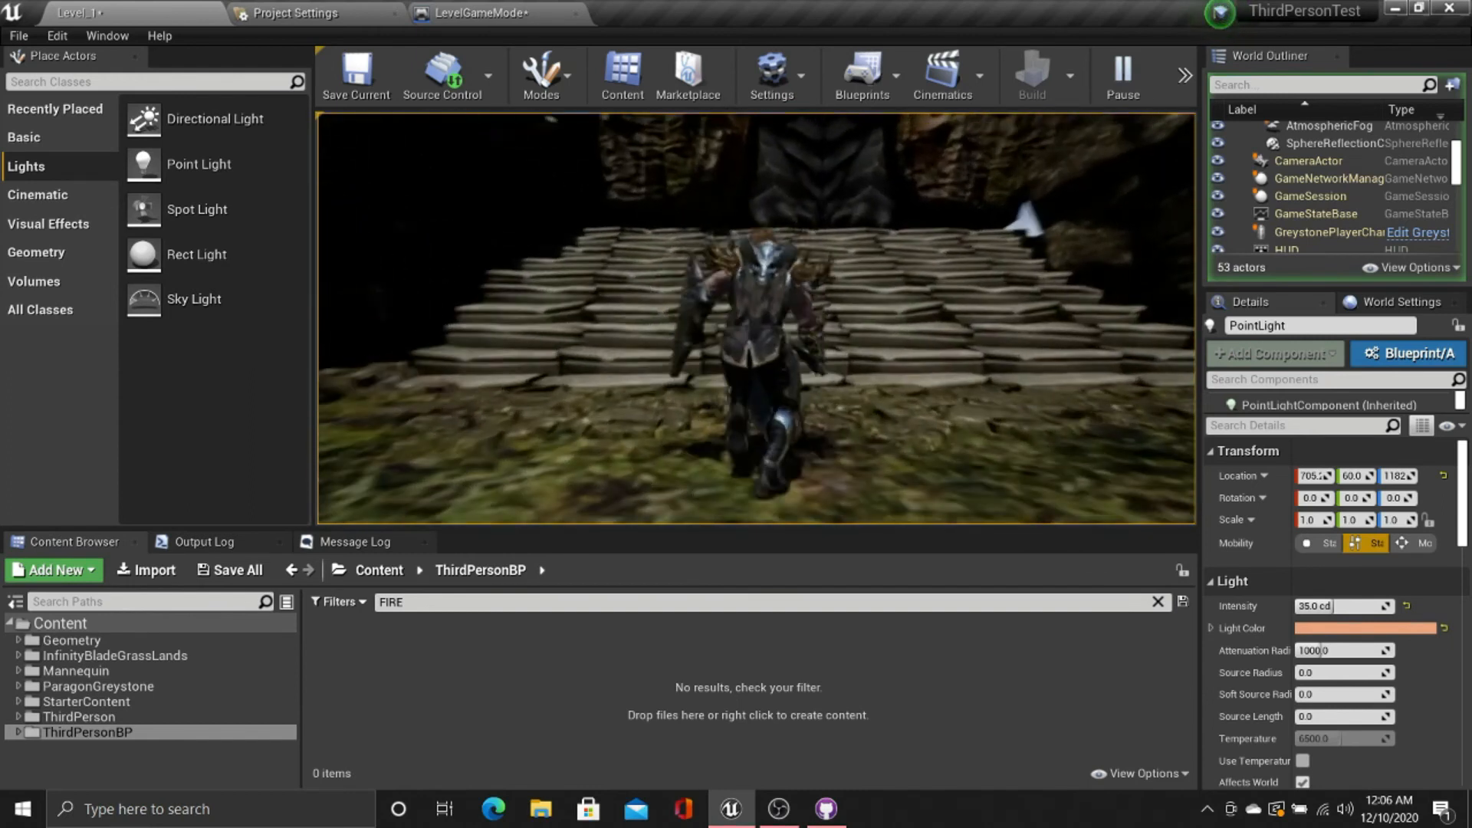
{"action": "key", "text": "w"}
{"action": "key", "text": "Escape"}
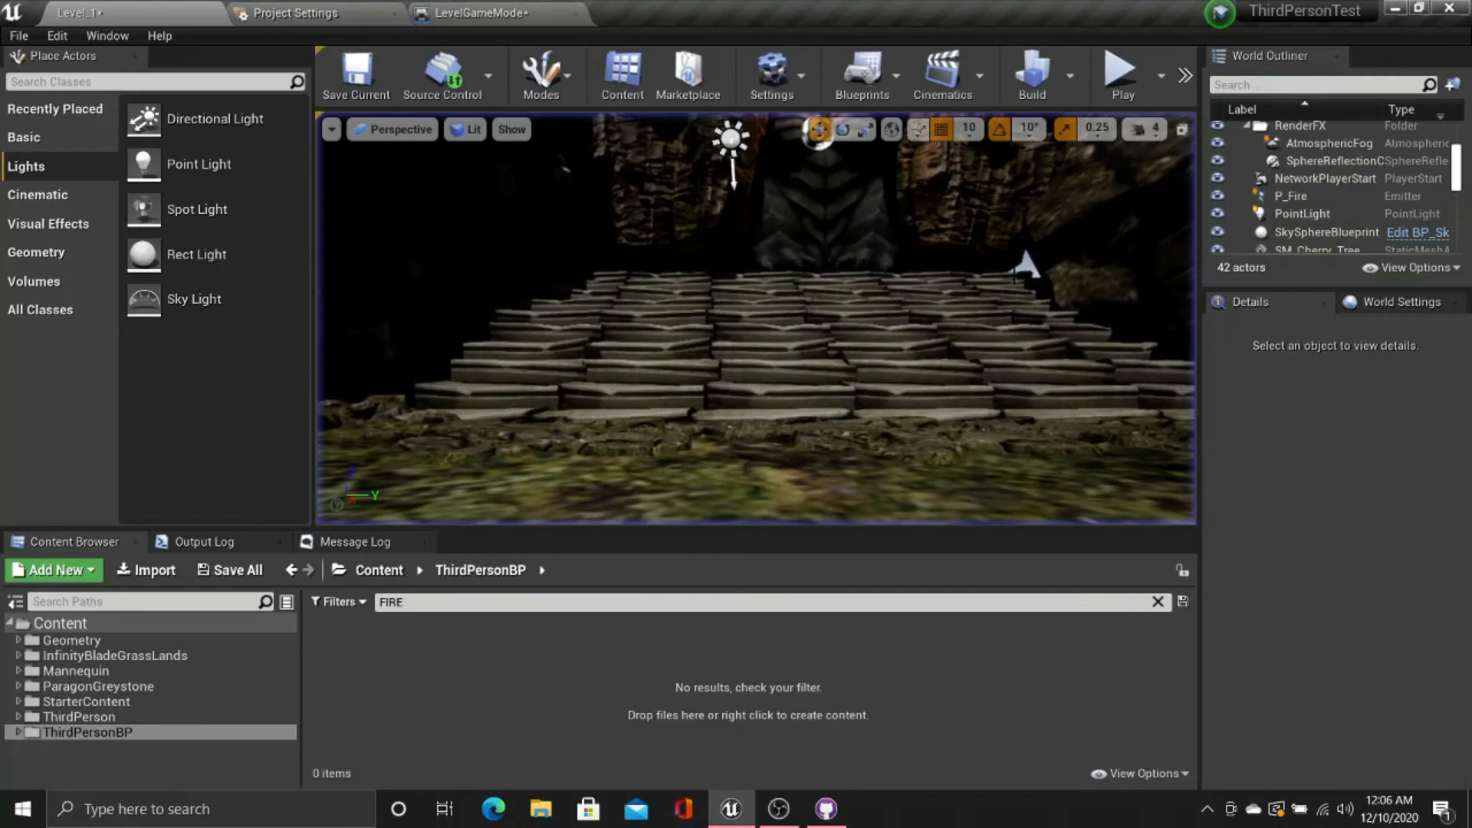
Step: Start a submit to source control and save the modified Env_Plains_Statues material
{"action": "left_click", "coordinate": [443, 75]}
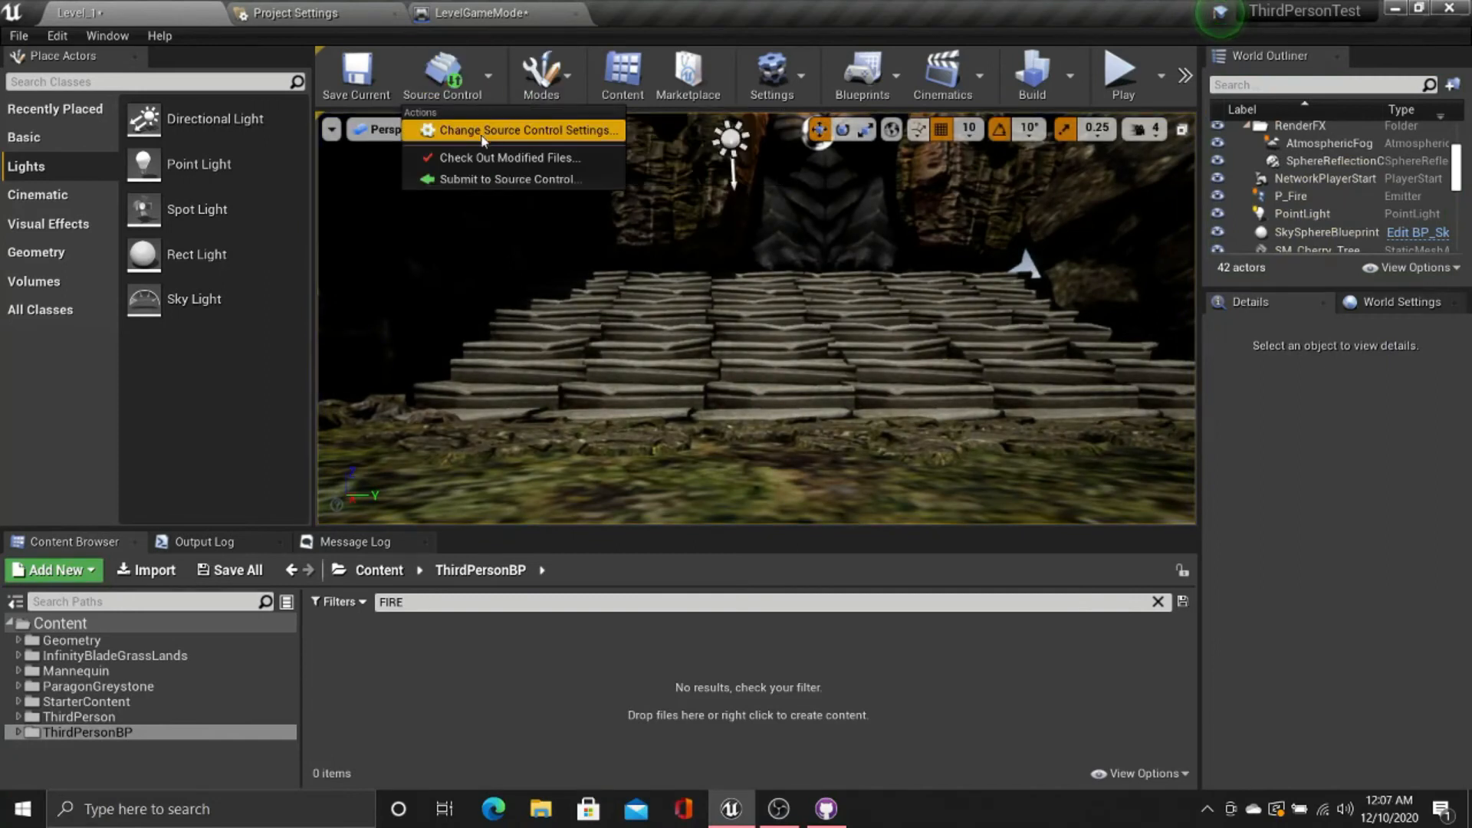
{"action": "left_click", "coordinate": [491, 178]}
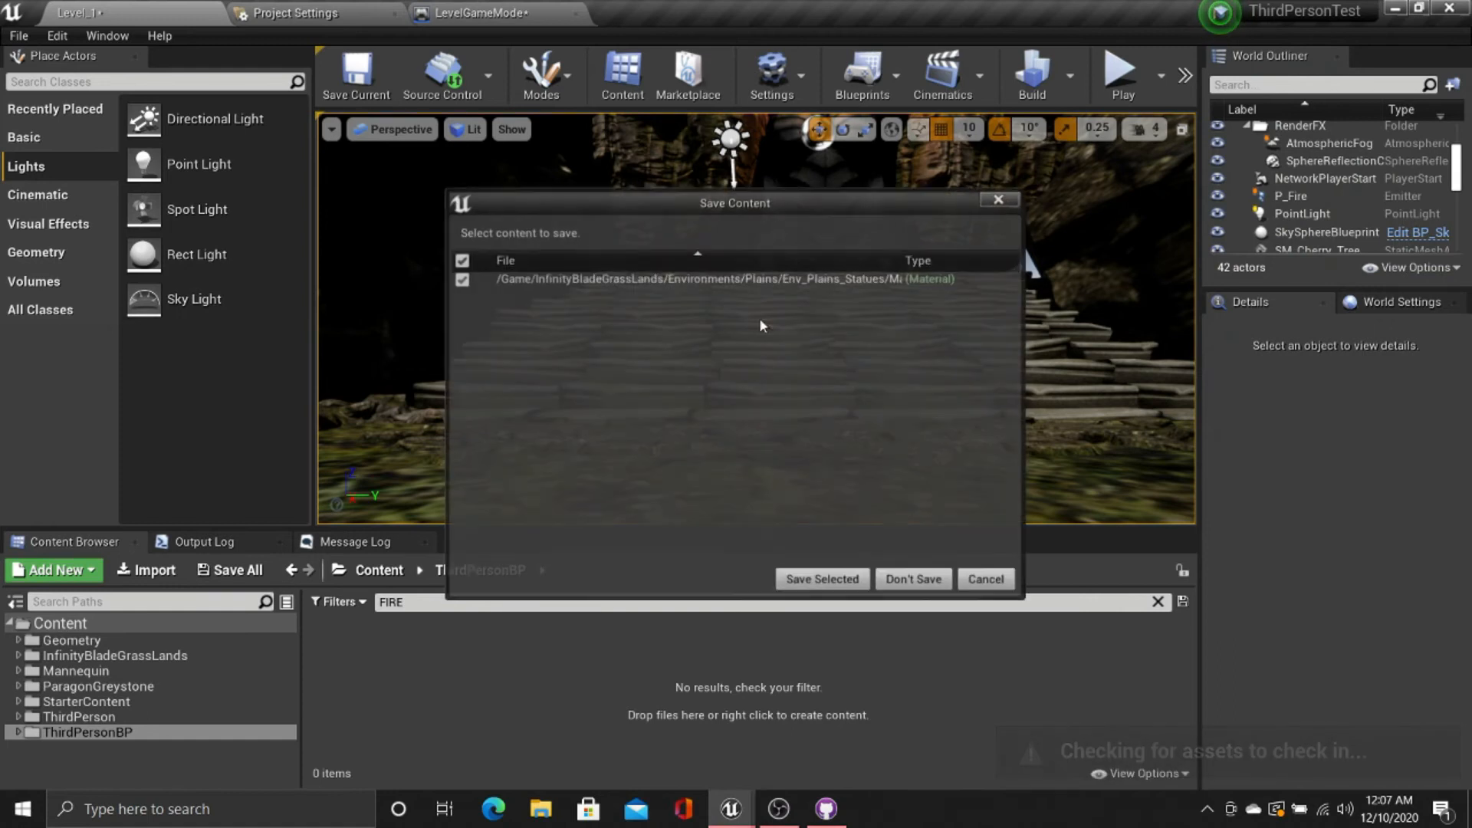
{"action": "left_click", "coordinate": [823, 580]}
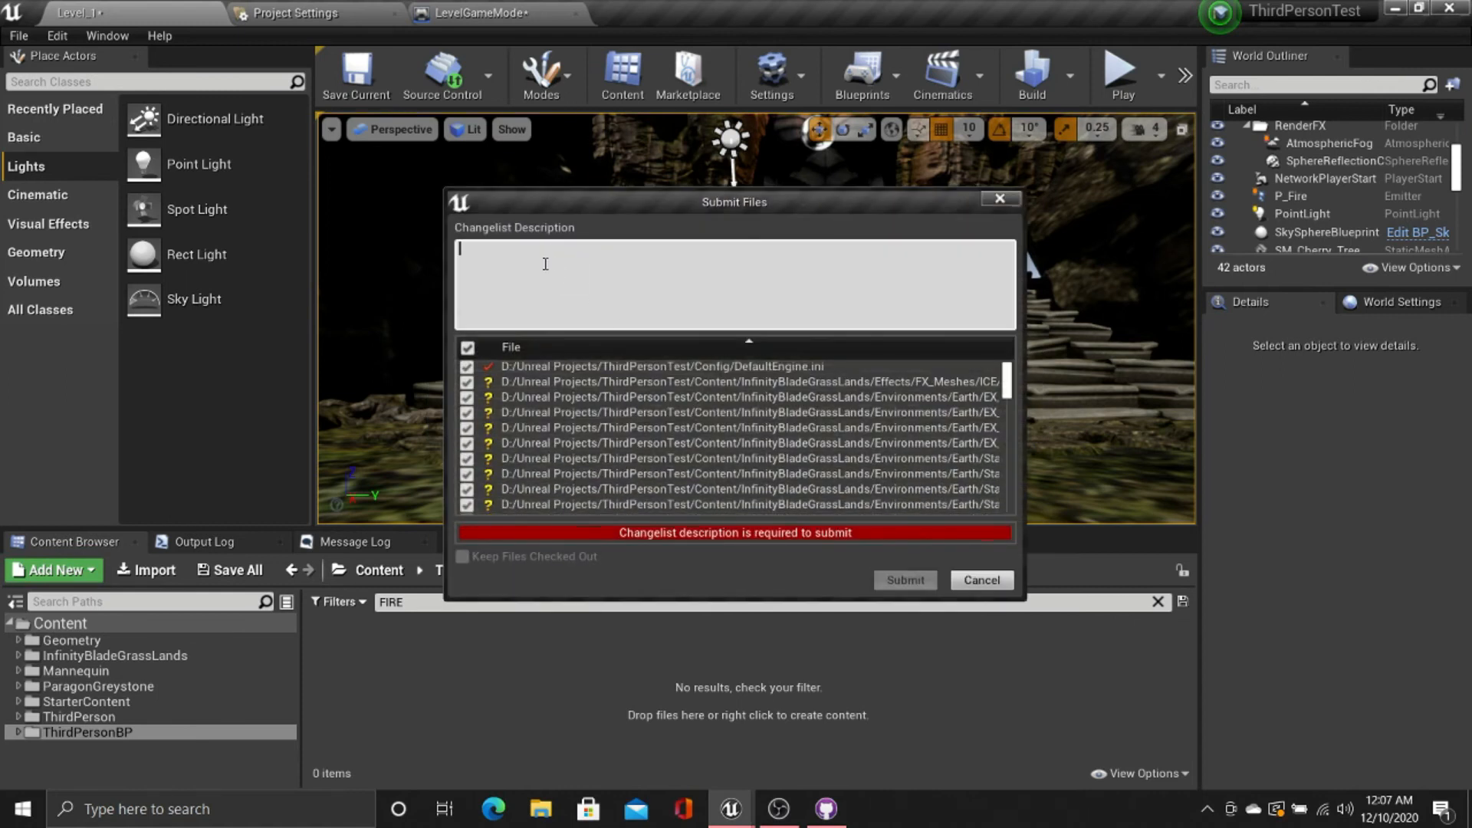
Step: Submit the changed files with the changelist description "Added greystone character, added grasslands, changed level 1 alot."
{"action": "type", "text": "aDDED"}
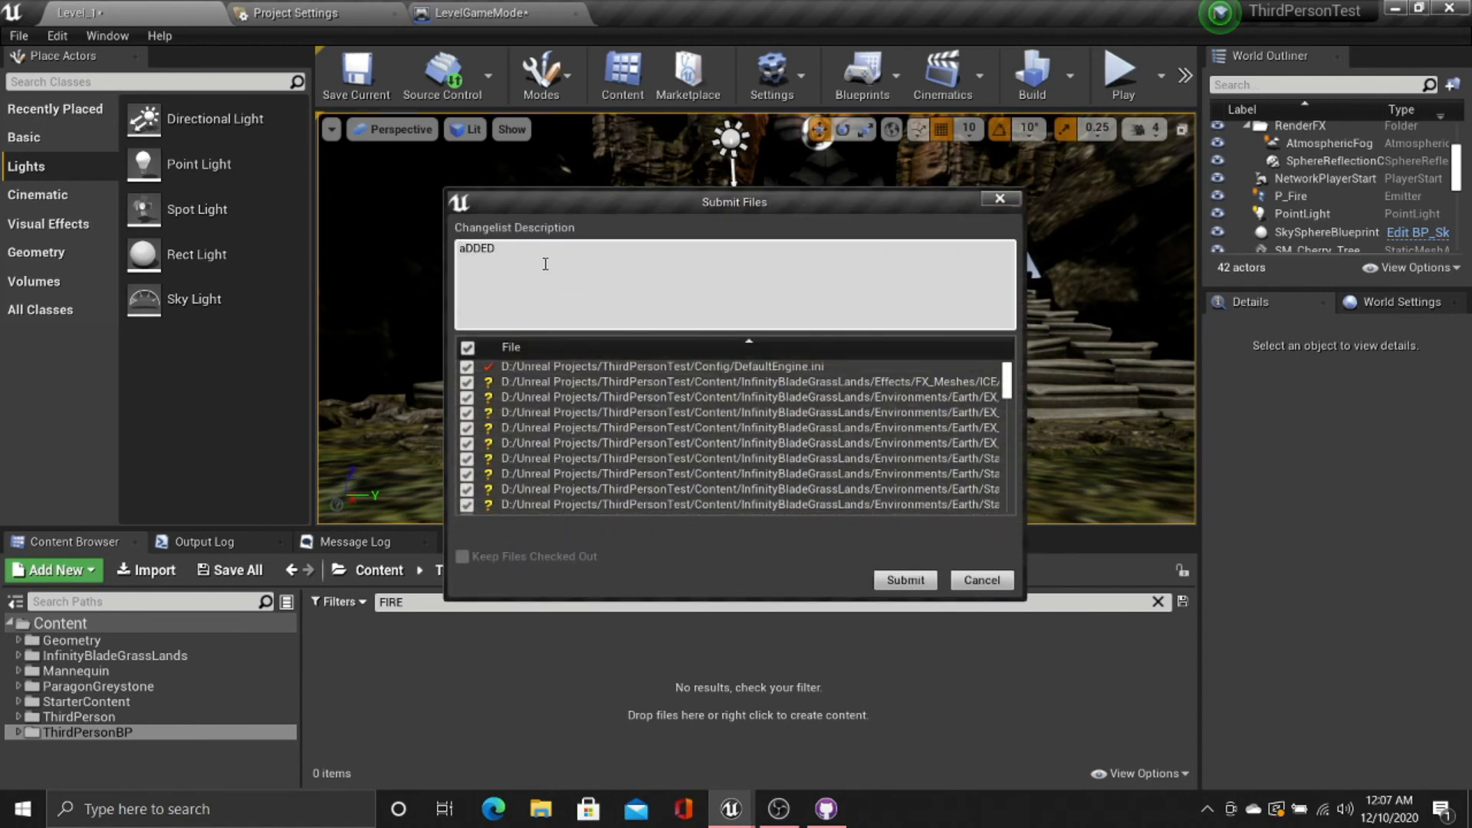
{"action": "key", "text": "BackSpace"}
{"action": "key", "text": "BackSpace"}
{"action": "key", "text": "BackSpace"}
{"action": "key", "text": "BackSpace"}
{"action": "key", "text": "BackSpace"}
{"action": "type", "text": "A"}
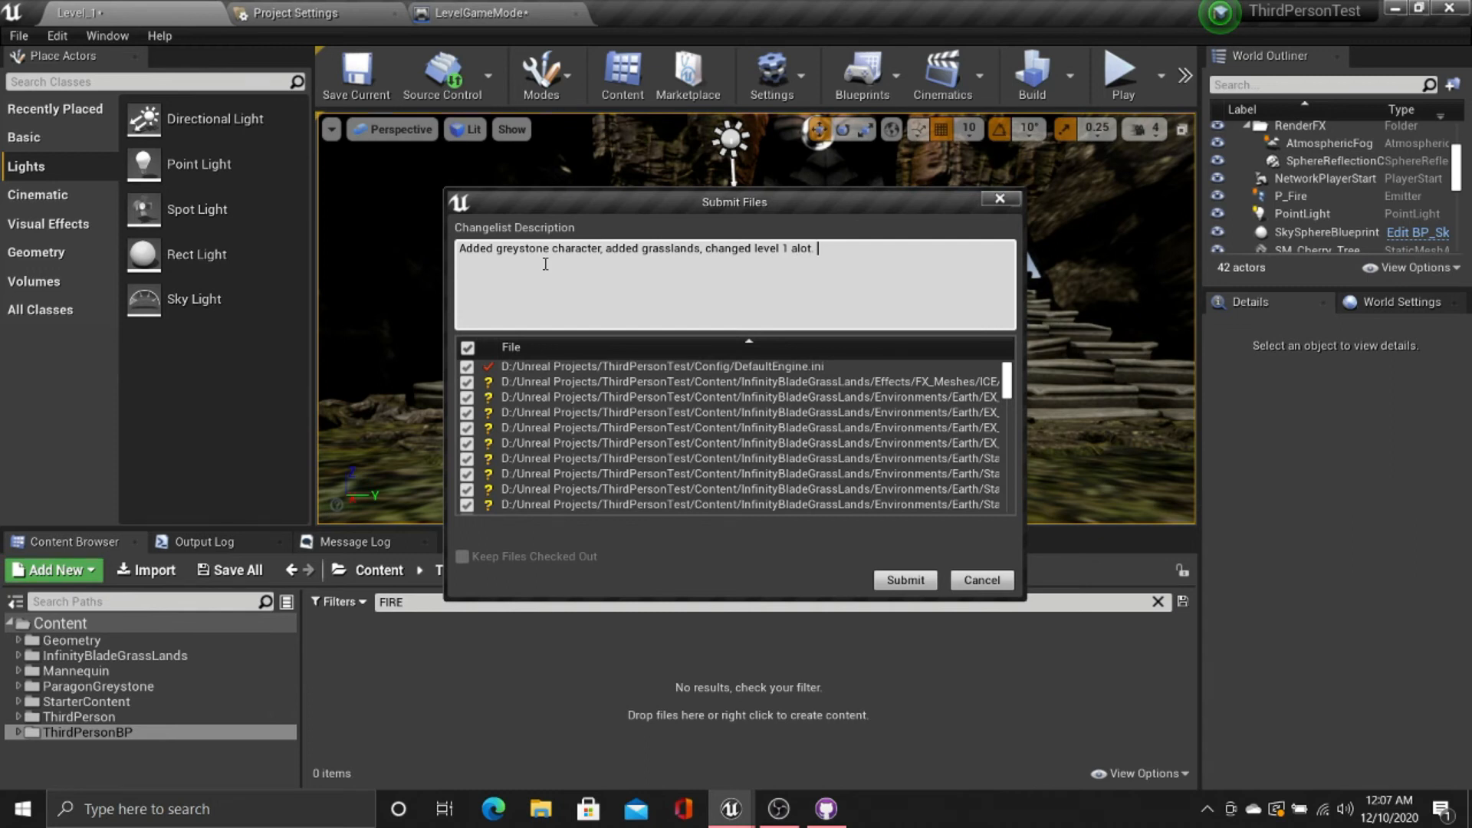
{"action": "left_click", "coordinate": [905, 581]}
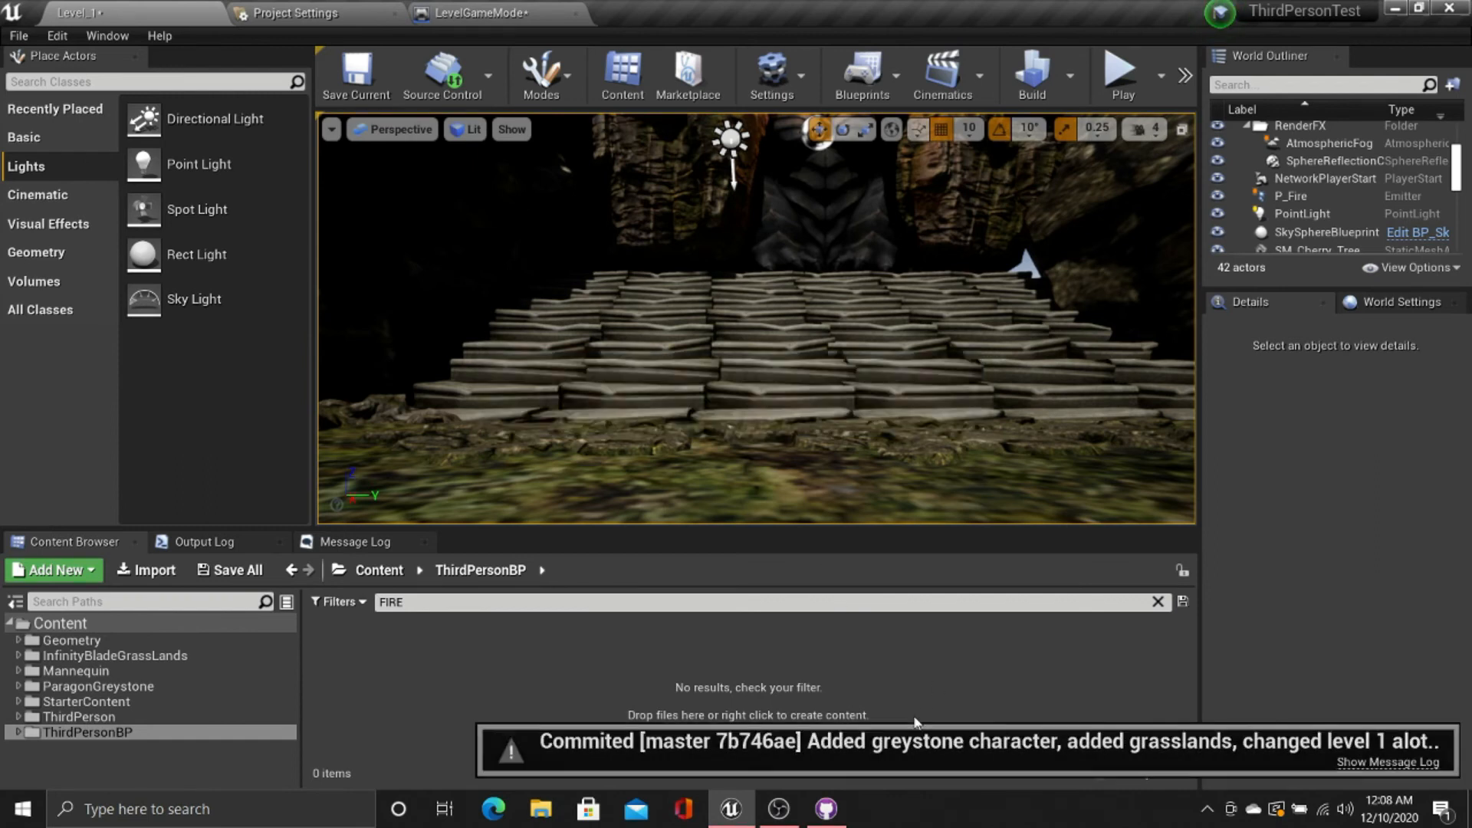
Step: Switch to GitHub Desktop, push the master branch's new commit to origin, and return to the Unreal Editor
{"action": "left_click", "coordinate": [826, 809]}
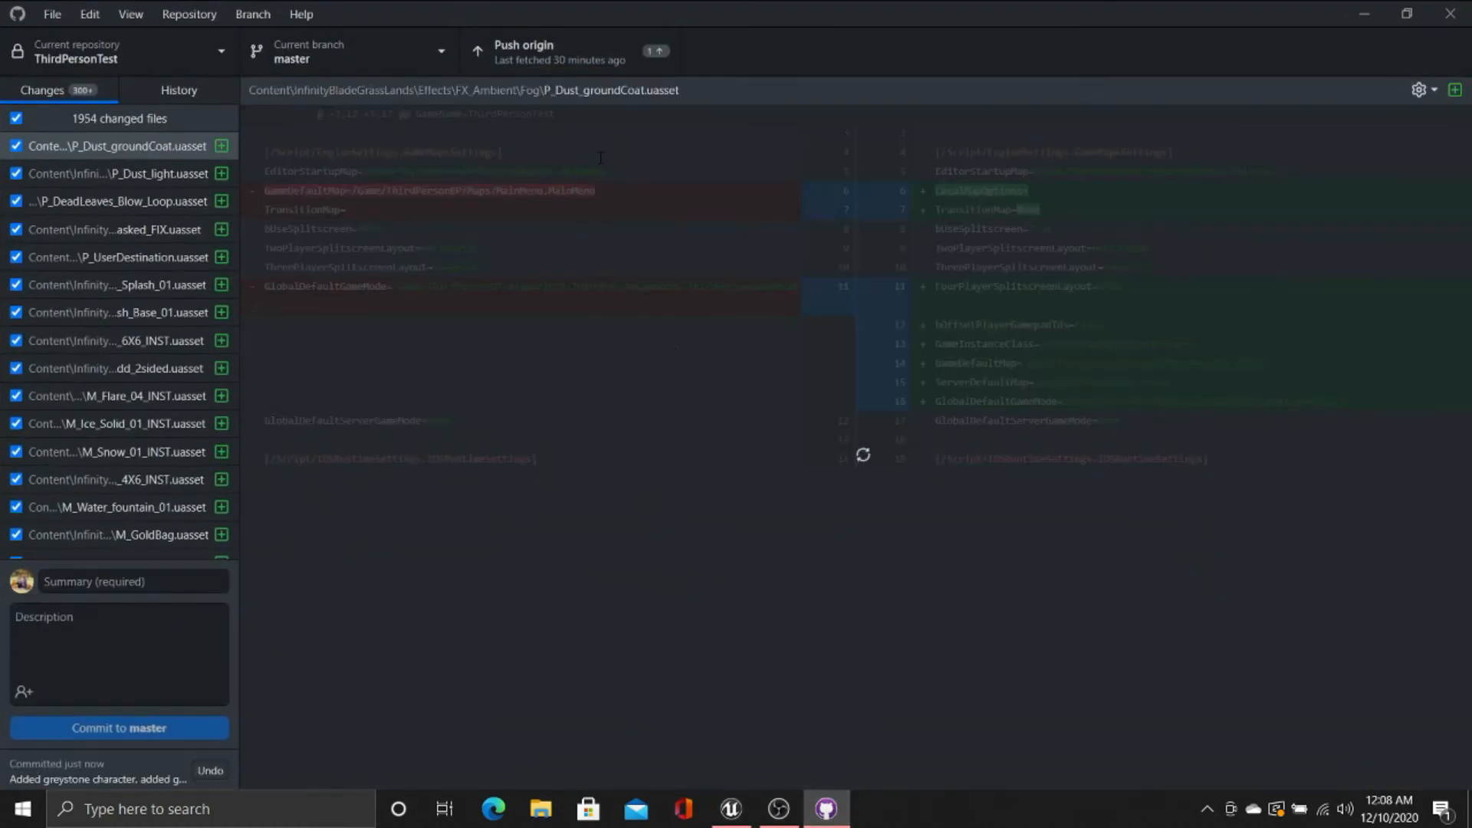
{"action": "left_click", "coordinate": [542, 54]}
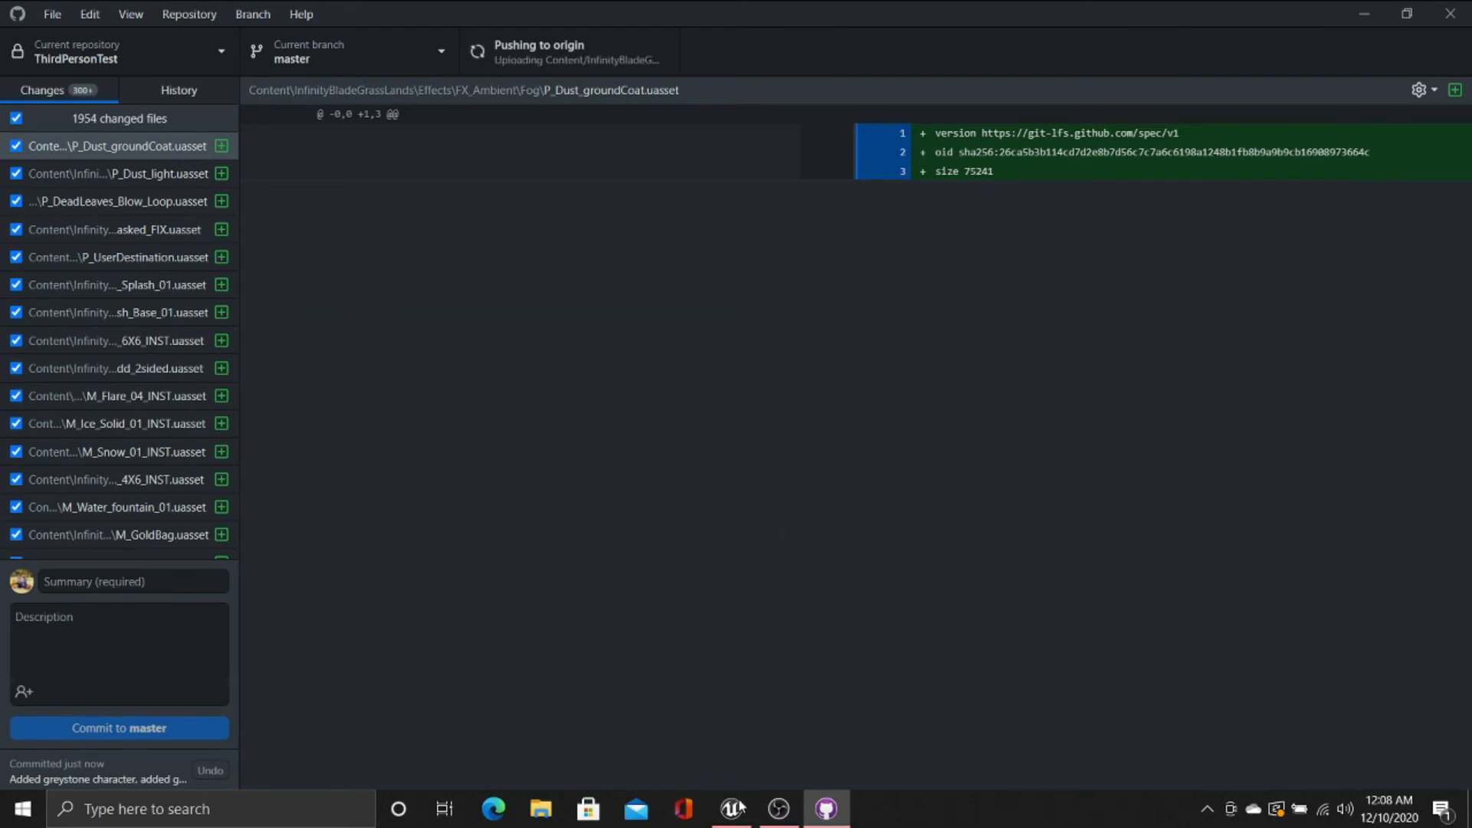
{"action": "mouse_move", "coordinate": [739, 818]}
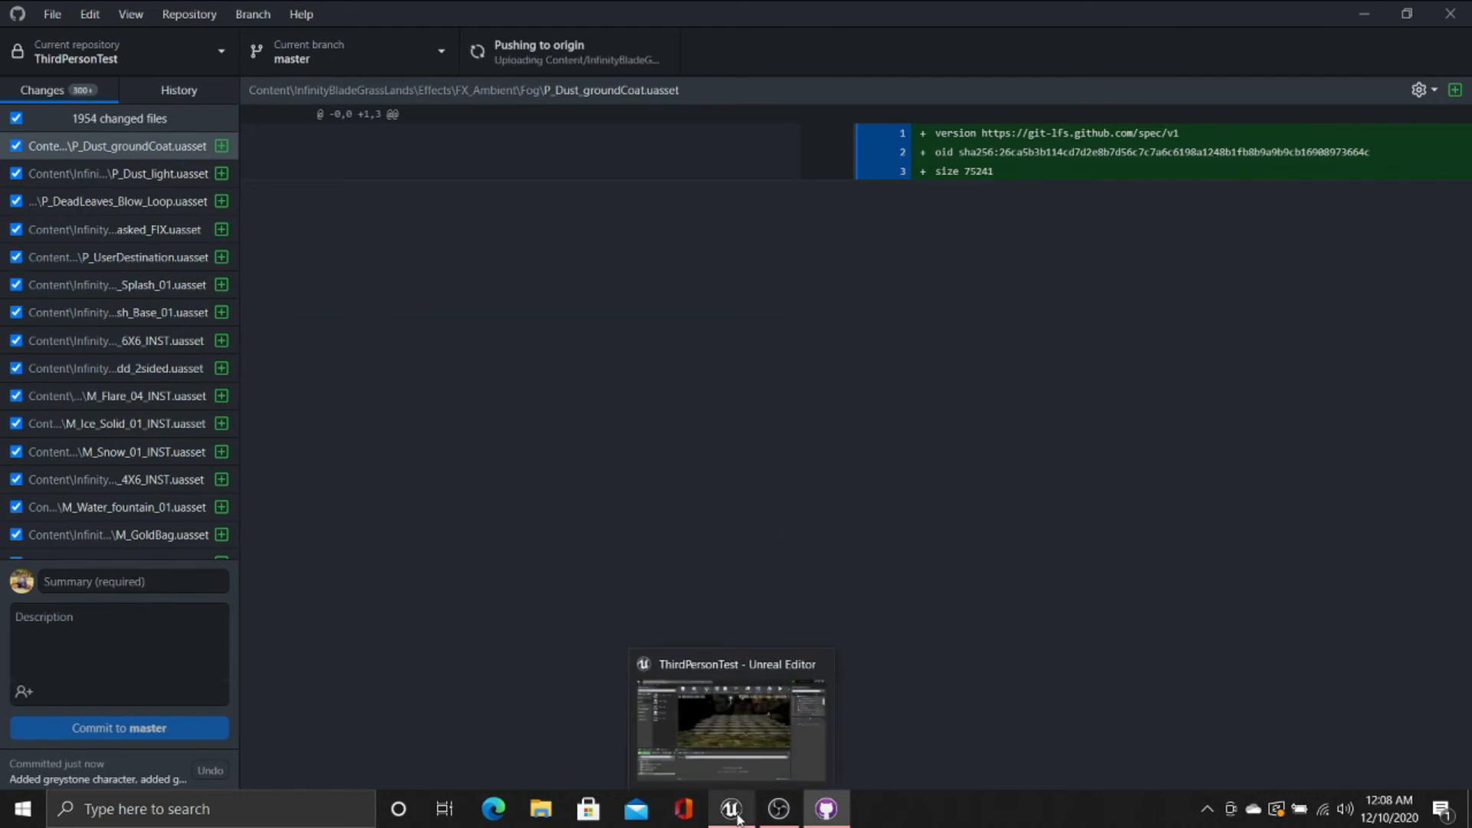
{"action": "left_click", "coordinate": [738, 818]}
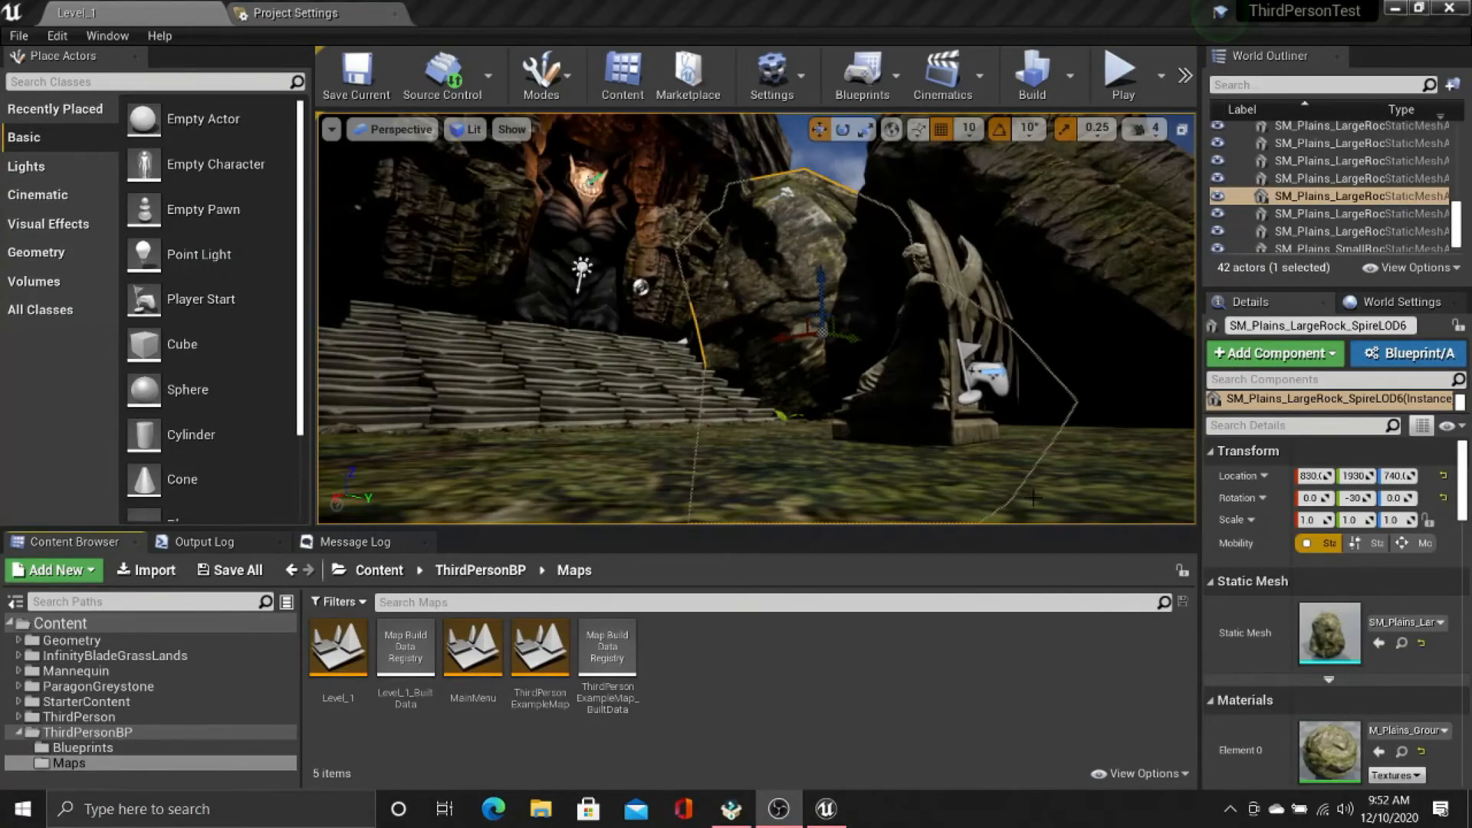
{"action": "left_click", "coordinate": [713, 623]}
{"action": "right_click_drag", "start_coordinate": [710, 384], "coordinate": [738, 487]}
{"action": "key", "text": "s"}
{"action": "key", "text": "s"}
{"action": "key", "text": "s"}
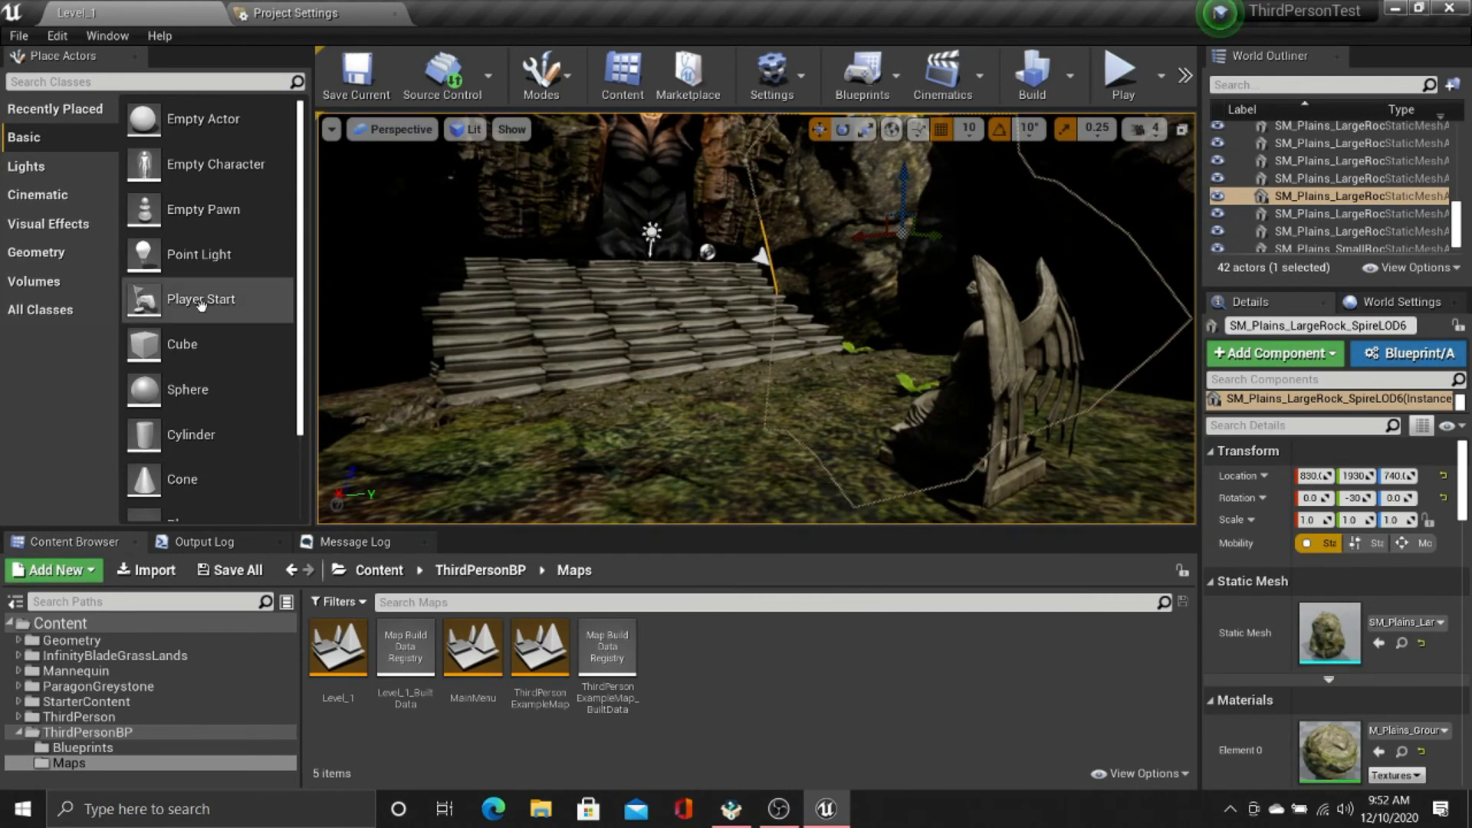
Step: Review the Package Project platforms and the Packaging page of the Project Settings, and return to the level
{"action": "left_click", "coordinate": [18, 36]}
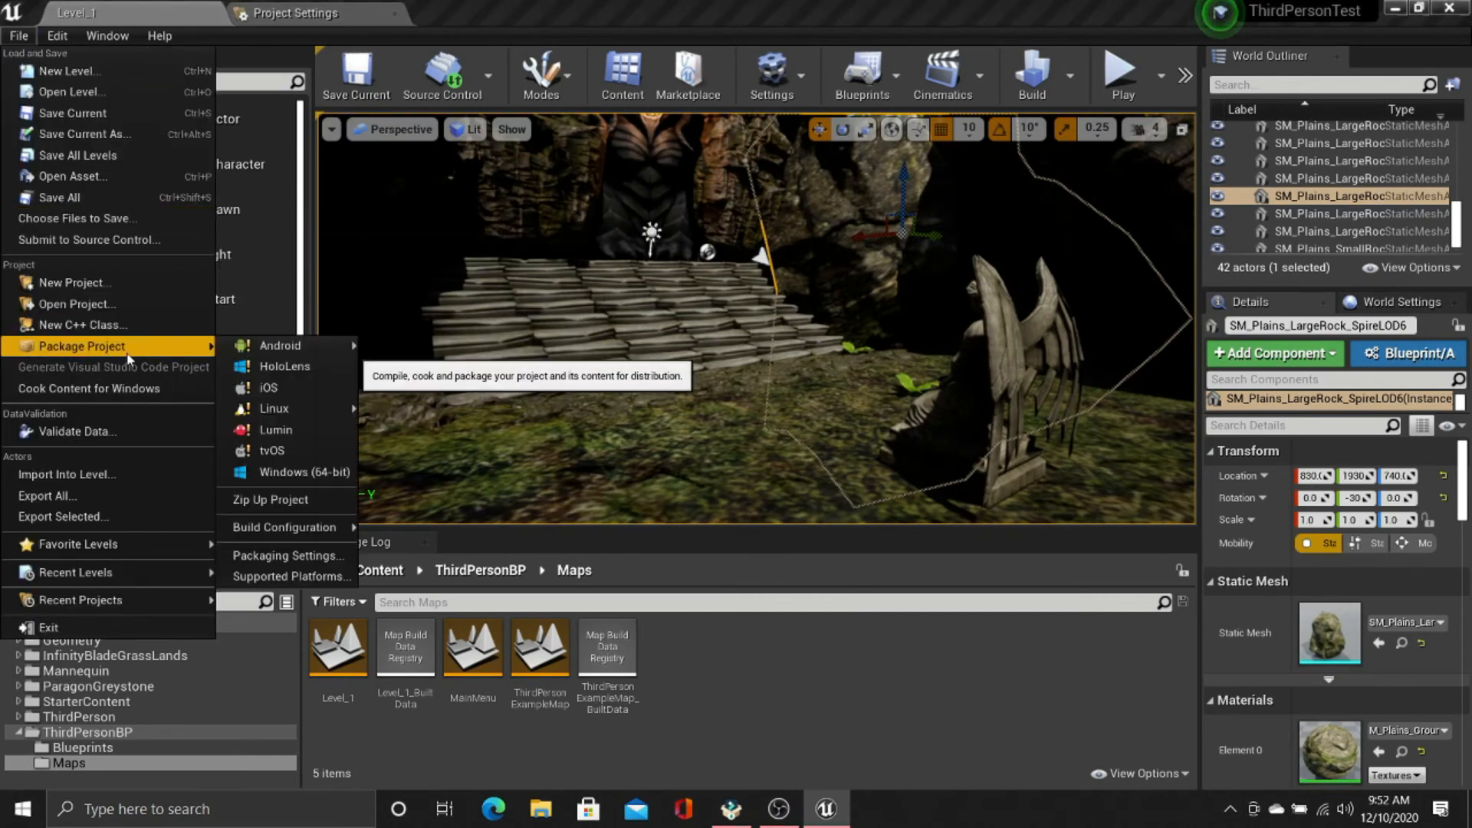
{"action": "left_click", "coordinate": [253, 14]}
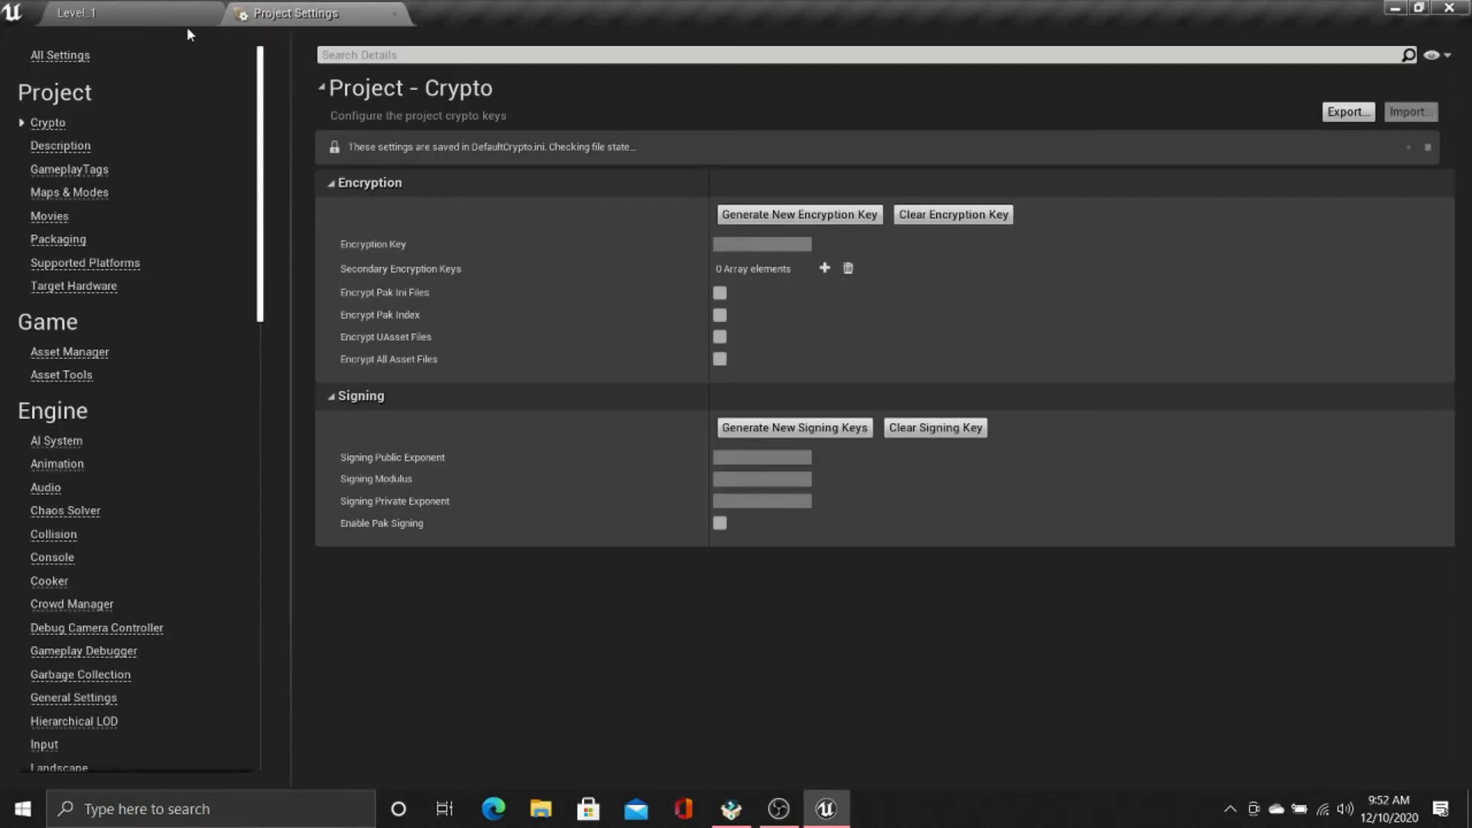
{"action": "left_click", "coordinate": [80, 239]}
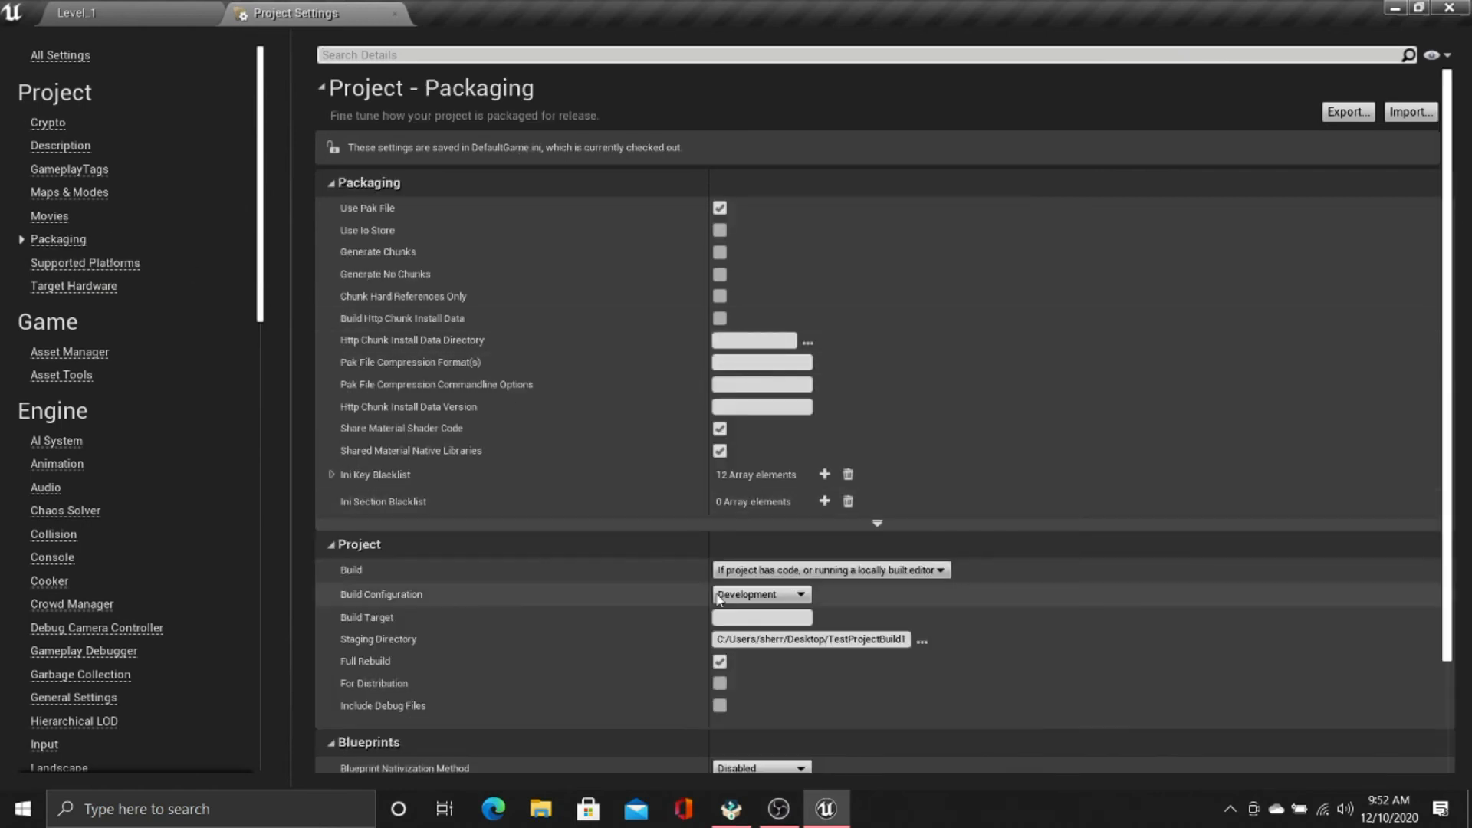
{"action": "scroll", "coordinate": [670, 584], "scroll_direction": "down", "scroll_amount": 2}
{"action": "scroll", "coordinate": [666, 601], "scroll_direction": "up", "scroll_amount": 2}
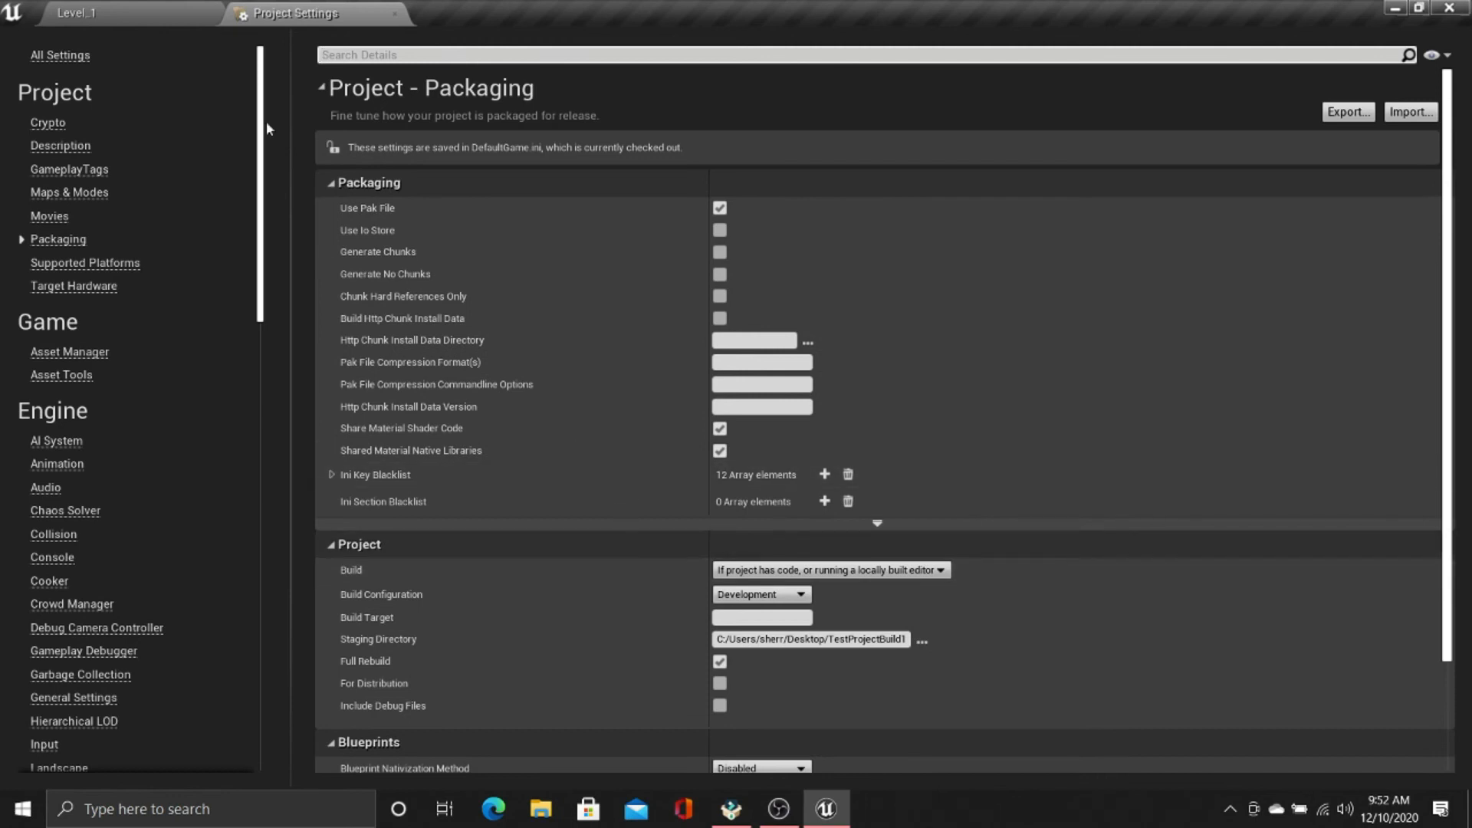
{"action": "left_click", "coordinate": [153, 13]}
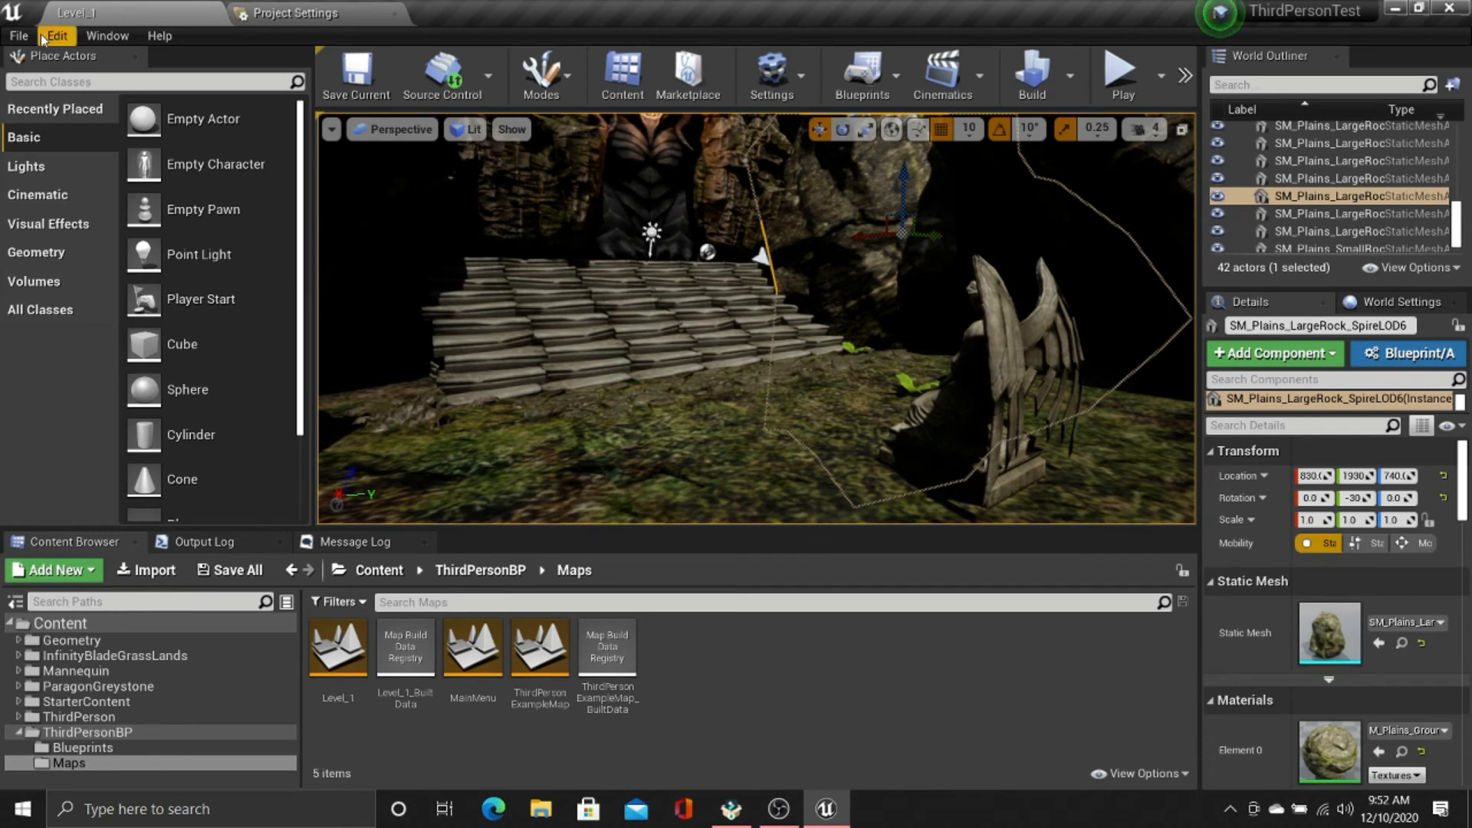
Step: Recheck the project's Packaging settings and package the project for Windows (64-bit) into the TestProjectBuild1 folder on the Desktop
{"action": "left_click", "coordinate": [269, 13]}
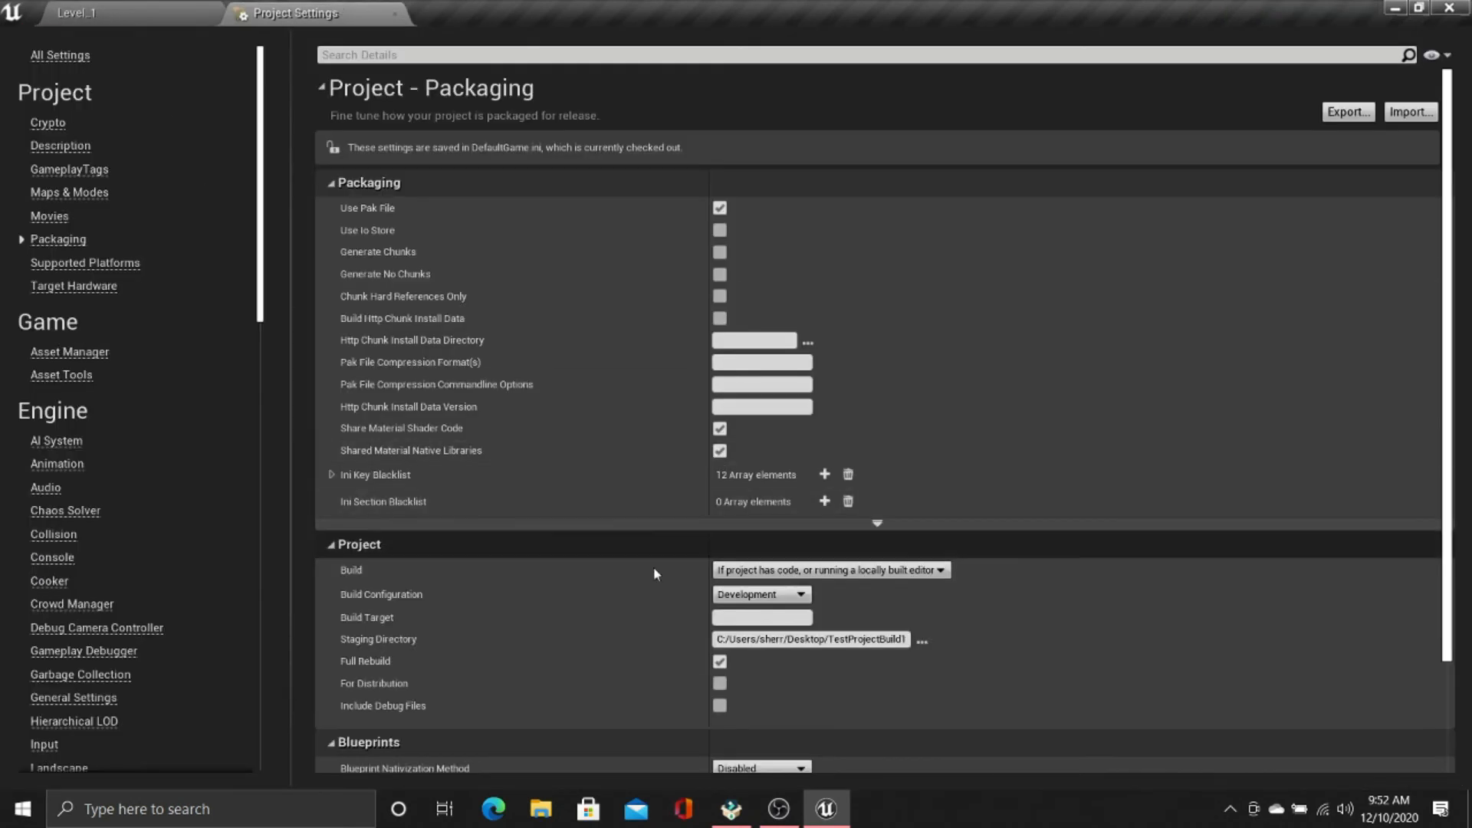
{"action": "left_click", "coordinate": [97, 17]}
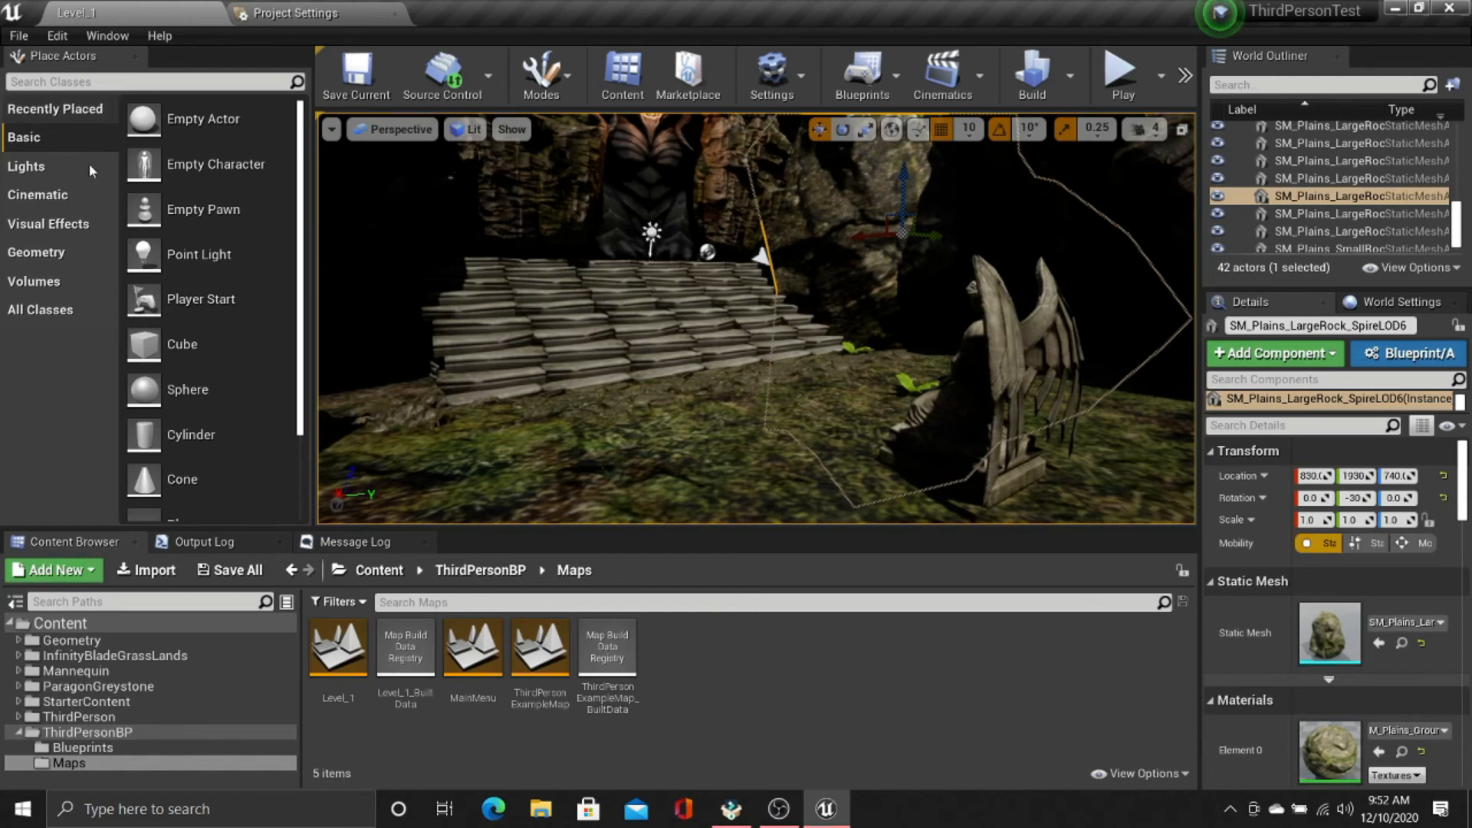
{"action": "left_click", "coordinate": [20, 36]}
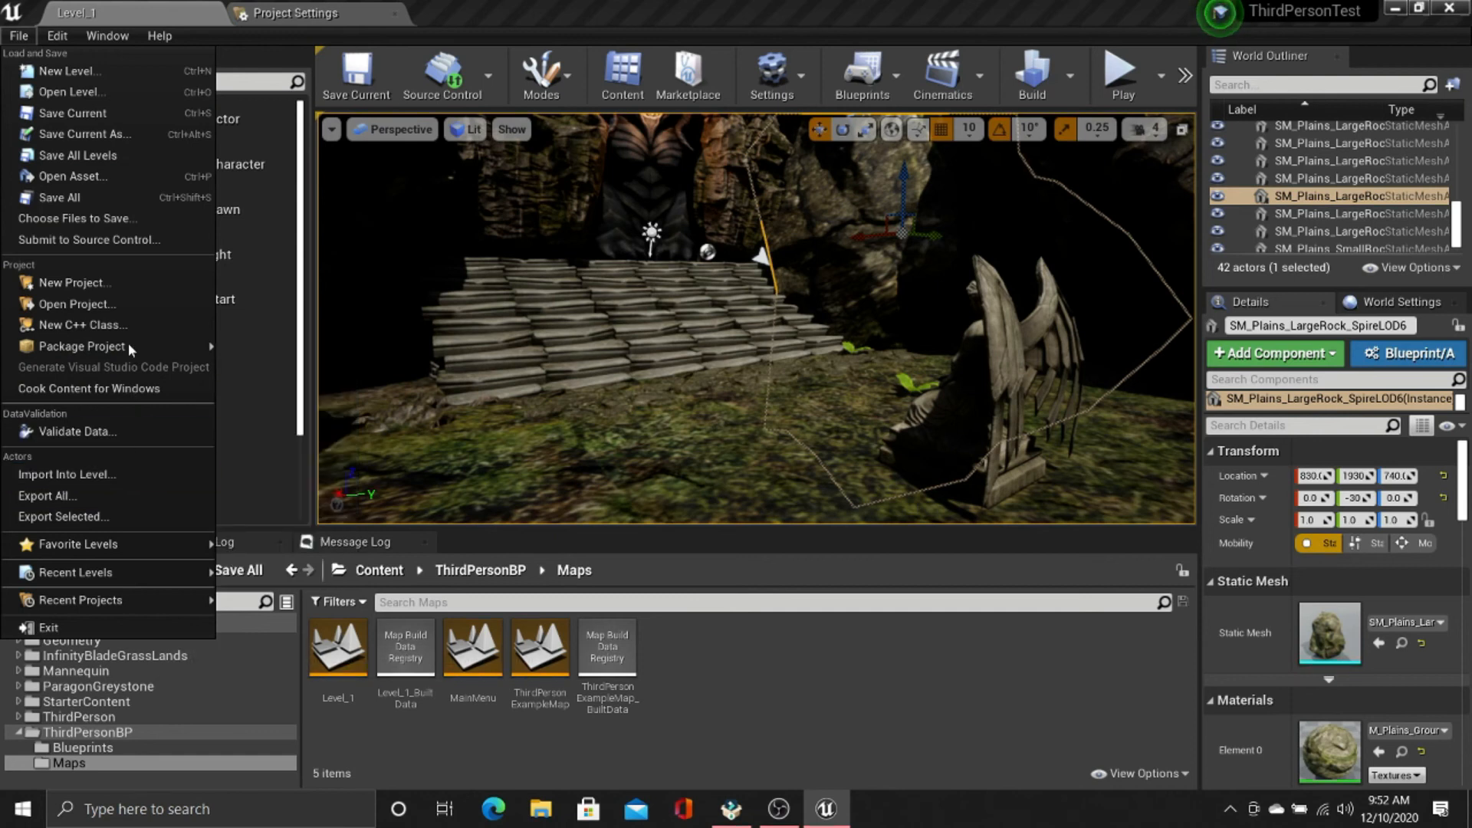
{"action": "mouse_move", "coordinate": [215, 346]}
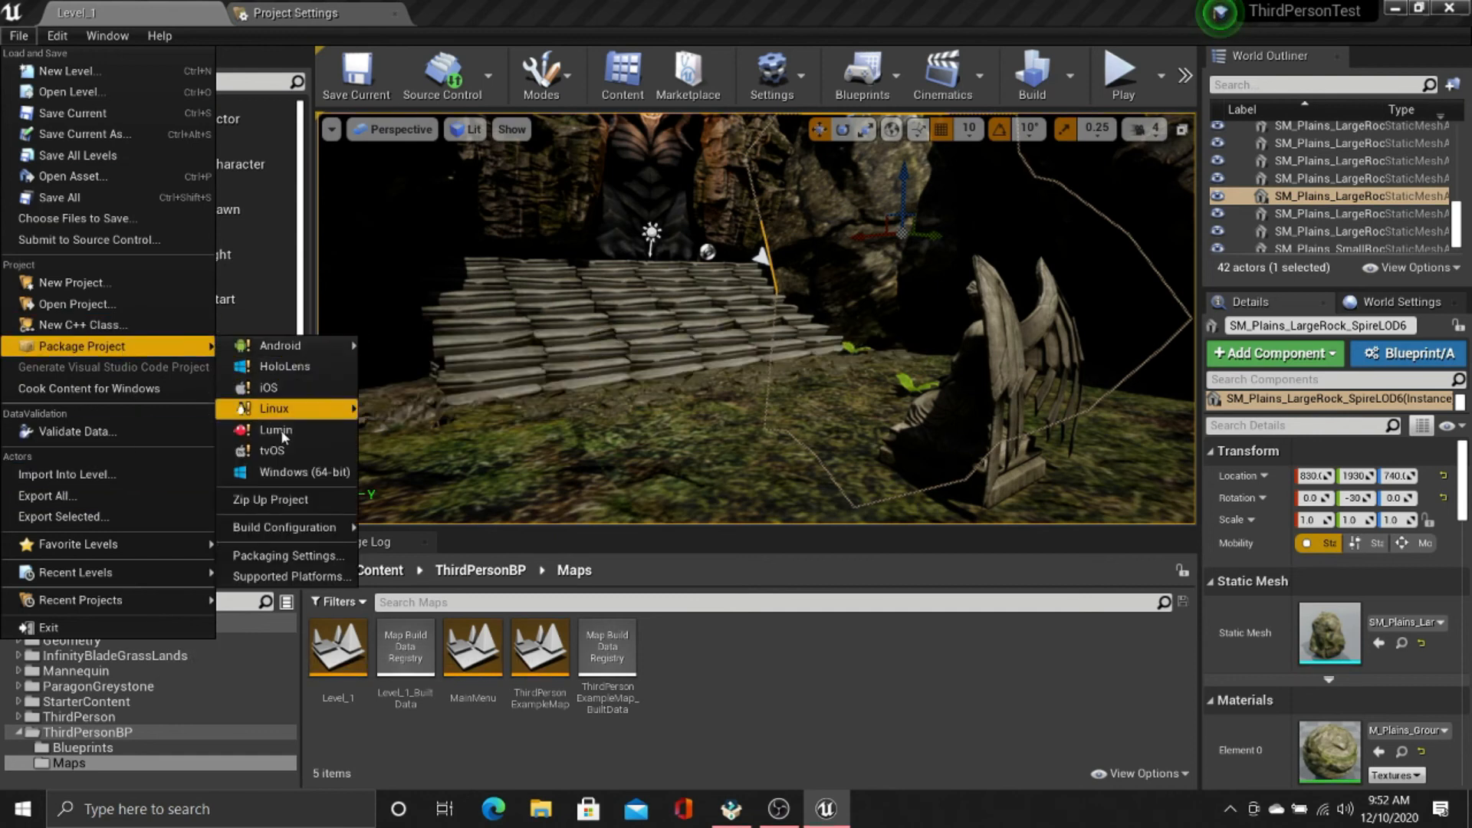
{"action": "left_click", "coordinate": [292, 473]}
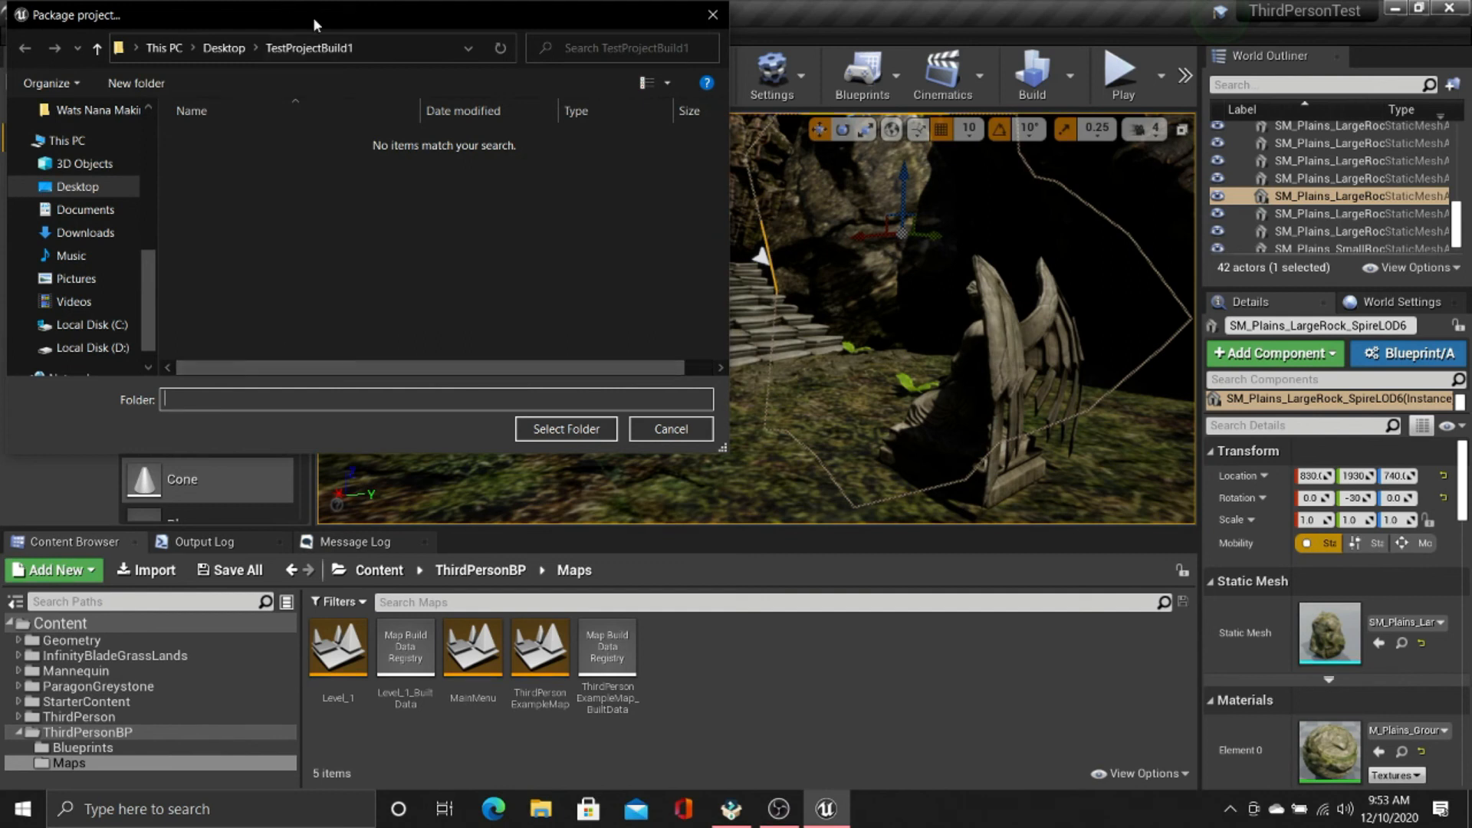
{"action": "left_click", "coordinate": [309, 48]}
{"action": "left_click", "coordinate": [559, 428]}
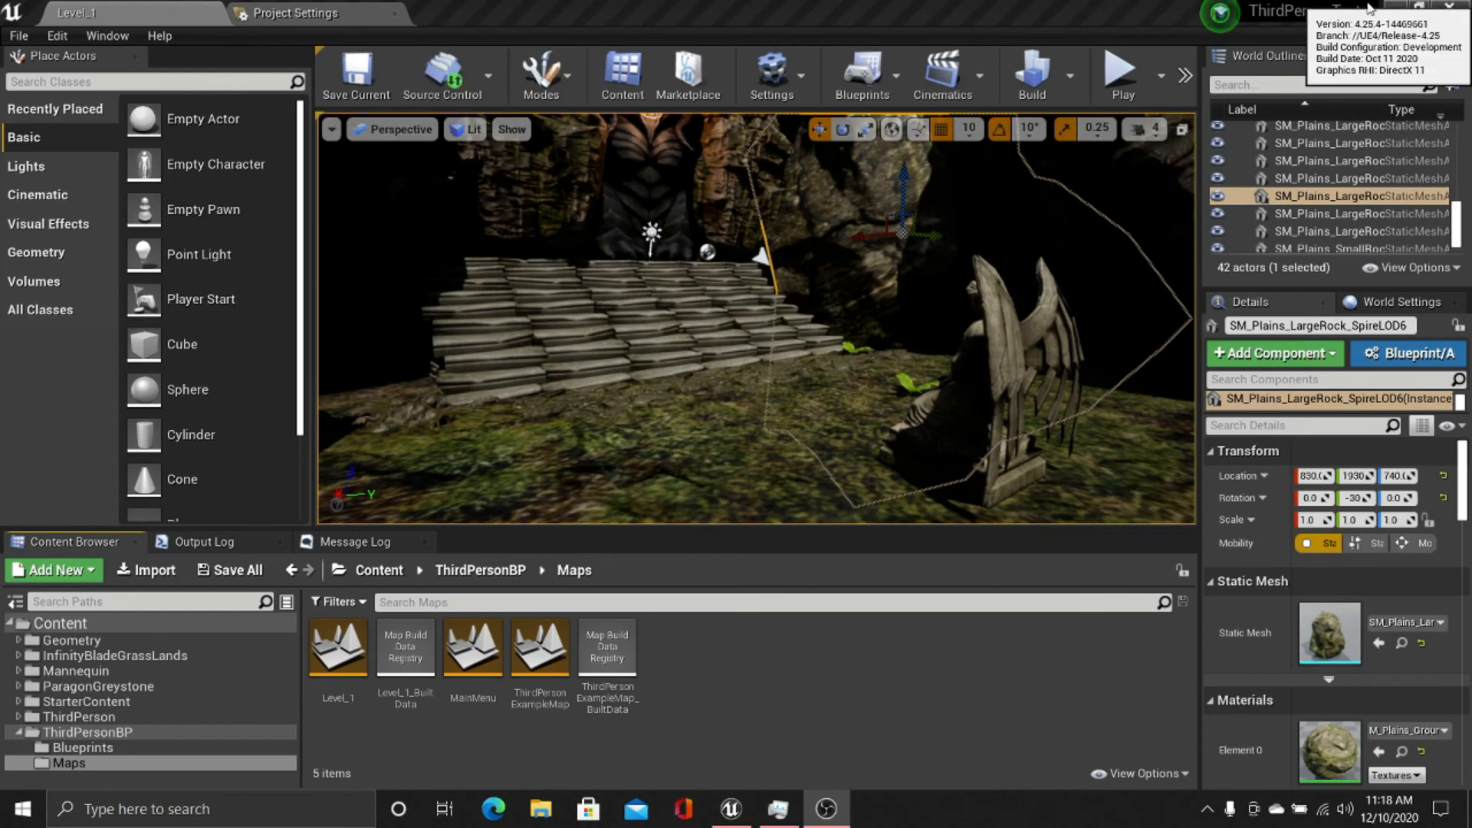
Step: Minimize the editor and open the TestProjectBuild1 folder from the Windows desktop
{"action": "left_click", "coordinate": [1397, 8]}
{"action": "double_click", "coordinate": [201, 63]}
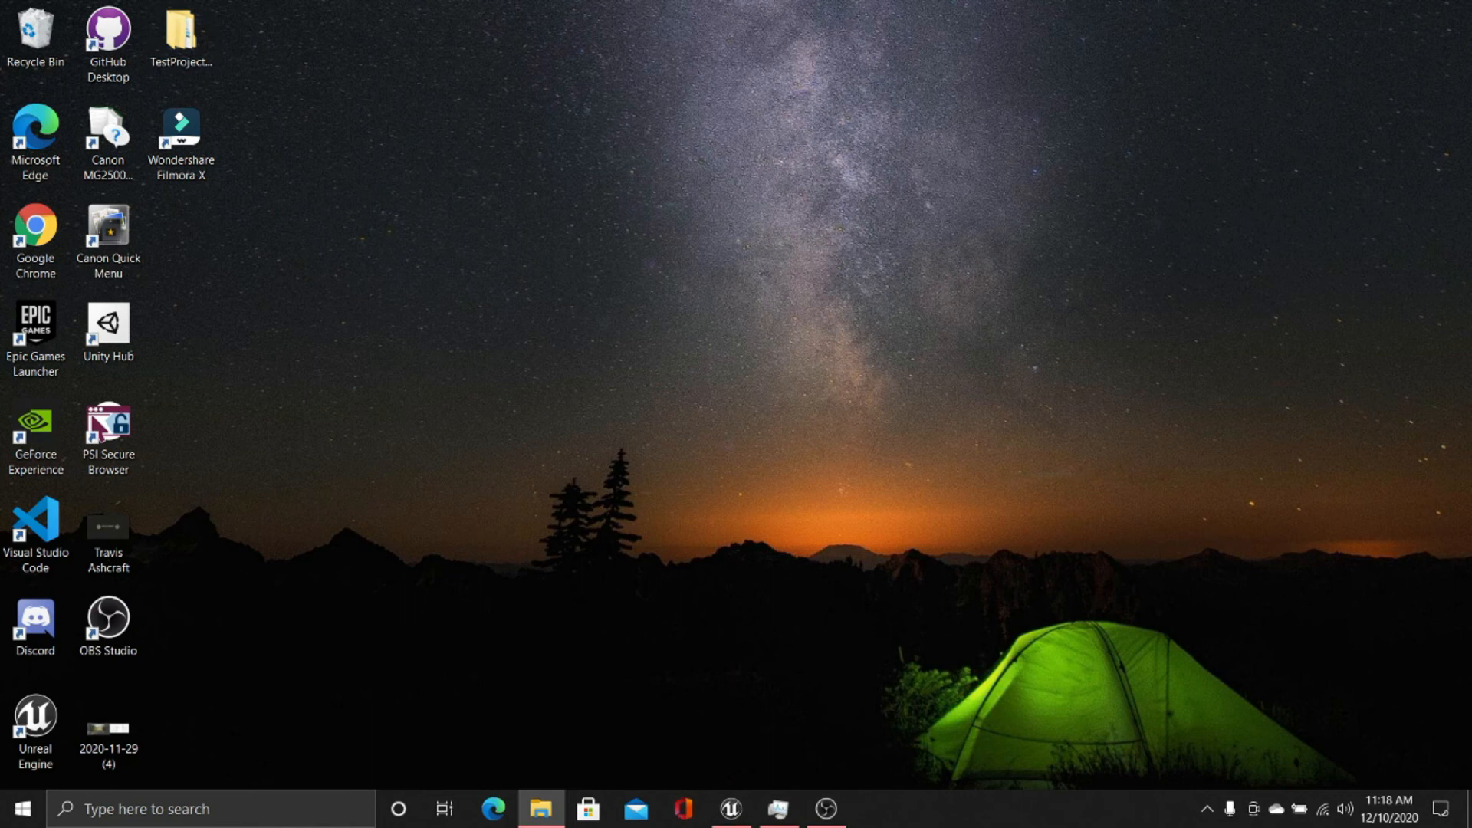